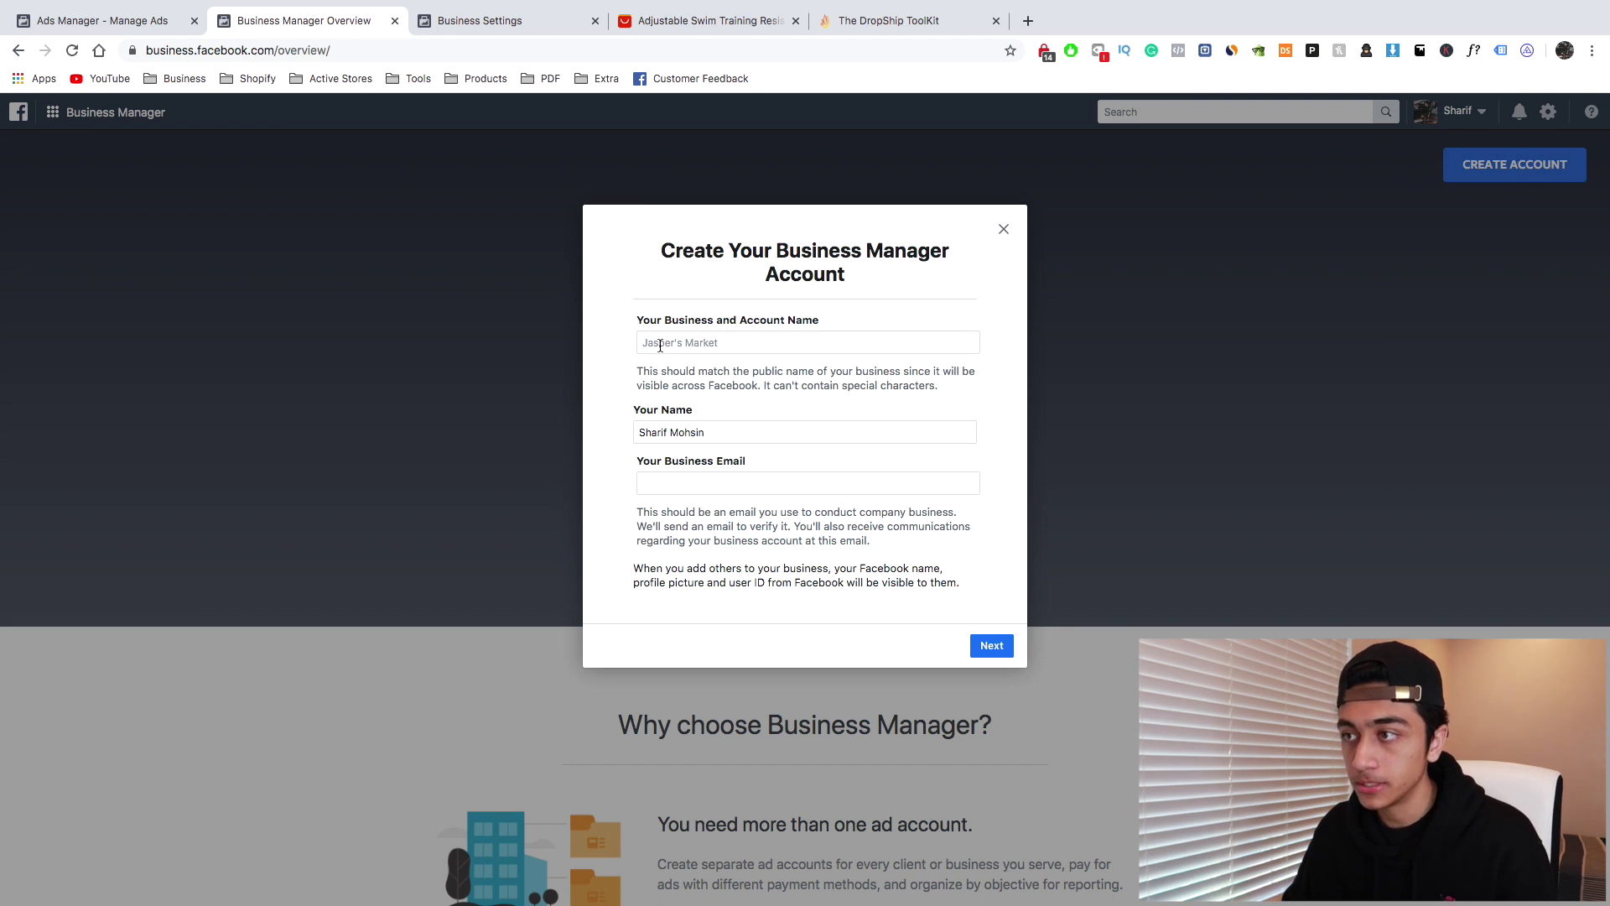
{"action": "left_click", "coordinate": [660, 346]}
{"action": "type", "text": "Business Manager 1"}
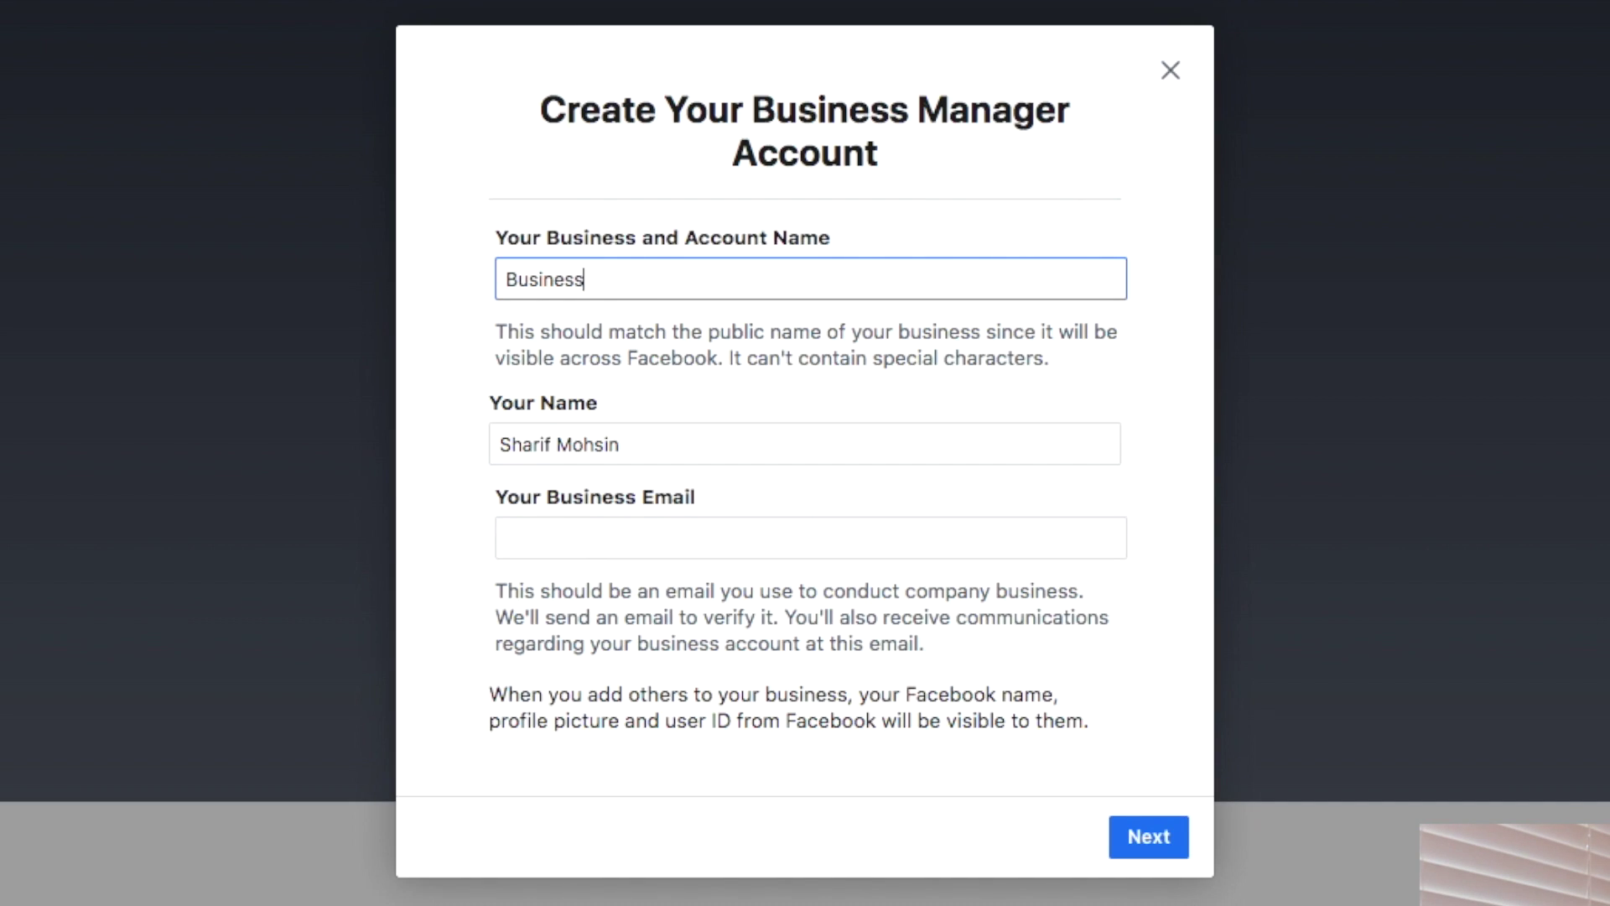
{"action": "key", "text": "Tab"}
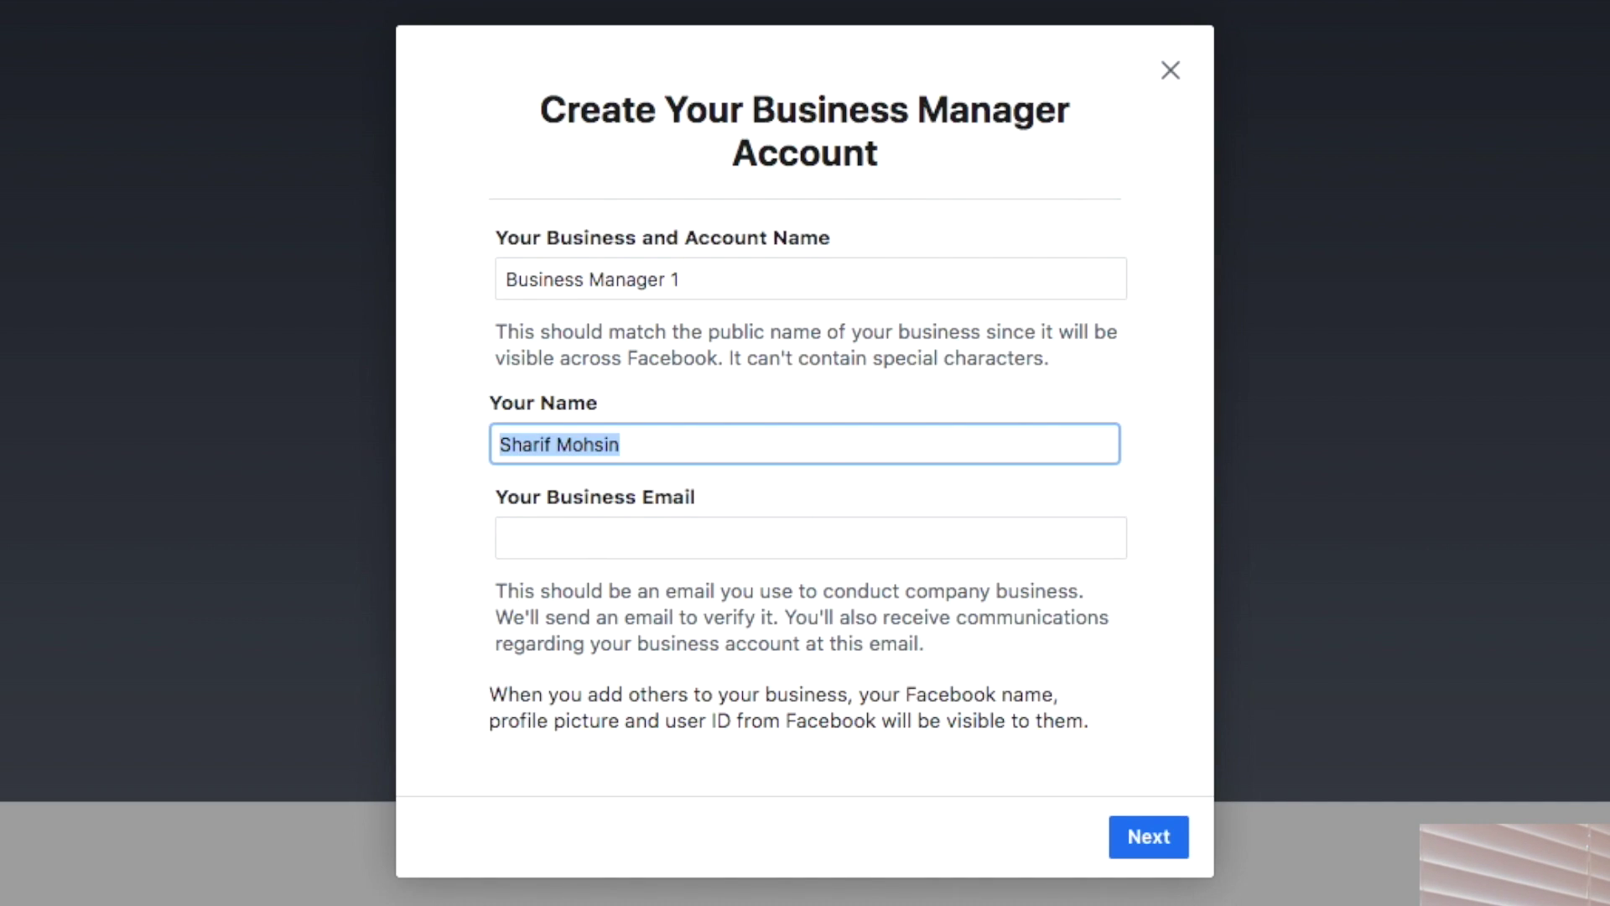
{"action": "key", "text": "Tab"}
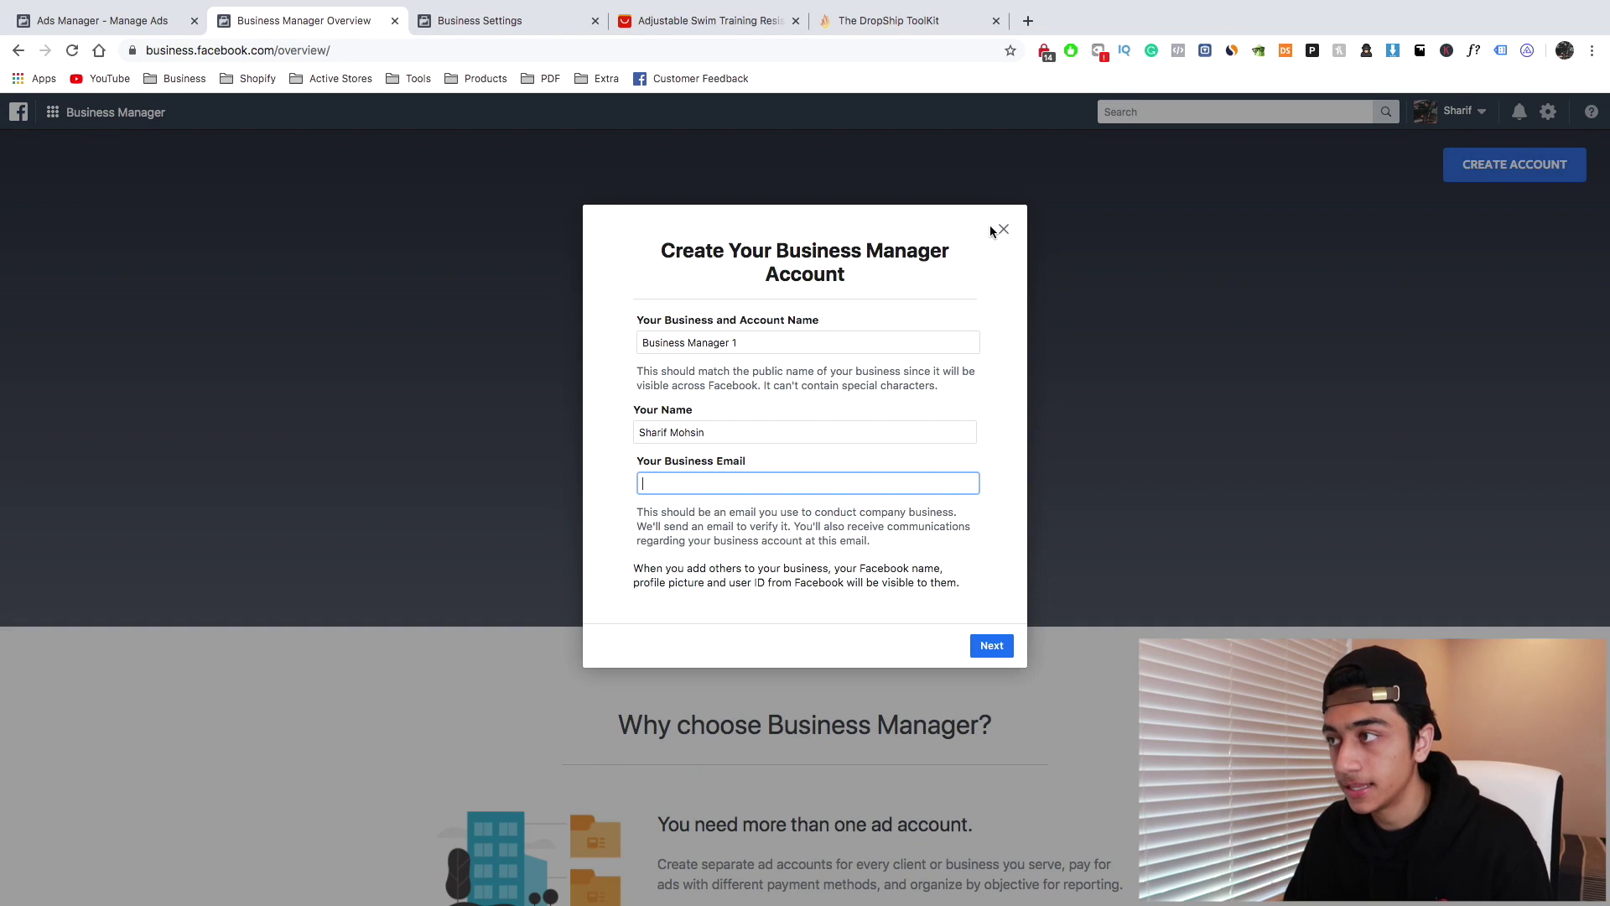
{"action": "left_click", "coordinate": [1171, 70]}
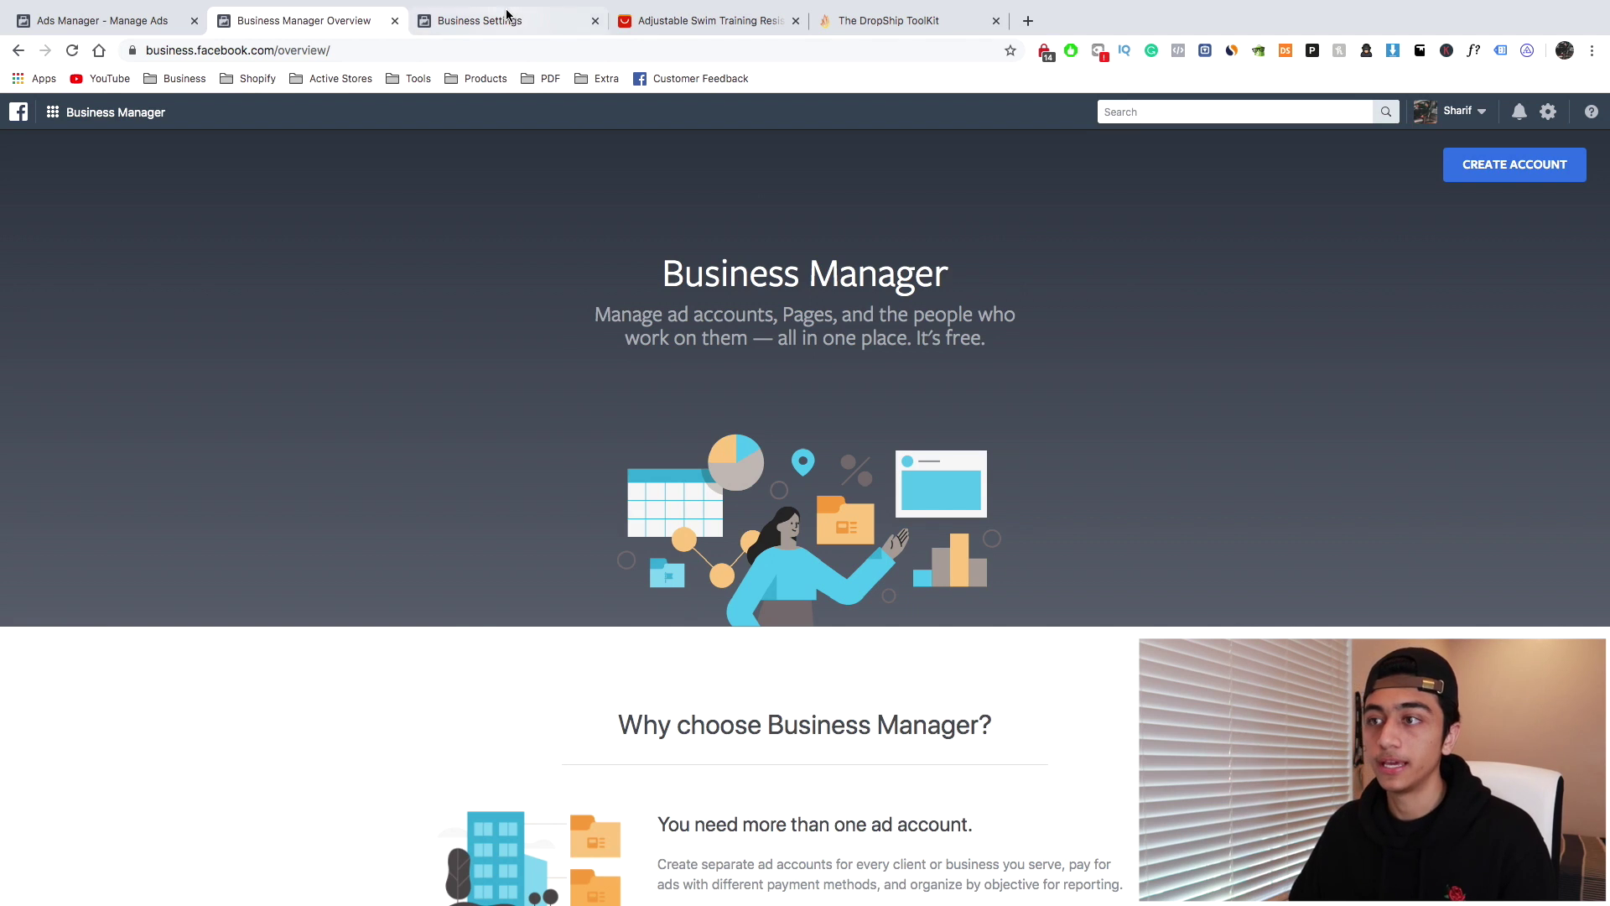
Review the options for adding or creating another ad account in Business Settings
{"action": "left_click", "coordinate": [506, 15]}
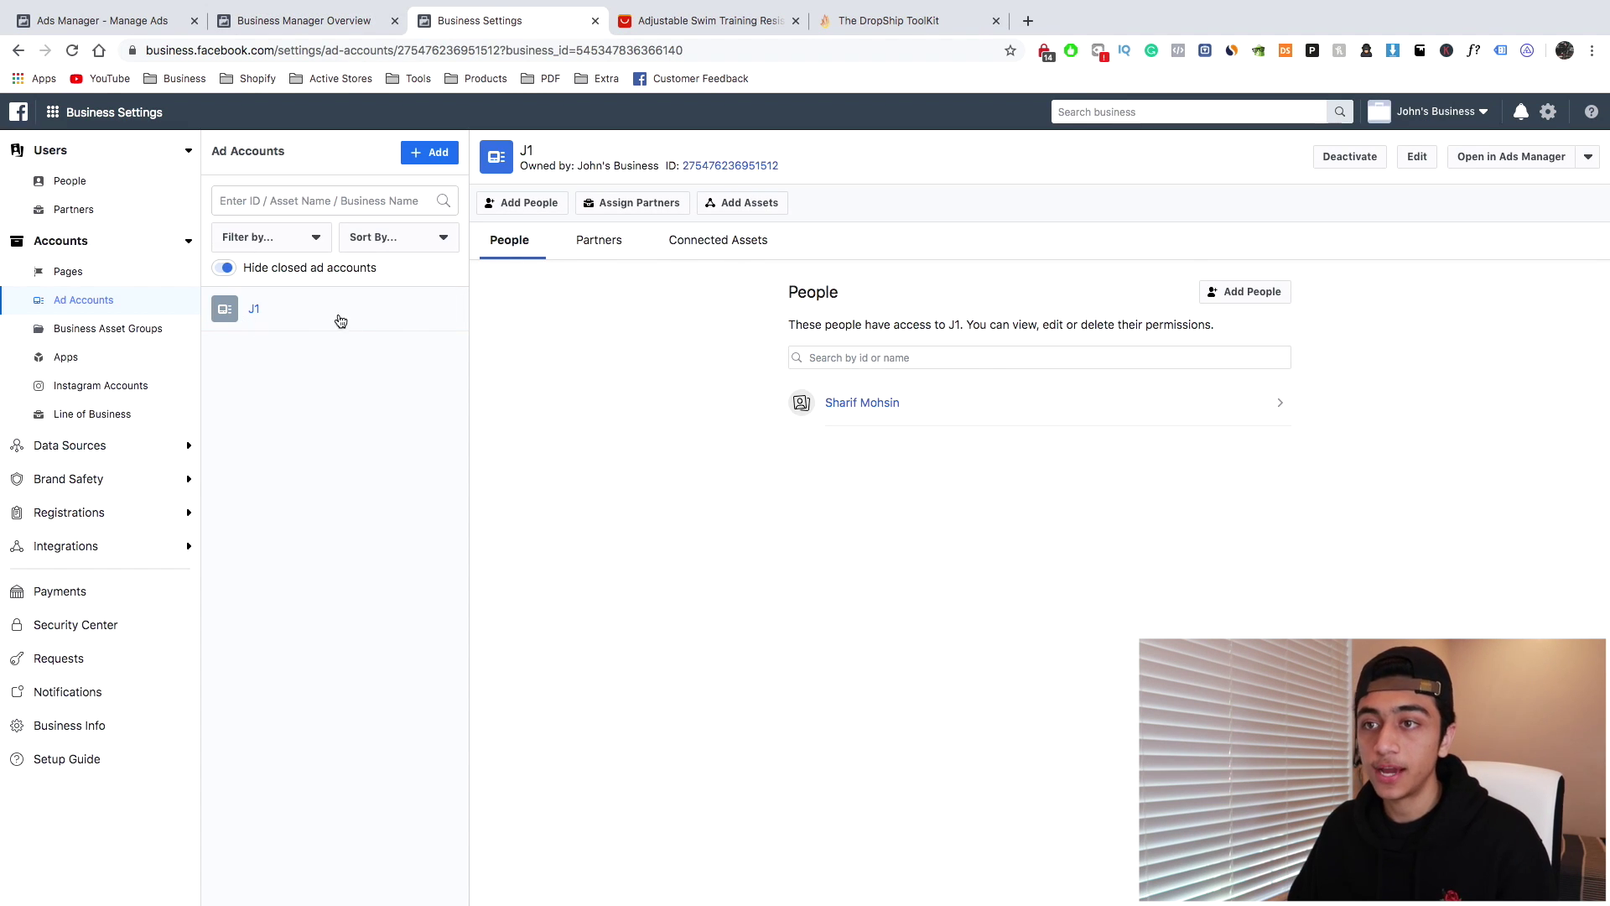
{"action": "left_click", "coordinate": [427, 151]}
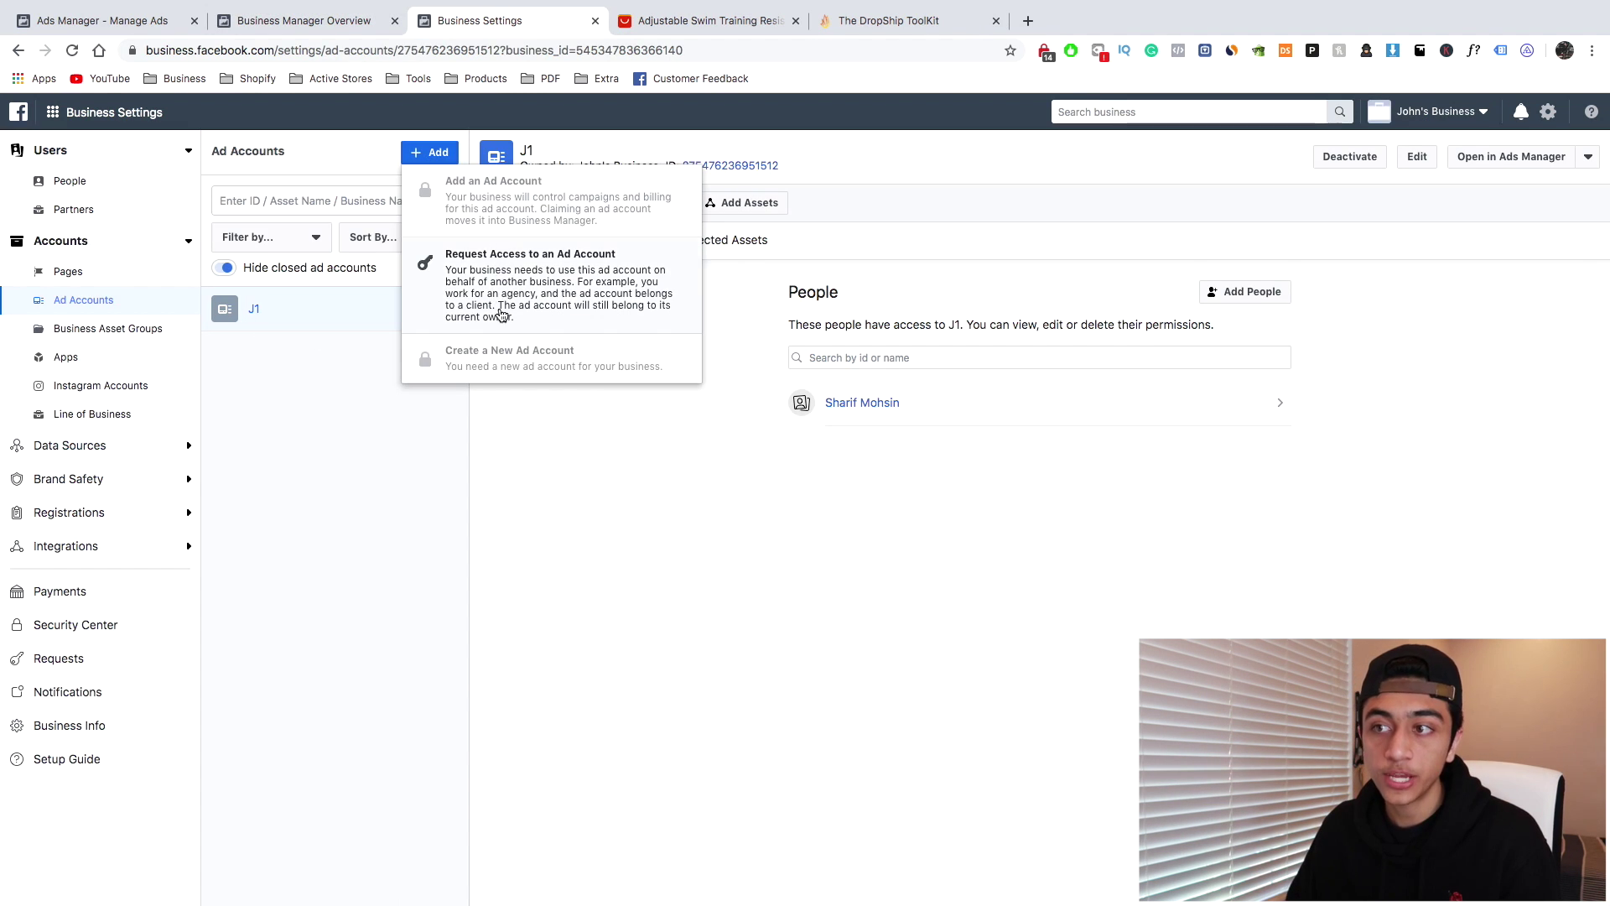
{"action": "mouse_move", "coordinate": [491, 347]}
{"action": "left_click", "coordinate": [263, 332]}
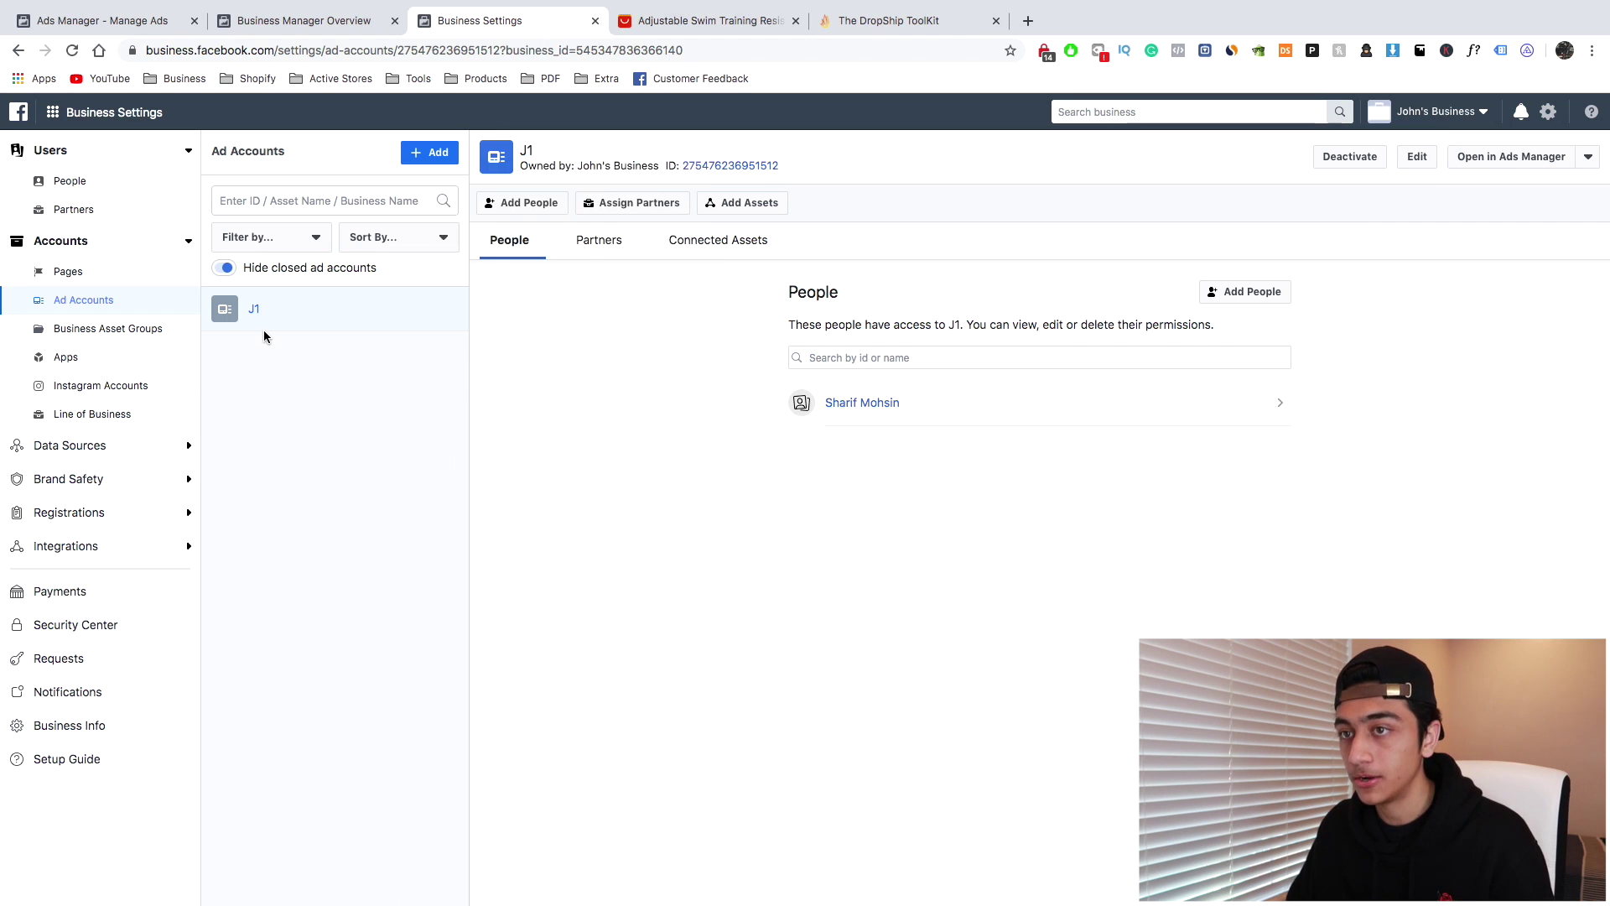
{"action": "left_click", "coordinate": [430, 152]}
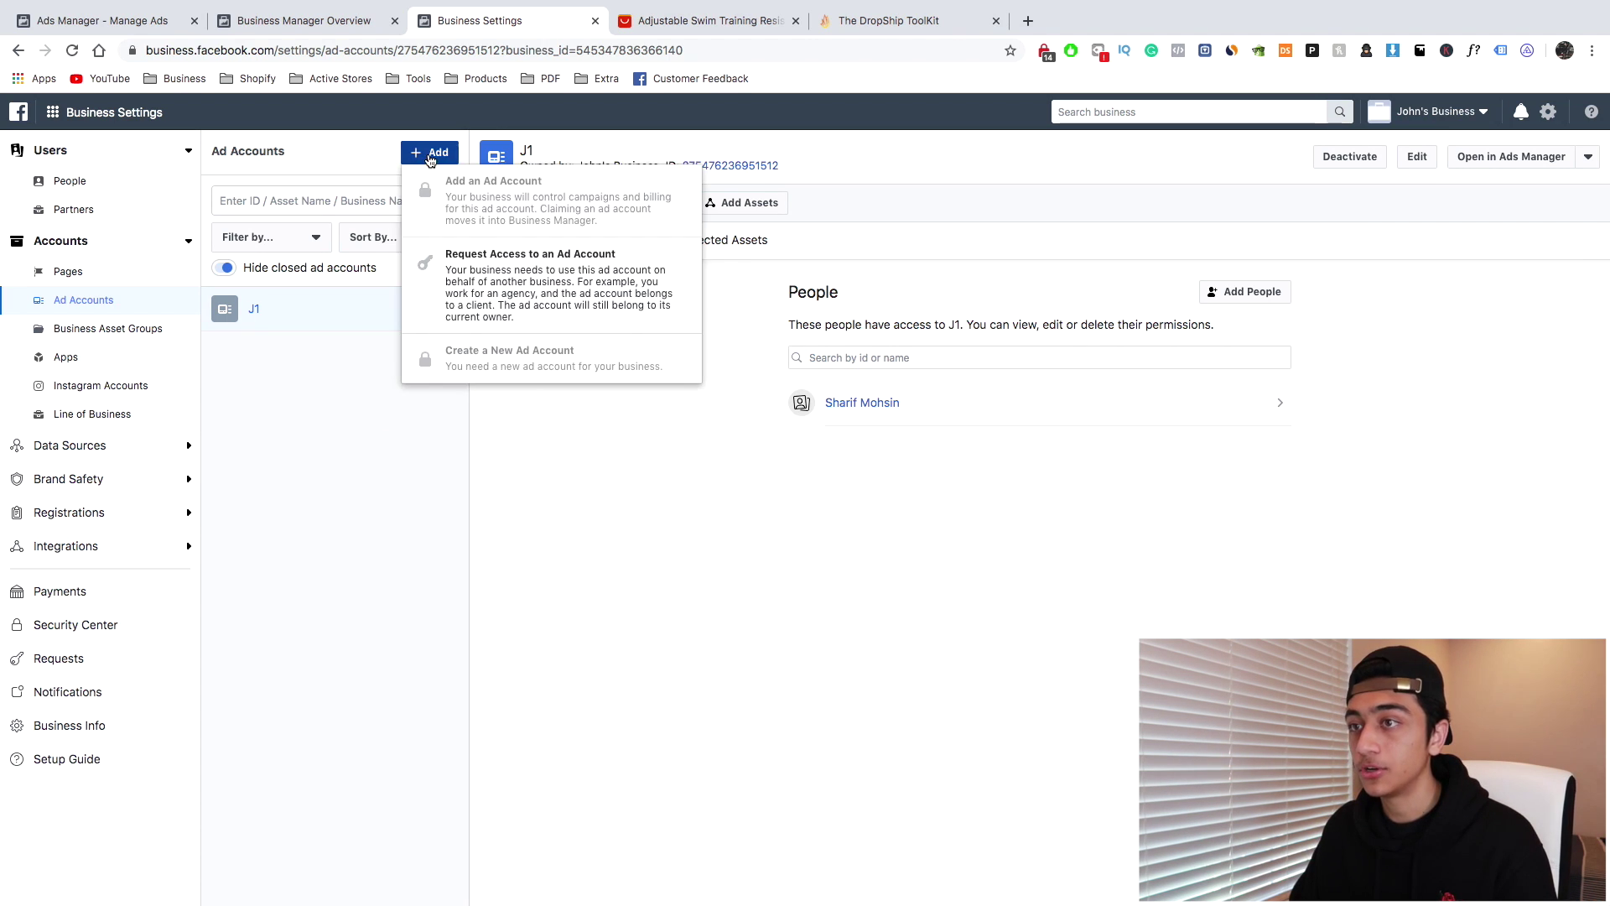
{"action": "mouse_move", "coordinate": [561, 359]}
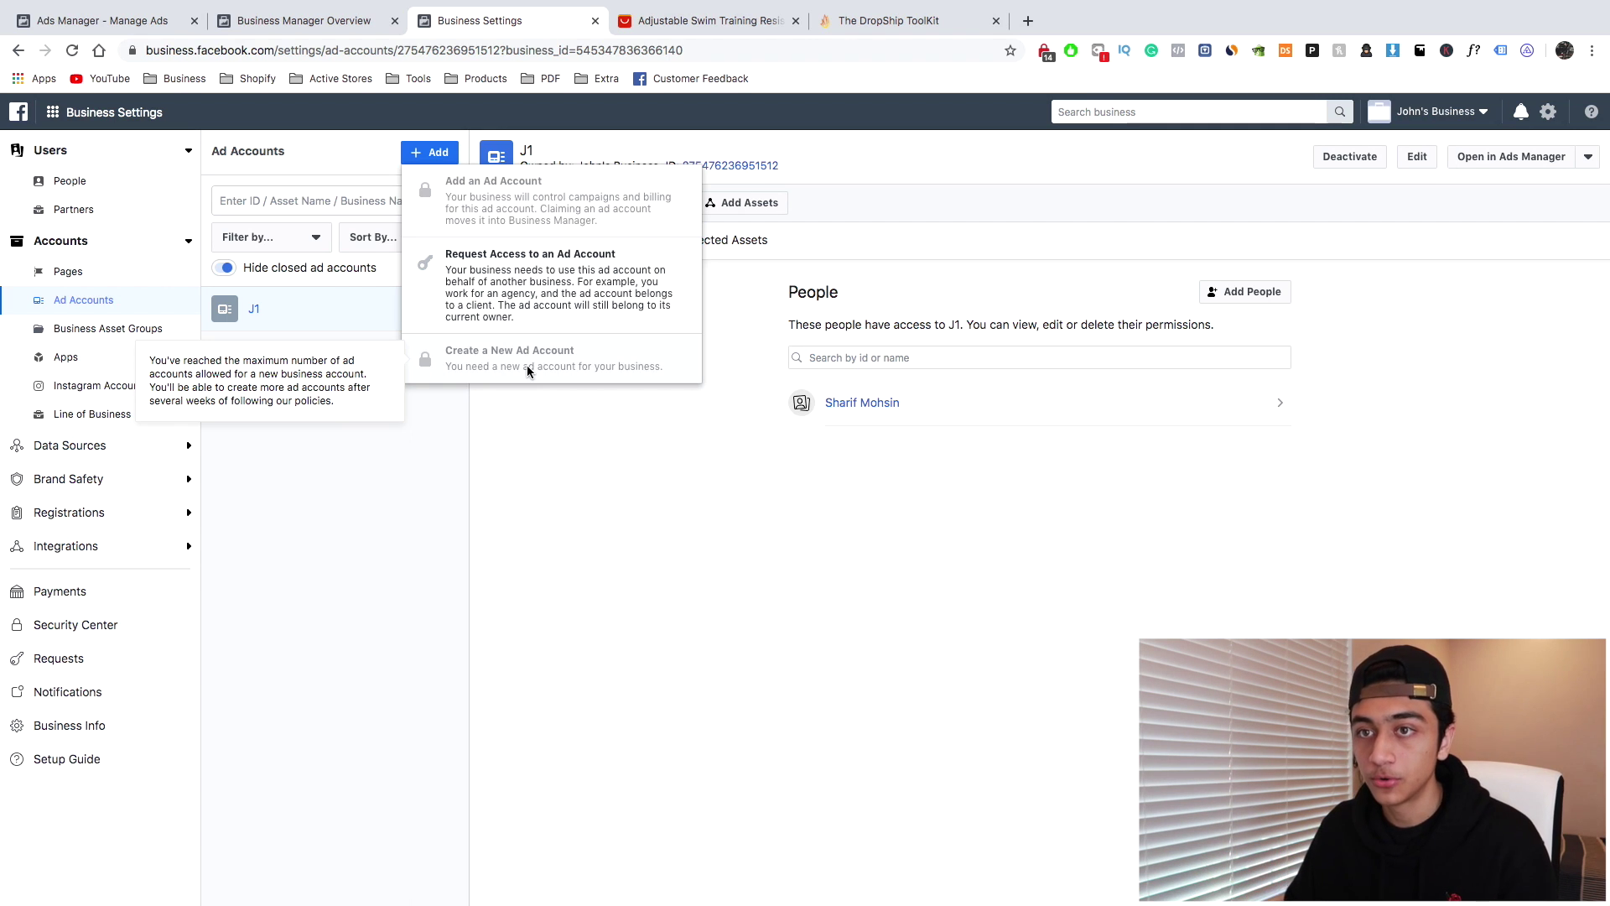
{"action": "left_click", "coordinate": [434, 446]}
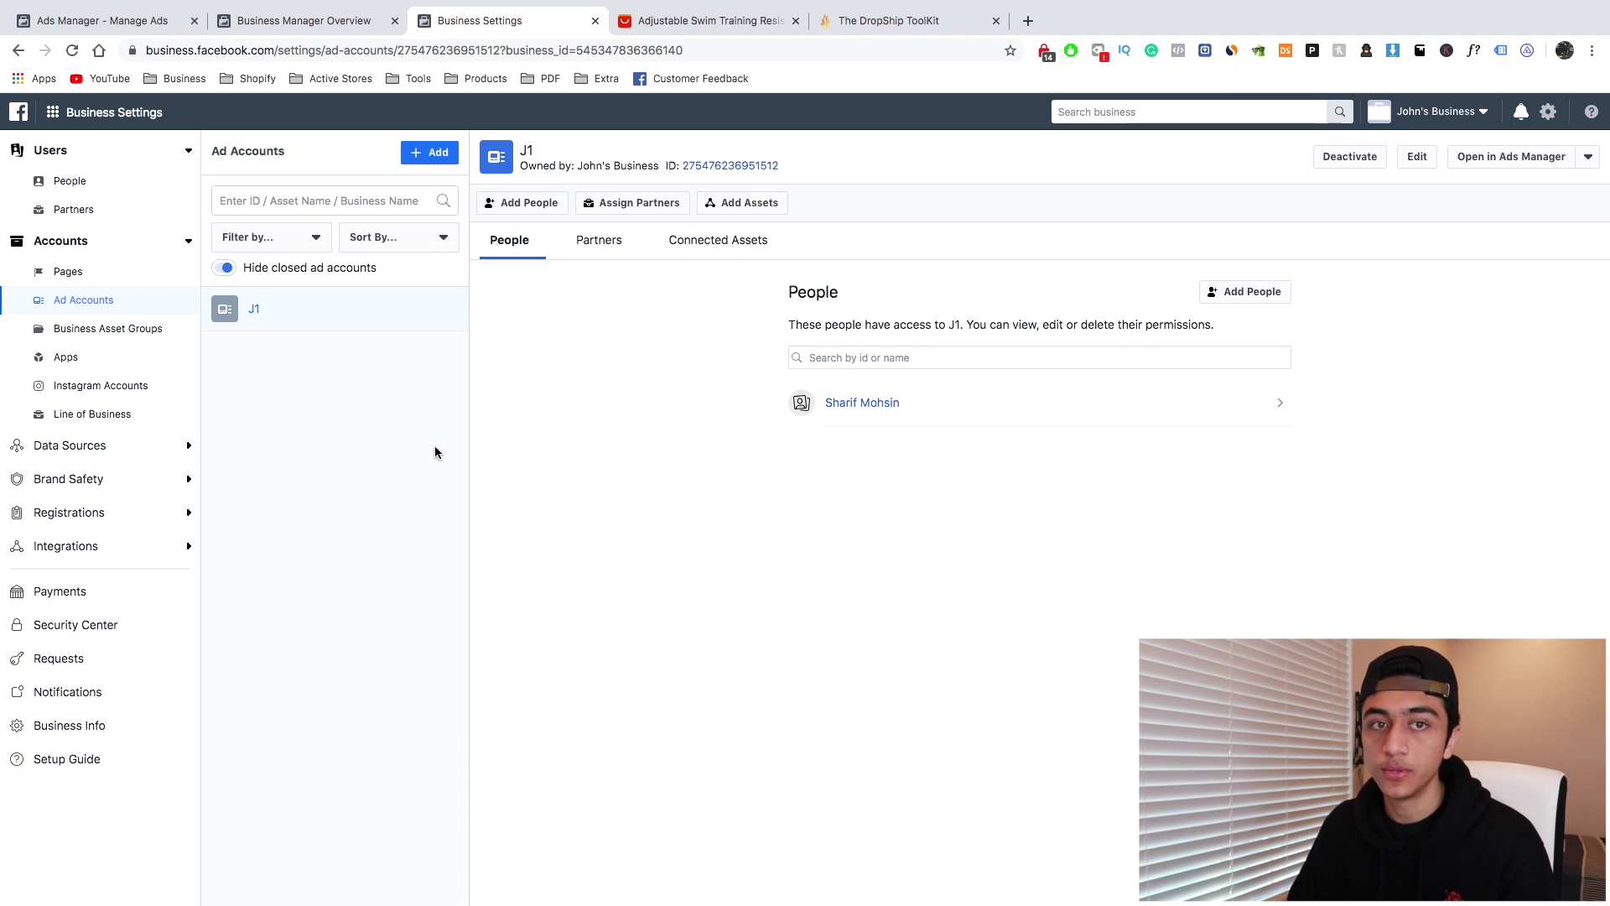
Create a new Facebook page named Video 1 for the business, choosing a category for it
{"action": "left_click", "coordinate": [151, 275]}
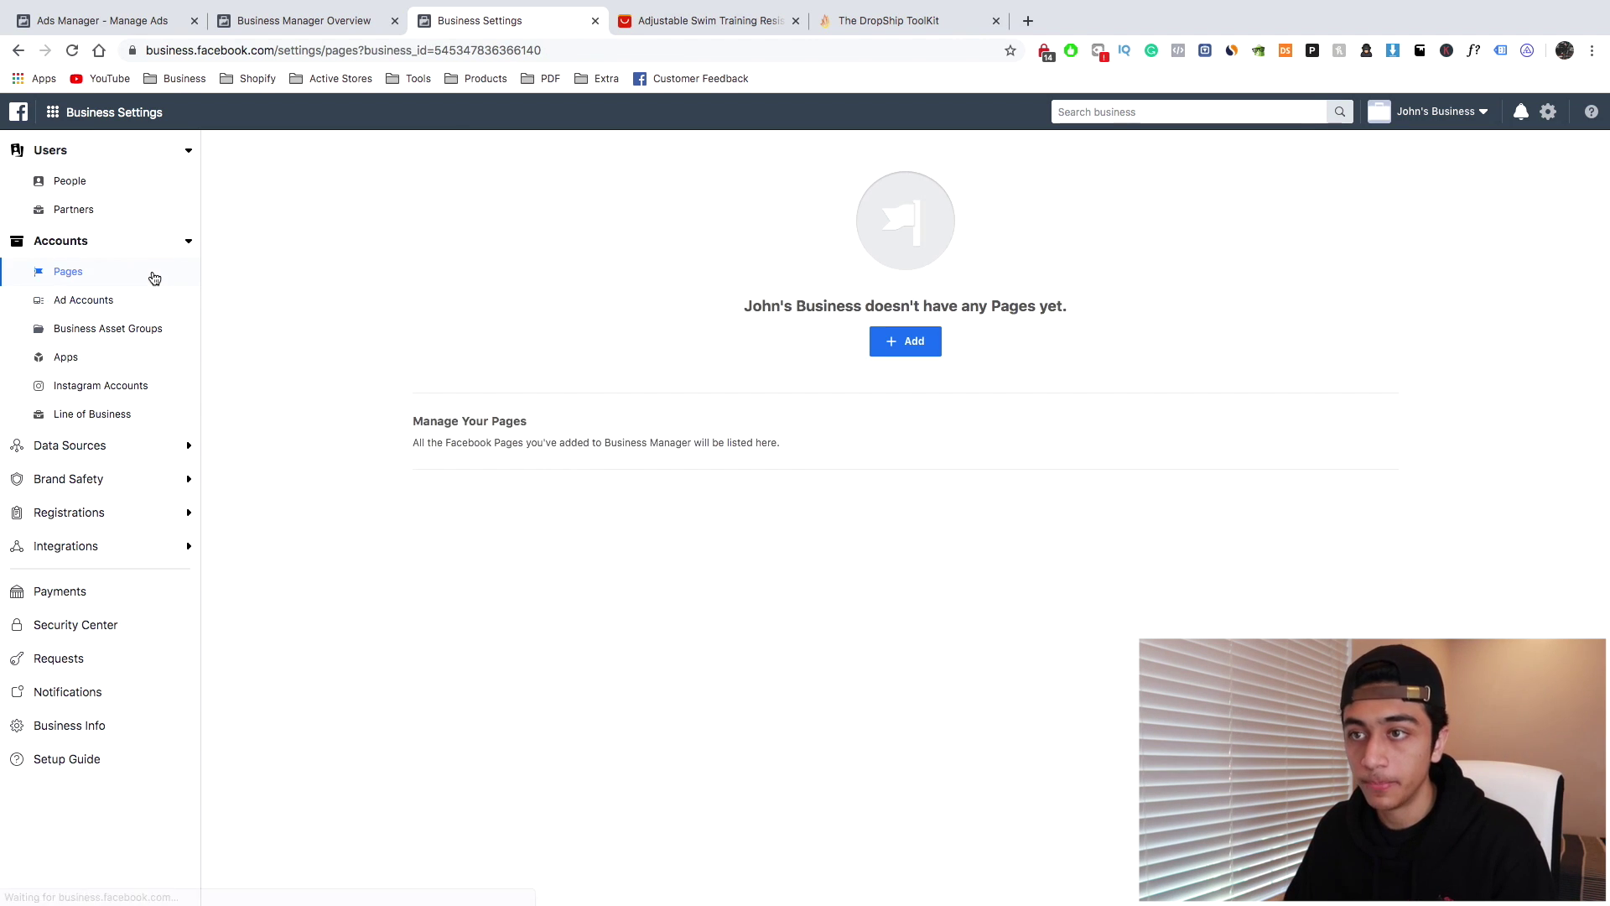
{"action": "left_click", "coordinate": [905, 340]}
{"action": "left_click", "coordinate": [1017, 565]}
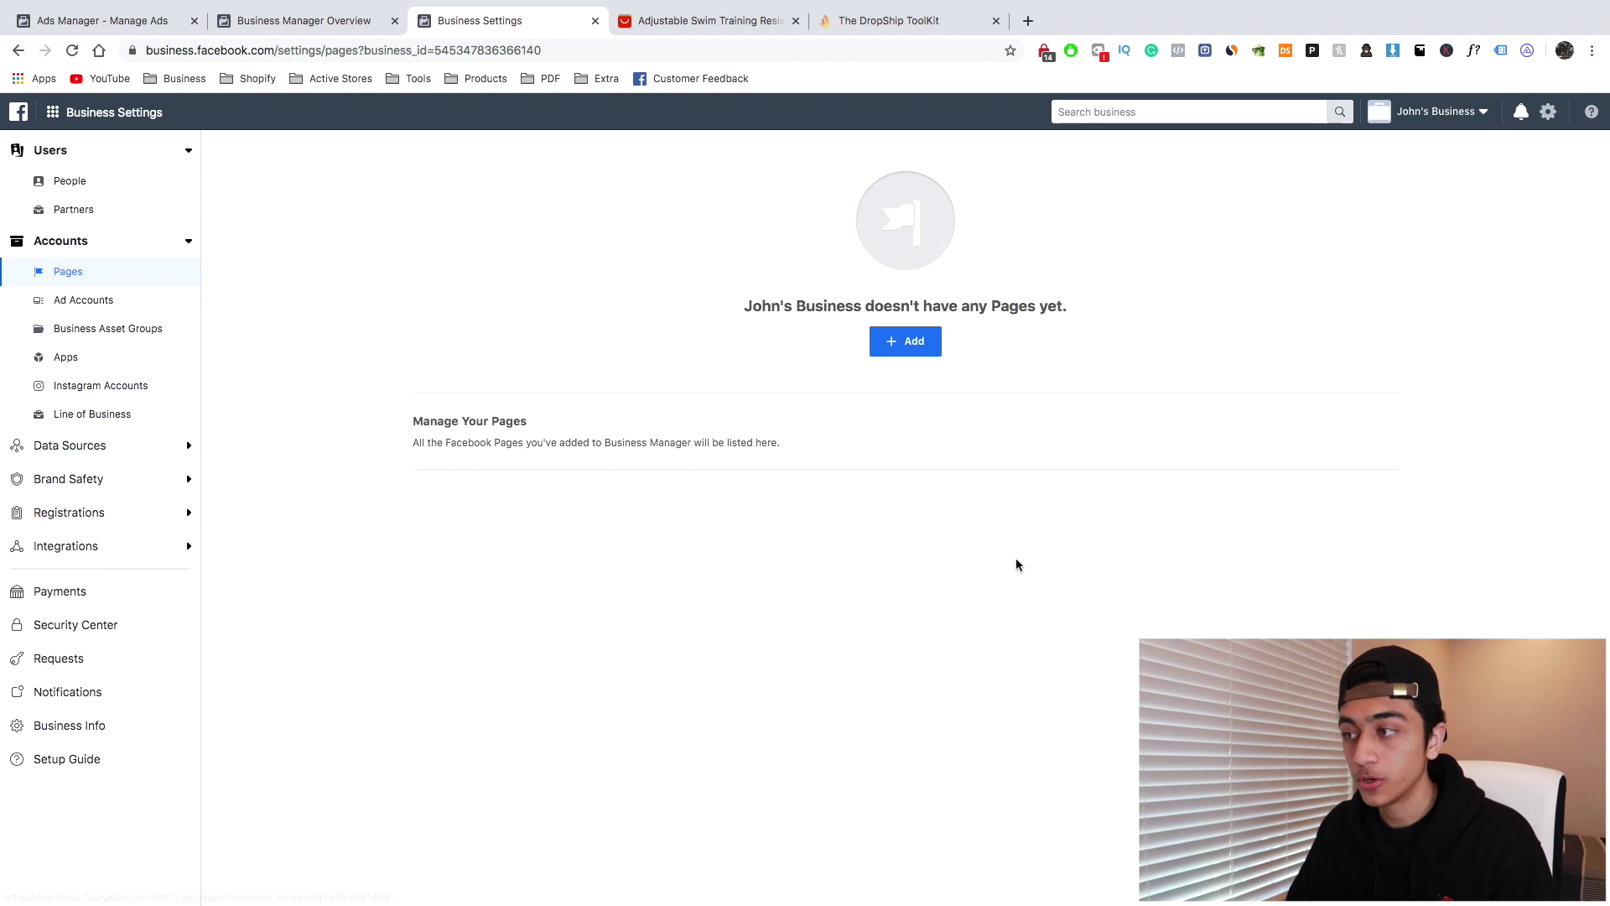
{"action": "left_click", "coordinate": [822, 403]}
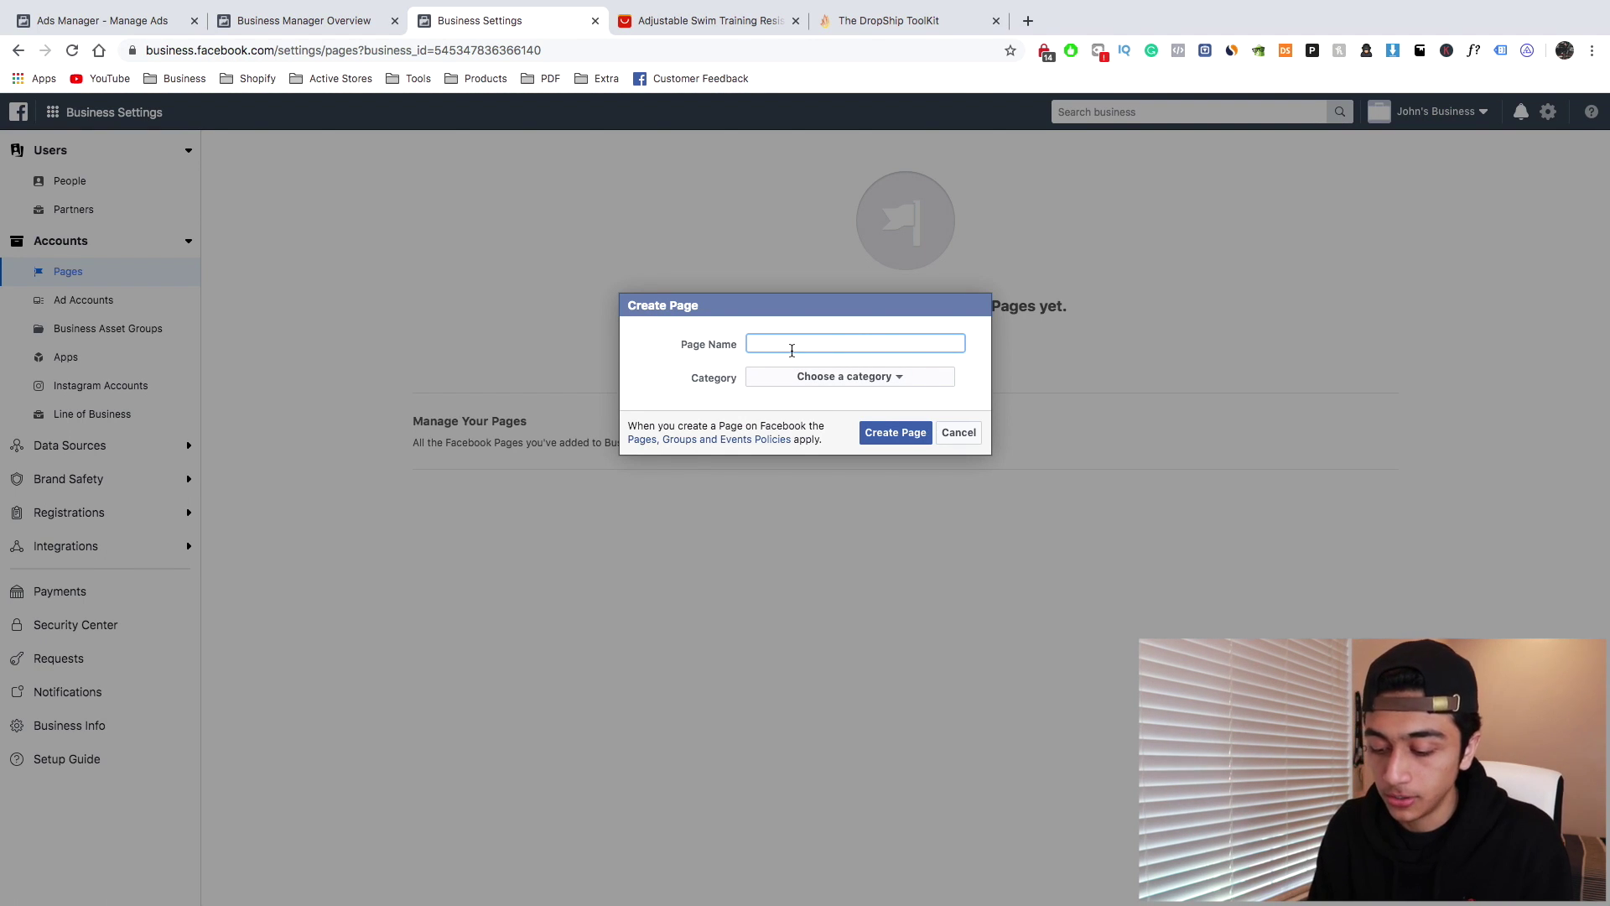
{"action": "type", "text": "Video 1"}
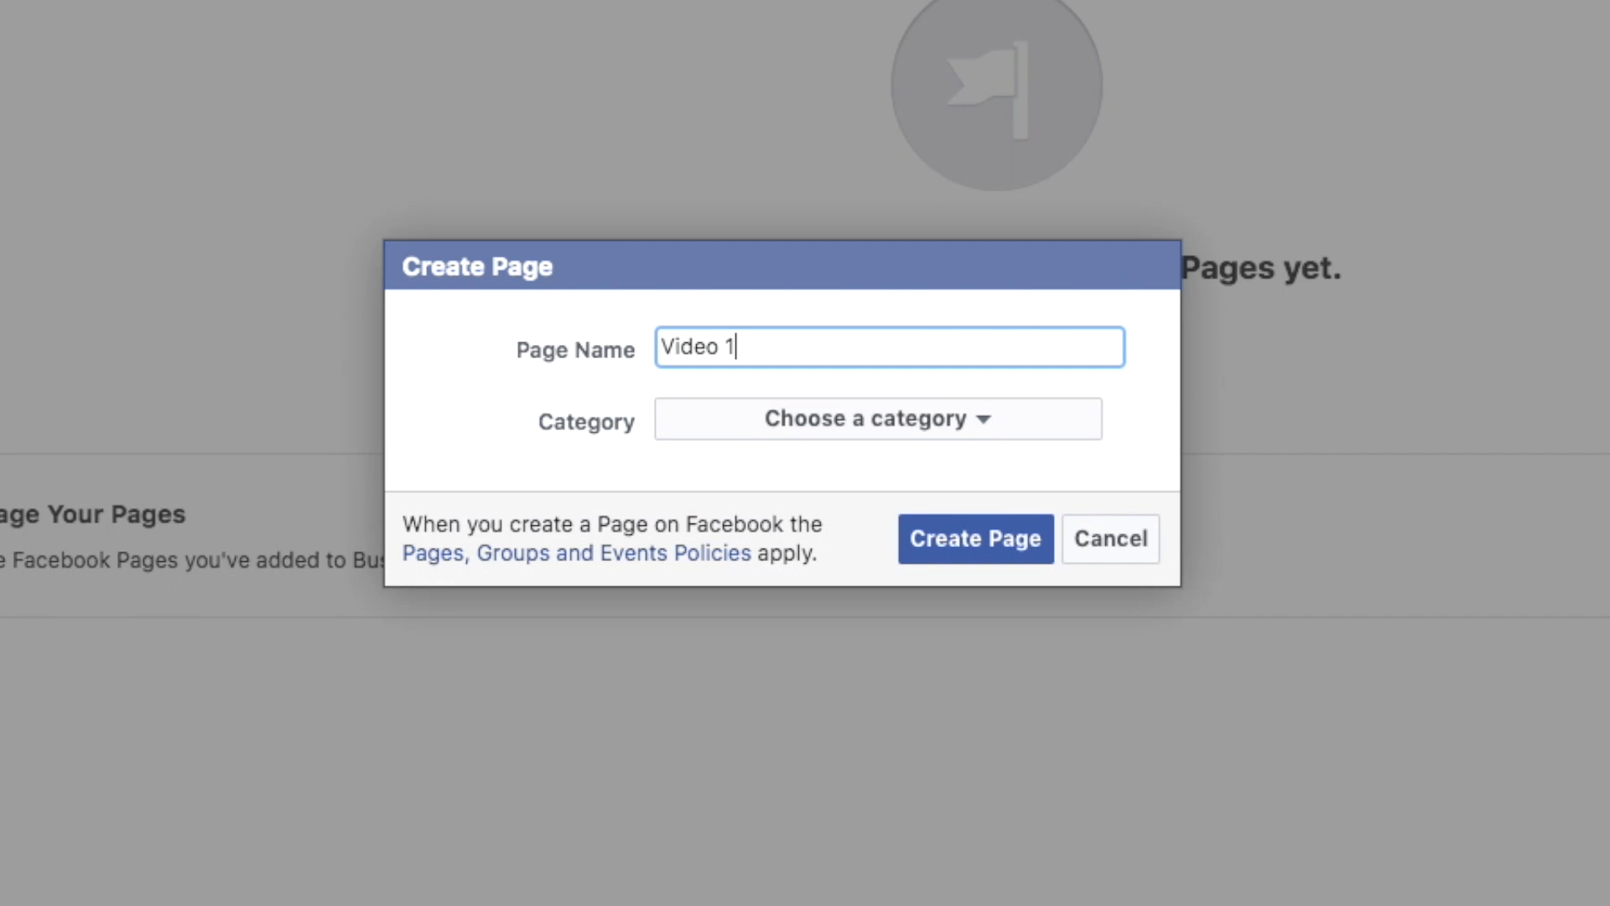
{"action": "left_click", "coordinate": [797, 431]}
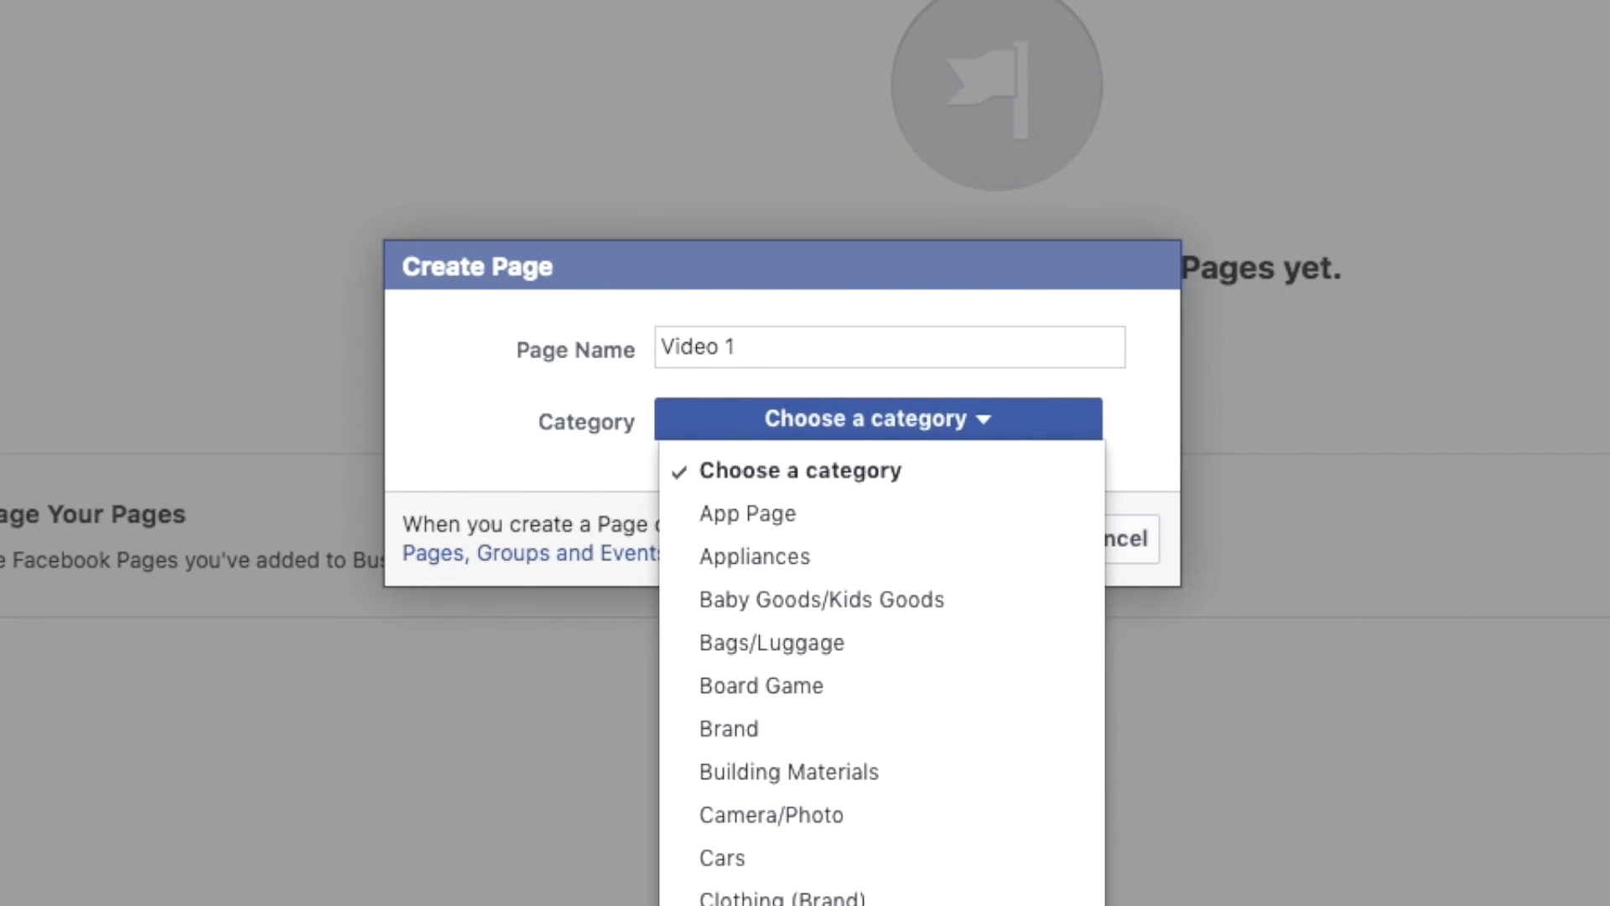
{"action": "scroll", "coordinate": [880, 646], "scroll_direction": "down", "scroll_amount": 5}
{"action": "left_click", "coordinate": [808, 346]}
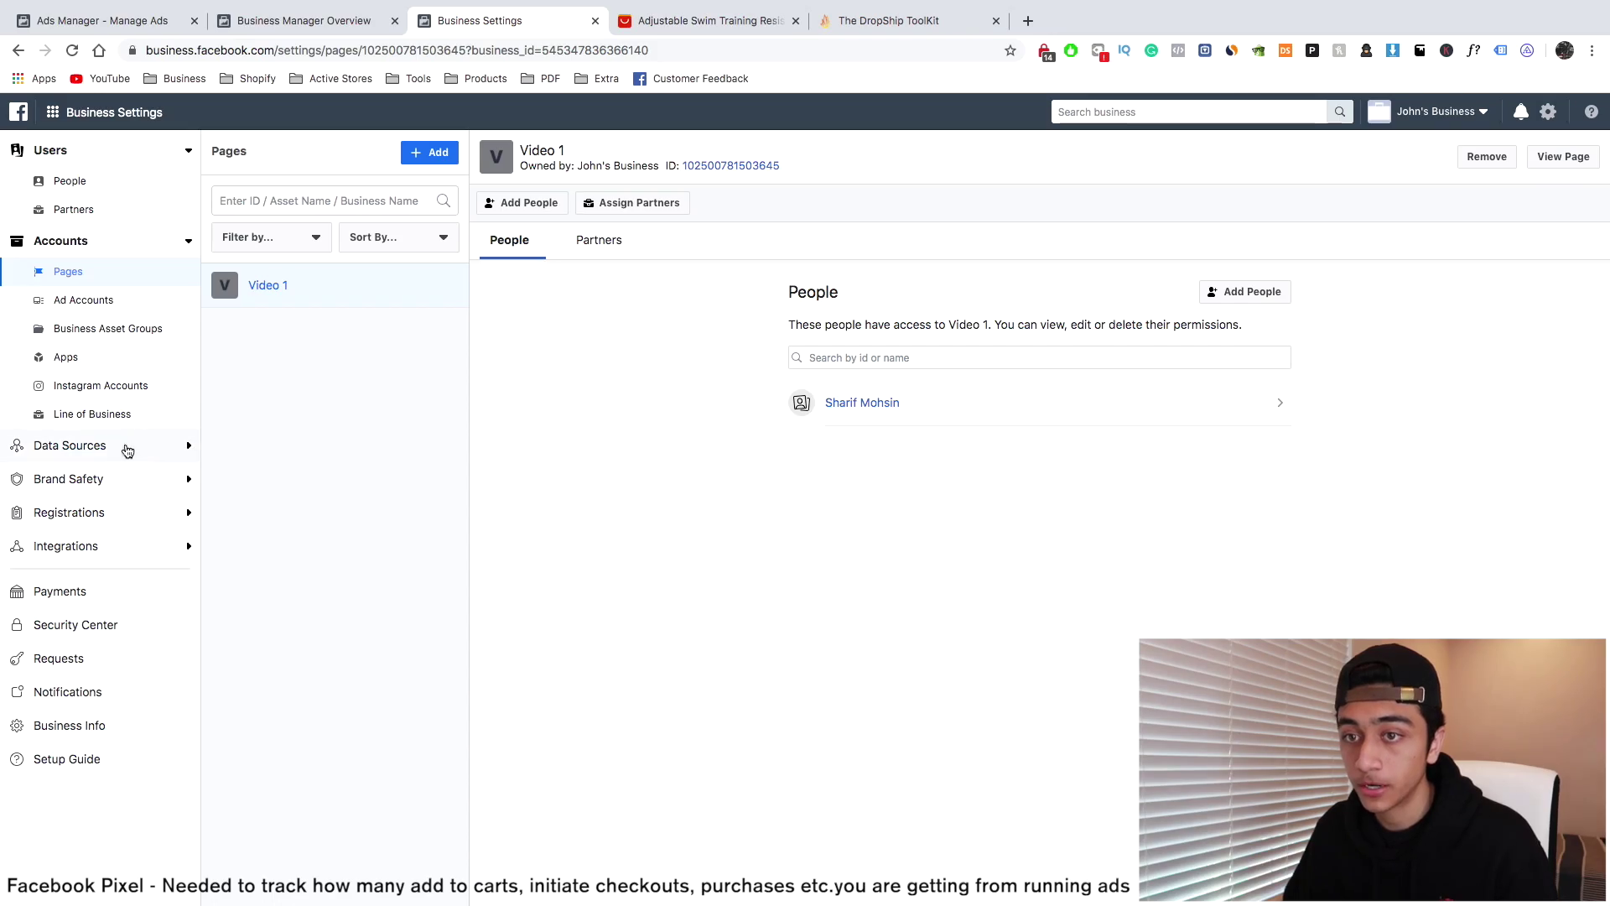
Add a new Facebook pixel named J1's Pixel to the business, leaving the optional website blank
{"action": "left_click", "coordinate": [125, 448]}
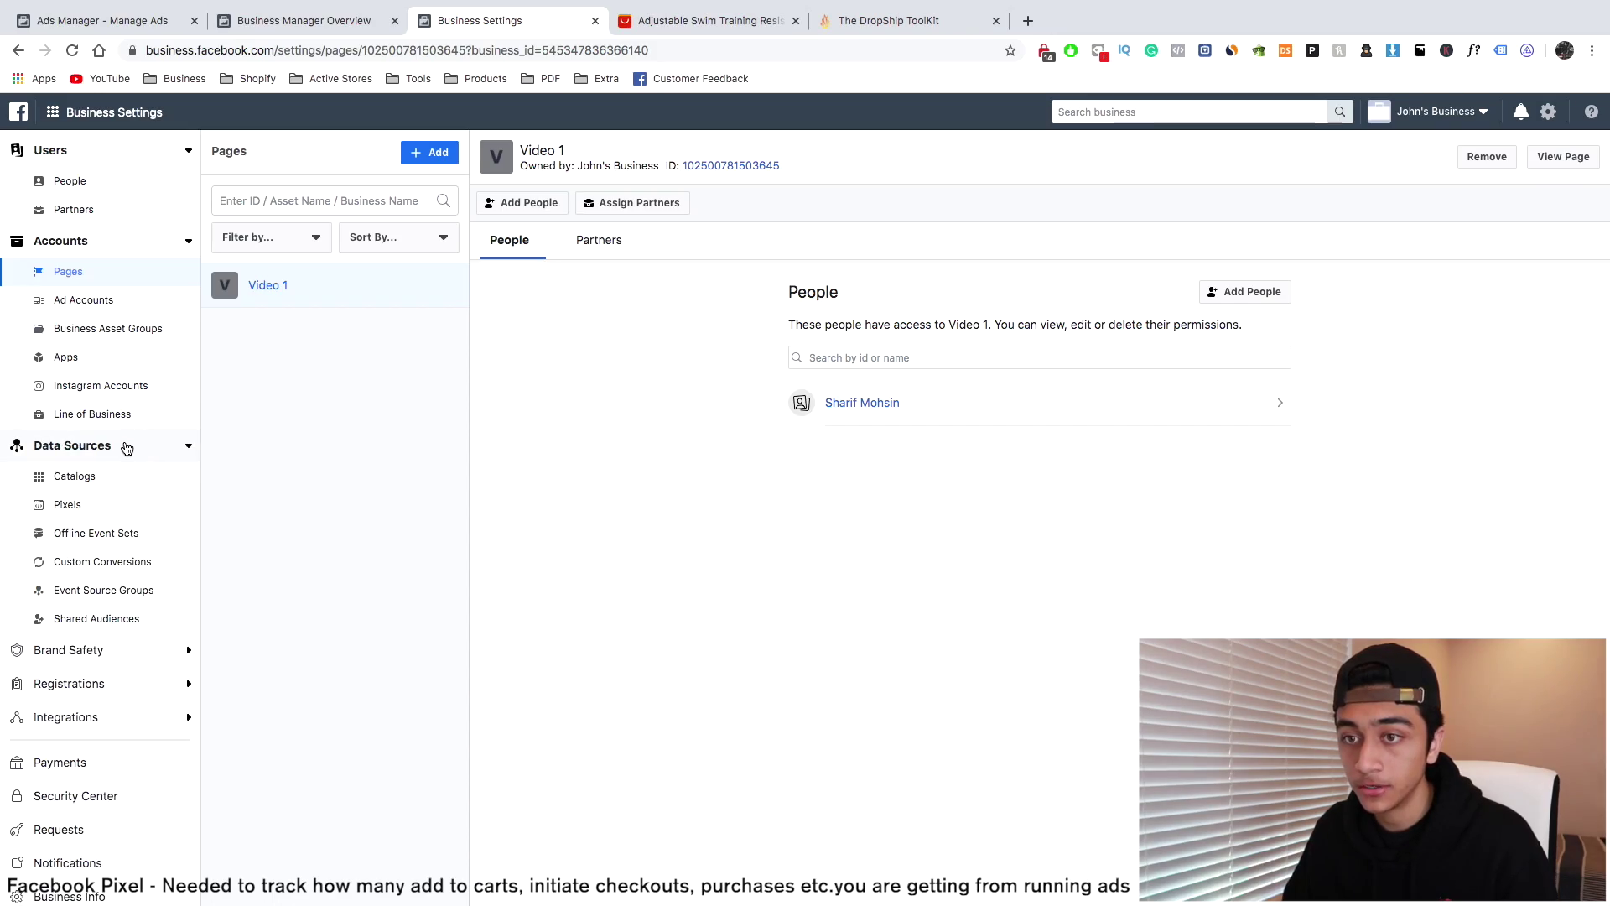
{"action": "left_click", "coordinate": [115, 513]}
{"action": "left_click", "coordinate": [906, 337]}
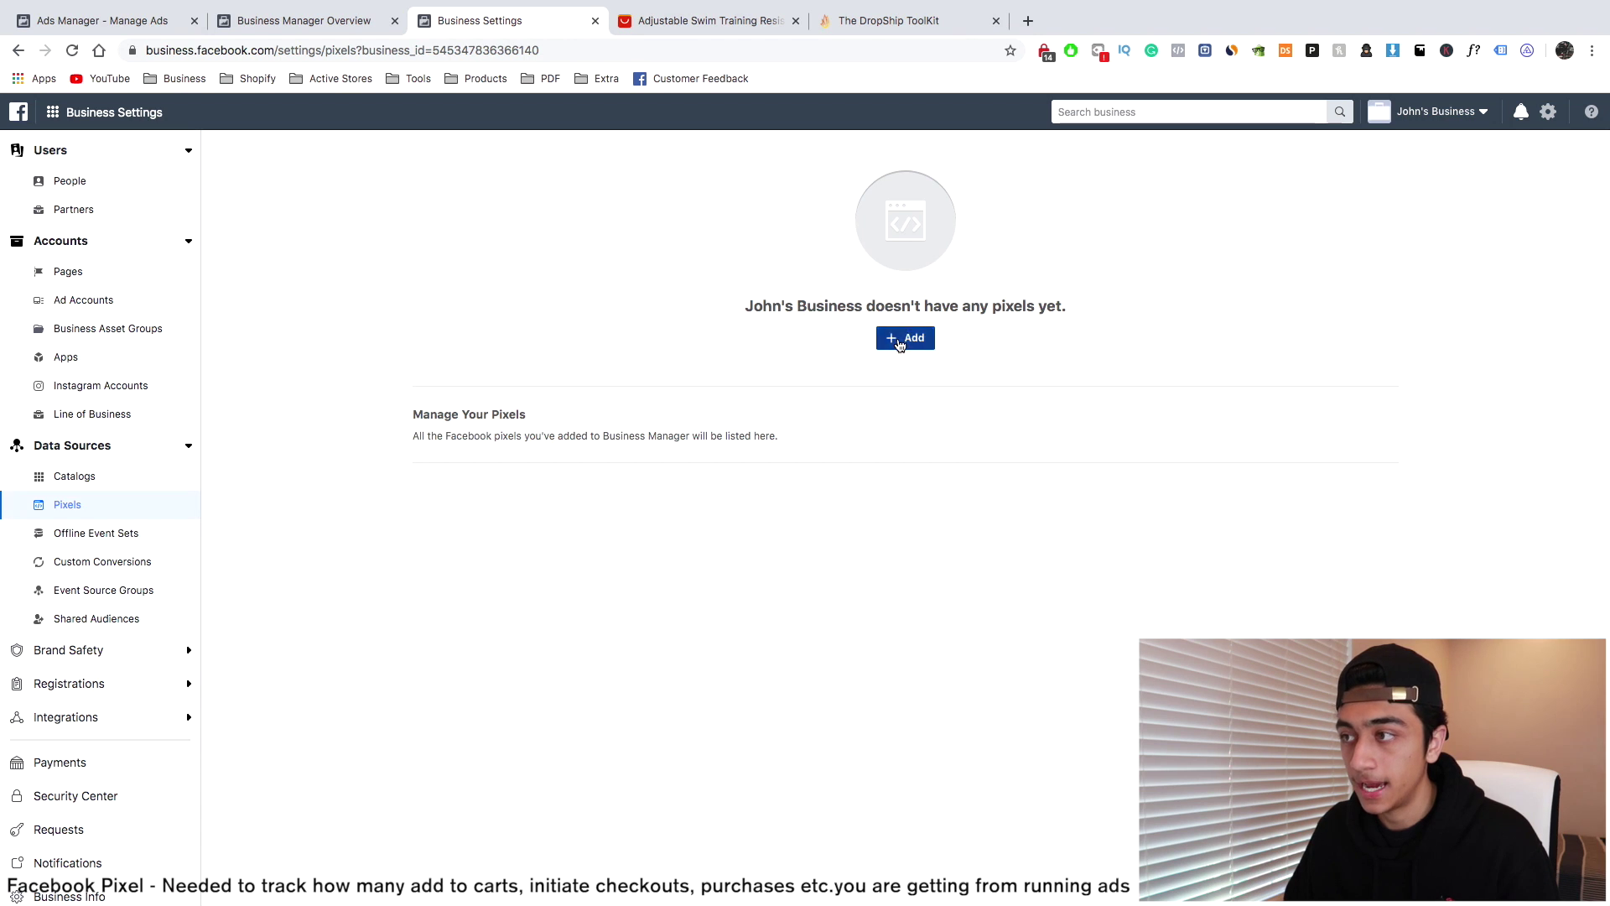
{"action": "left_click", "coordinate": [619, 418]}
{"action": "type", "text": "J1's Pixel"}
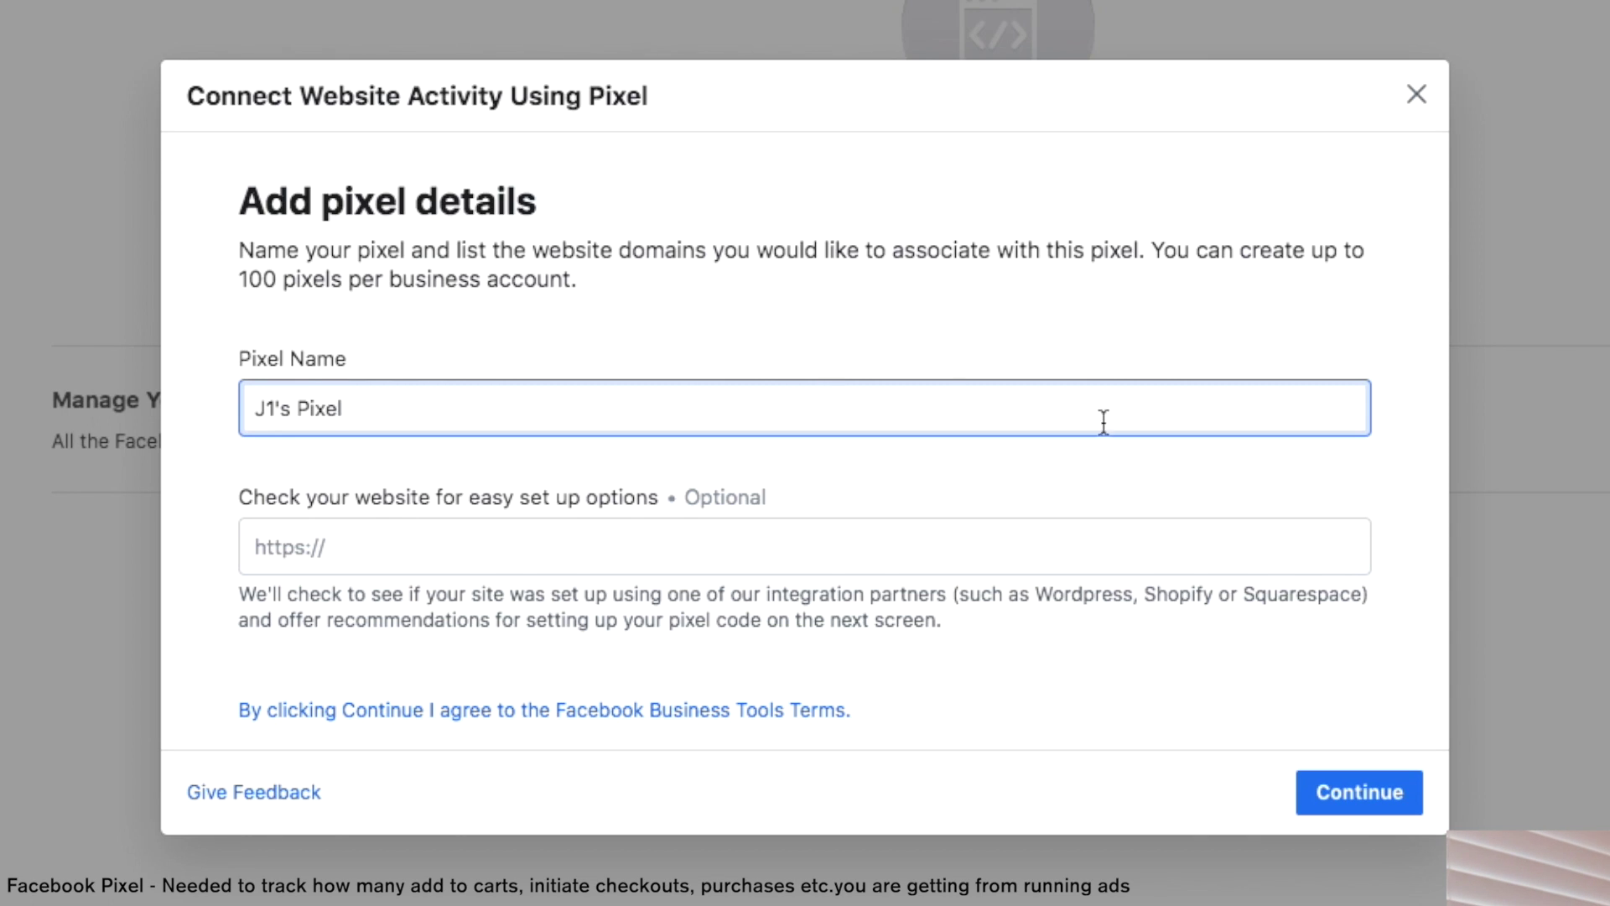
{"action": "left_click", "coordinate": [324, 551]}
{"action": "left_click", "coordinate": [1399, 782]}
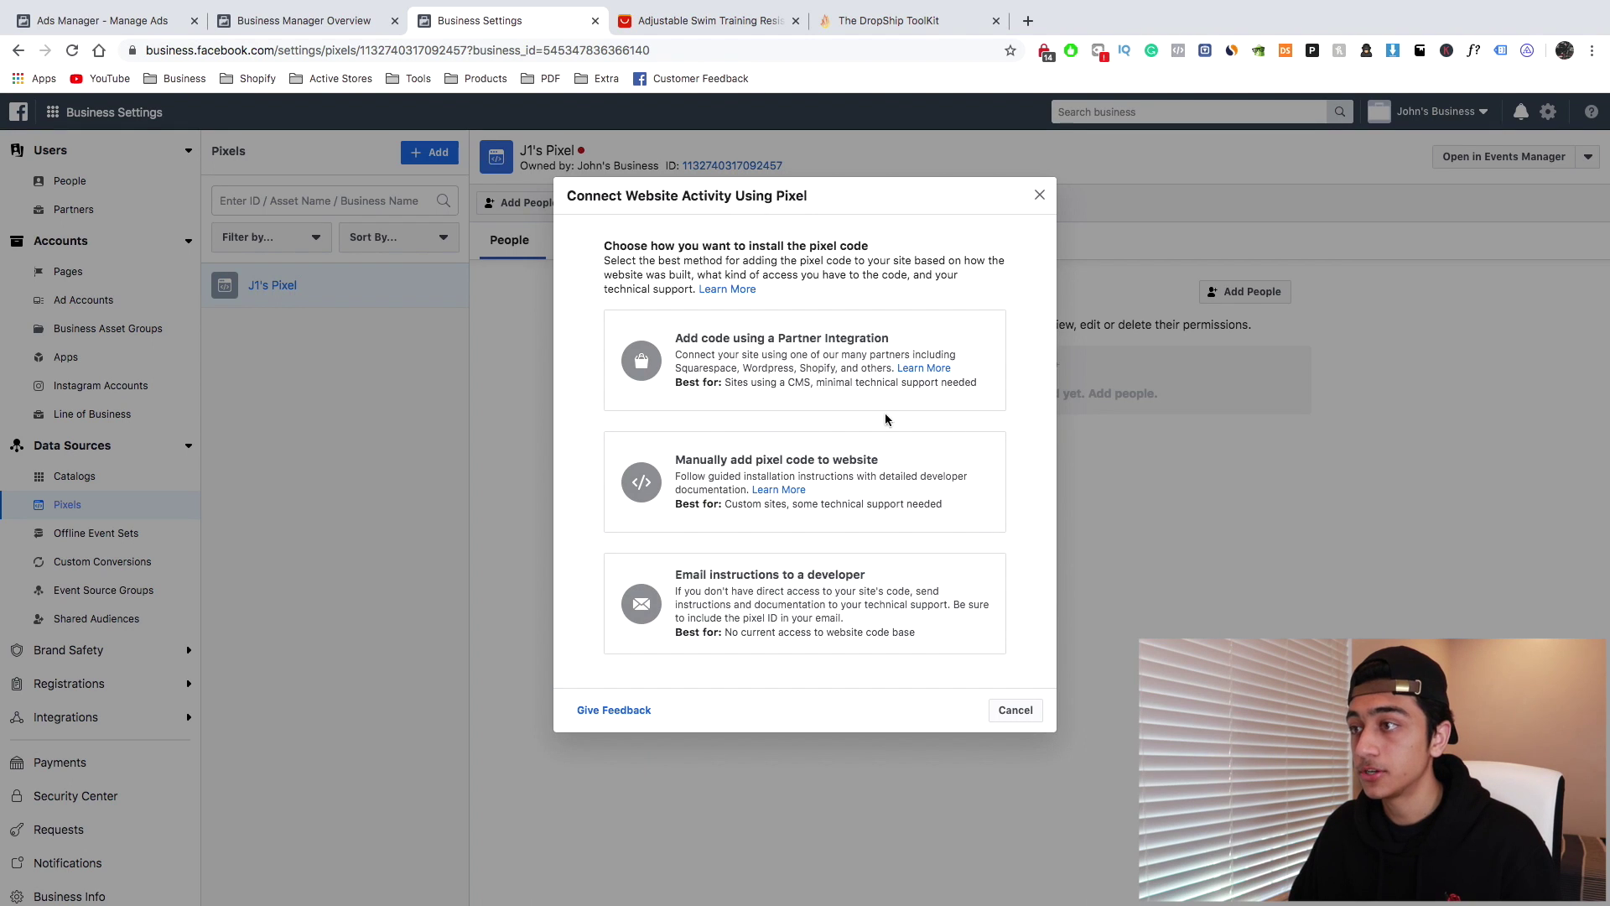
Choose Shopify as the partner integration for installing the pixel and advance the setup to the Paste Pixel ID stage
{"action": "left_click", "coordinate": [796, 369]}
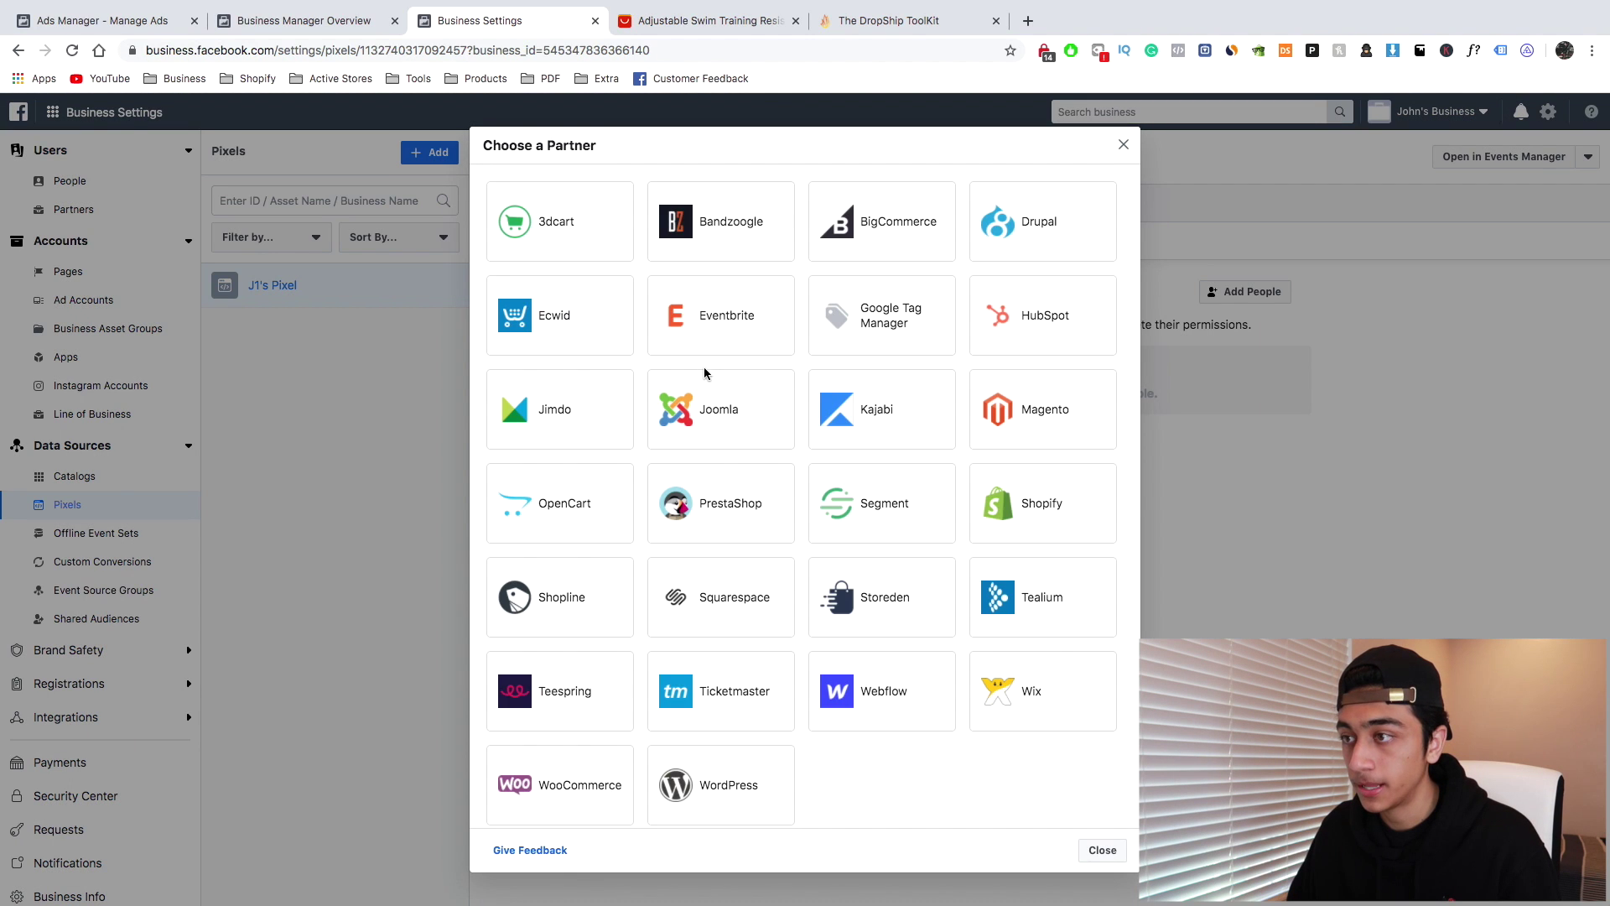
{"action": "left_click", "coordinate": [1004, 483]}
{"action": "left_click", "coordinate": [1124, 460]}
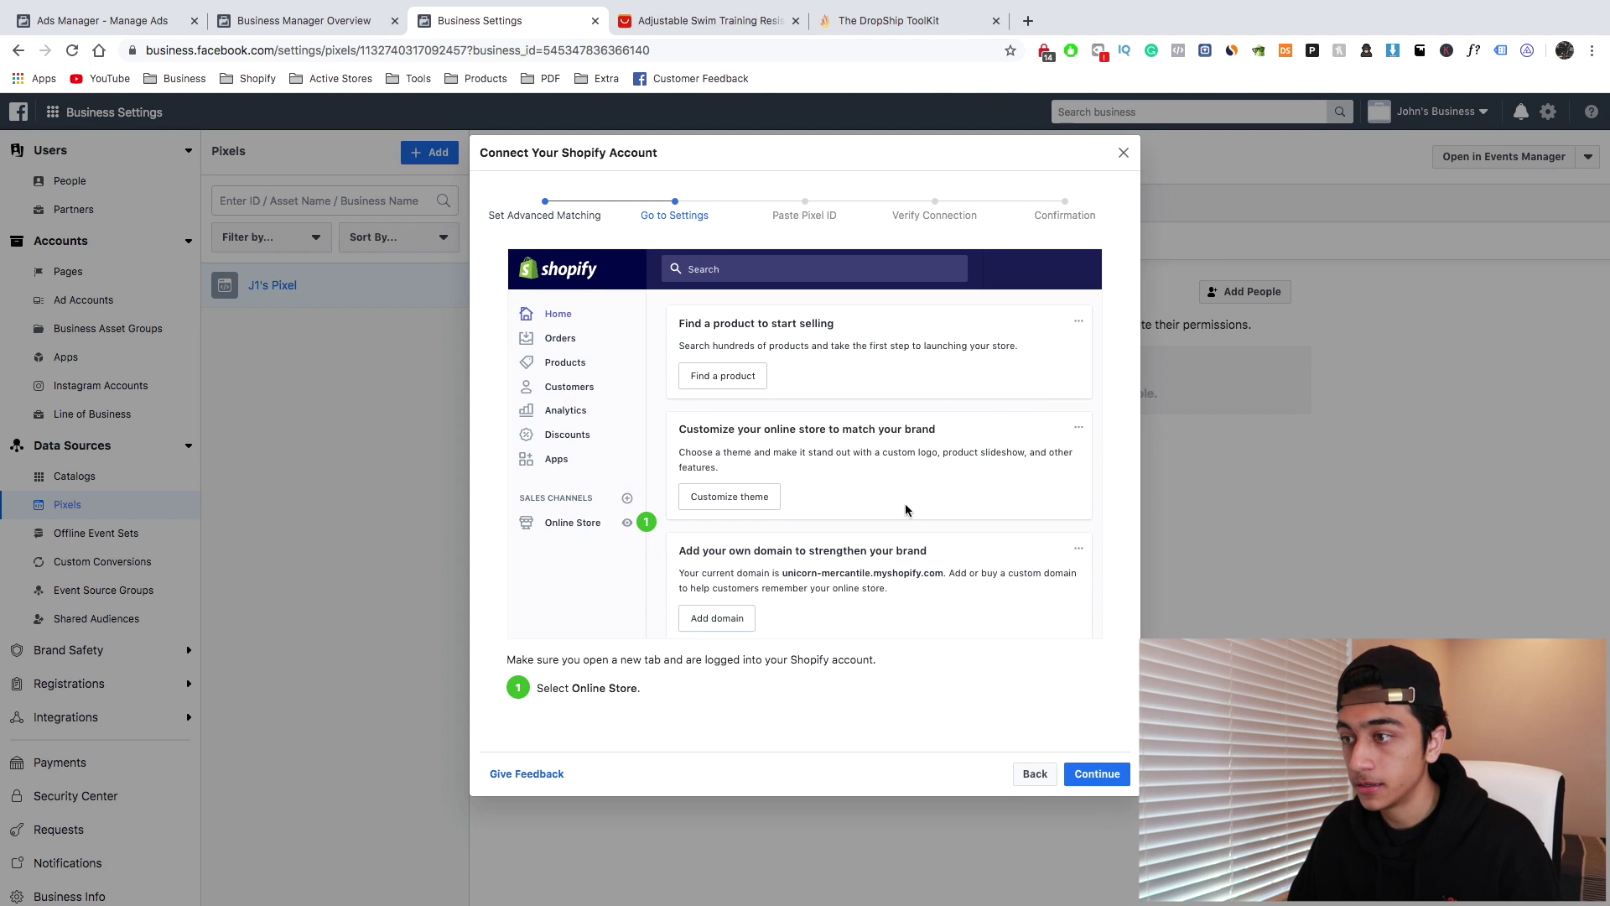
{"action": "left_click", "coordinate": [1096, 774]}
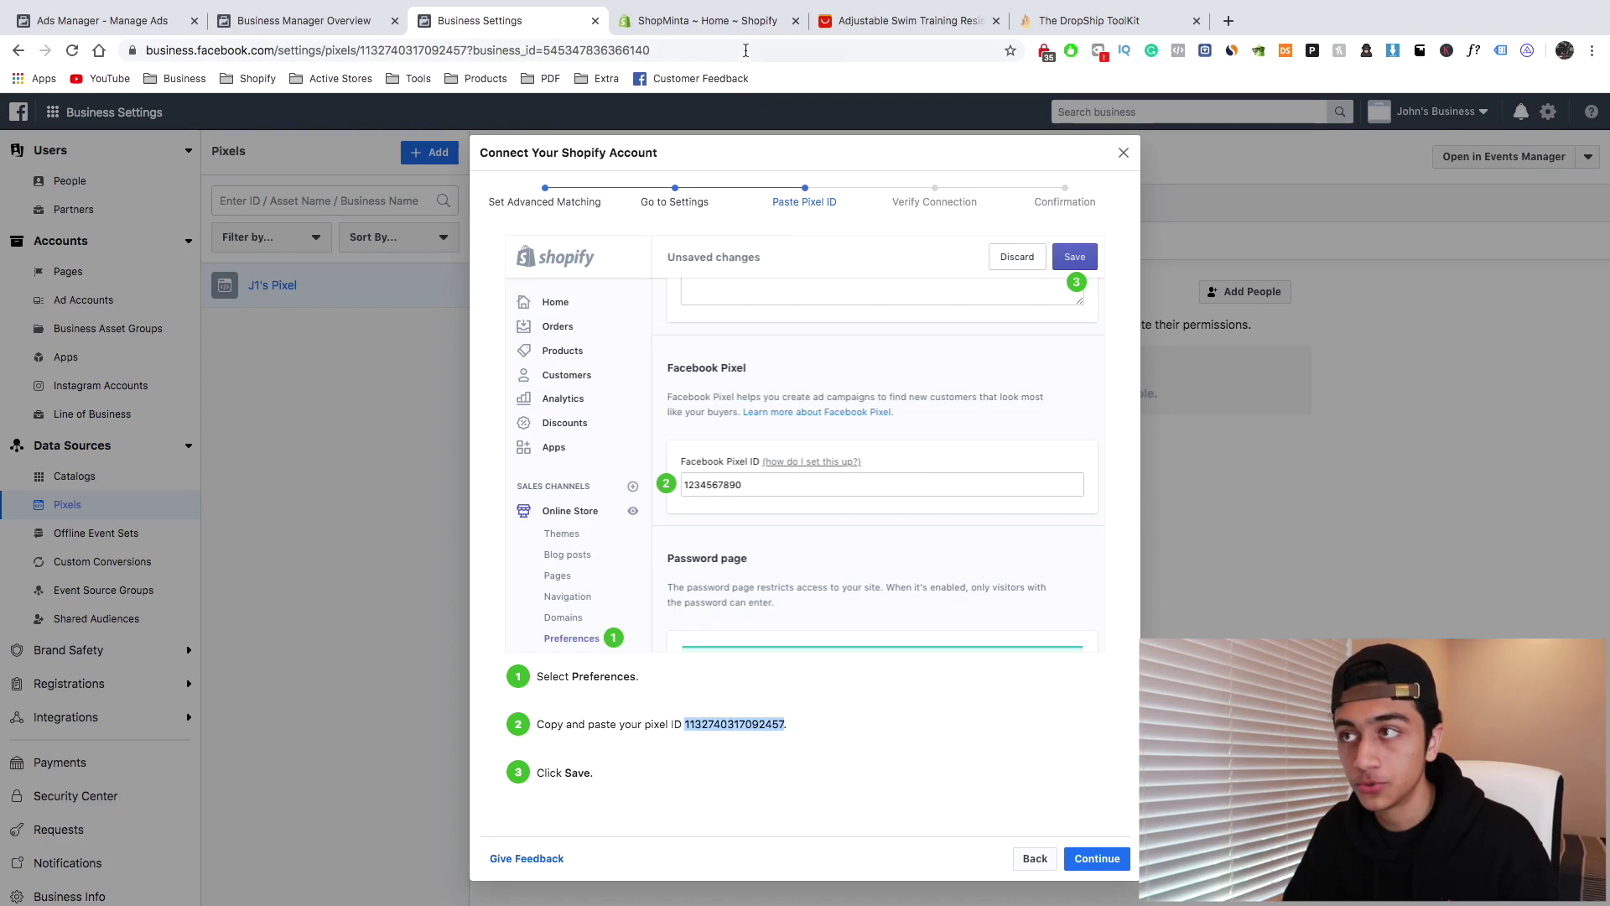
Save the copied Facebook Pixel ID in the Shopify online store preferences and continue the Shopify connection setup in Business Settings
{"action": "left_click", "coordinate": [705, 20]}
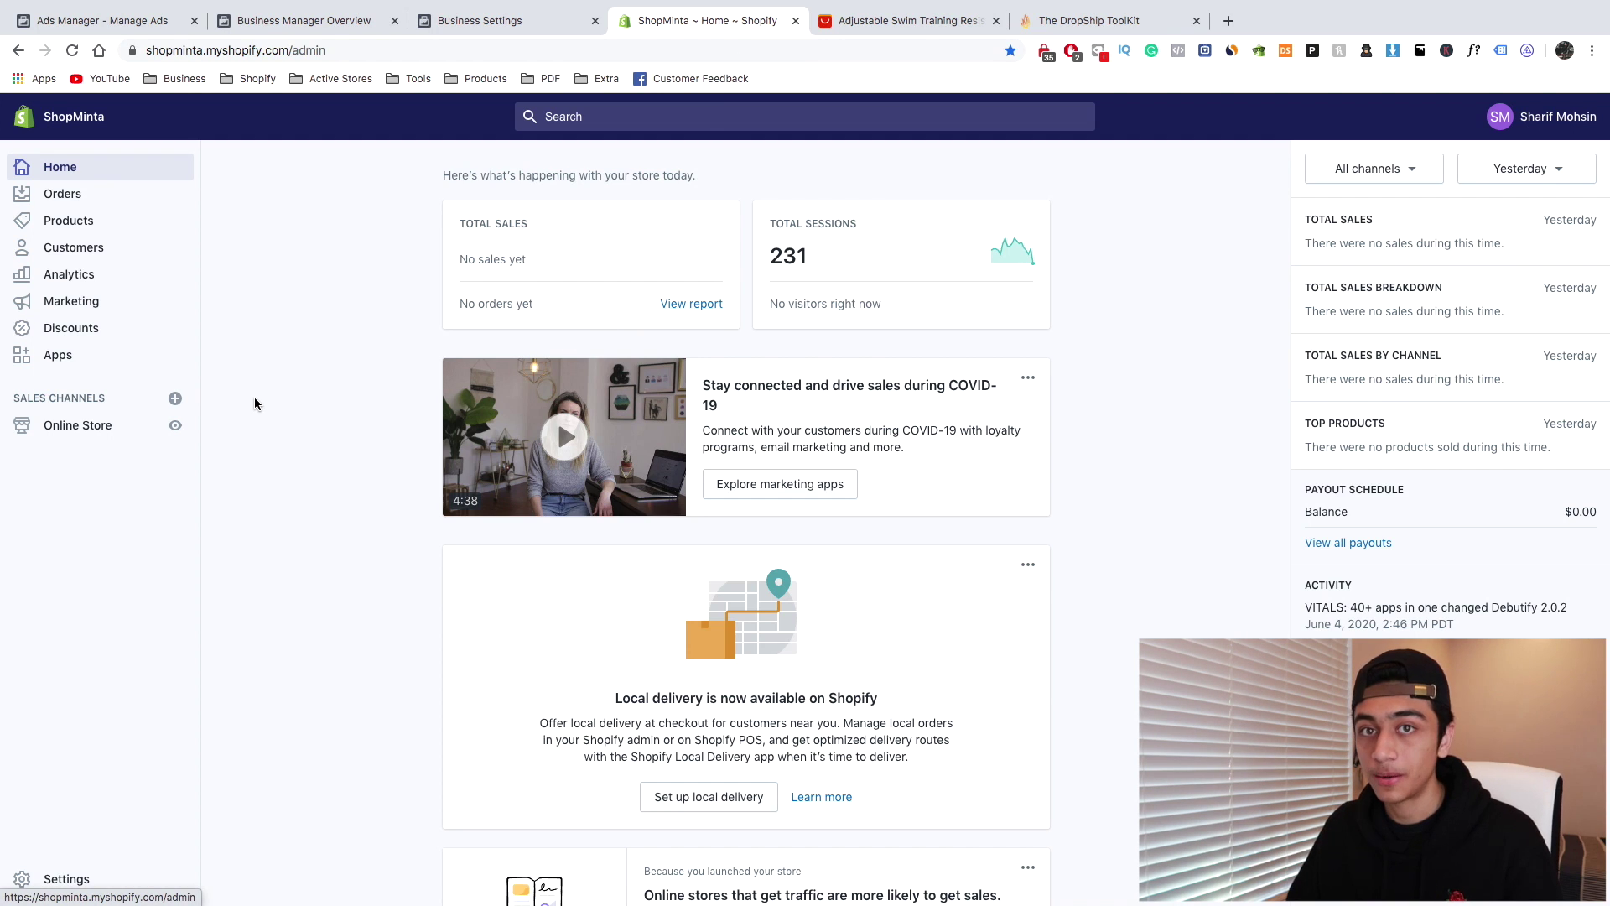
{"action": "left_click", "coordinate": [134, 425]}
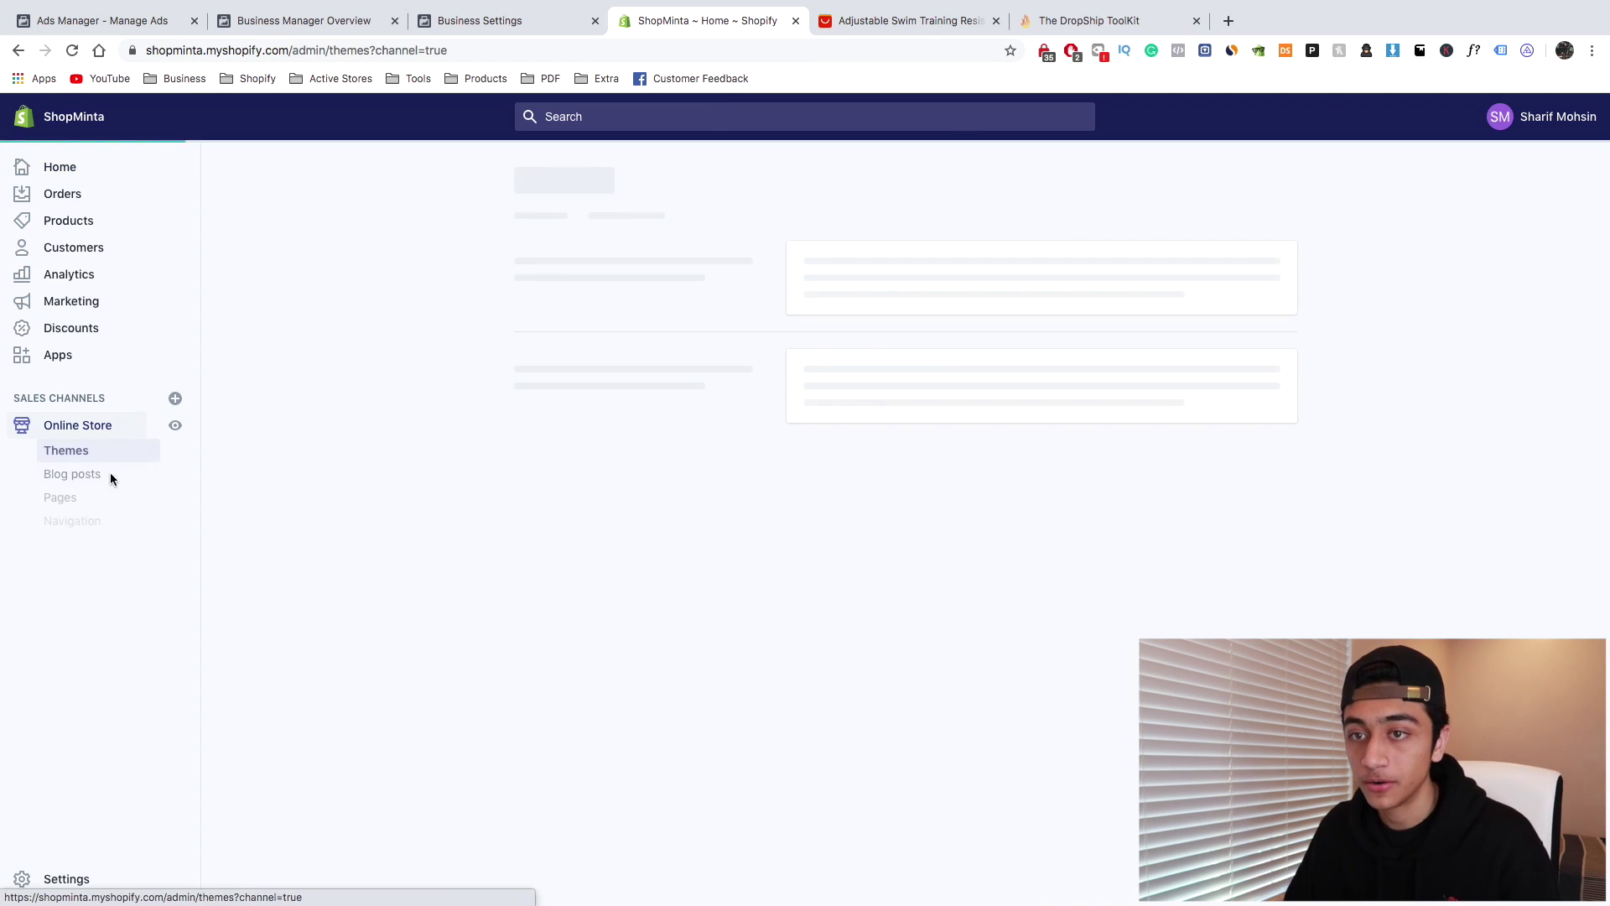
{"action": "left_click", "coordinate": [101, 568]}
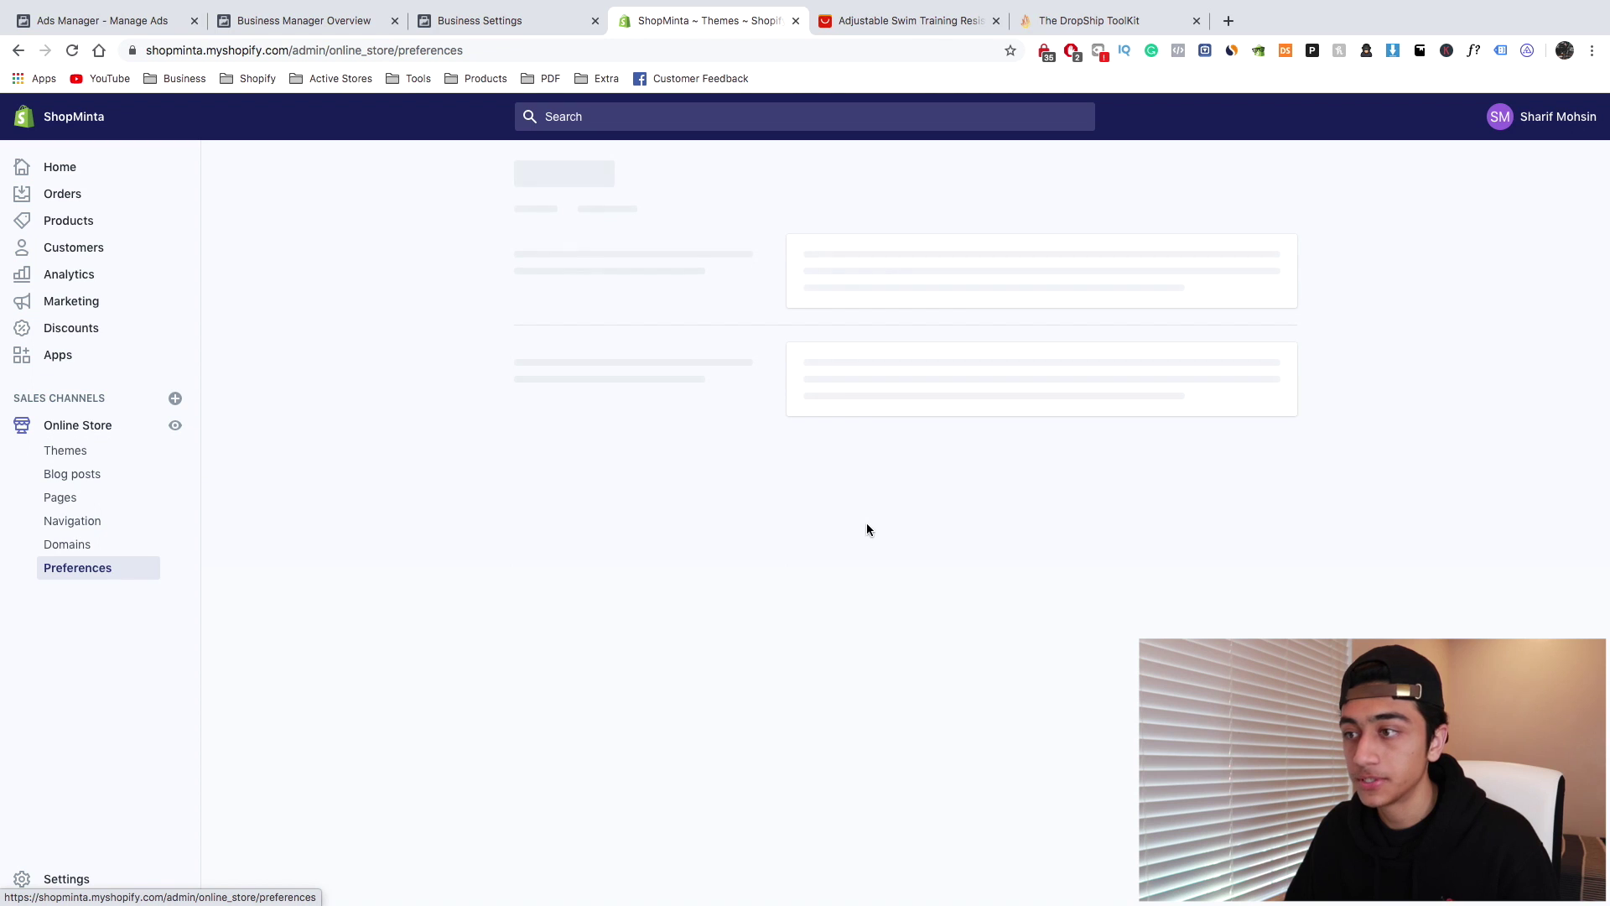
{"action": "scroll", "coordinate": [848, 378], "scroll_direction": "down", "scroll_amount": 6}
{"action": "left_click", "coordinate": [859, 486]}
{"action": "key", "text": "super+v"}
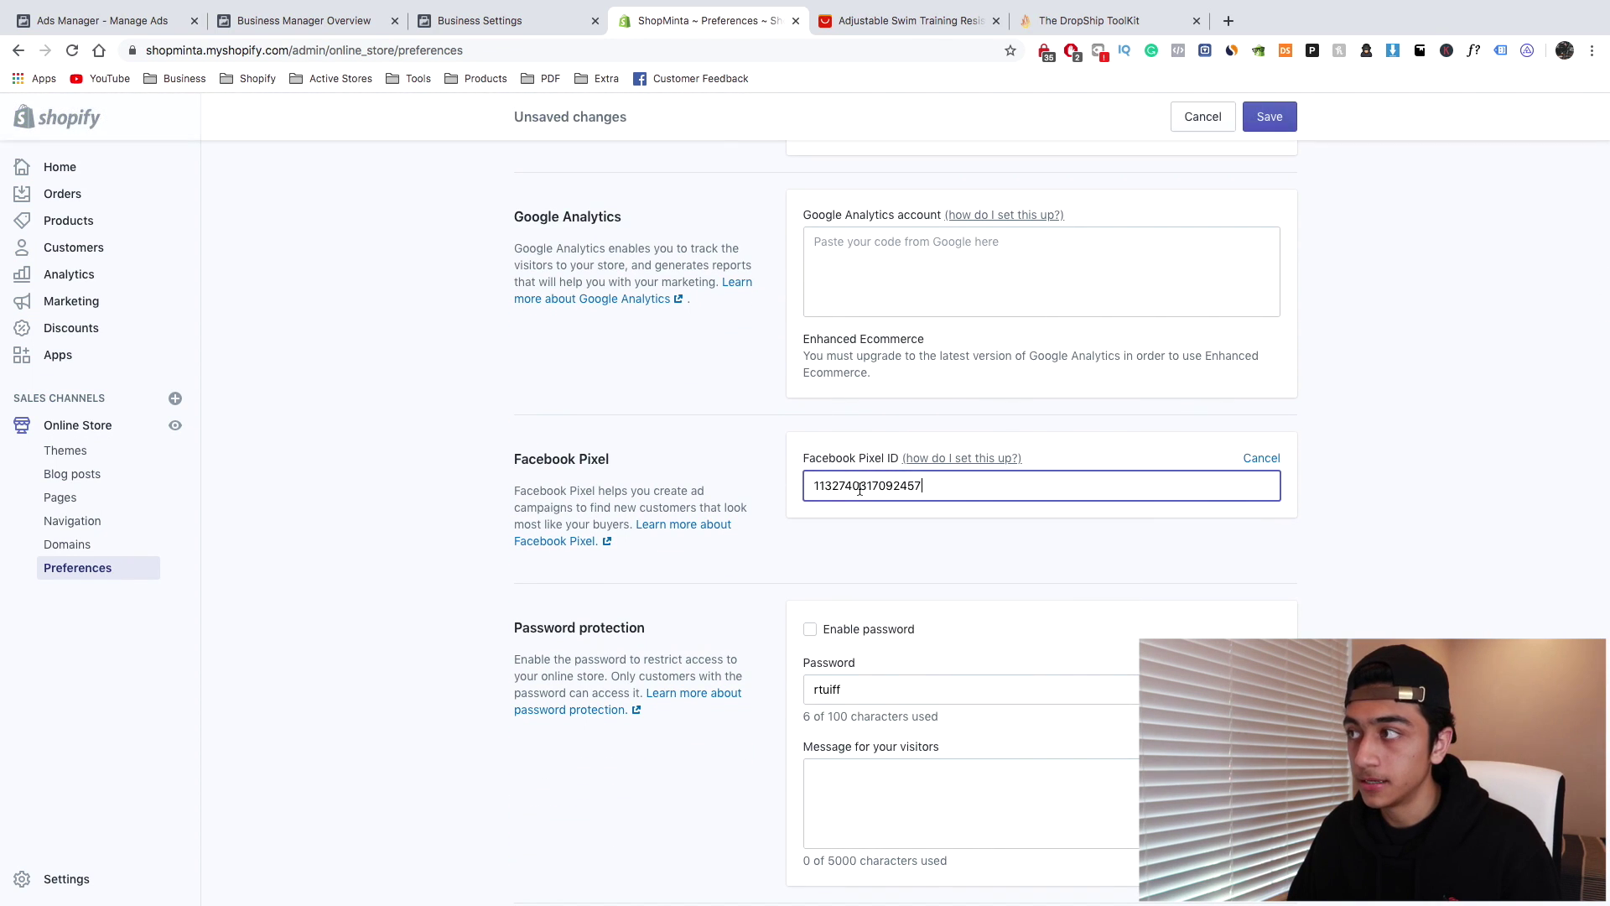
{"action": "left_click", "coordinate": [1294, 122]}
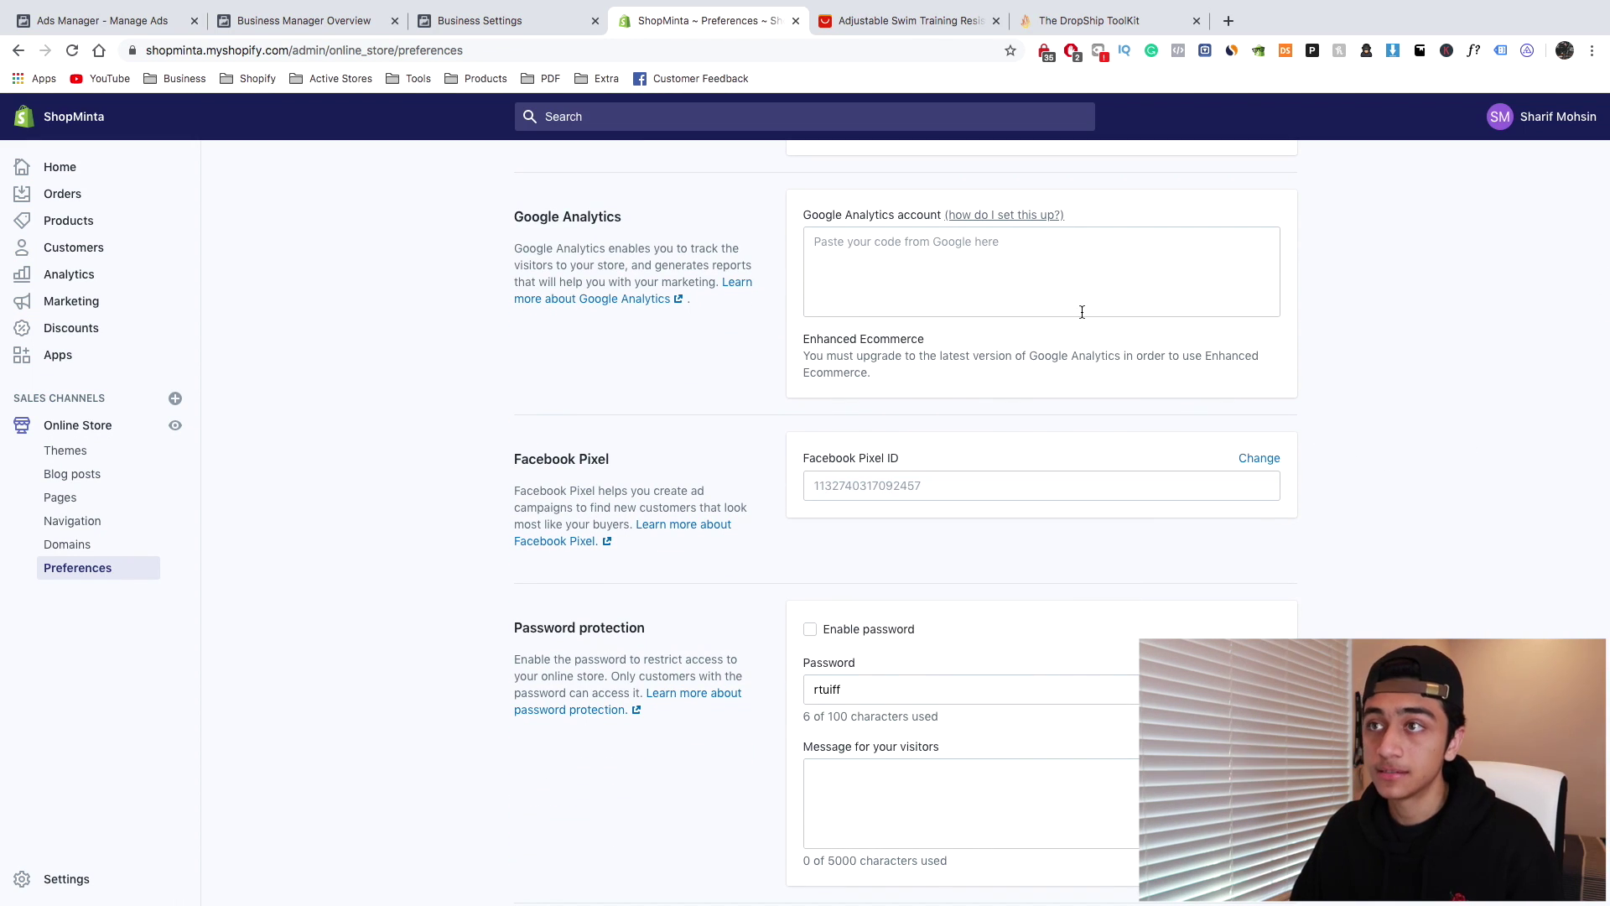
{"action": "left_click", "coordinate": [495, 22]}
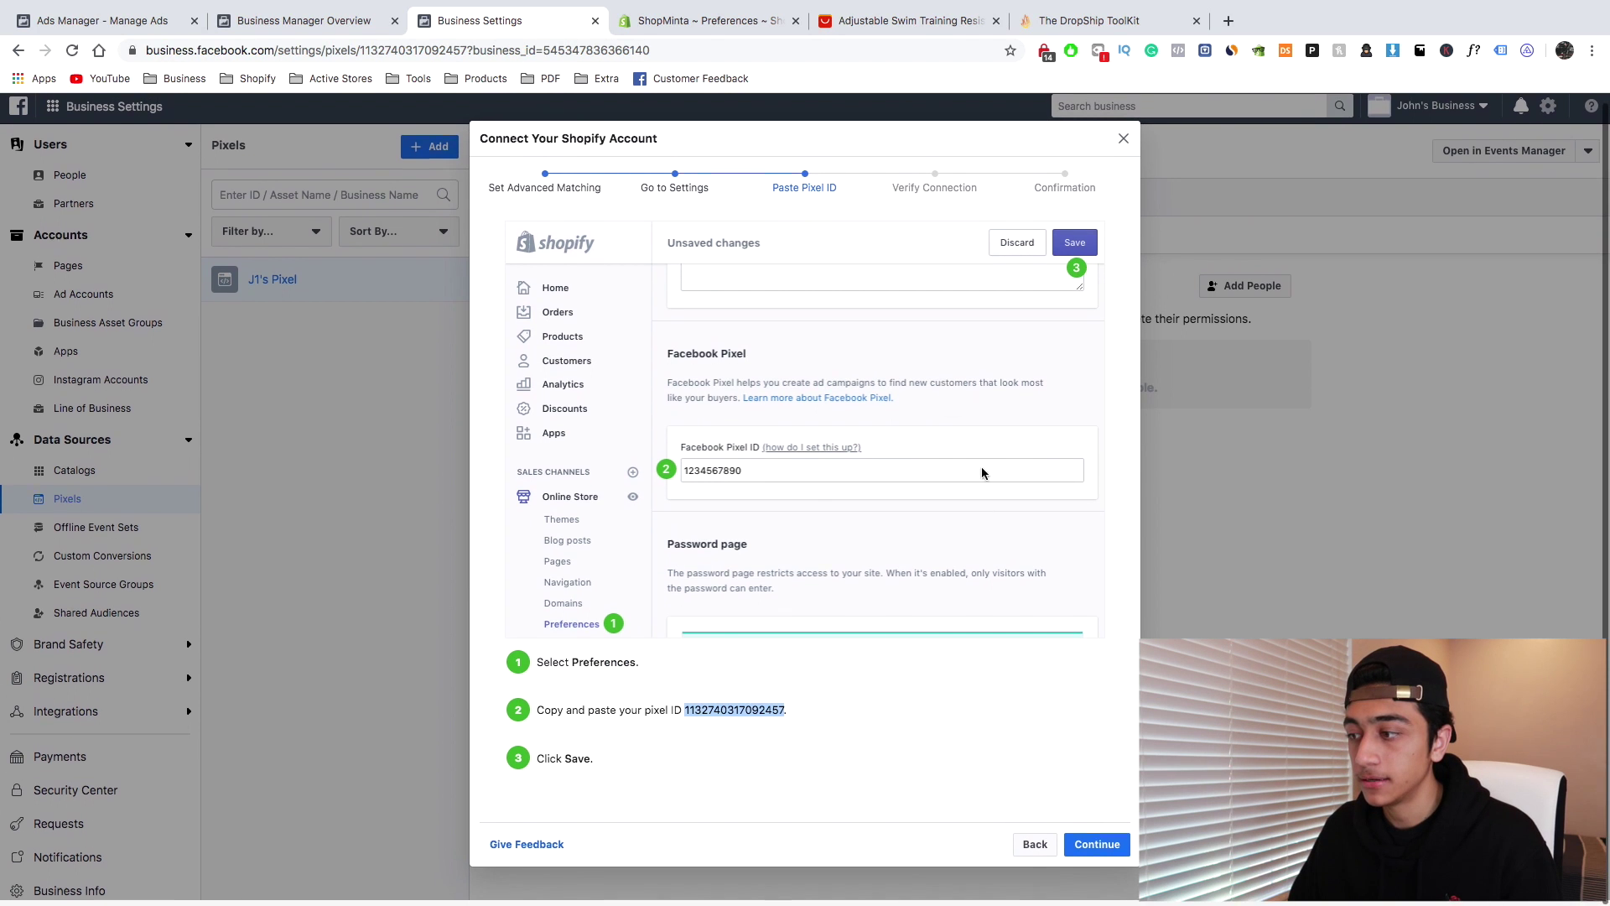
{"action": "left_click", "coordinate": [1121, 857]}
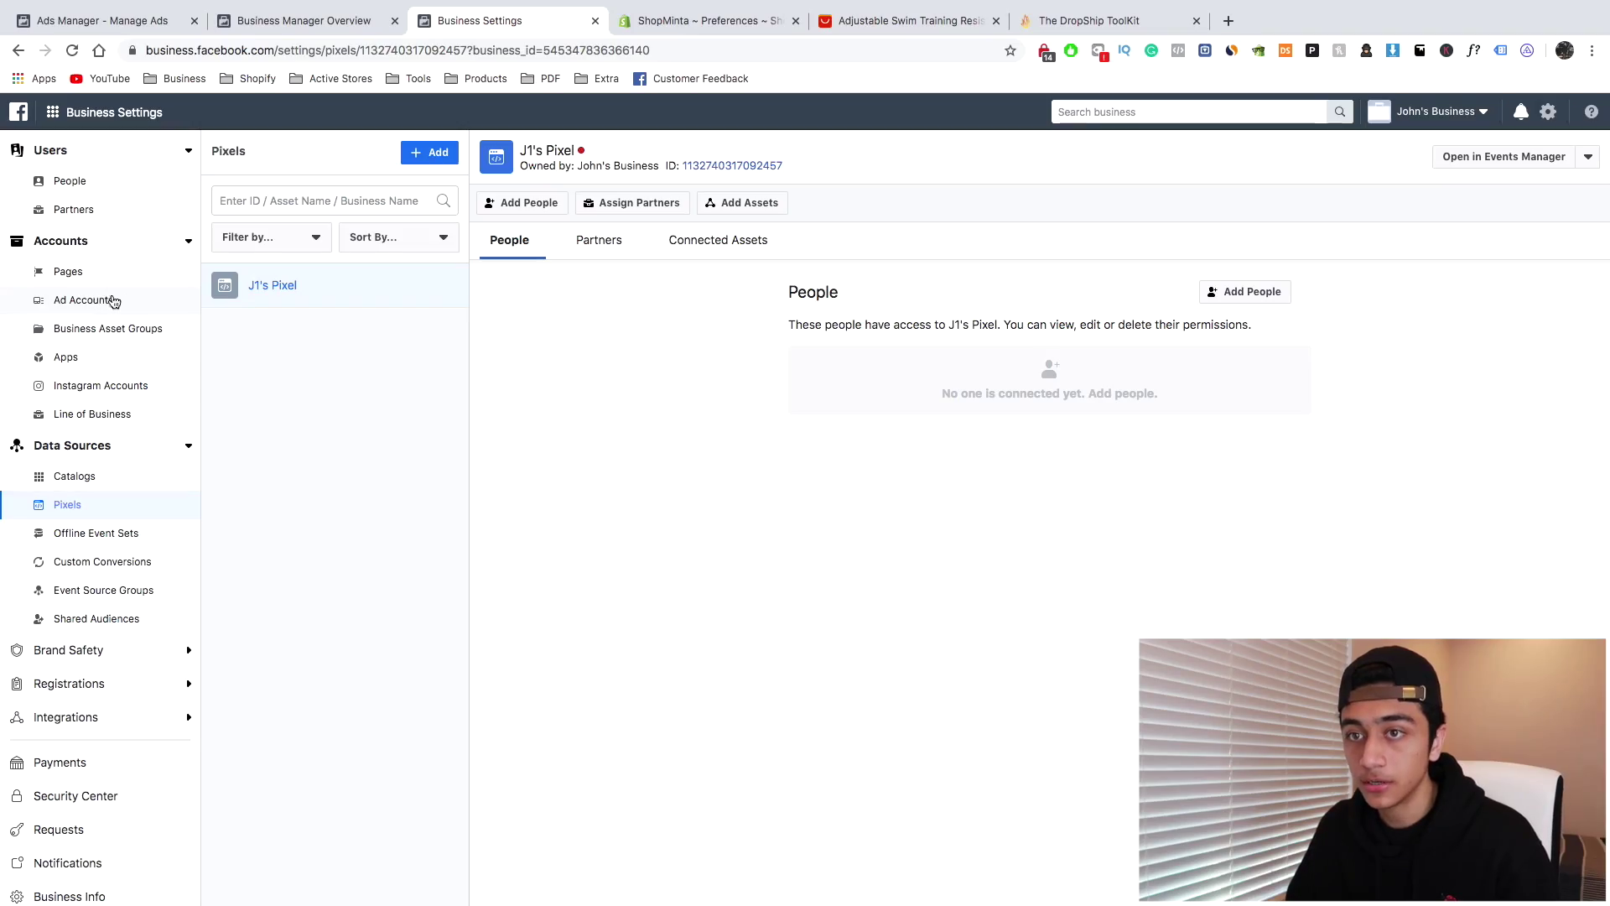
Open the J1 ad account in Ads Manager and answer No to the question about political or national-issue focus
{"action": "left_click", "coordinate": [114, 302]}
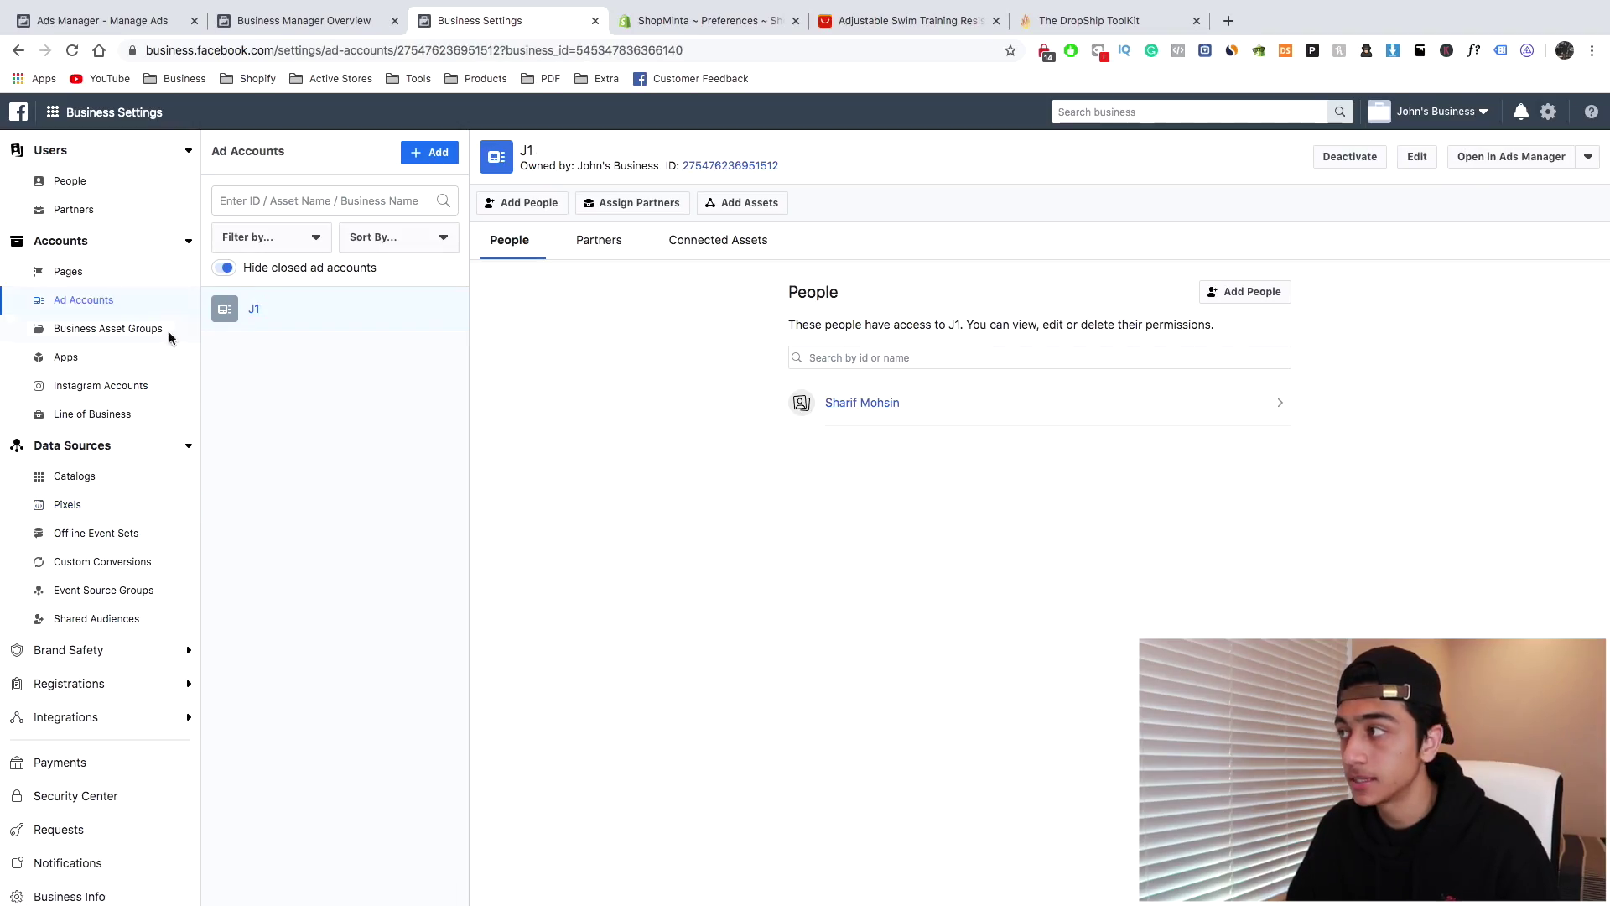
{"action": "left_click", "coordinate": [1493, 158]}
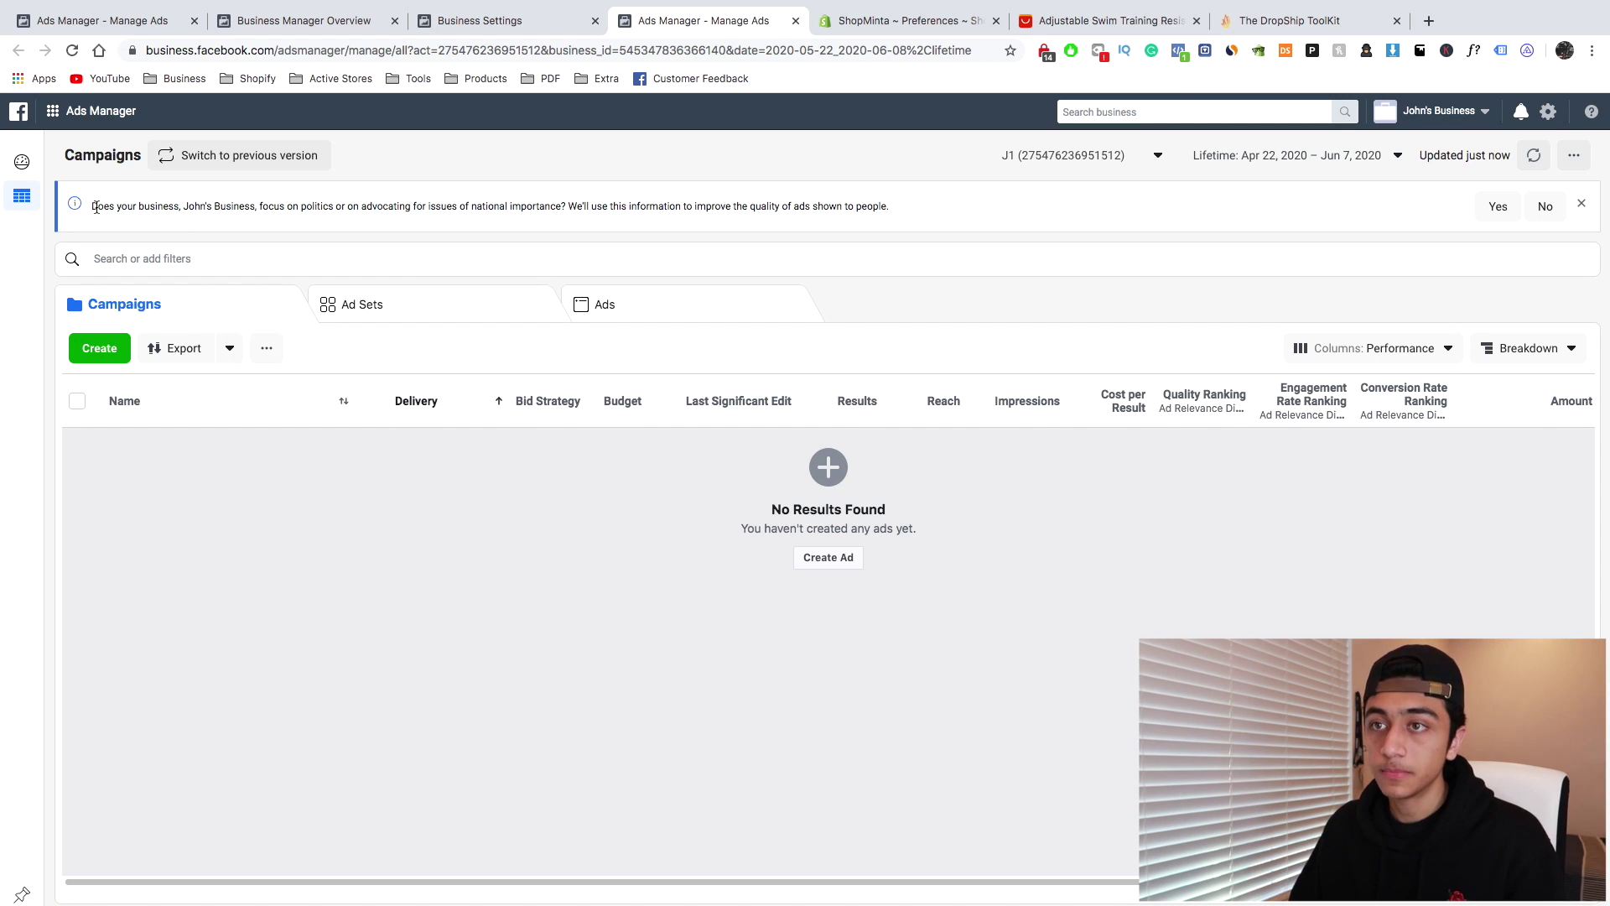
{"action": "left_click_drag", "start_coordinate": [96, 208], "coordinate": [601, 209]}
{"action": "left_click", "coordinate": [601, 209]}
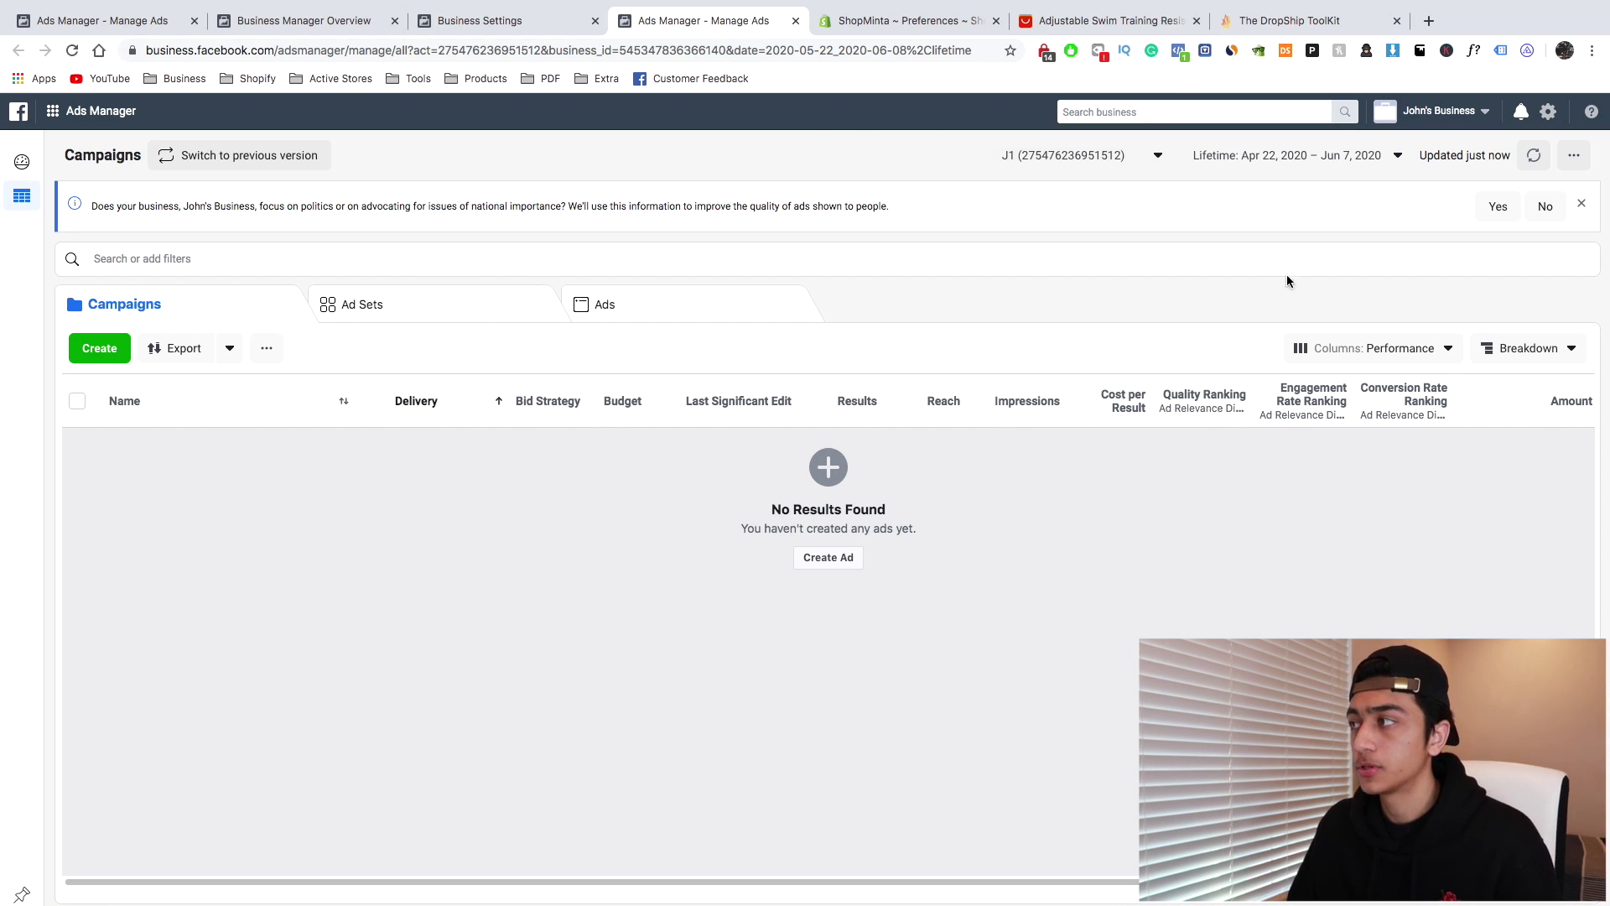
{"action": "left_click", "coordinate": [1546, 207]}
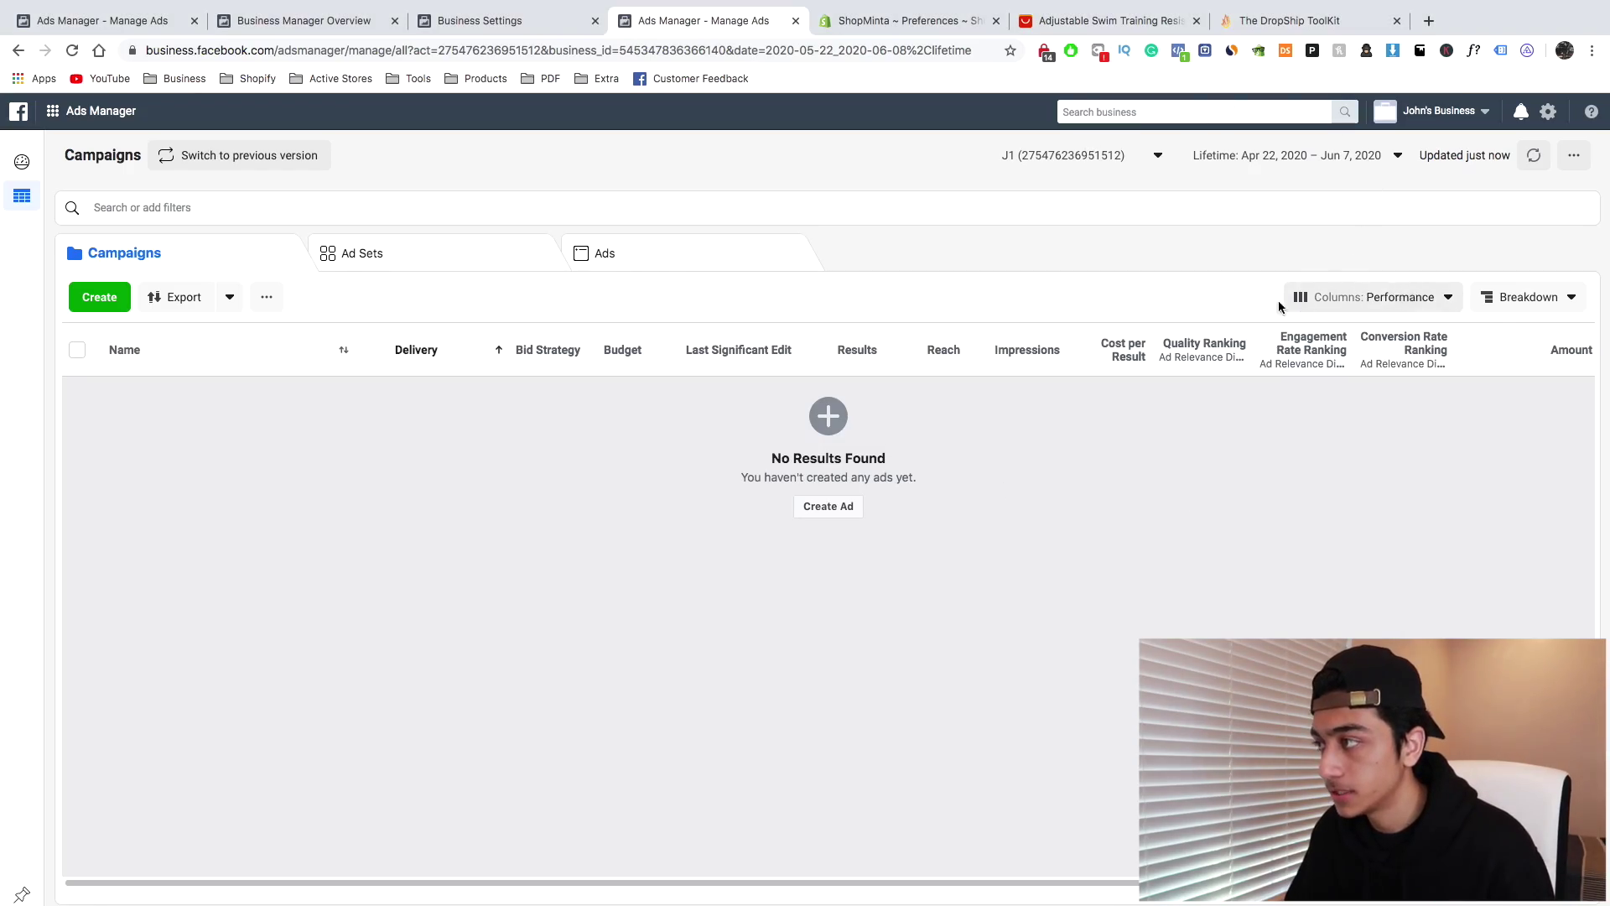
Customize the campaign table's columns by removing the default selected columns, leaving only Name
{"action": "left_click", "coordinate": [1292, 304]}
{"action": "left_click", "coordinate": [1389, 601]}
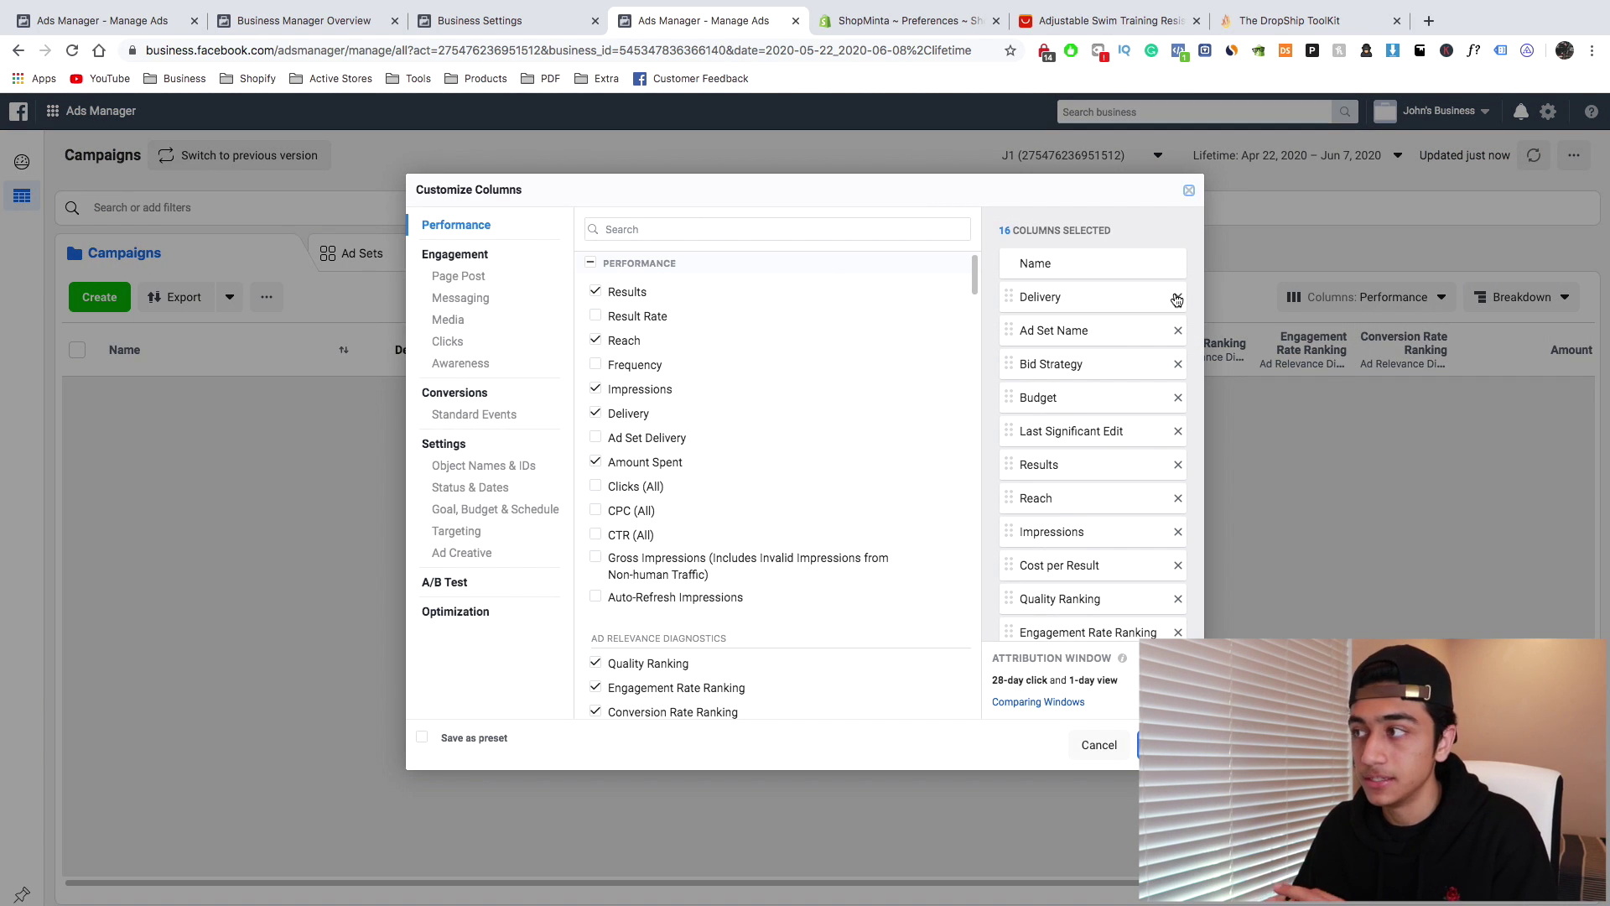
{"action": "left_click", "coordinate": [1178, 297]}
{"action": "left_click", "coordinate": [1178, 297]}
{"action": "left_click", "coordinate": [1178, 297]}
{"action": "left_click", "coordinate": [1179, 297]}
{"action": "left_click", "coordinate": [1178, 297]}
{"action": "left_click", "coordinate": [1179, 297]}
{"action": "left_click", "coordinate": [1069, 274]}
{"action": "left_click", "coordinate": [1070, 274]}
{"action": "left_click", "coordinate": [1069, 275]}
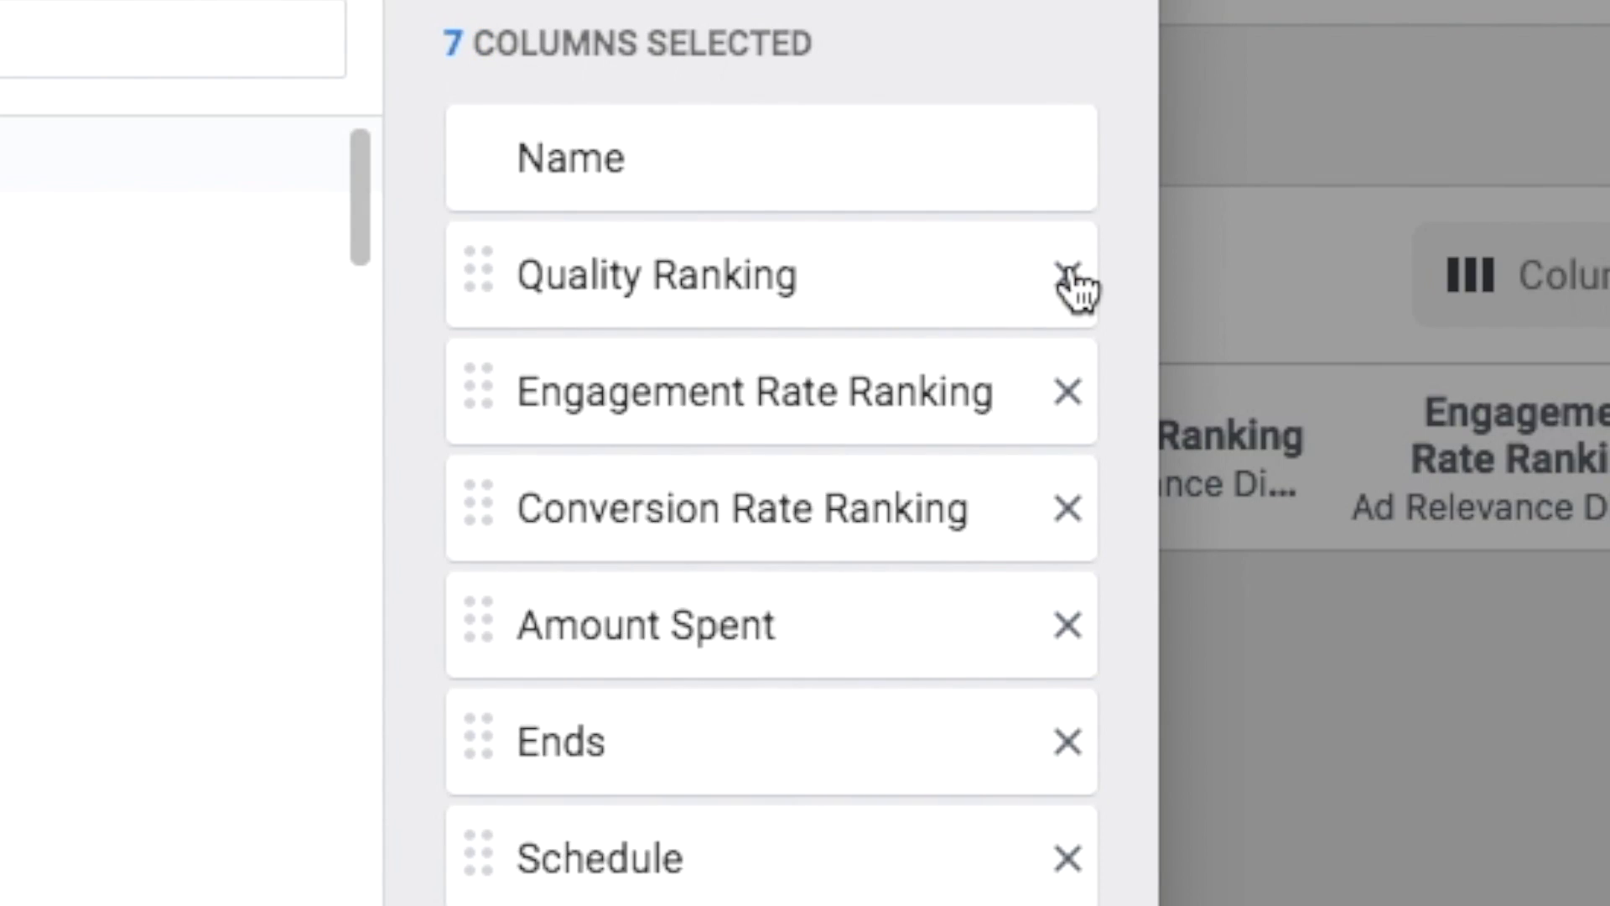
{"action": "left_click", "coordinate": [1070, 274]}
{"action": "left_click", "coordinate": [1069, 274]}
{"action": "left_click", "coordinate": [1069, 274]}
{"action": "left_click", "coordinate": [1069, 274]}
{"action": "double_click", "coordinate": [1069, 274]}
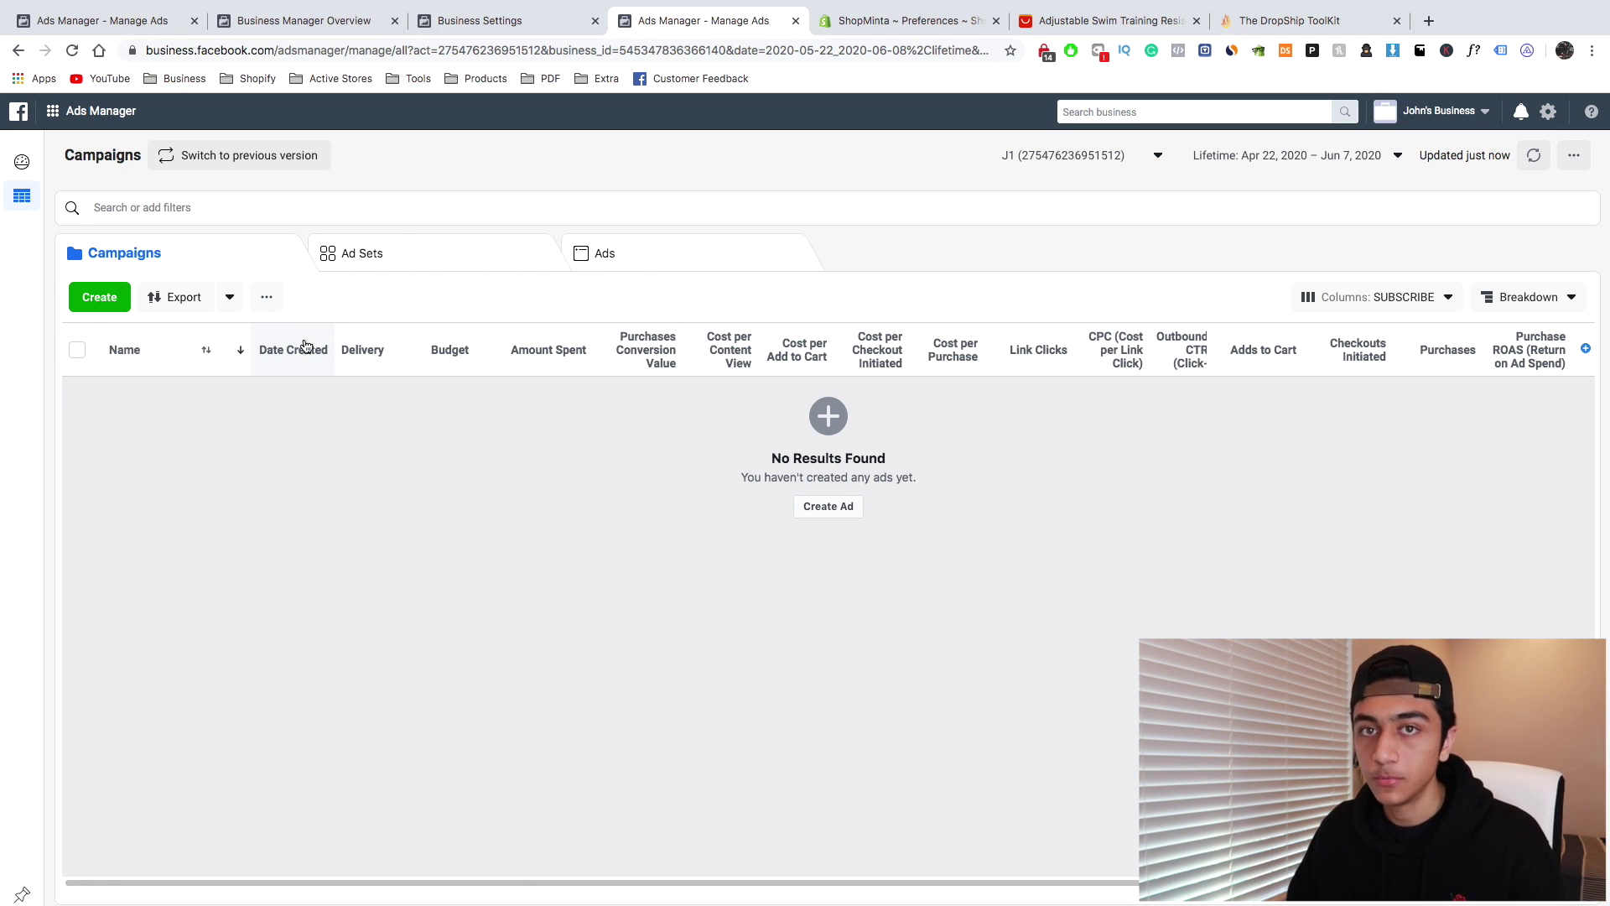
Examine the new campaign column layout and the spend, purchase and ROAS columns of the campaigns in the A1 ad account
{"action": "mouse_move", "coordinate": [314, 351]}
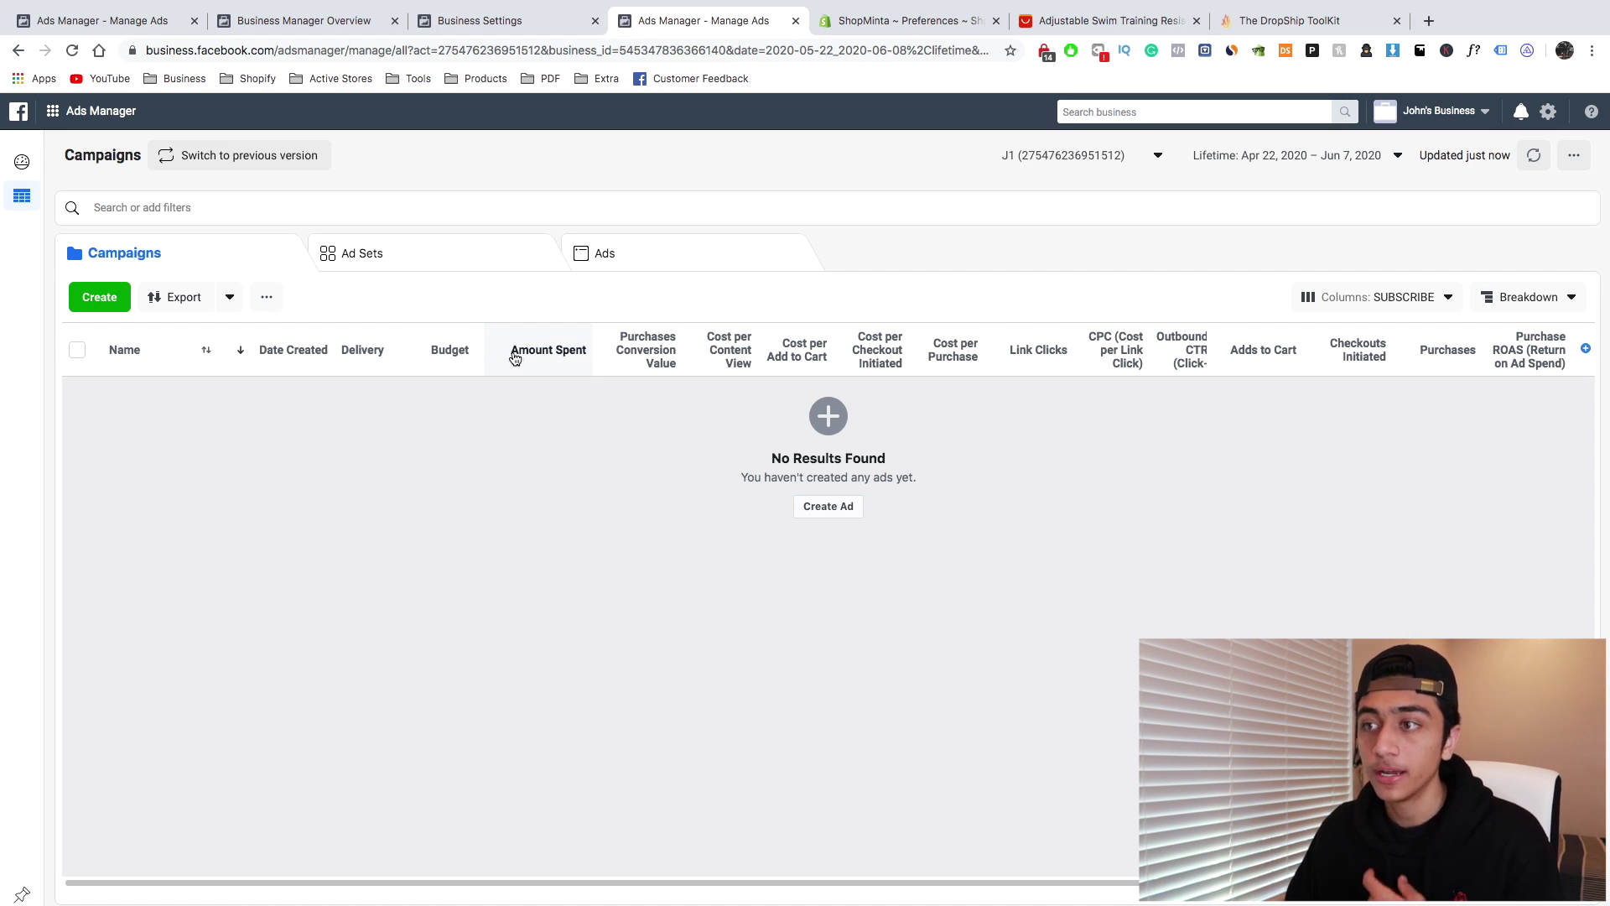
{"action": "mouse_move", "coordinate": [517, 358]}
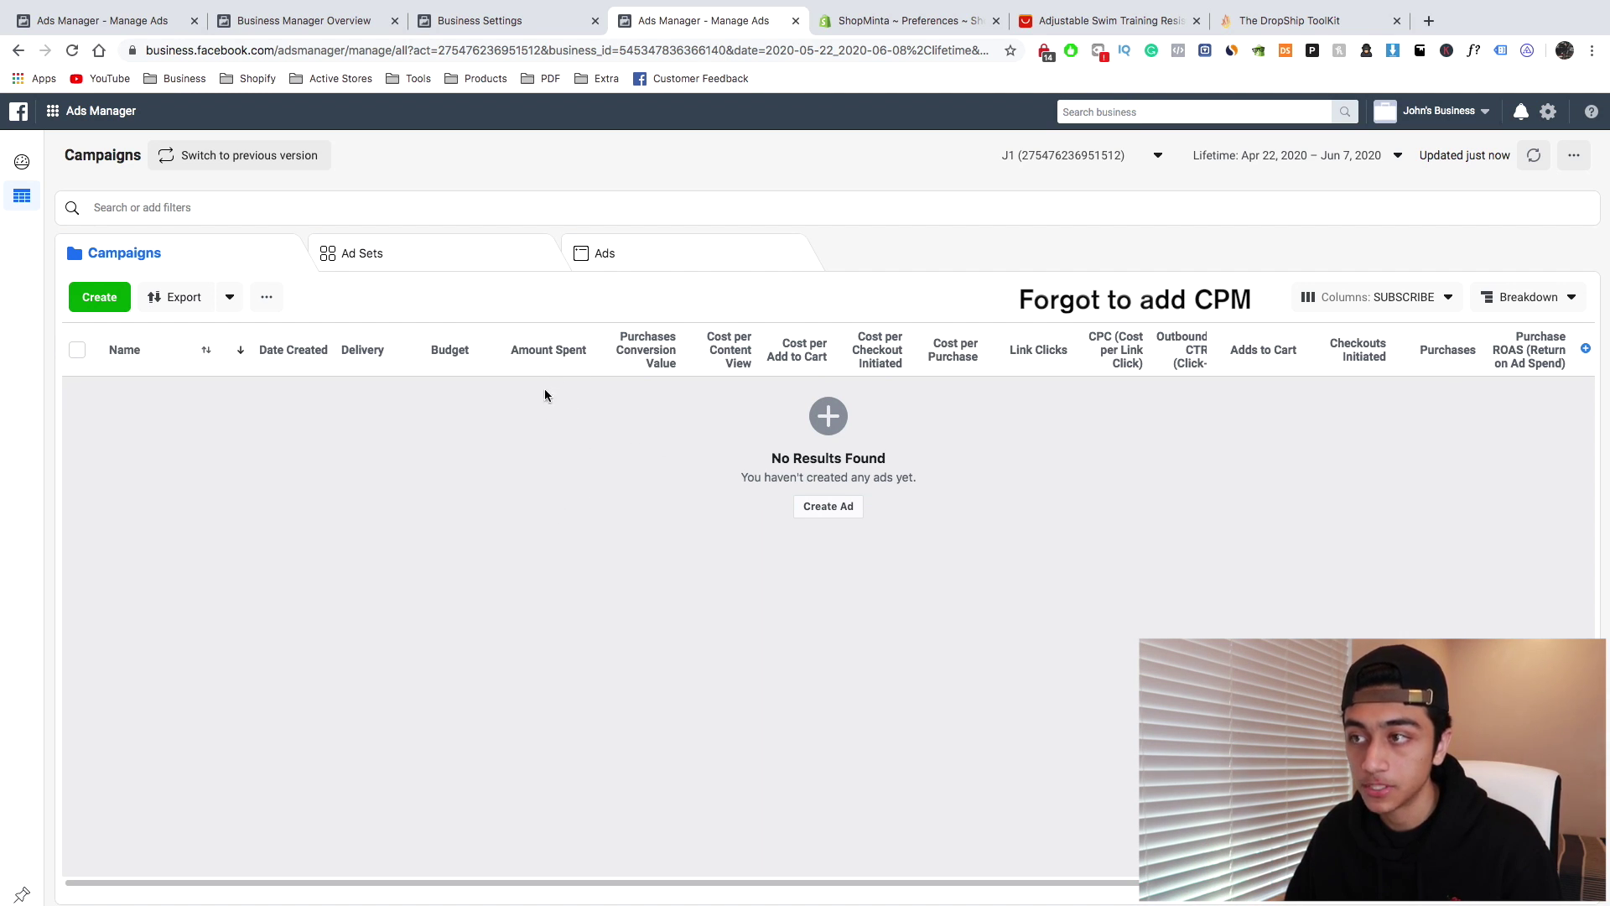
{"action": "mouse_move", "coordinate": [662, 363]}
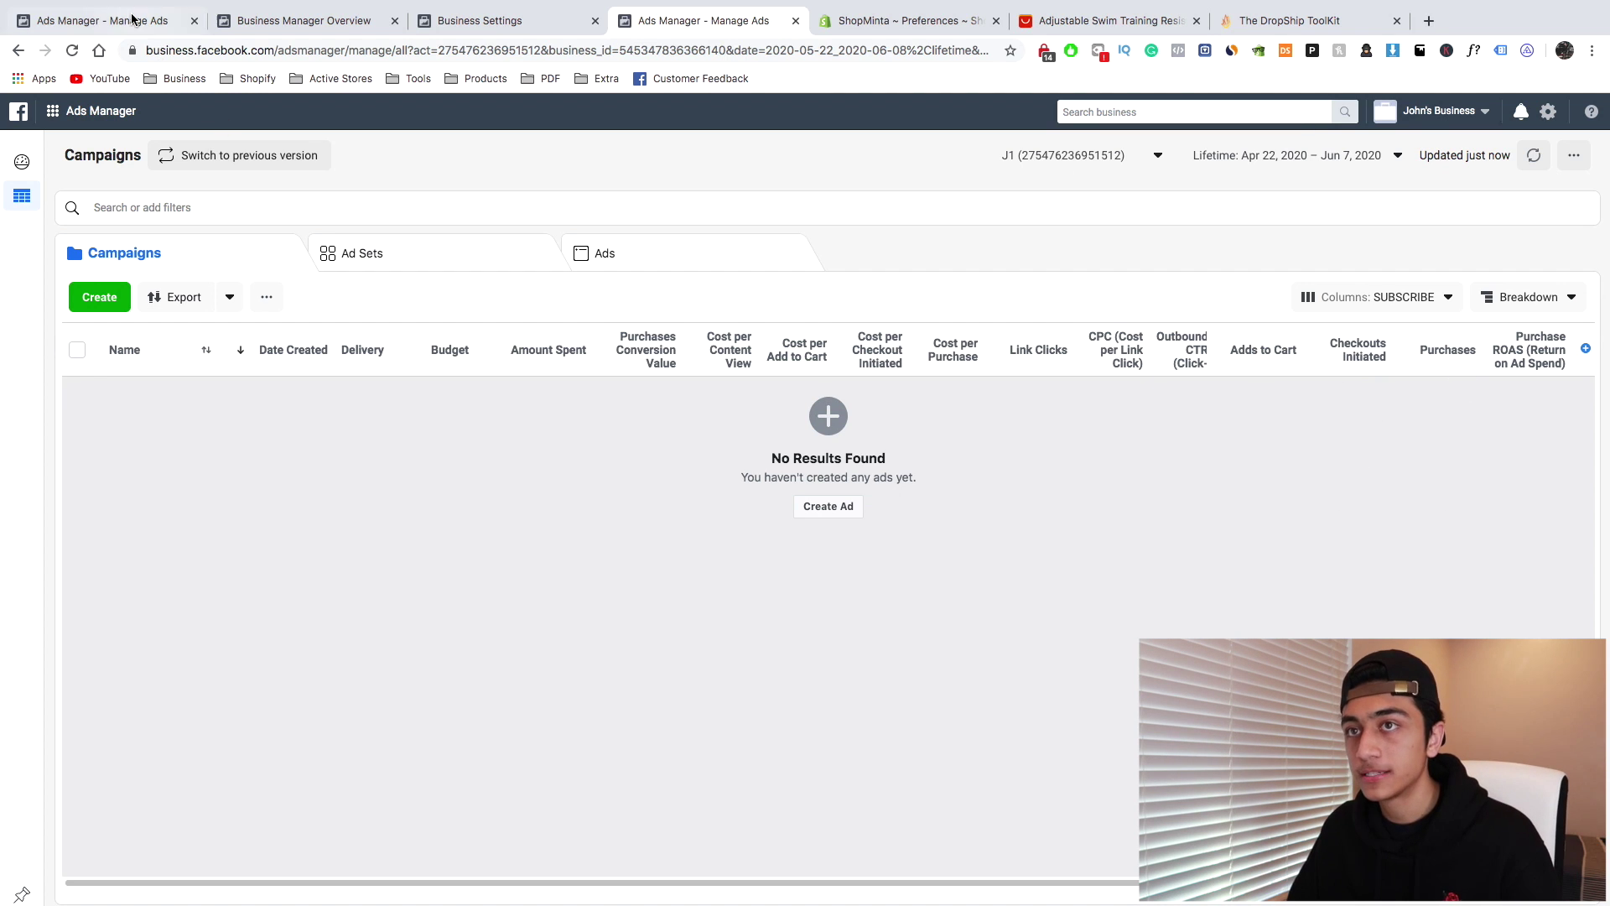
{"action": "left_click", "coordinate": [100, 20]}
{"action": "scroll", "coordinate": [828, 543], "scroll_direction": "right", "scroll_amount": 5}
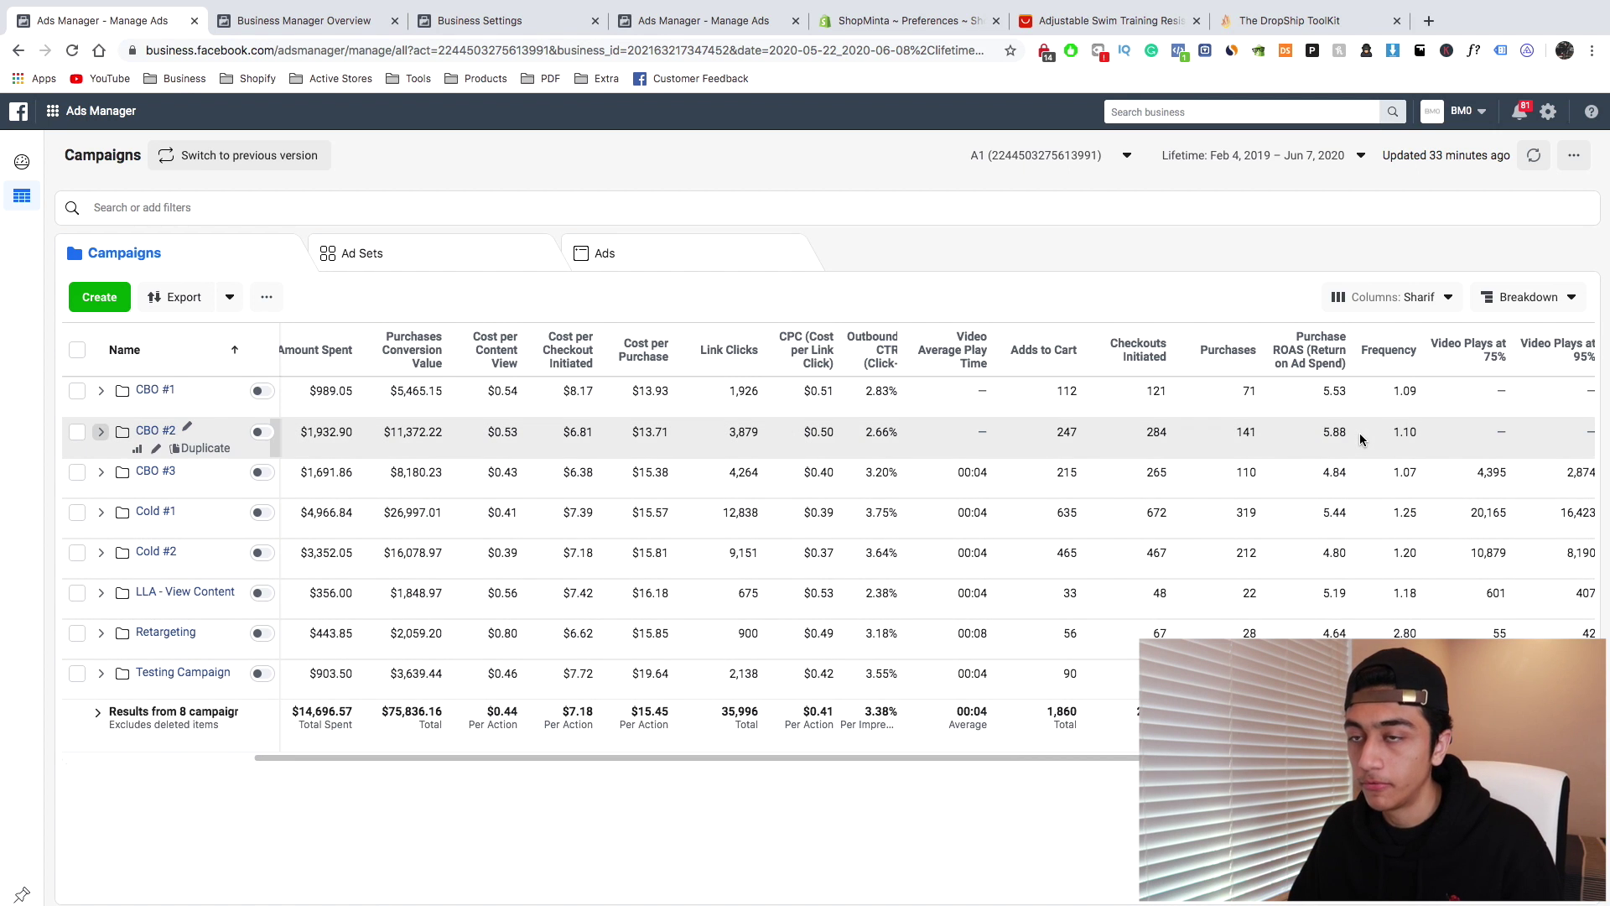
{"action": "scroll", "coordinate": [805, 545], "scroll_direction": "right", "scroll_amount": 1}
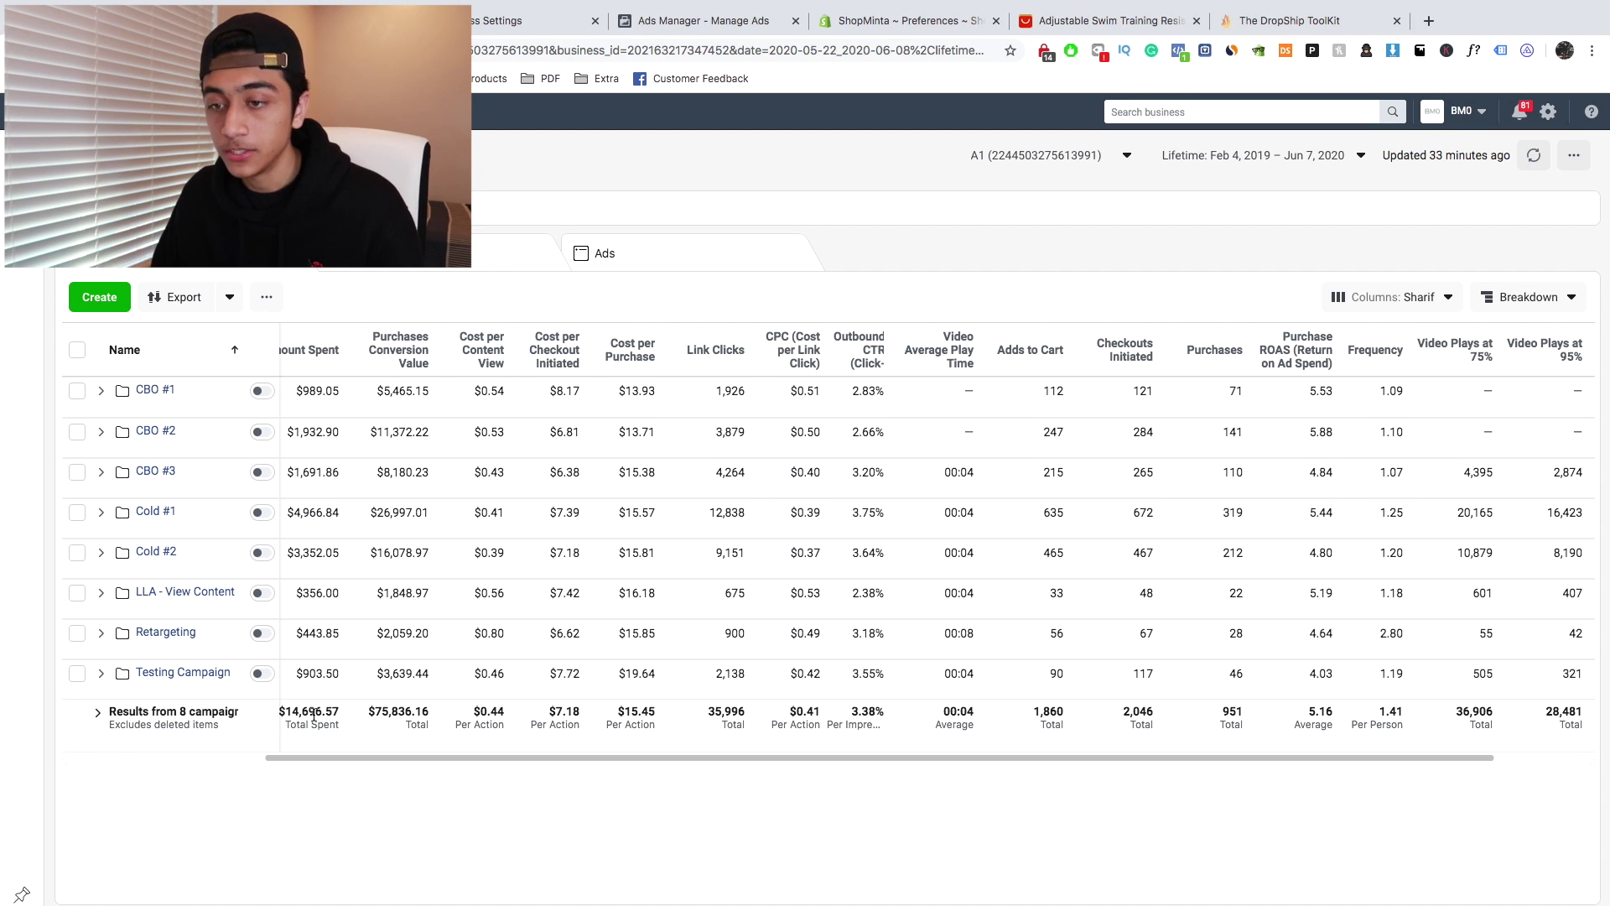
{"action": "scroll", "coordinate": [312, 714], "scroll_direction": "left", "scroll_amount": 2}
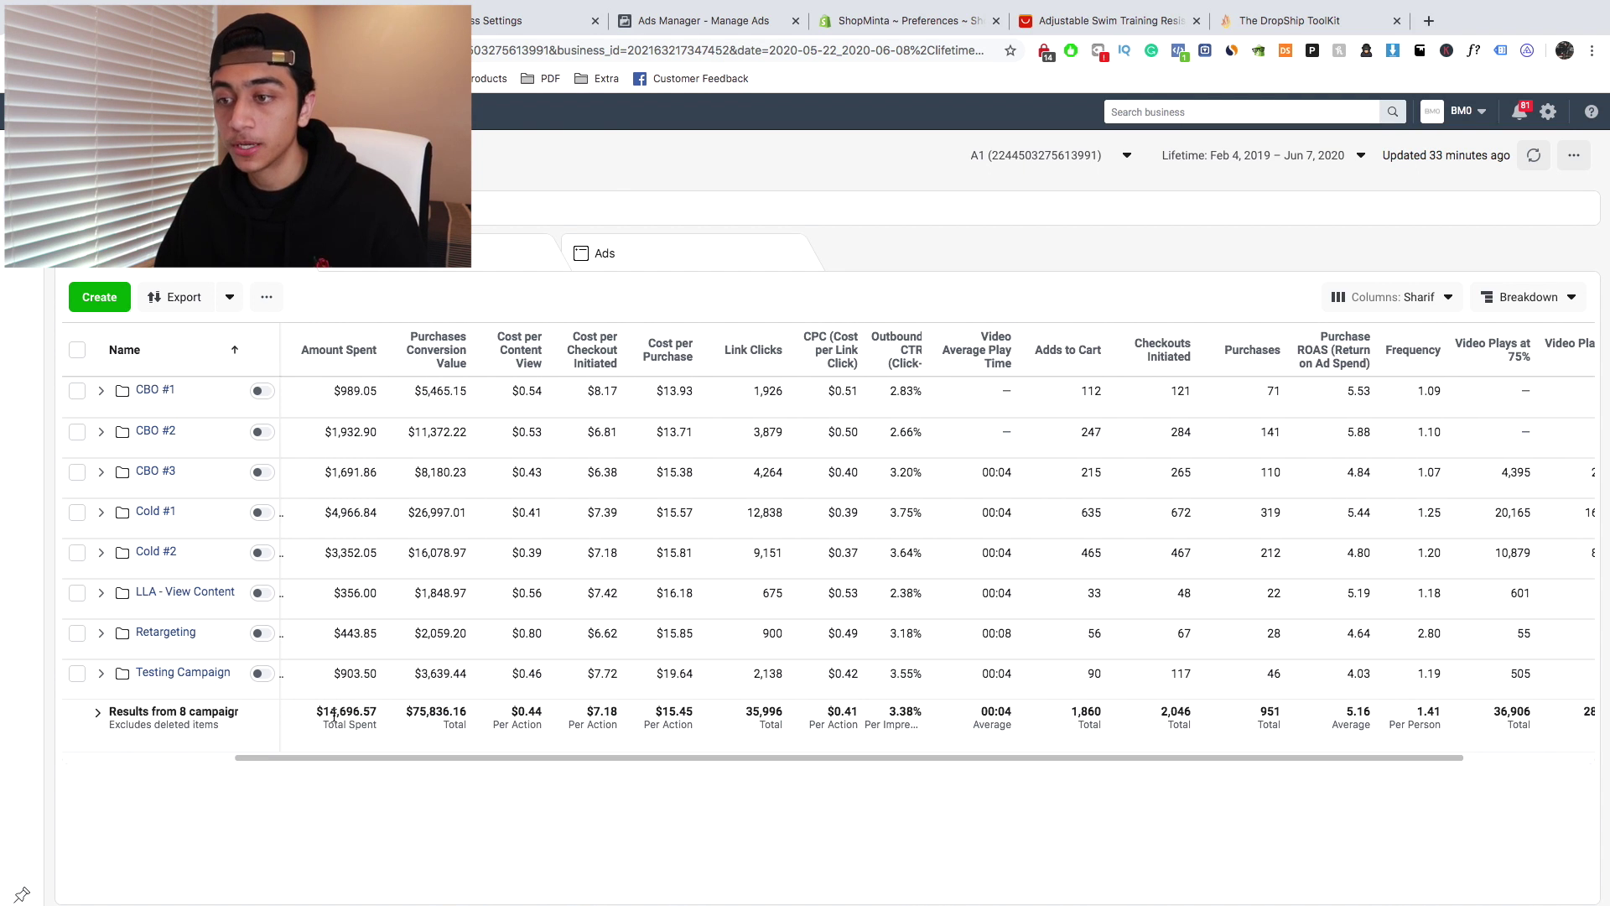
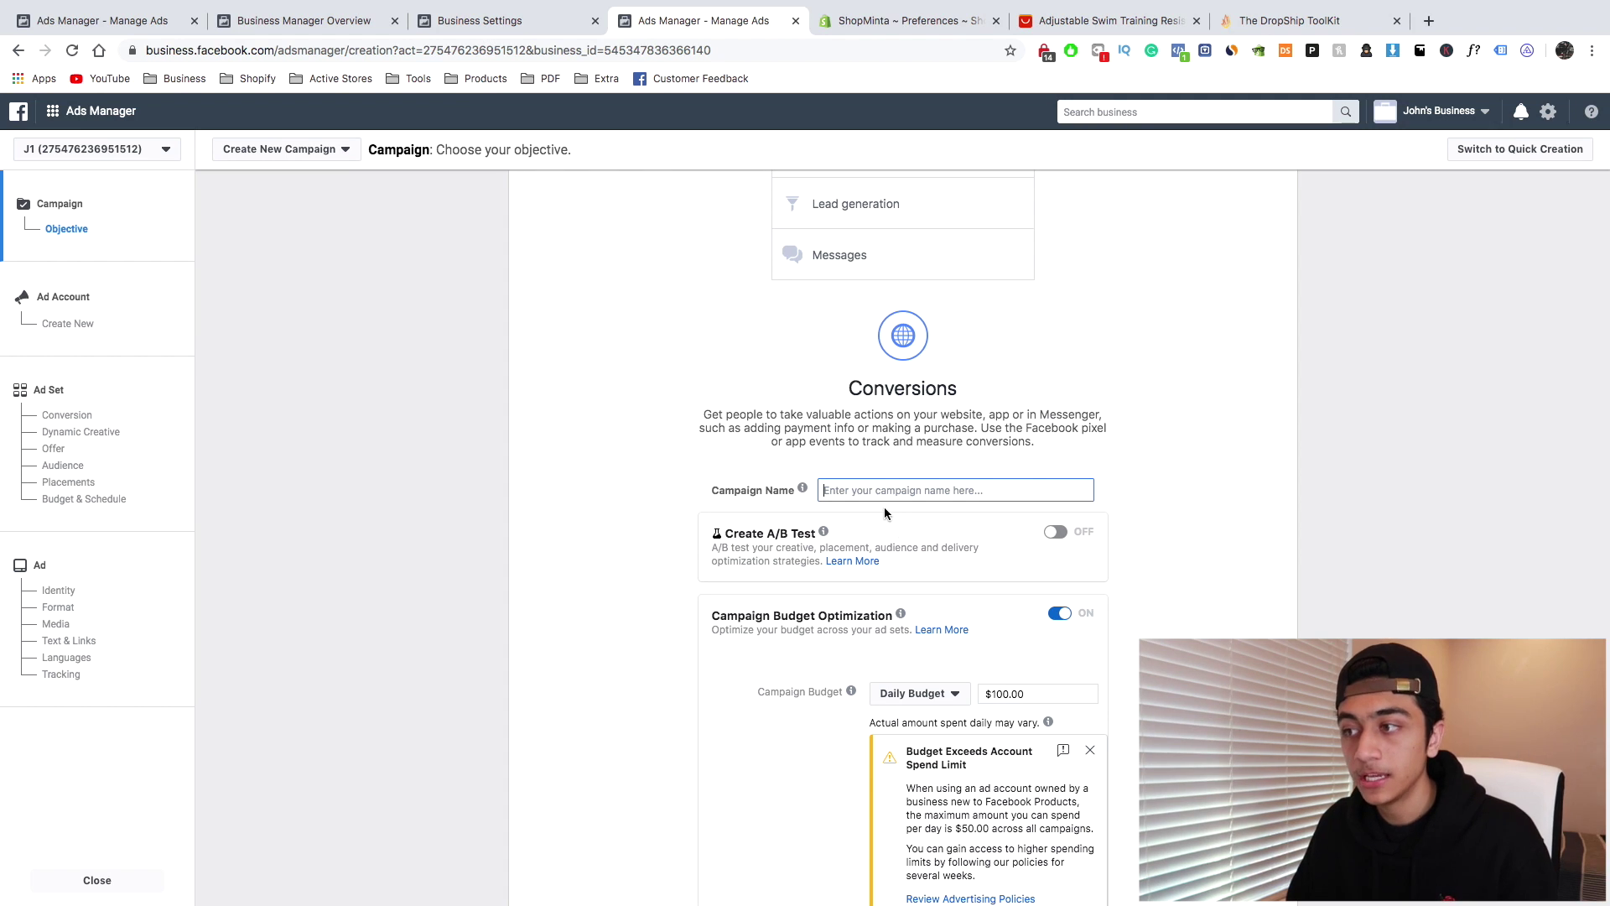
Begin the Conversions campaign's name with "Swimming Bands -"
{"action": "left_click", "coordinate": [882, 500]}
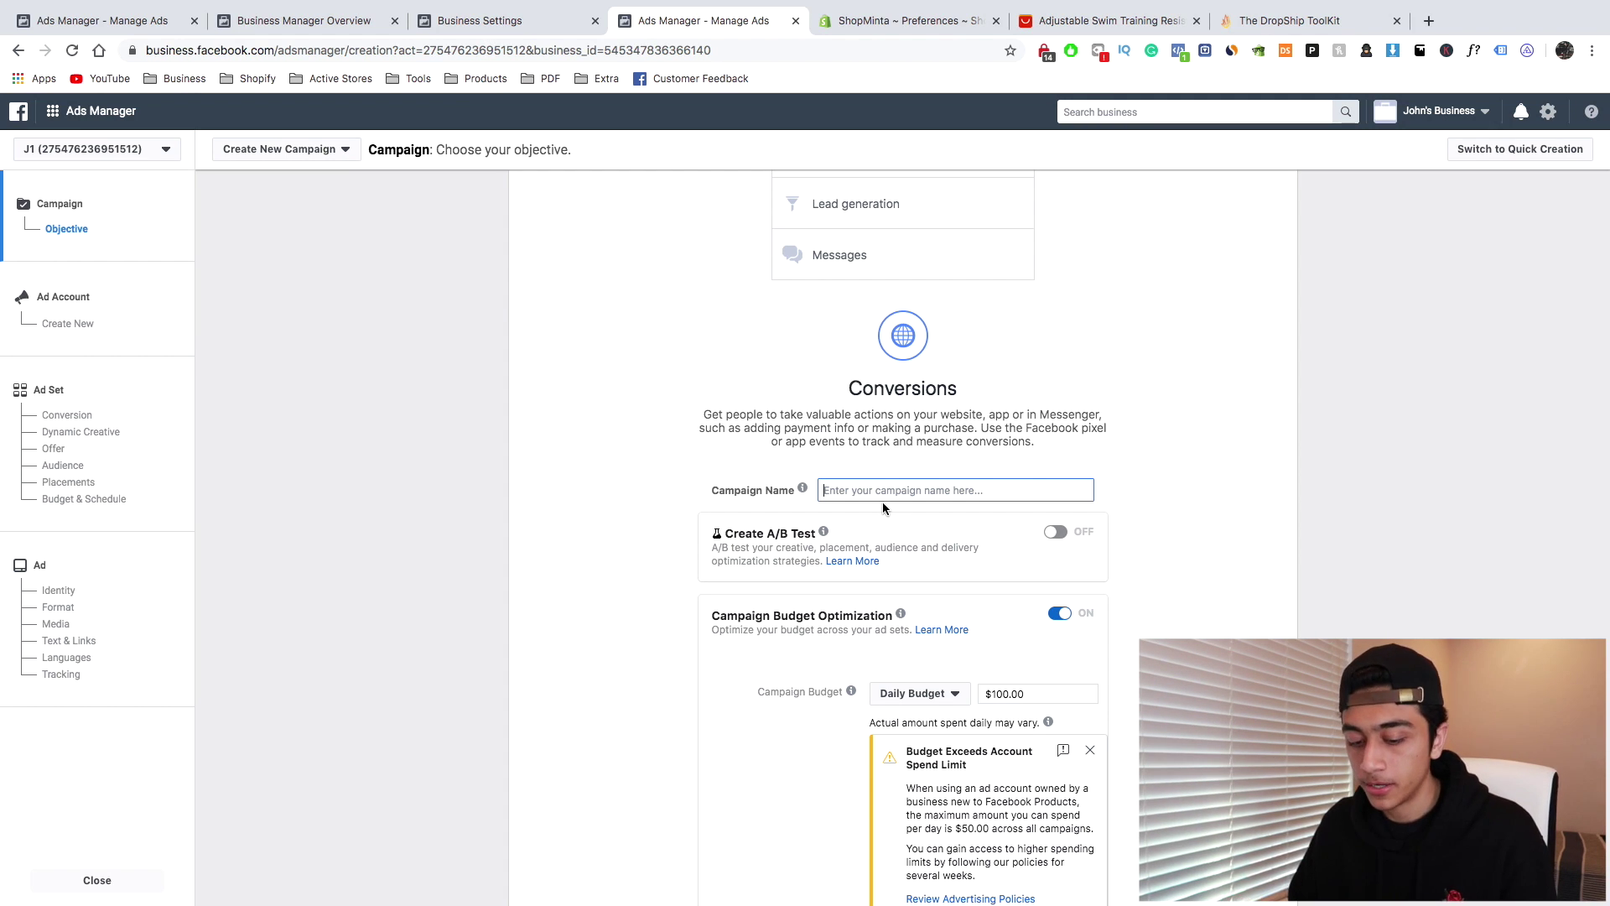
{"action": "type", "text": "Swimming Bnad"}
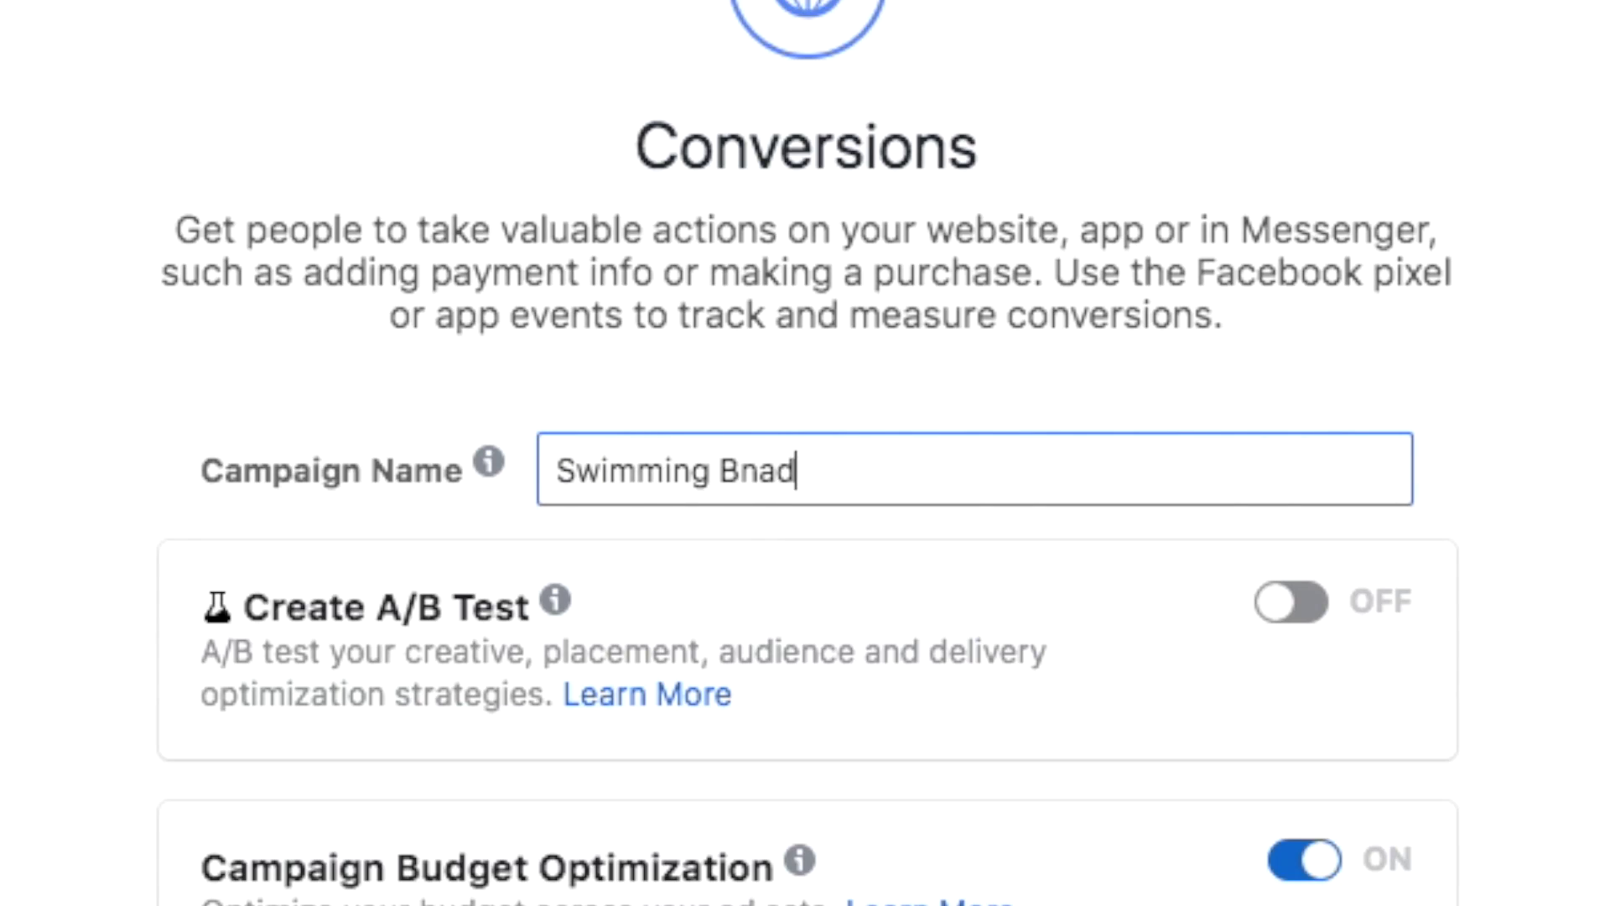
{"action": "key", "text": "BackSpace"}
{"action": "key", "text": "BackSpace"}
{"action": "key", "text": "BackSpace"}
{"action": "type", "text": "ands -"}
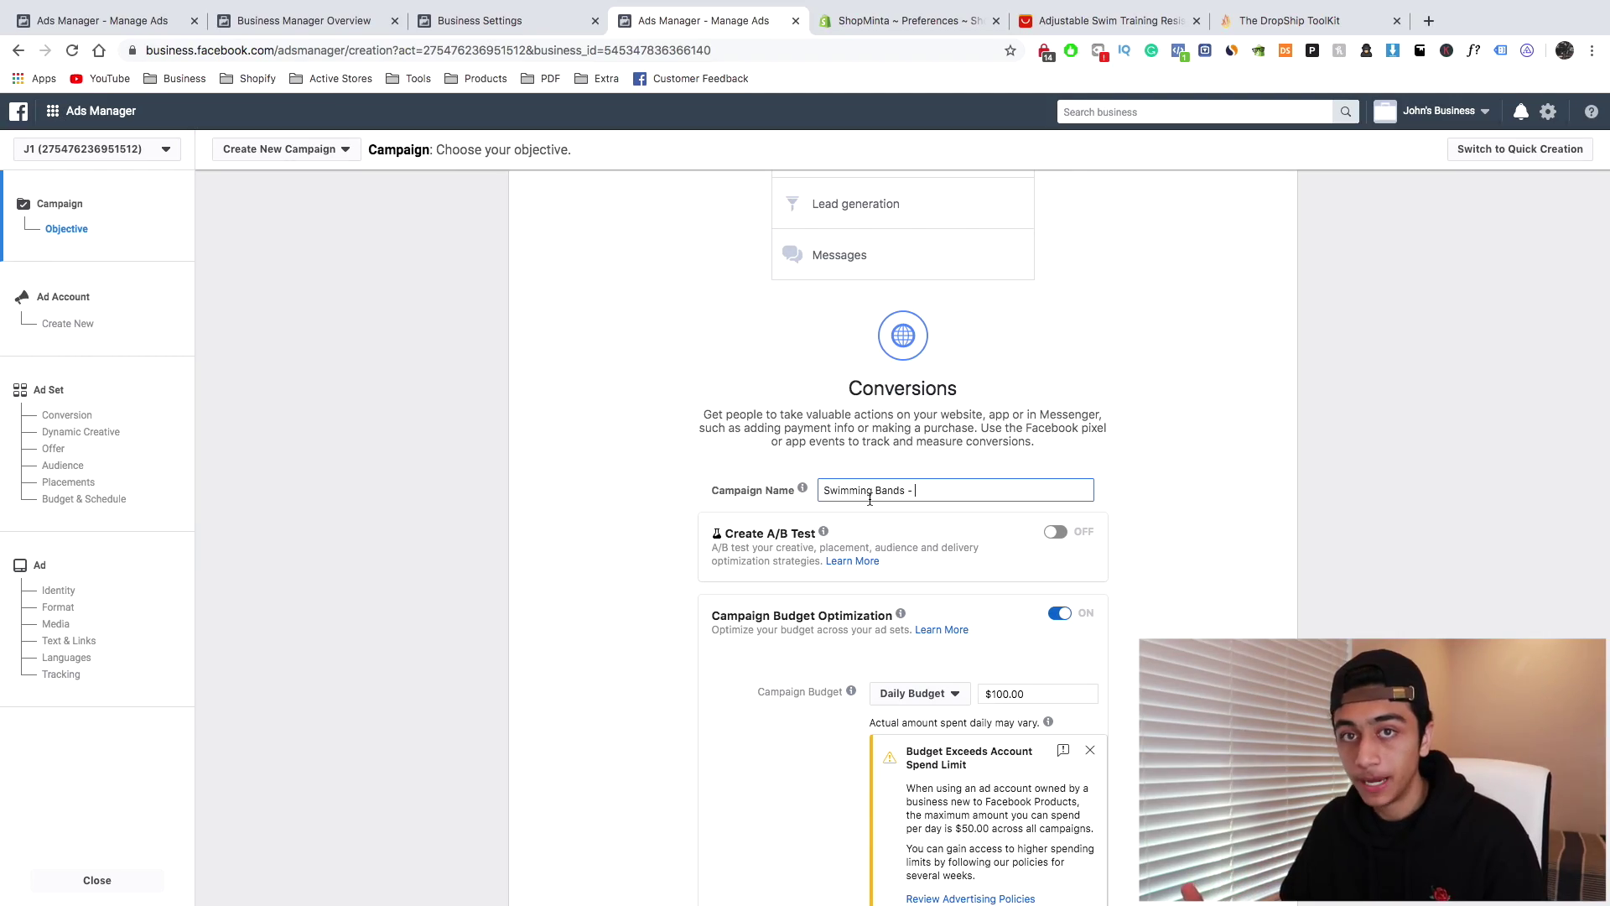
Check the swim belt's cost on AliExpress and calculate its break-even ROAS in The Dropship Toolkit with COGS 14 and selling price 44.99
{"action": "left_click", "coordinate": [1258, 21]}
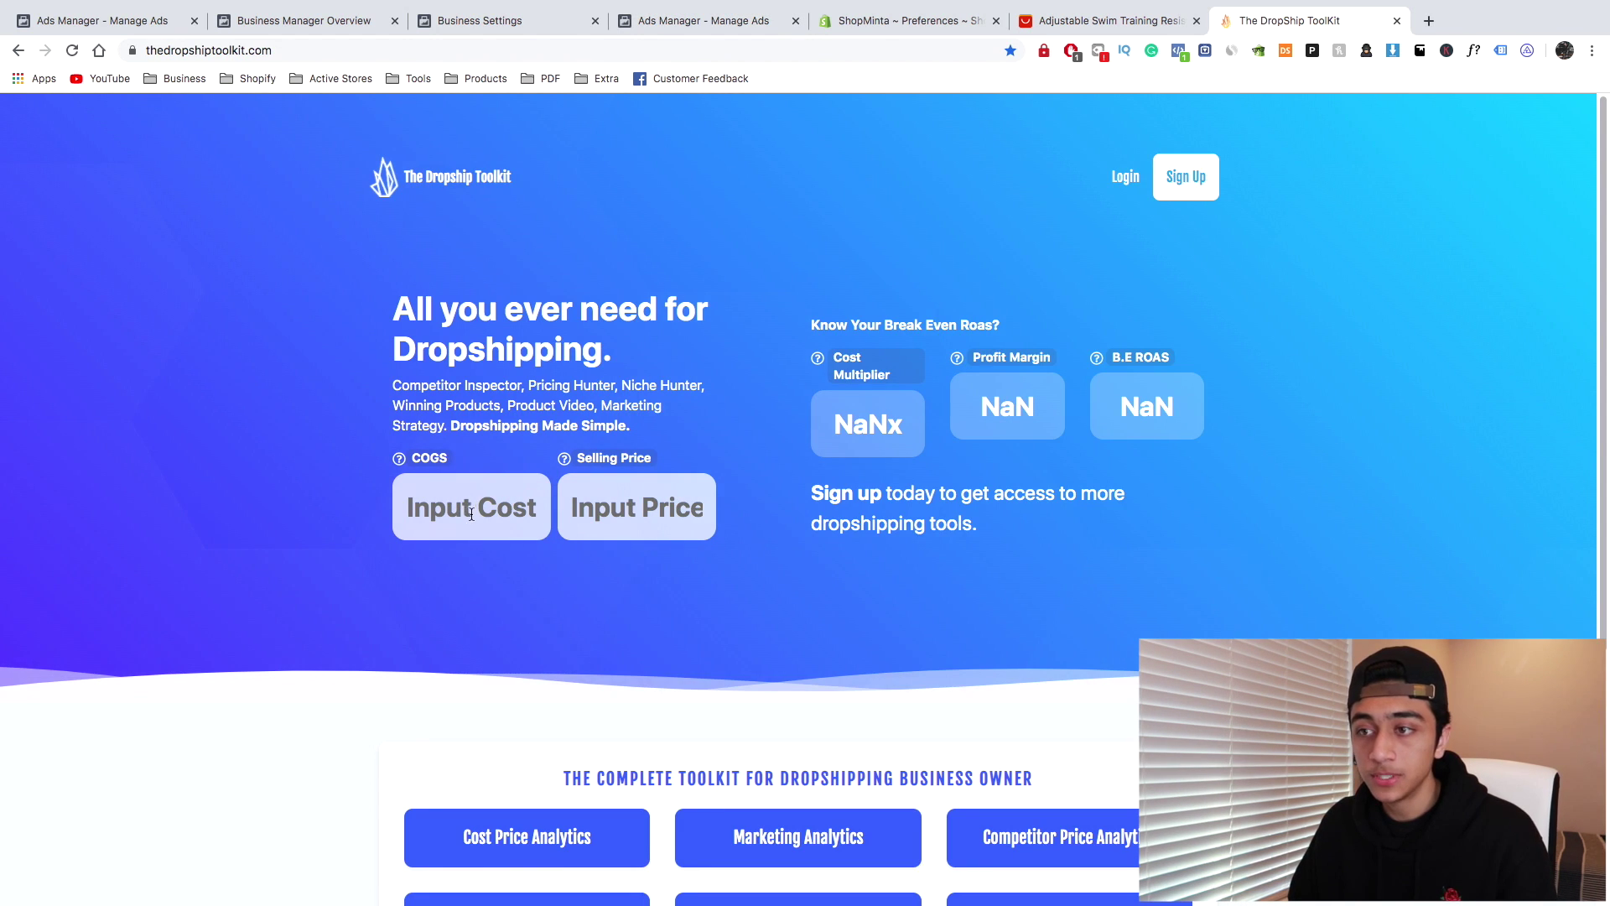
{"action": "left_click", "coordinate": [1087, 21]}
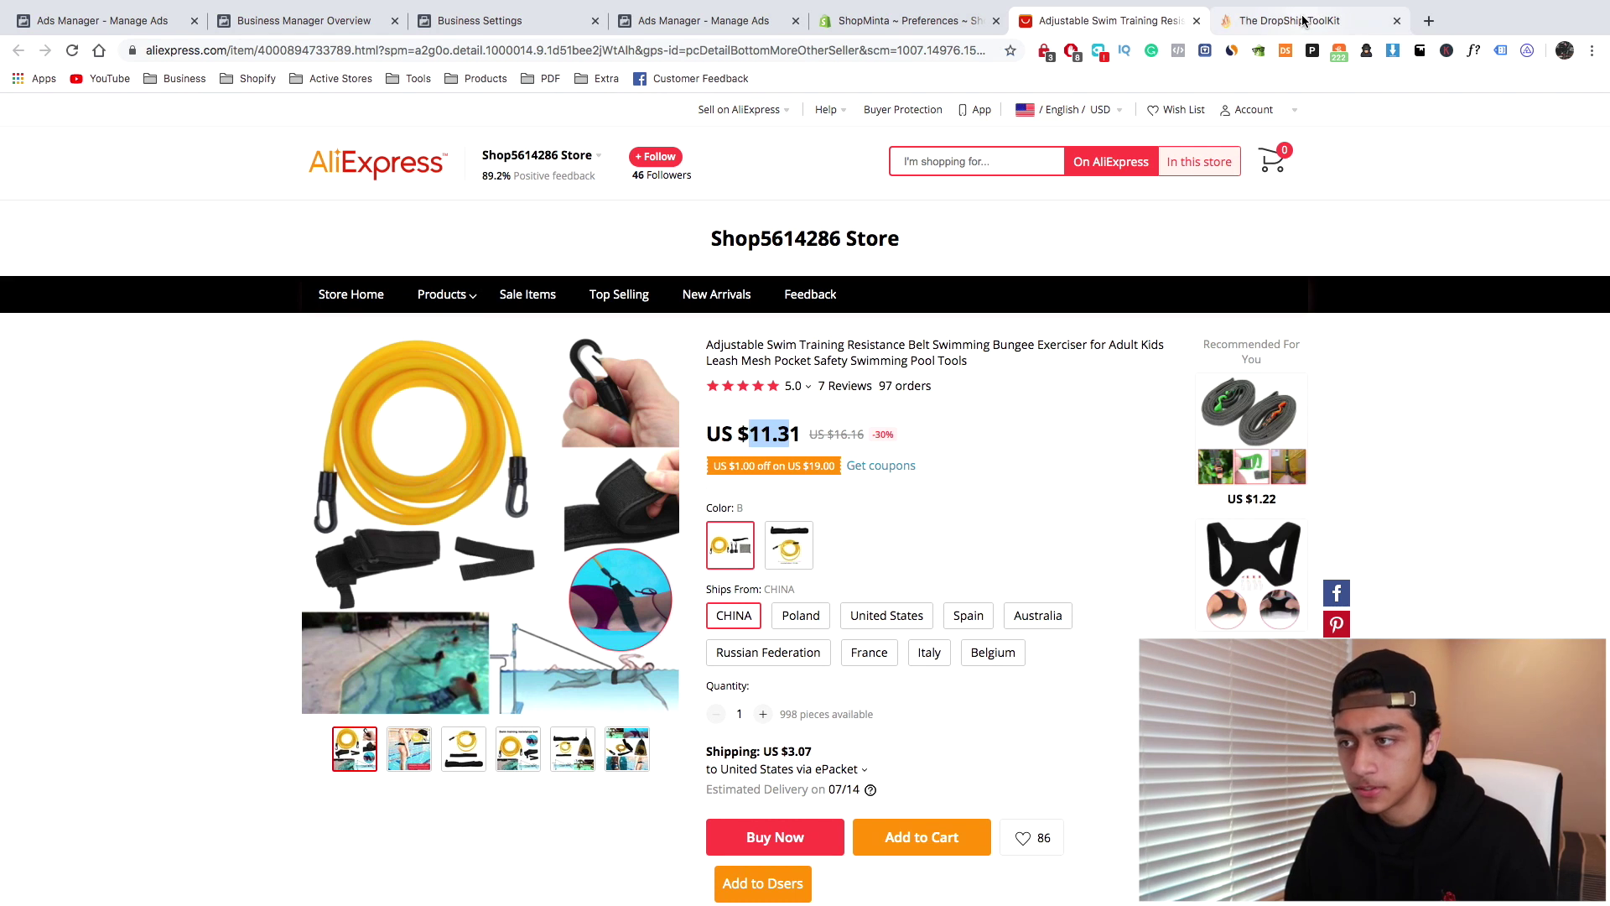
{"action": "left_click", "coordinate": [1308, 21]}
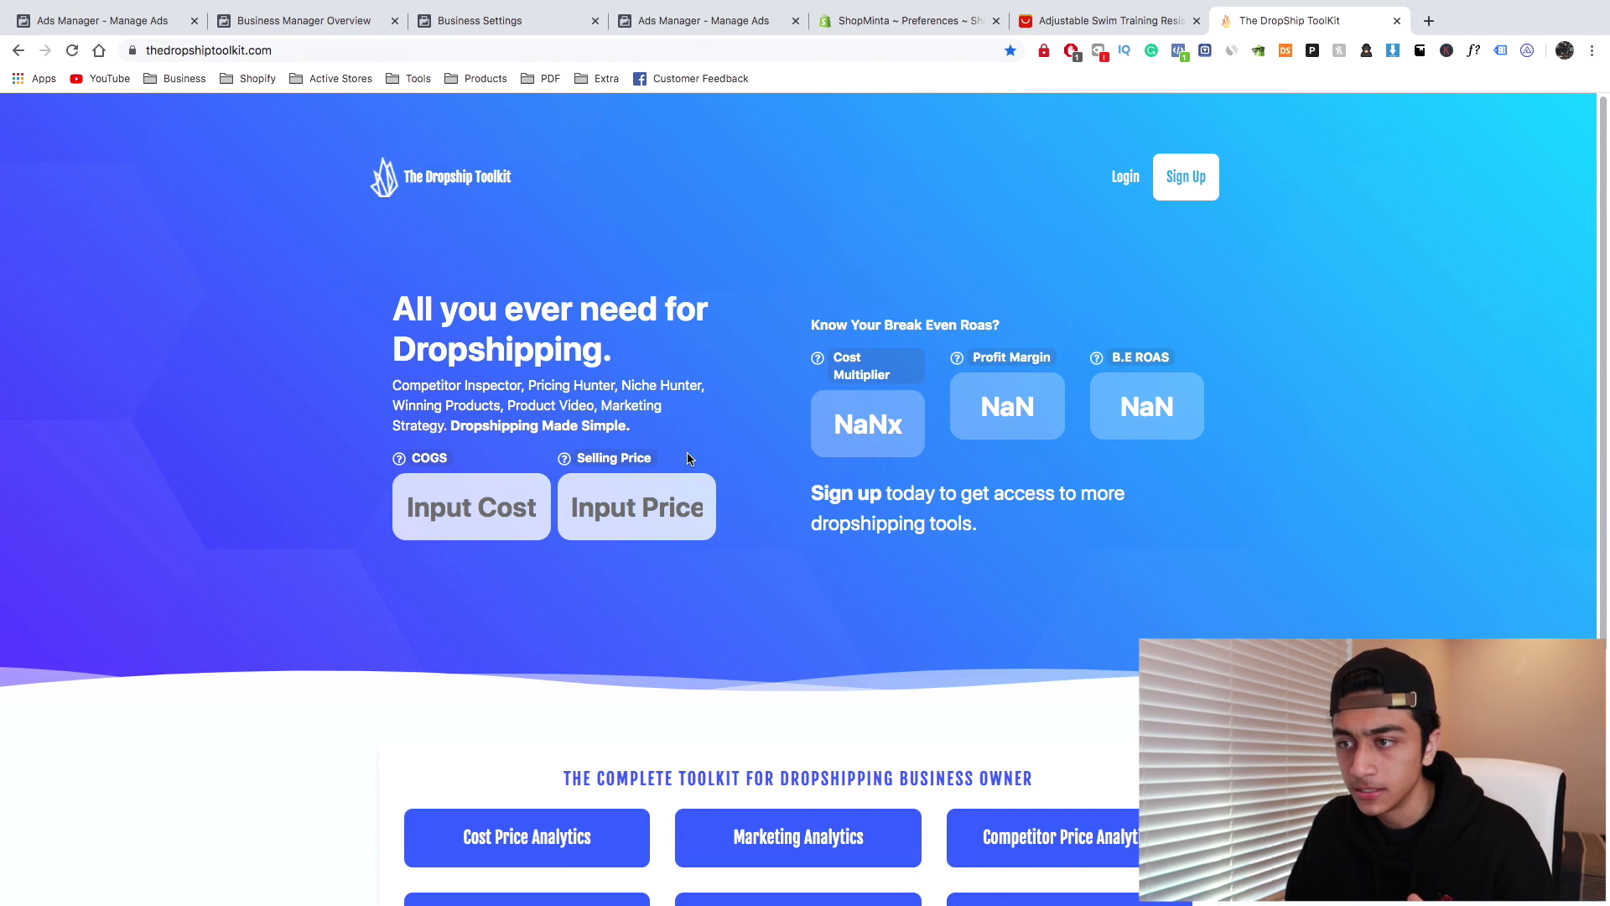
{"action": "type", "text": "14"}
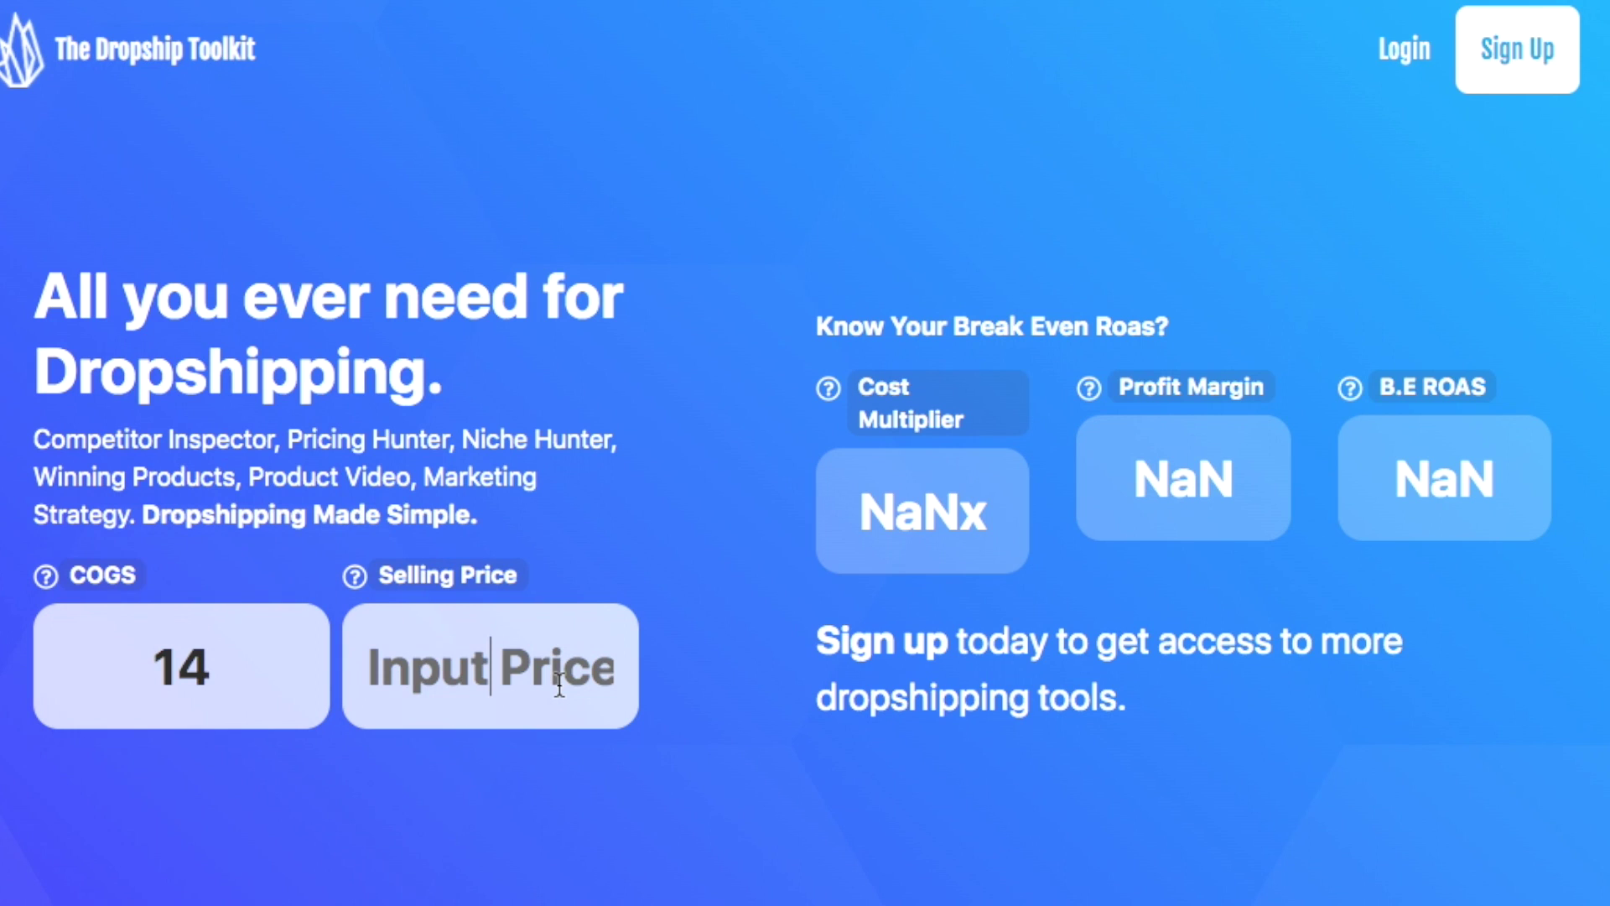
{"action": "type", "text": "44.99"}
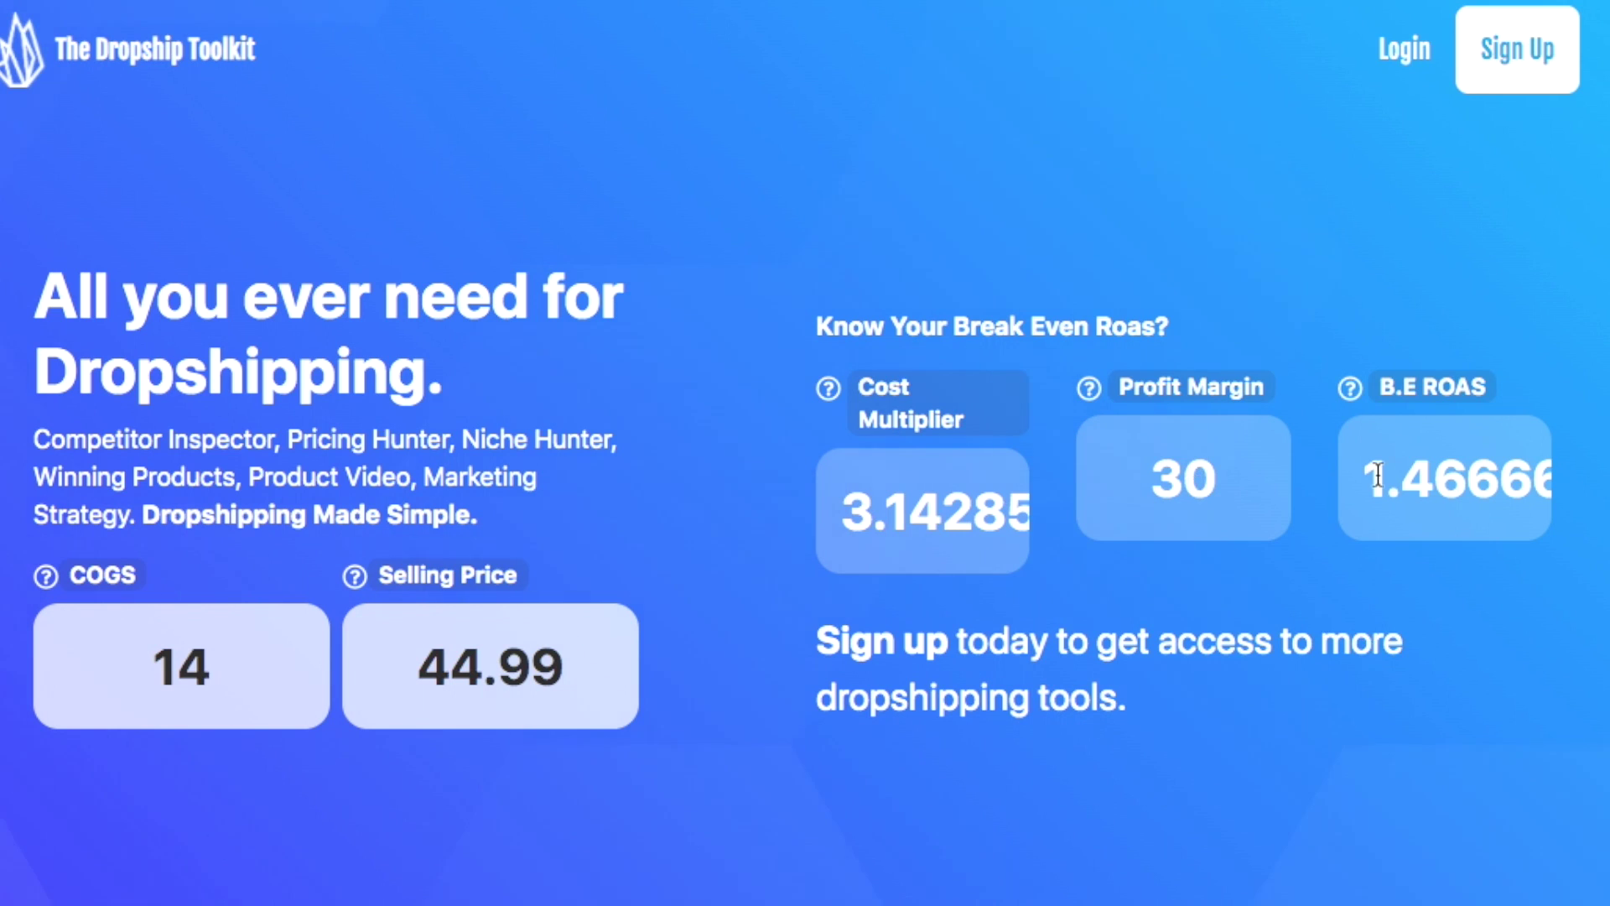
{"action": "left_click_drag", "start_coordinate": [1378, 478], "coordinate": [1445, 481]}
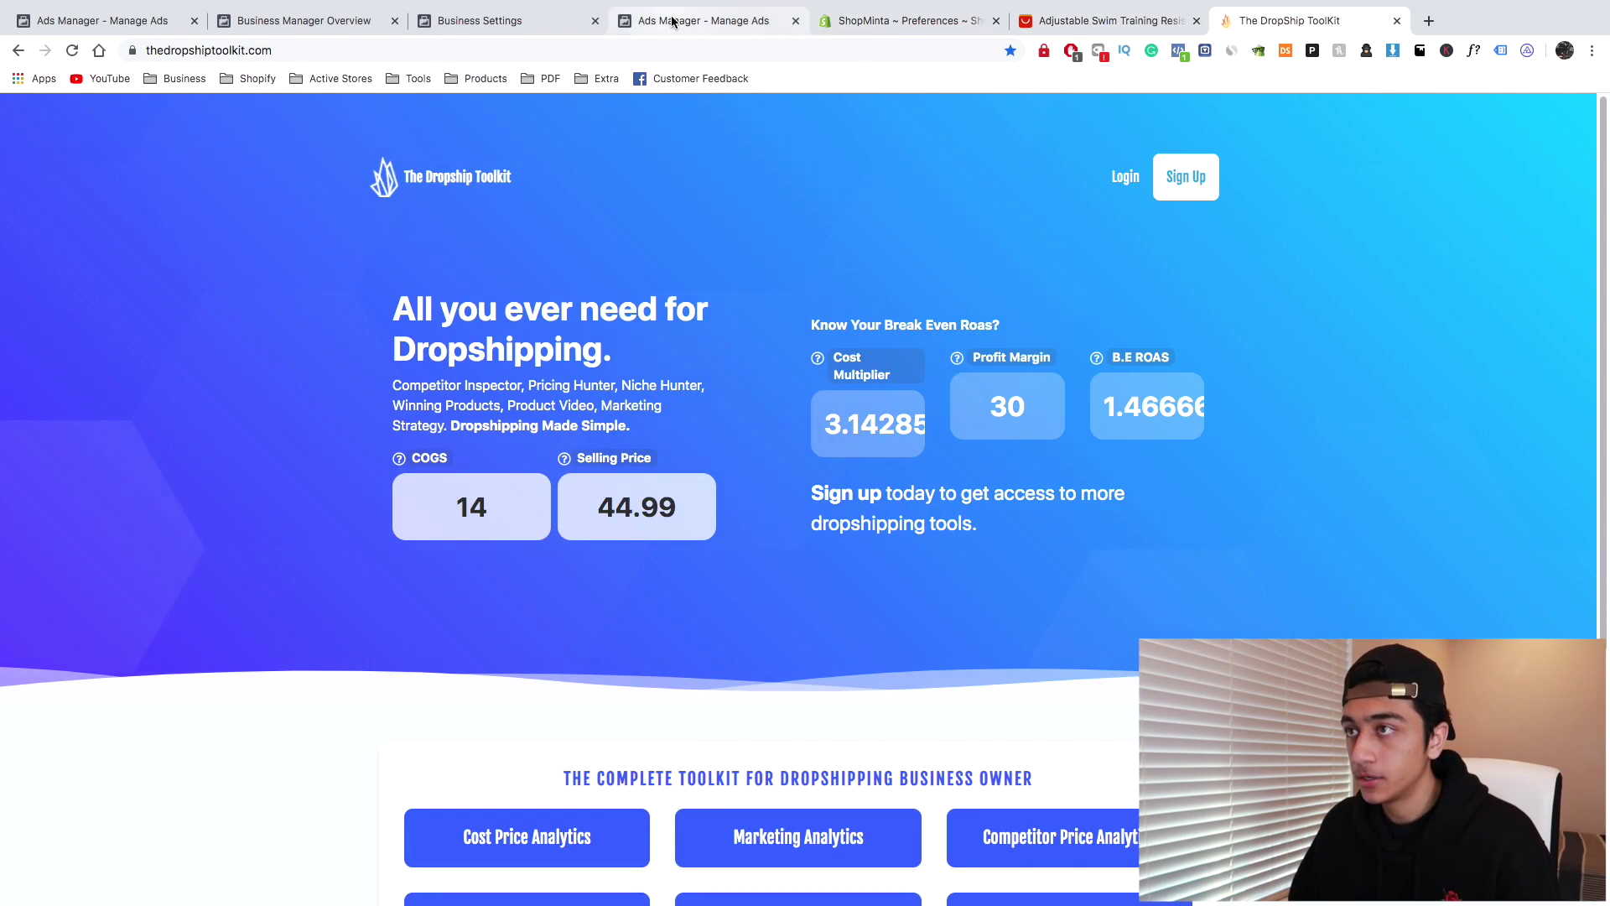
Return to the campaign in Ads Manager and complete its name as "Swimming Bands - BEP $30 / BER 1.4"
{"action": "left_click", "coordinate": [671, 20]}
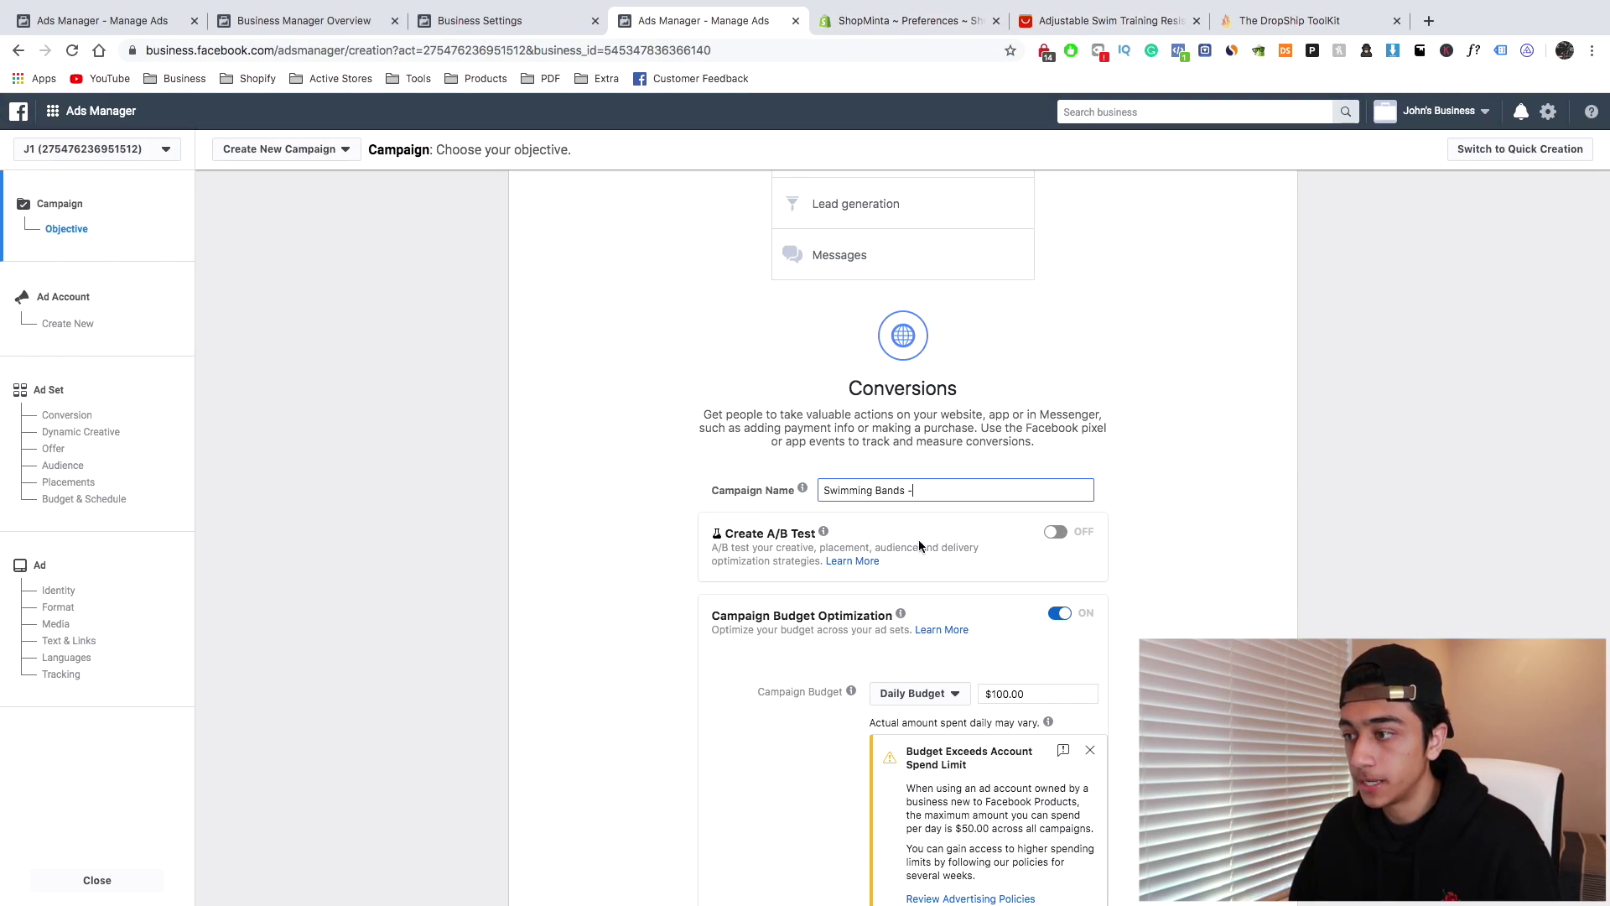
{"action": "scroll", "coordinate": [839, 534], "scroll_direction": "down", "scroll_amount": 1}
{"action": "left_click", "coordinate": [1258, 24]}
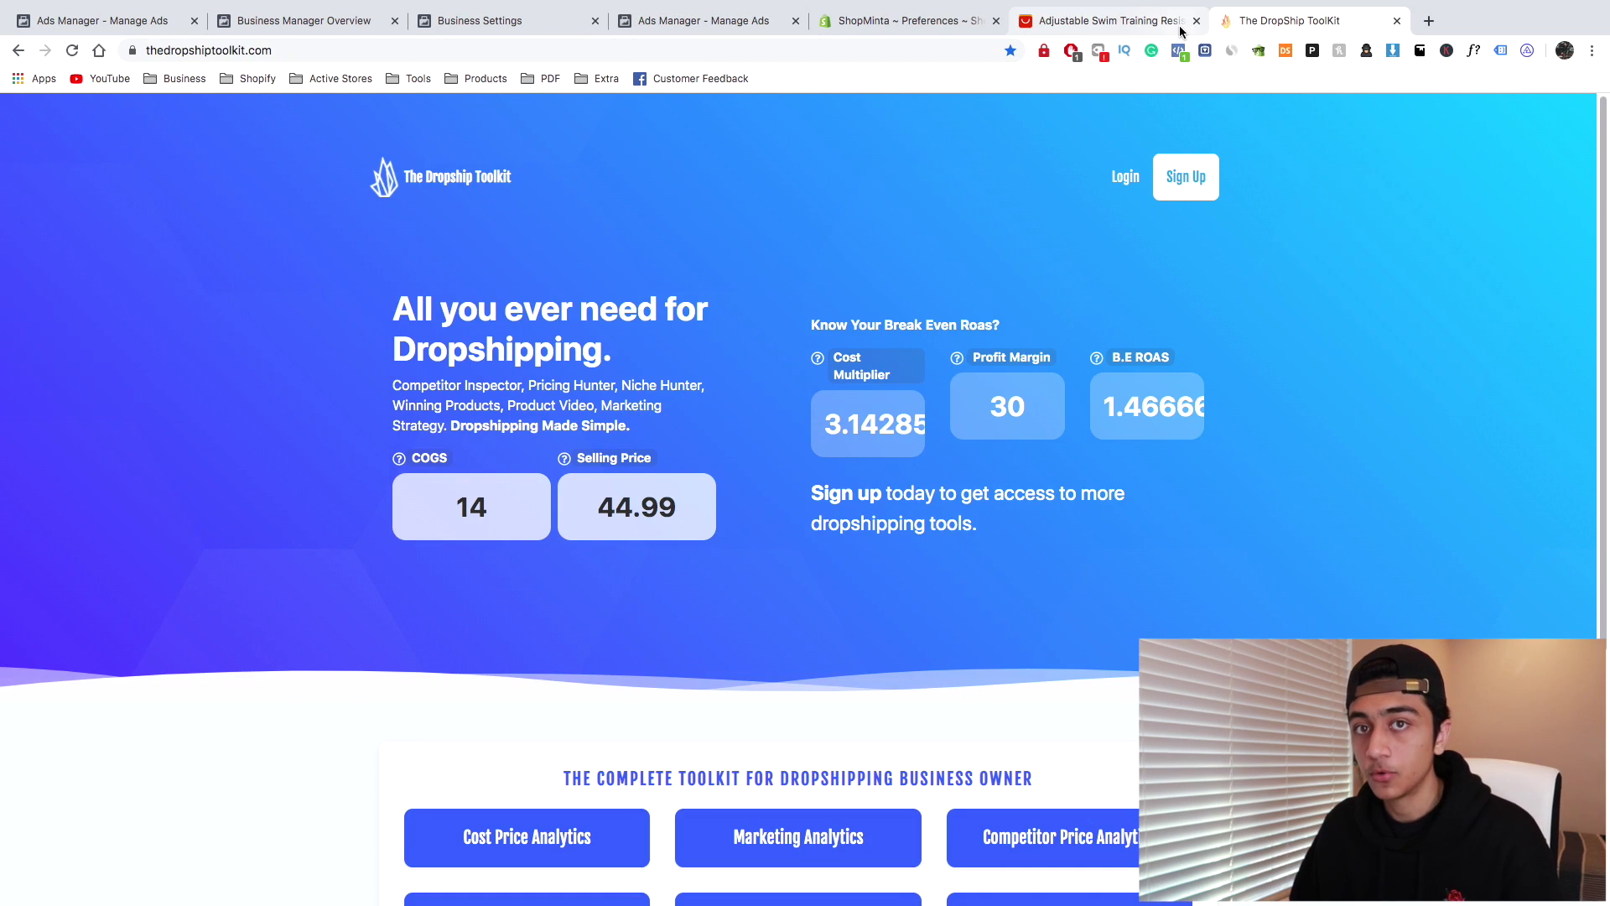
{"action": "left_click", "coordinate": [749, 24]}
{"action": "type", "text": "Bands - B"}
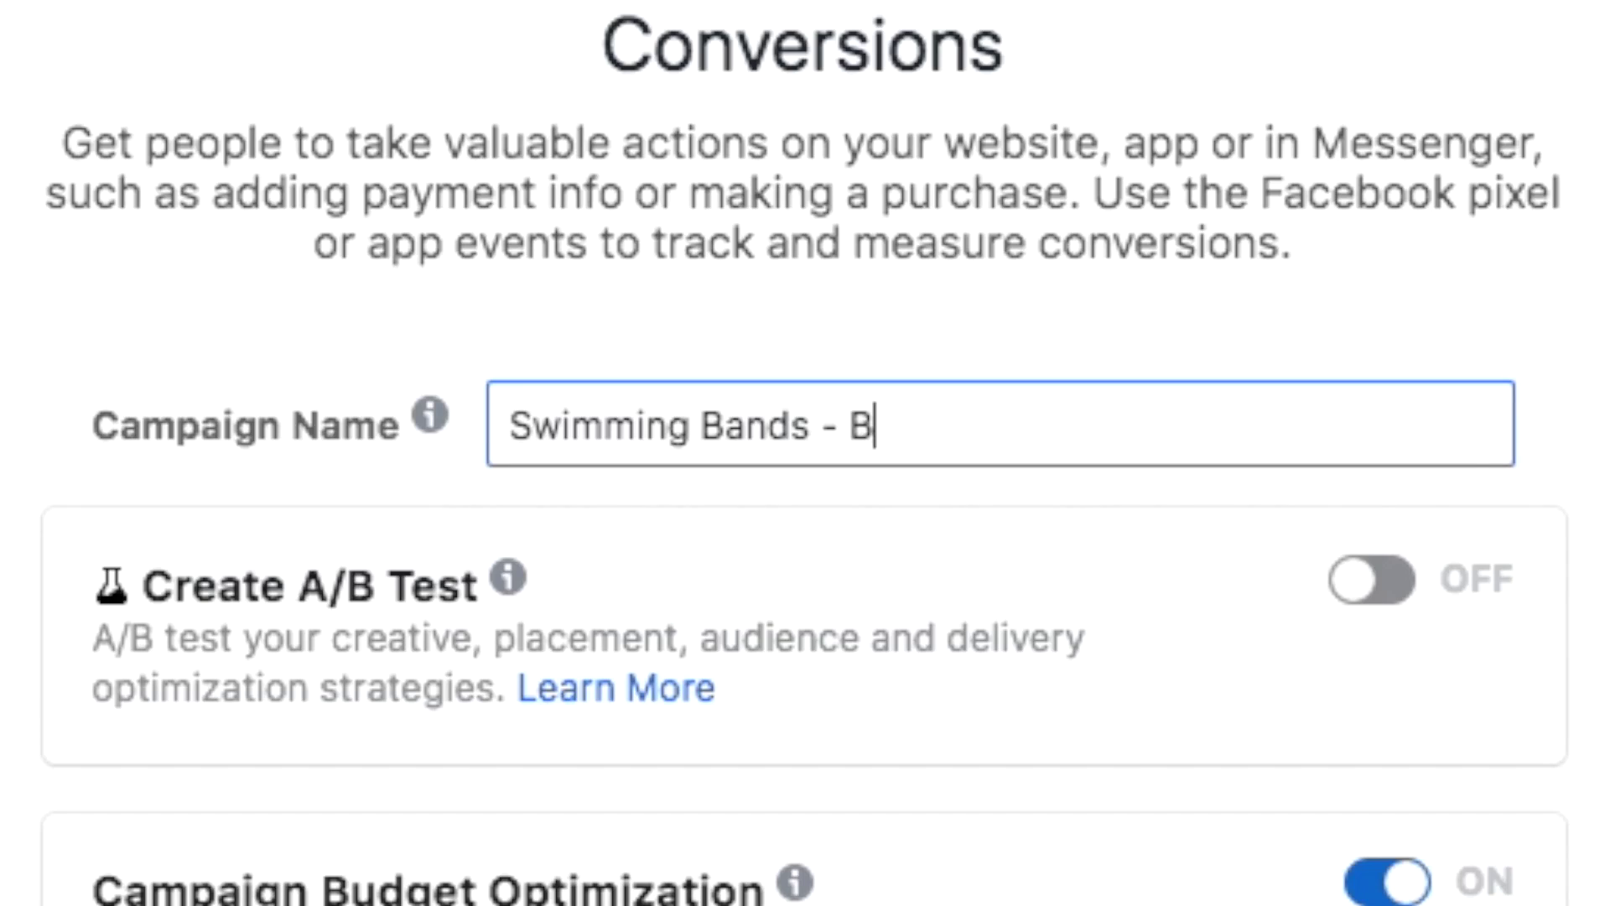
{"action": "type", "text": "EP $30 /"}
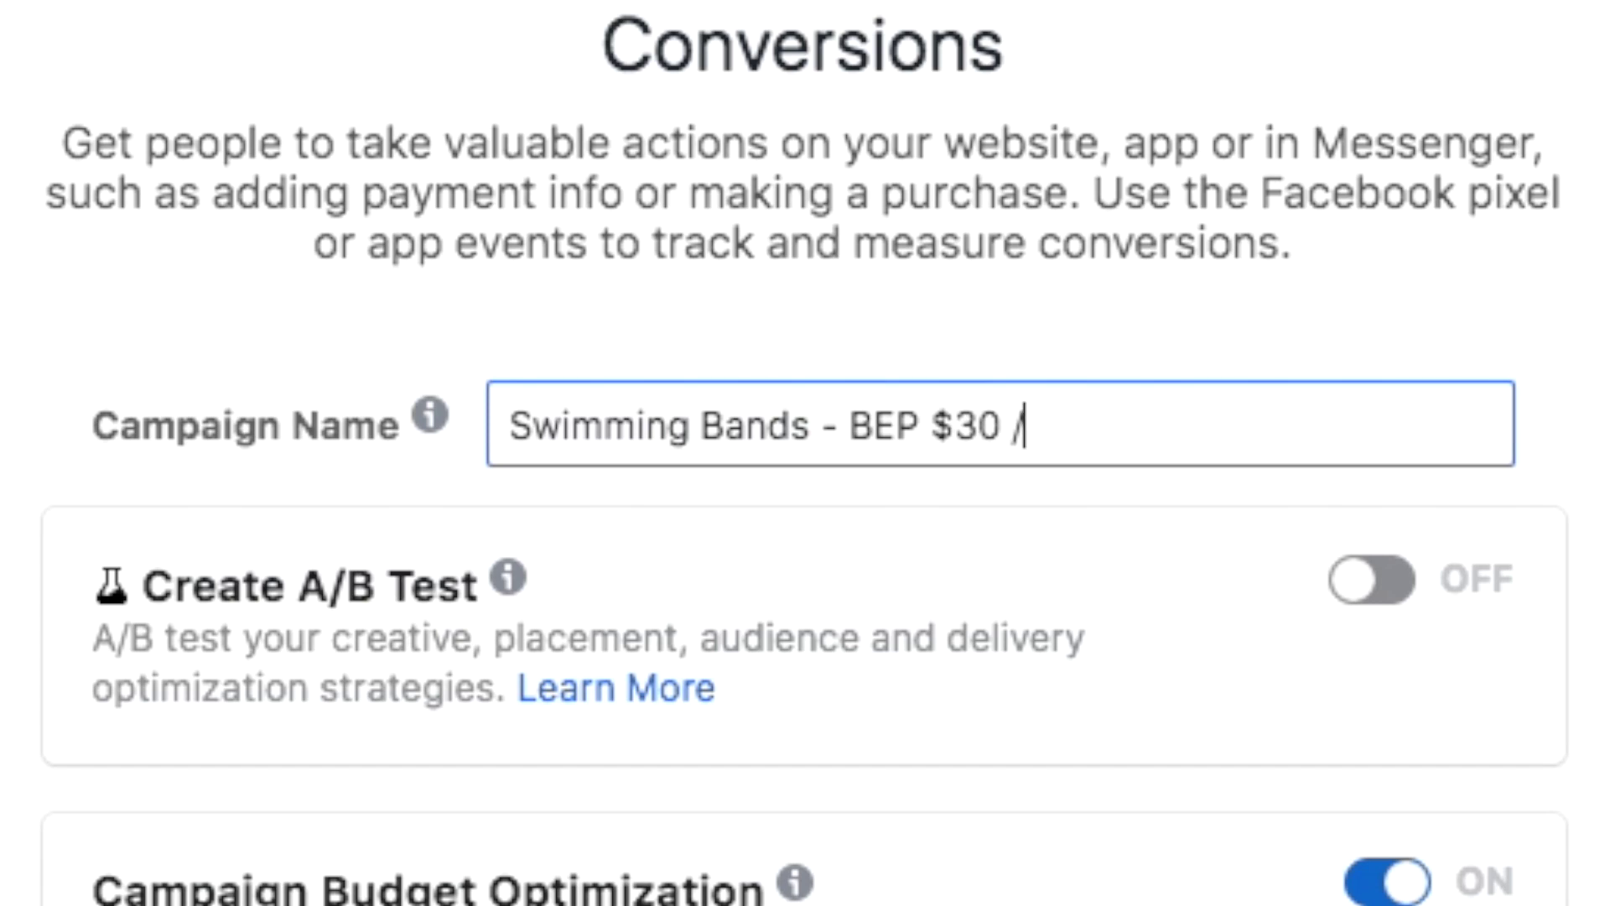
{"action": "type", "text": " BER 1.4"}
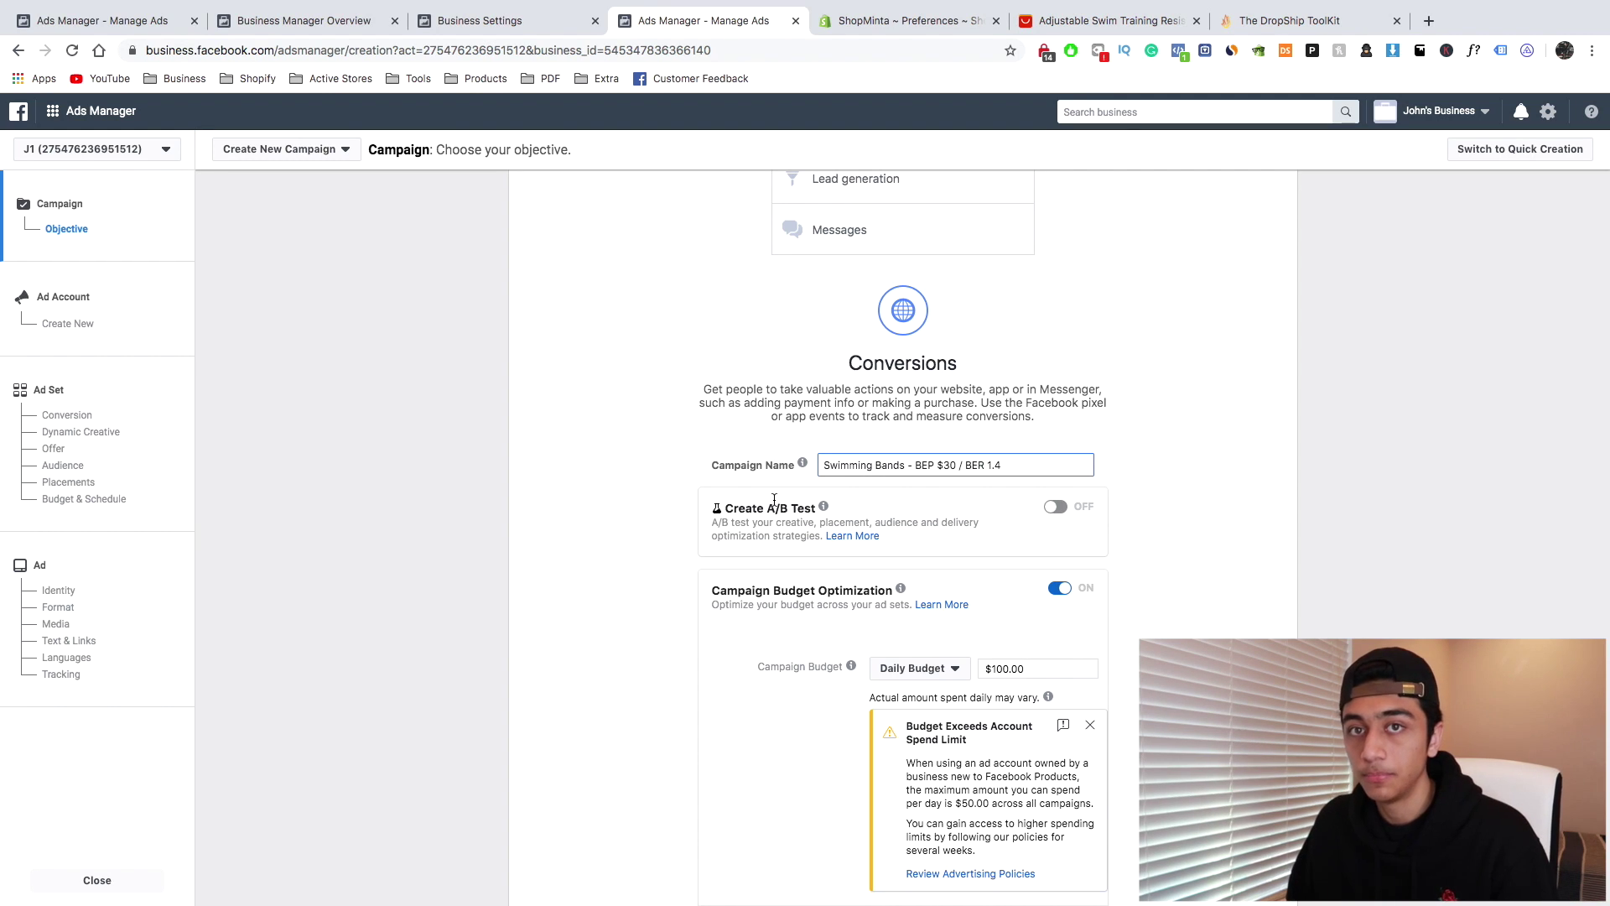
Turn off Campaign Budget Optimization and continue through the ad account setup with the existing country, currency and time zone to the ad set
{"action": "scroll", "coordinate": [774, 499], "scroll_direction": "down", "scroll_amount": 2}
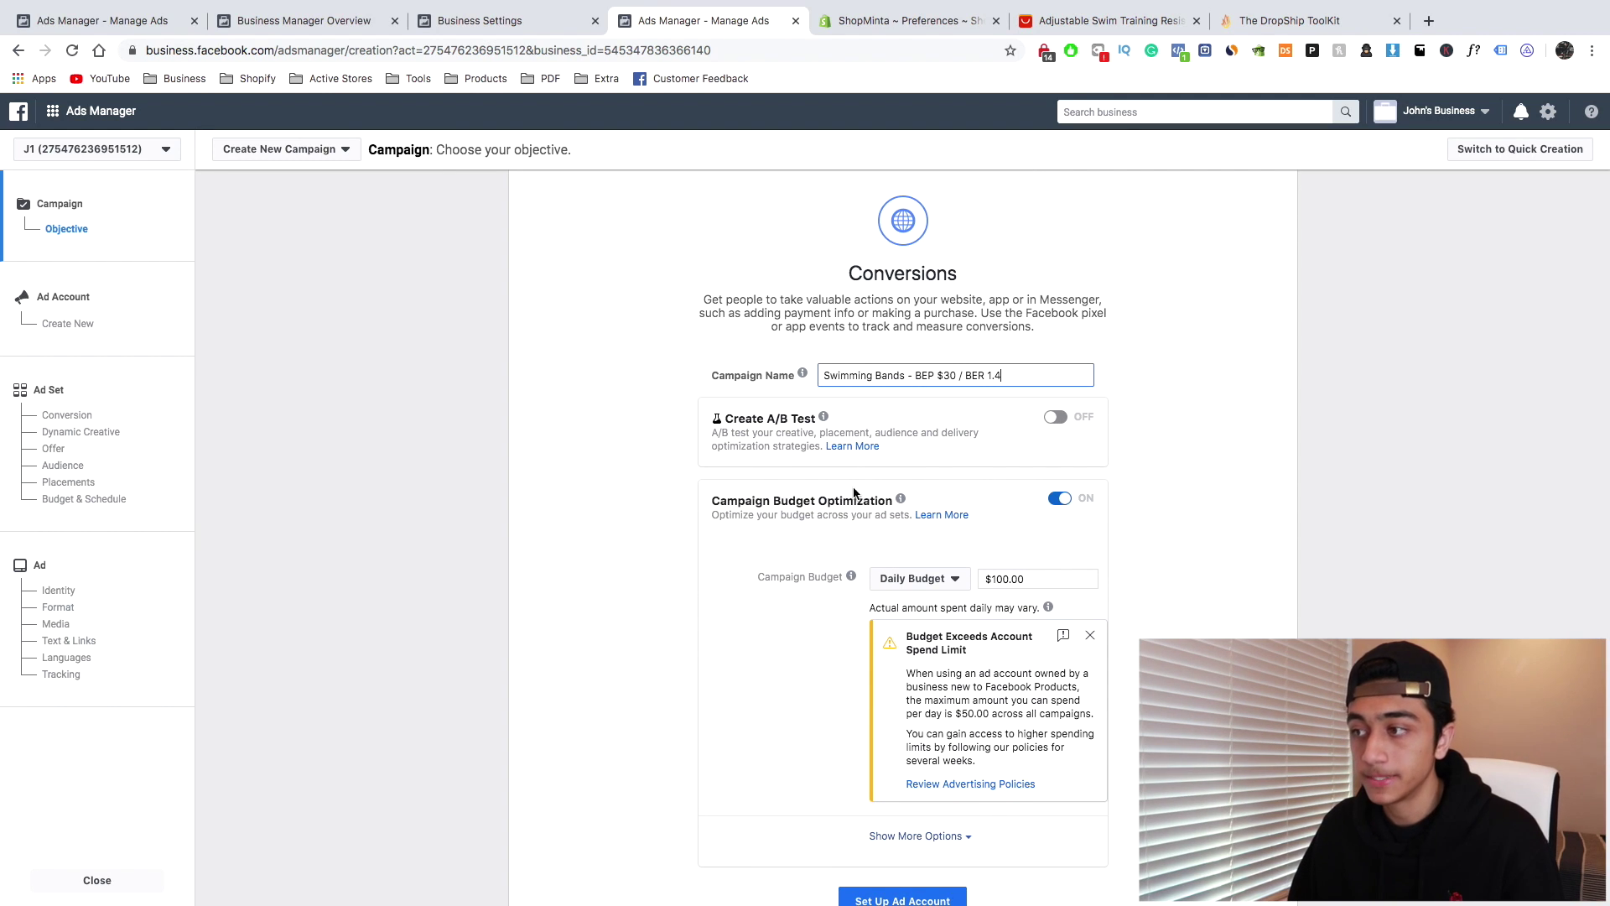
{"action": "left_click", "coordinate": [1059, 499]}
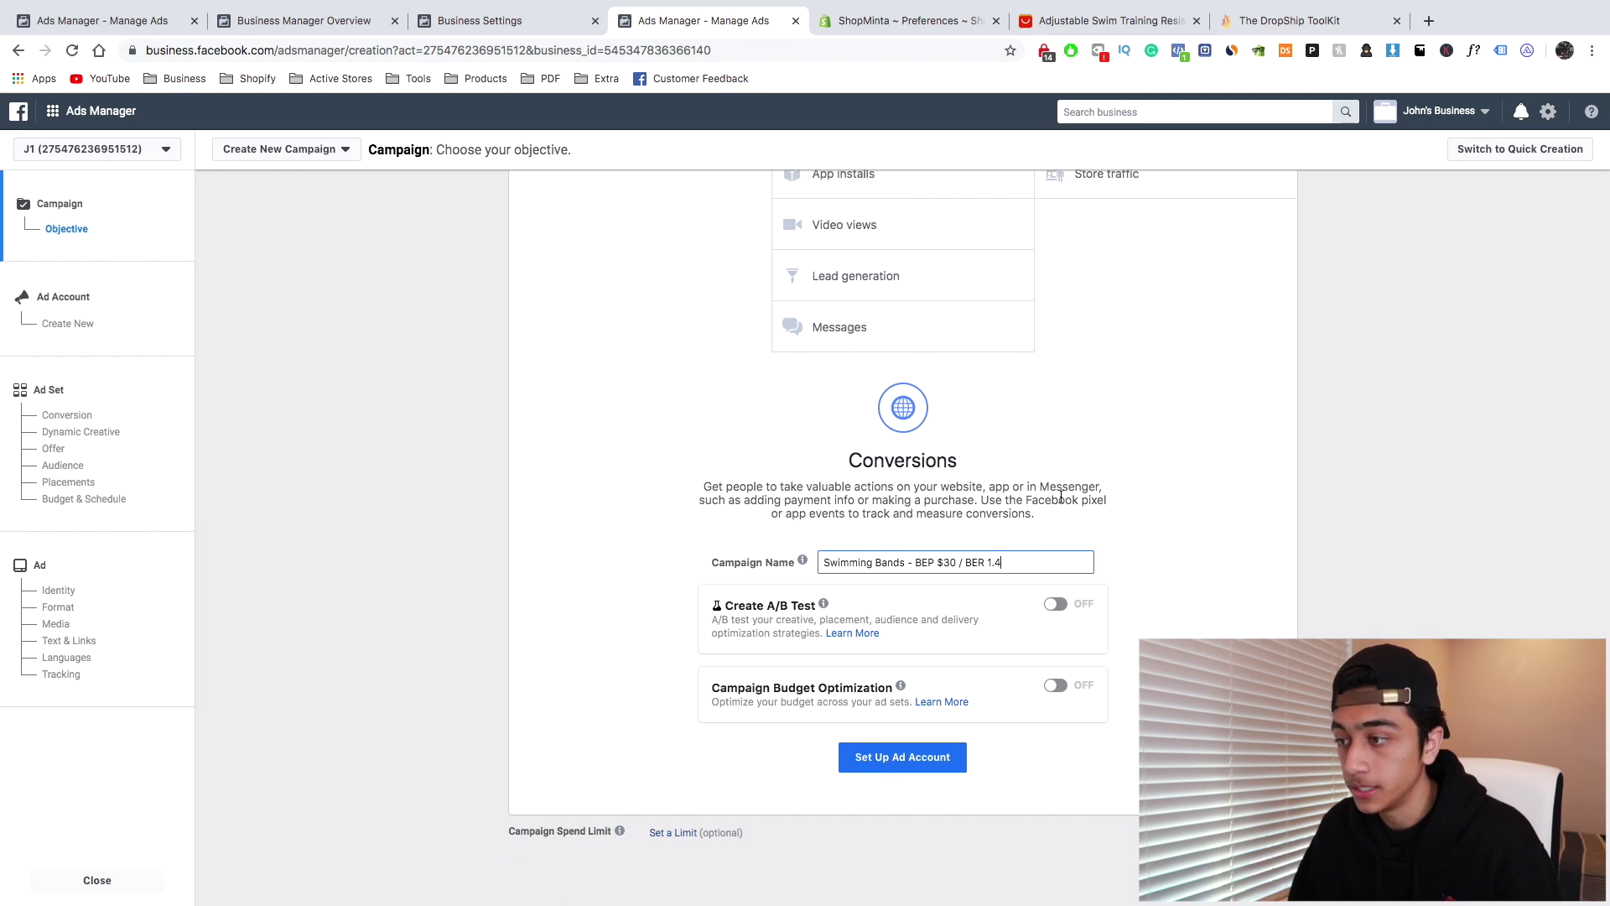
{"action": "left_click", "coordinate": [896, 743]}
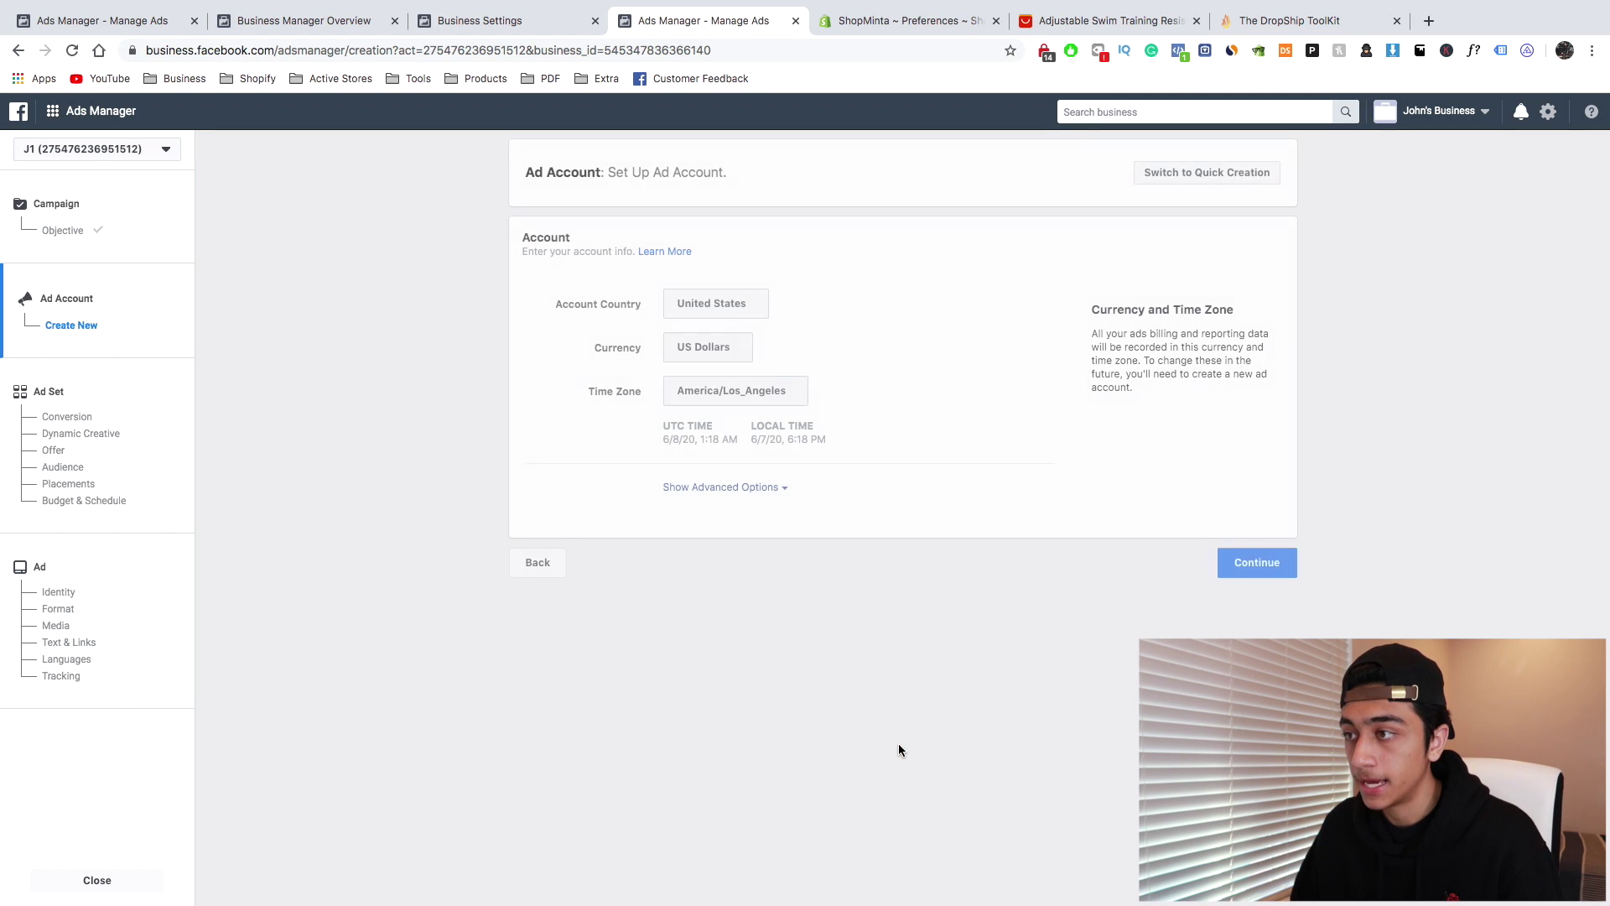
{"action": "left_click", "coordinate": [1238, 564]}
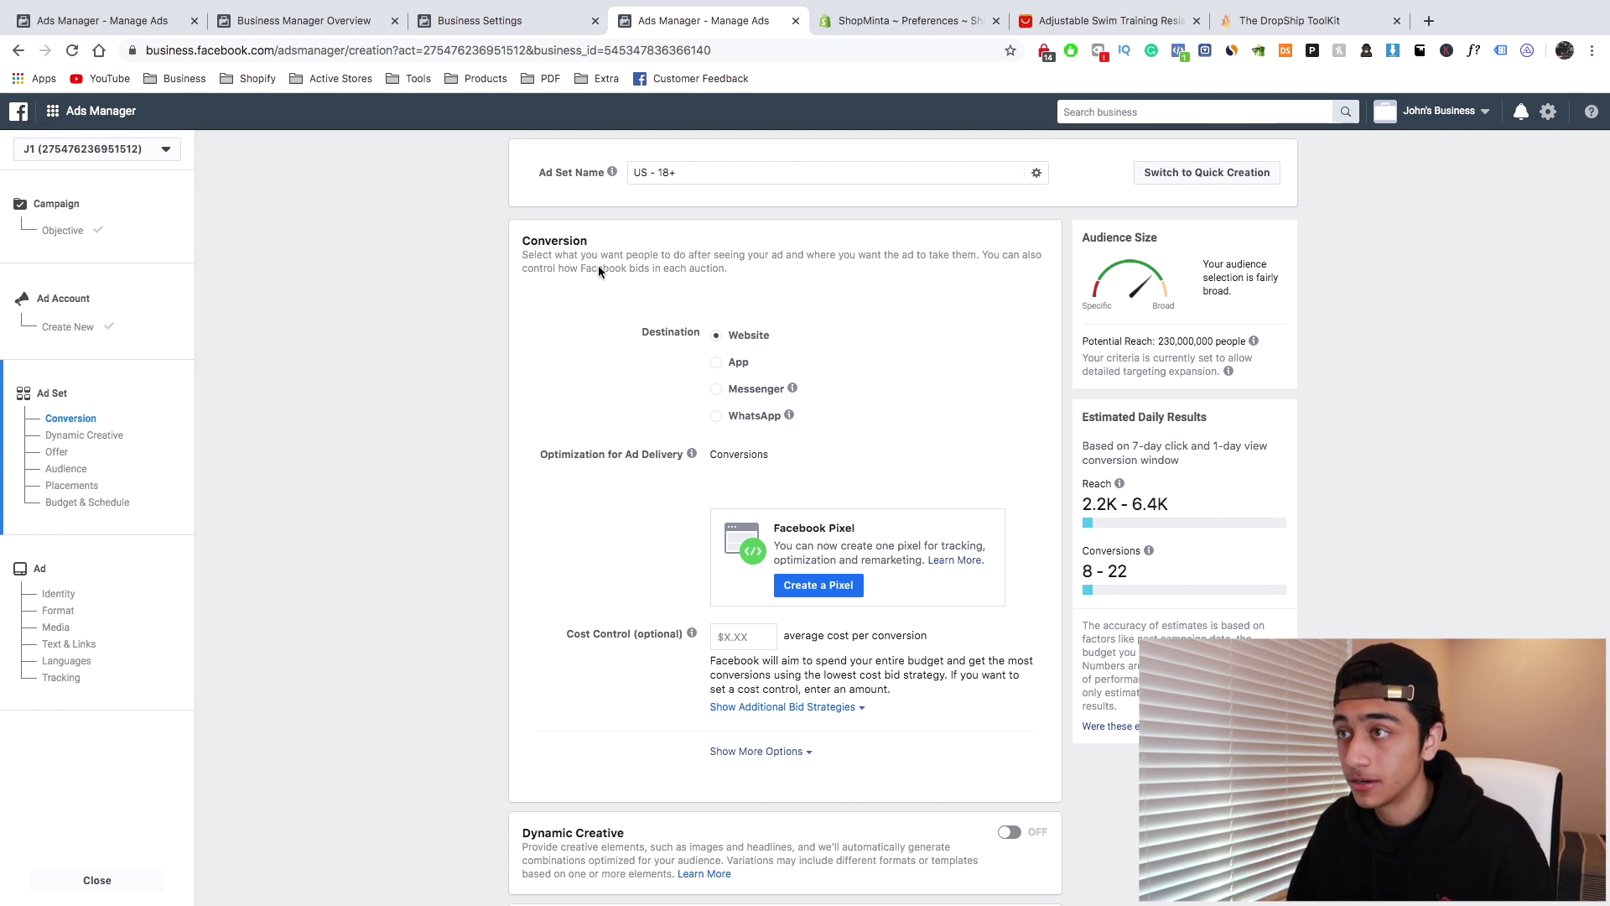
{"action": "left_click", "coordinate": [560, 177]}
{"action": "key", "text": "BackSpace"}
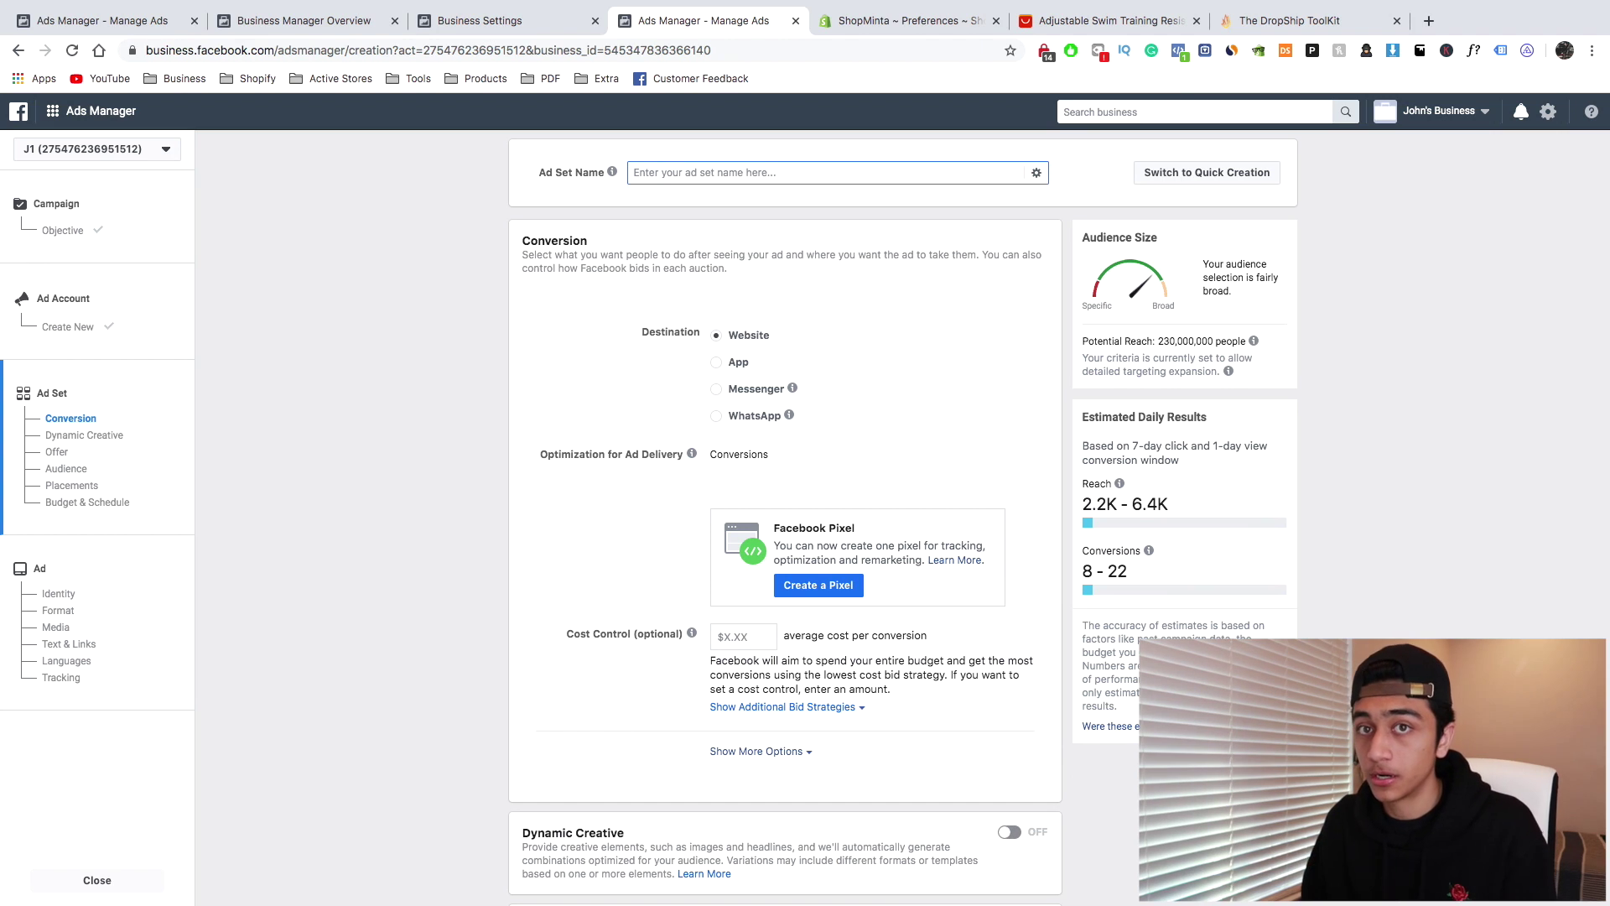
{"action": "left_click", "coordinate": [777, 493]}
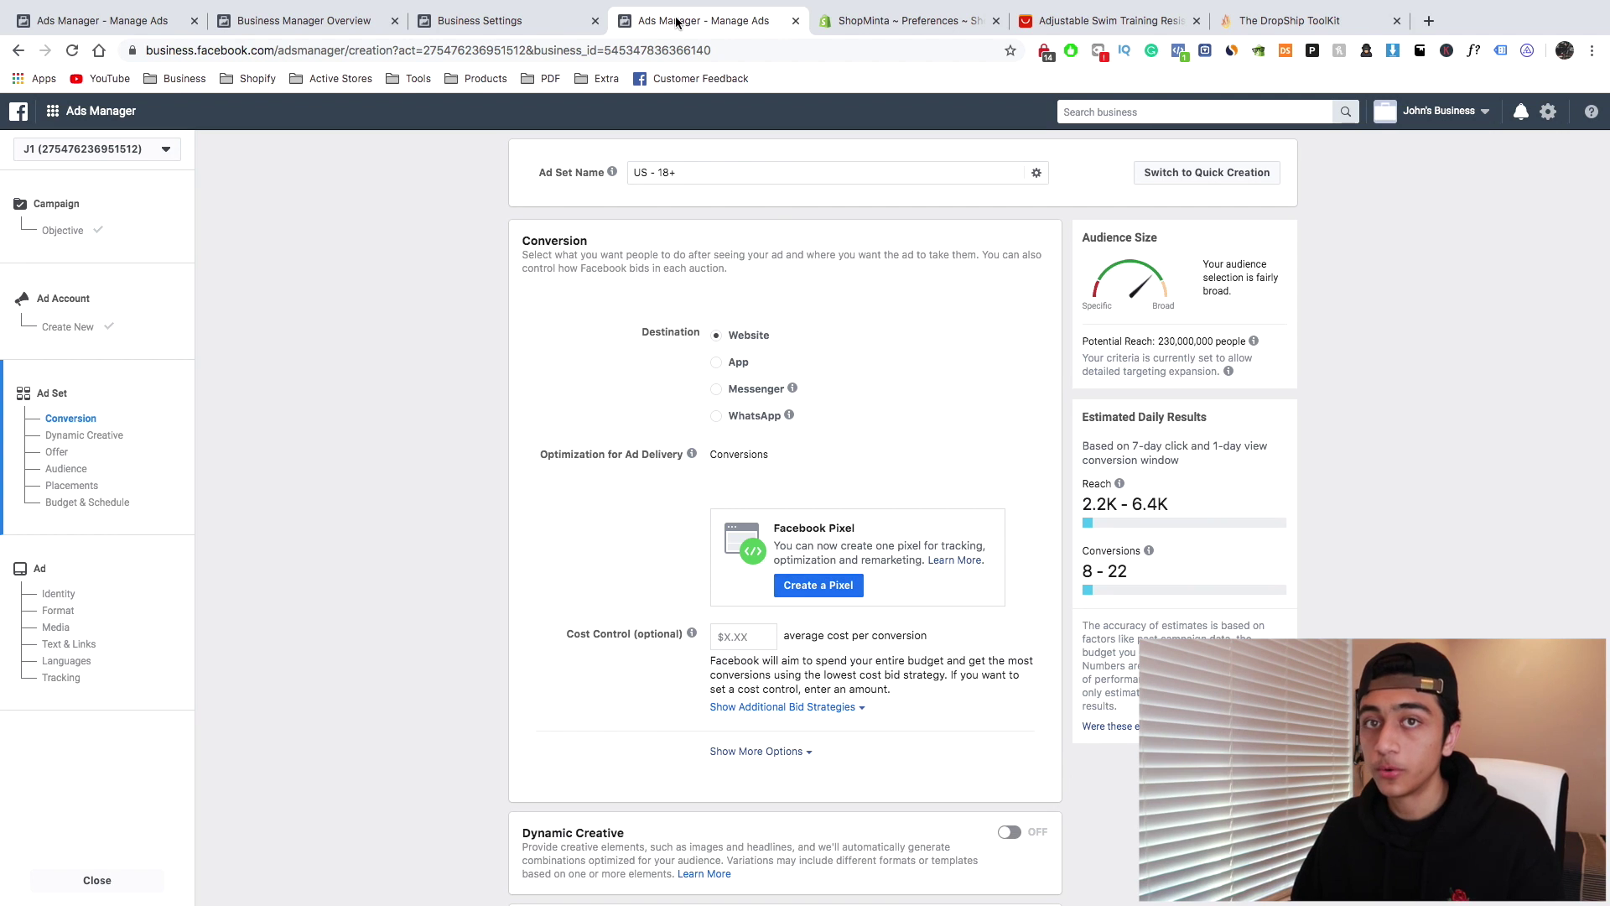
Connect the J1 ad account to J1's Pixel as an asset in Business Settings
{"action": "left_click", "coordinate": [500, 25]}
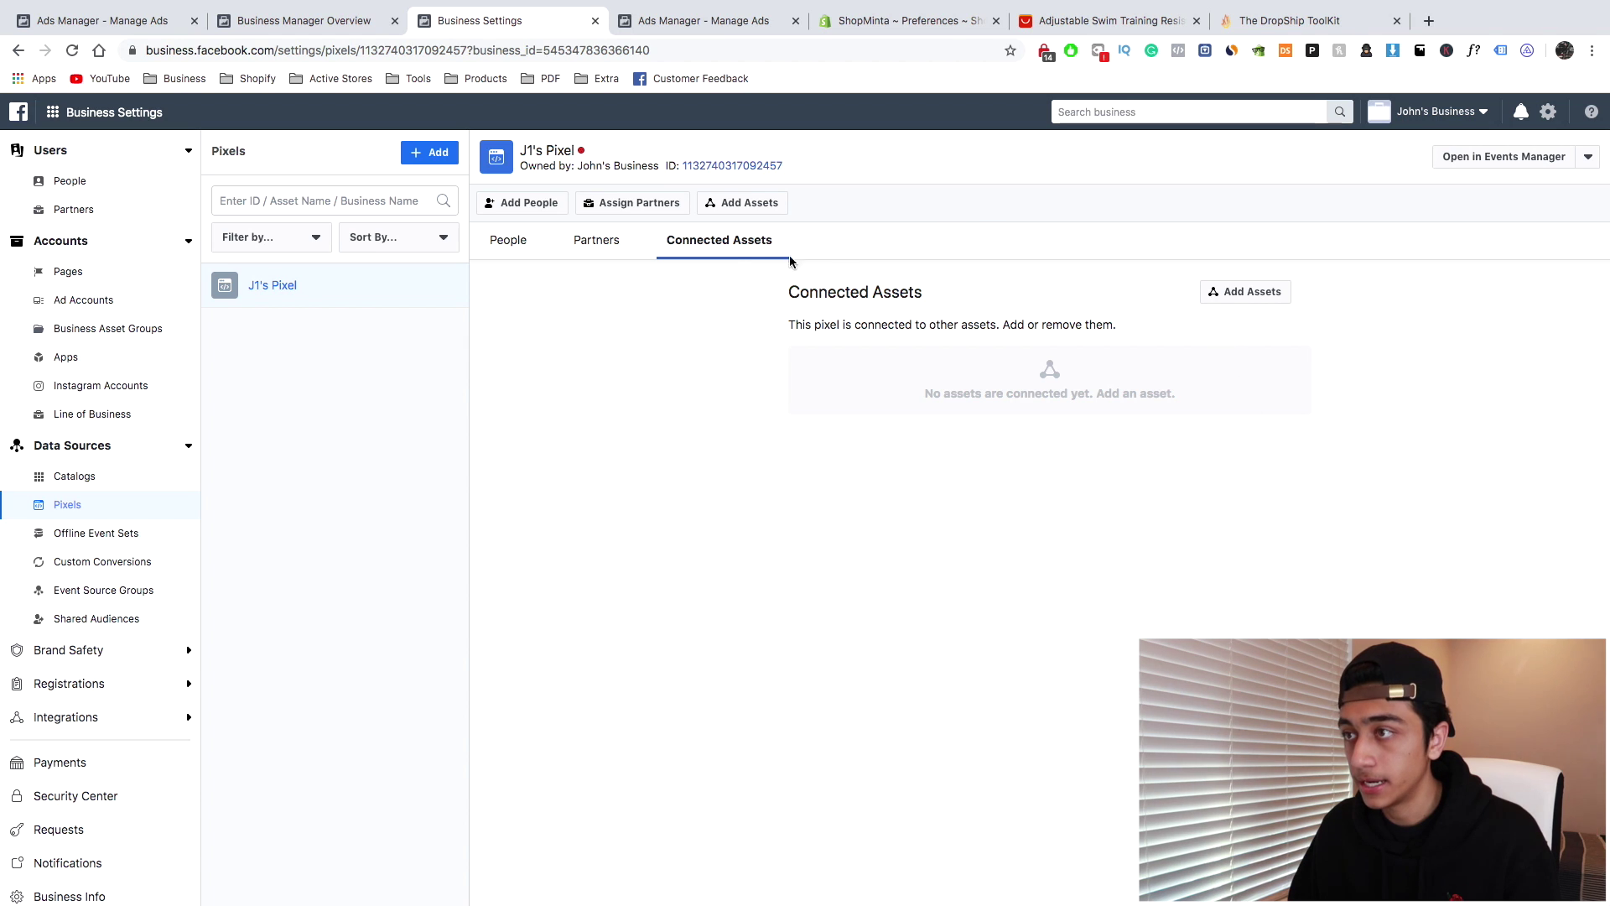
{"action": "left_click", "coordinate": [1239, 296]}
{"action": "left_click", "coordinate": [732, 379]}
{"action": "left_click", "coordinate": [1055, 631]}
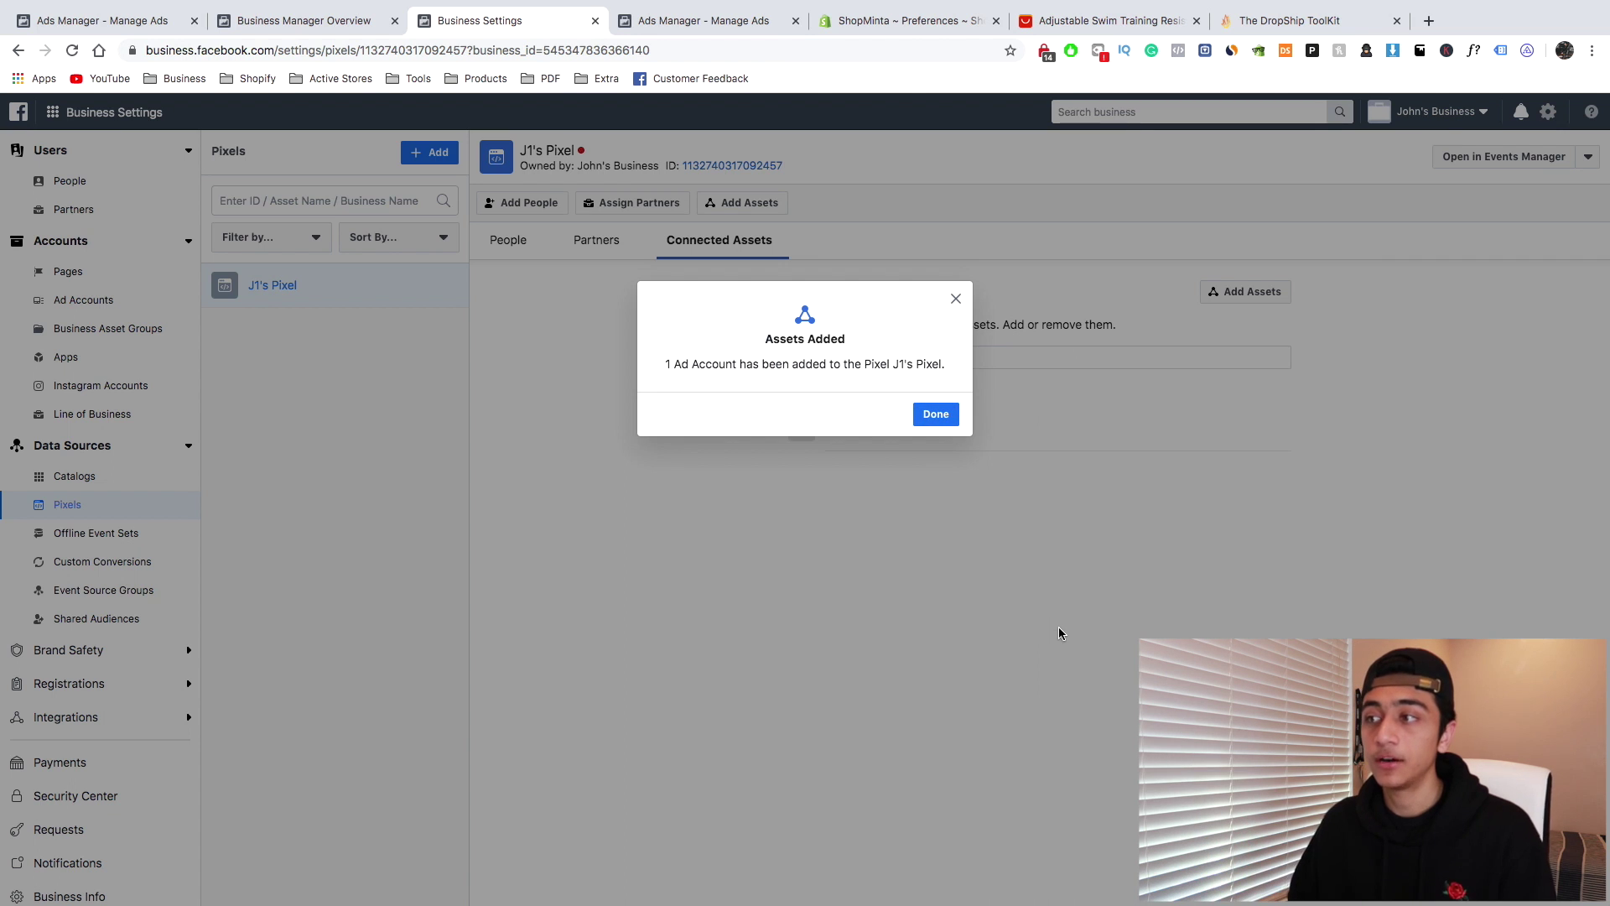
{"action": "left_click", "coordinate": [934, 415]}
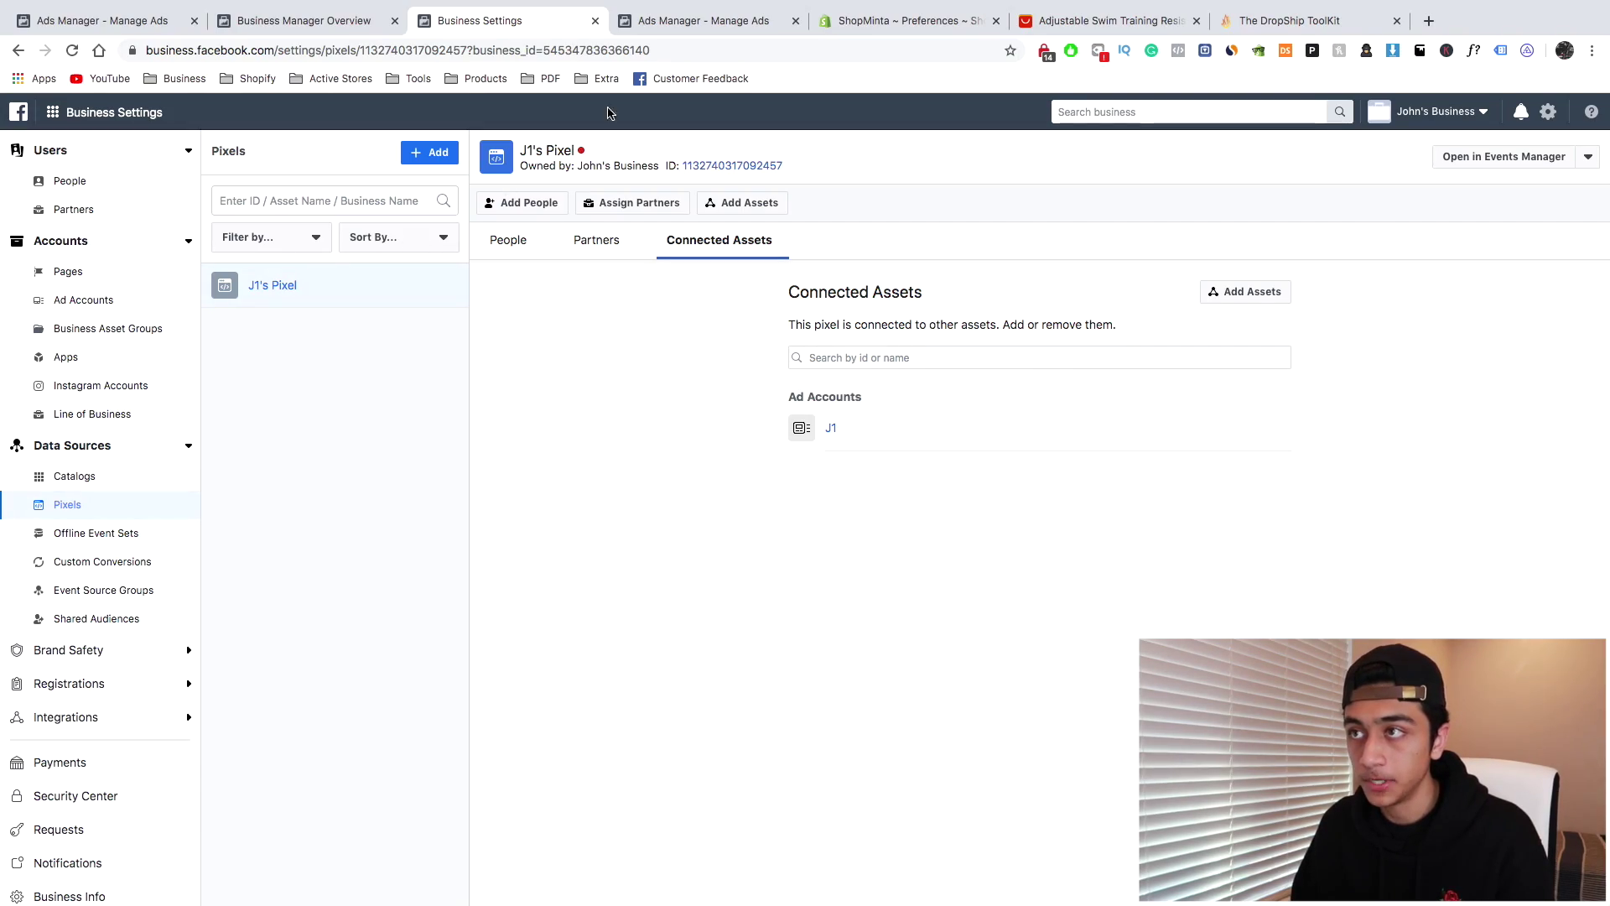
Return to the ad set in Ads Manager and load J1's Pixel as its conversion pixel
{"action": "left_click", "coordinate": [671, 20]}
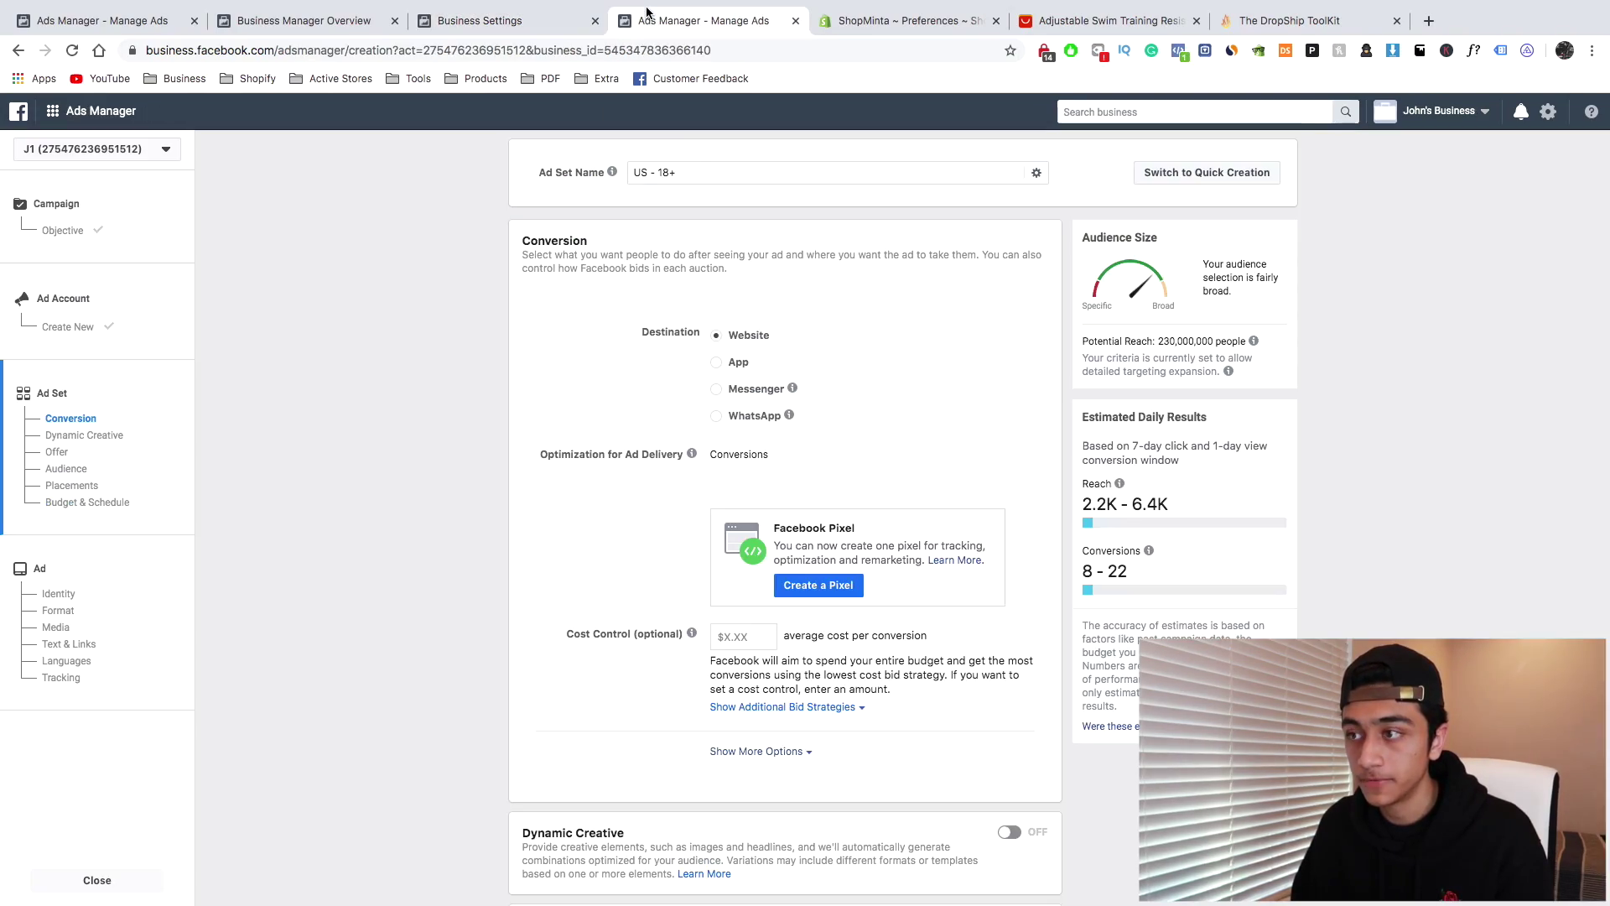
{"action": "left_click", "coordinate": [821, 589]}
{"action": "left_click", "coordinate": [912, 300]}
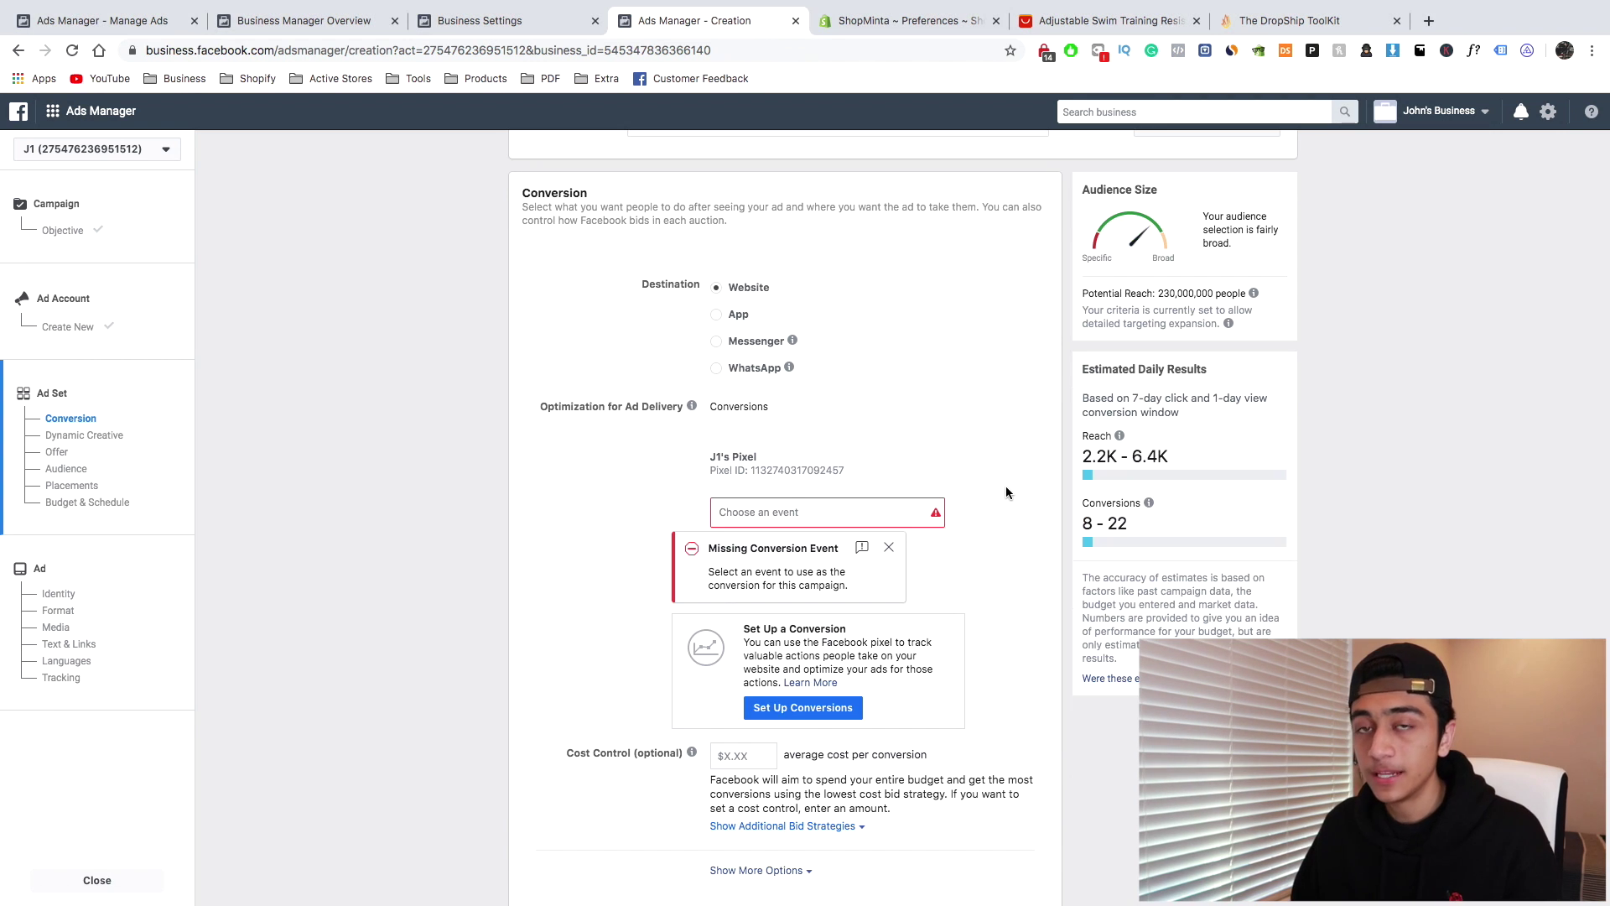
Choose Purchase as the conversion event for J1's Pixel in the ad set
{"action": "left_click", "coordinate": [864, 516]}
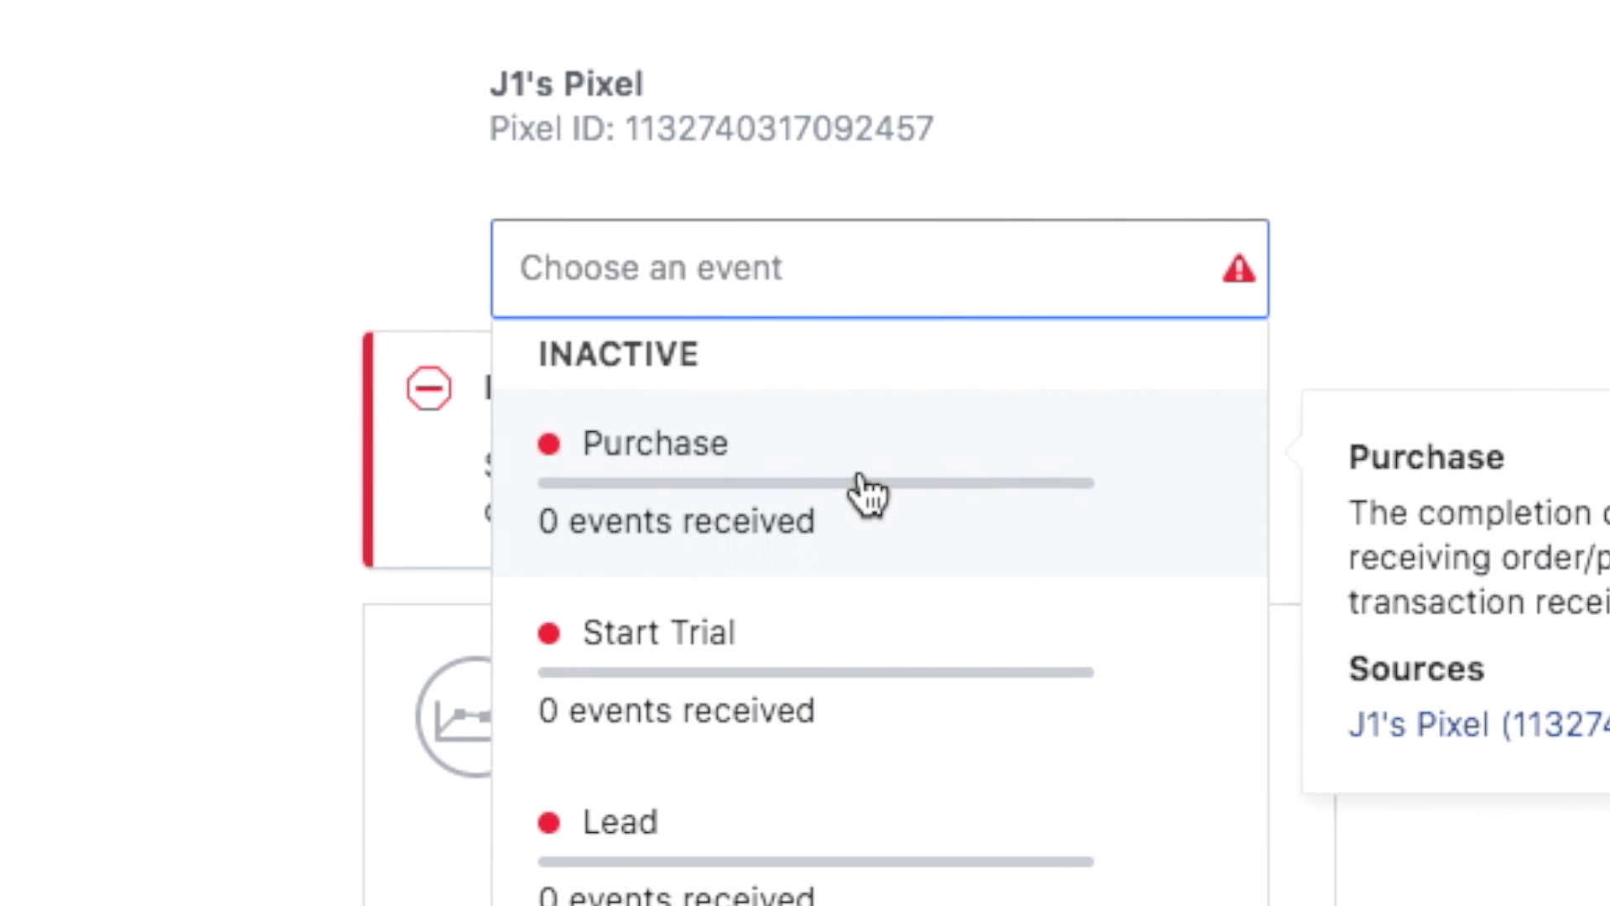
{"action": "left_click", "coordinate": [785, 480]}
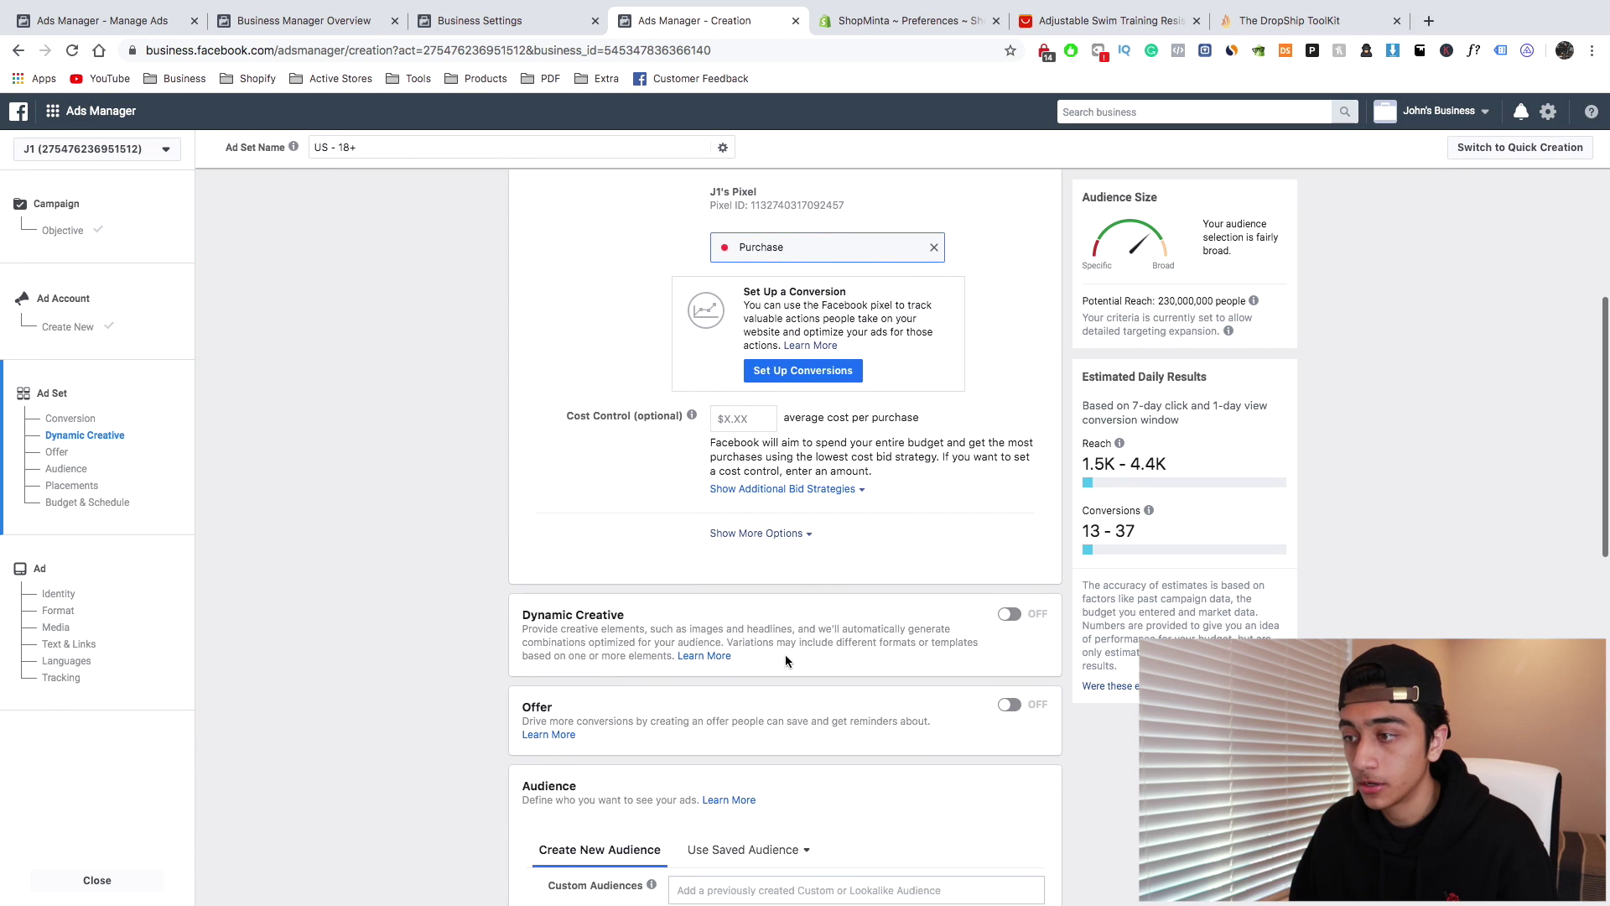
Add Canada, Australia, United Kingdom and New Zealand to the audience locations alongside the United States
{"action": "scroll", "coordinate": [785, 654], "scroll_direction": "down", "scroll_amount": 5}
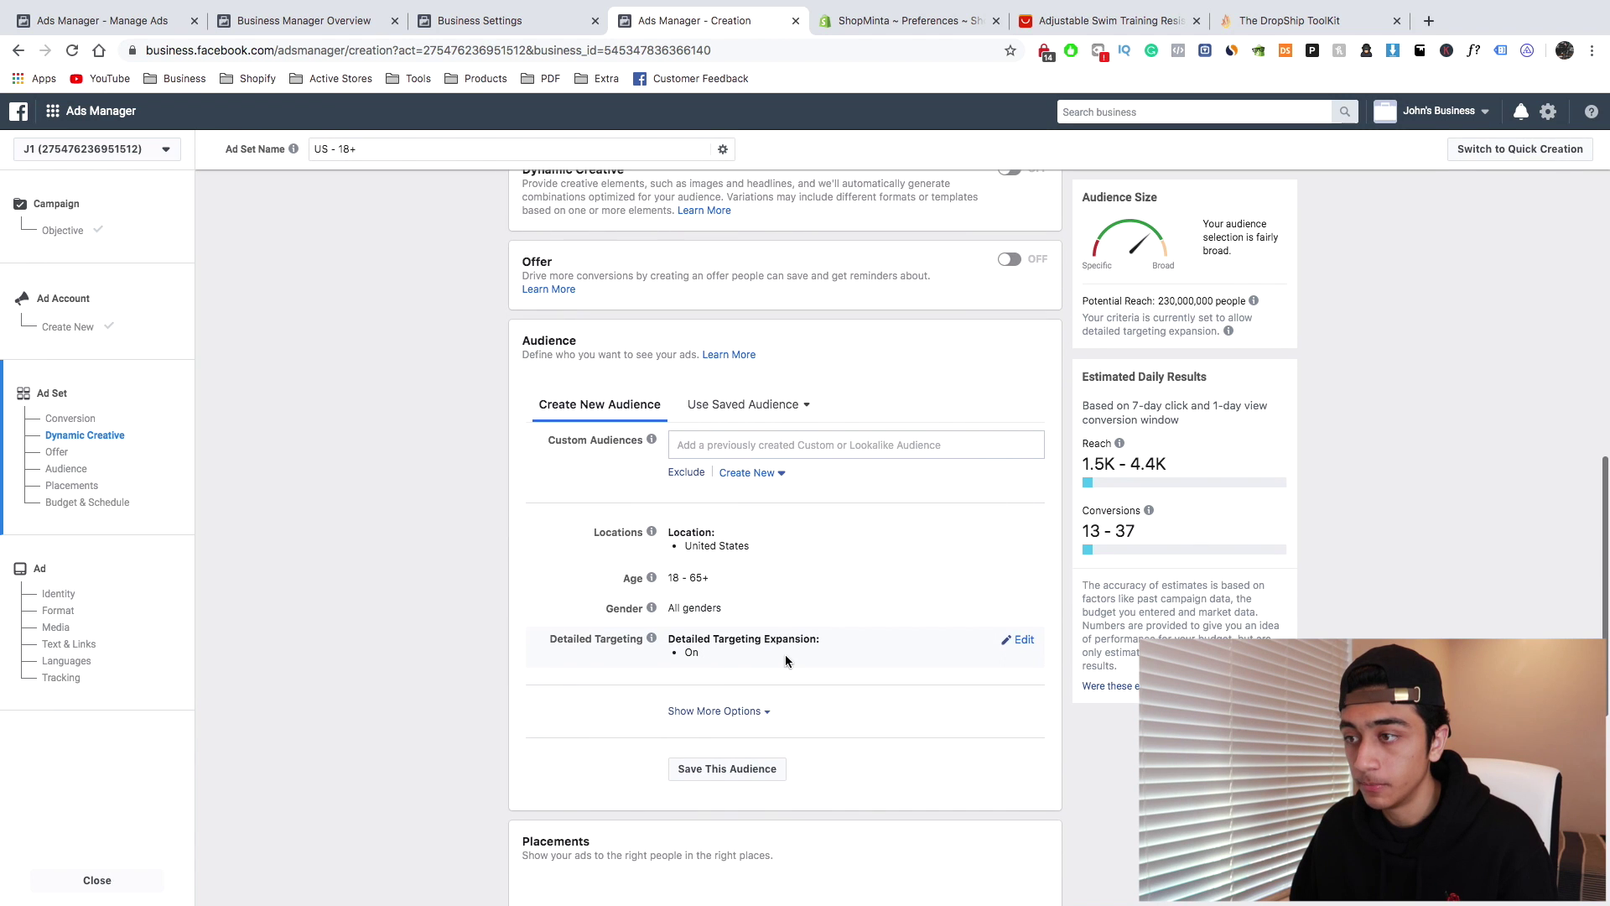
{"action": "left_click", "coordinate": [1018, 534]}
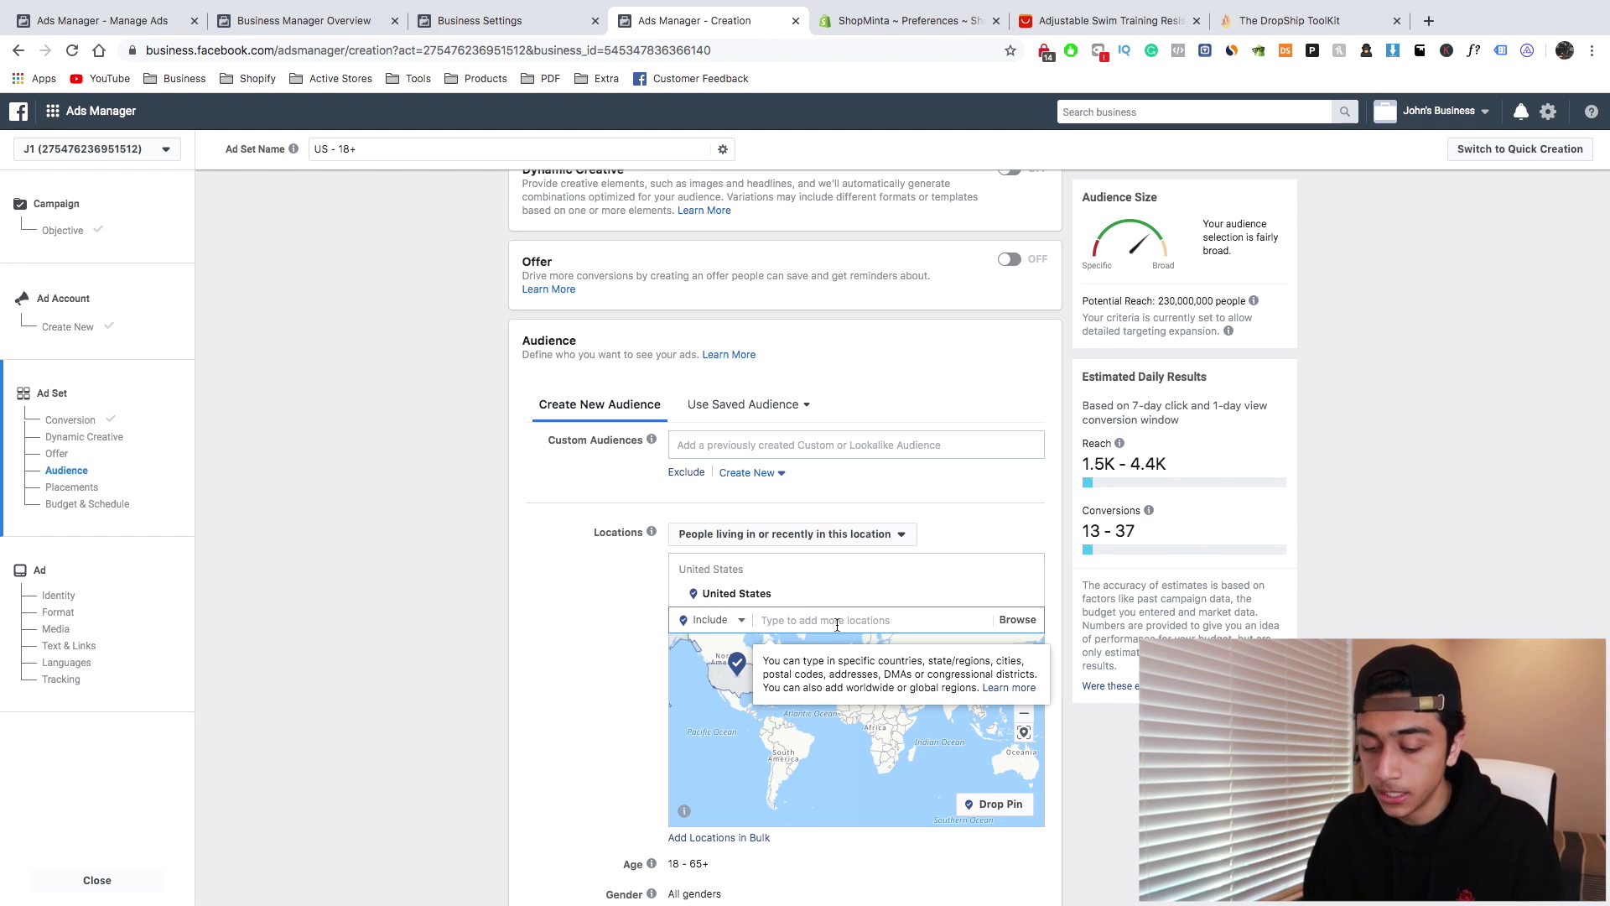
{"action": "type", "text": "canada"}
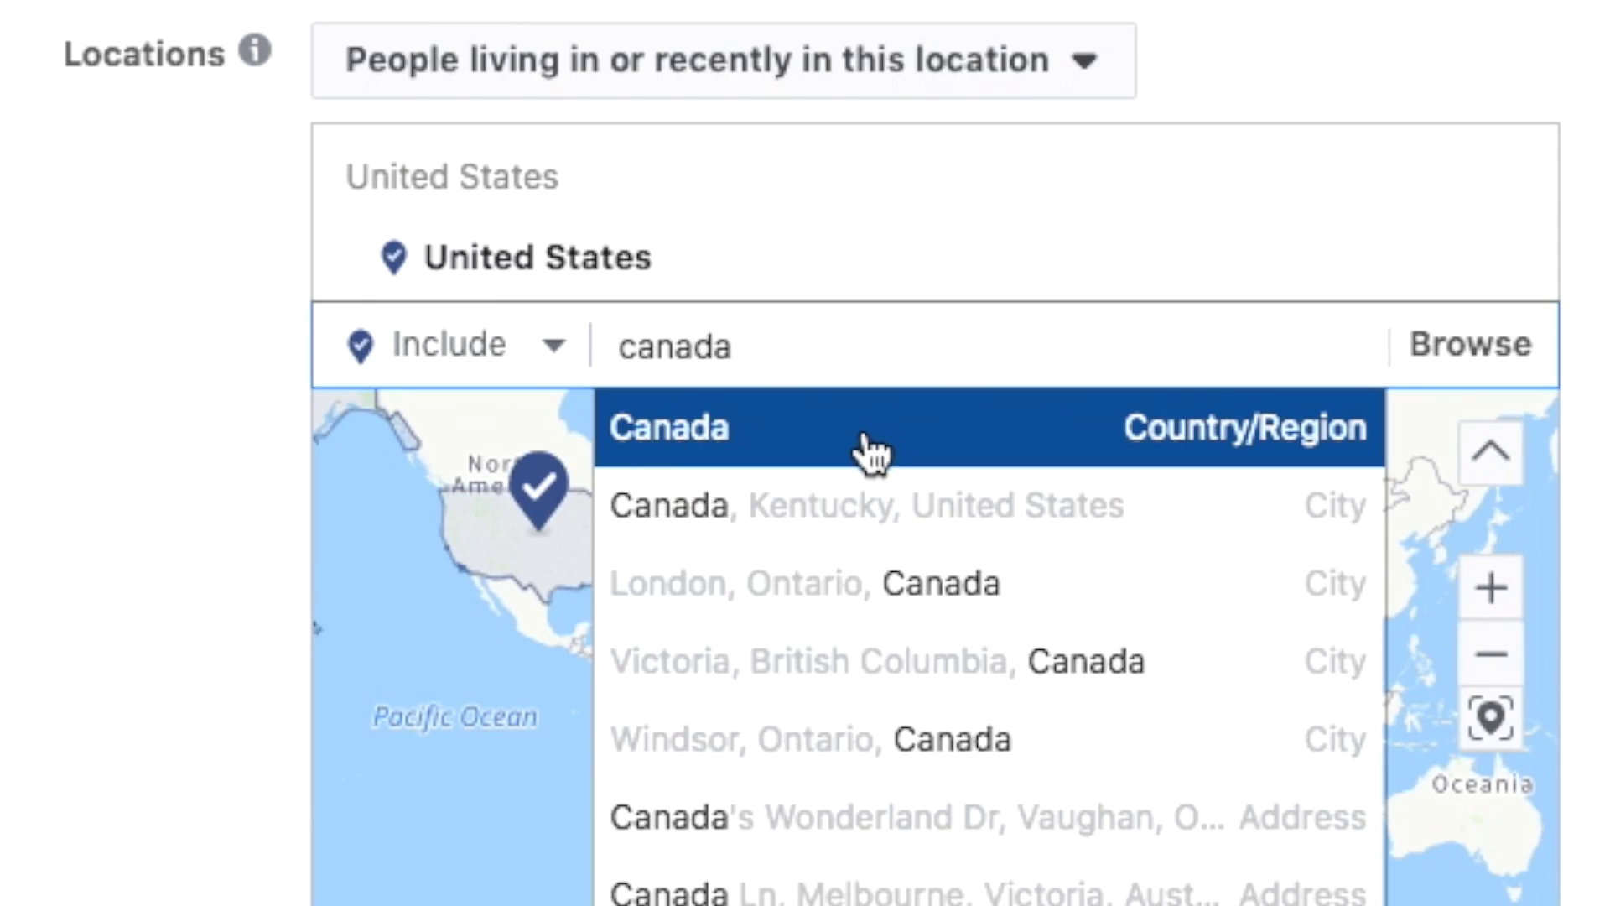
{"action": "left_click", "coordinate": [834, 651]}
{"action": "type", "text": "australia"}
{"action": "key", "text": "Return"}
{"action": "type", "text": "united kingdom"}
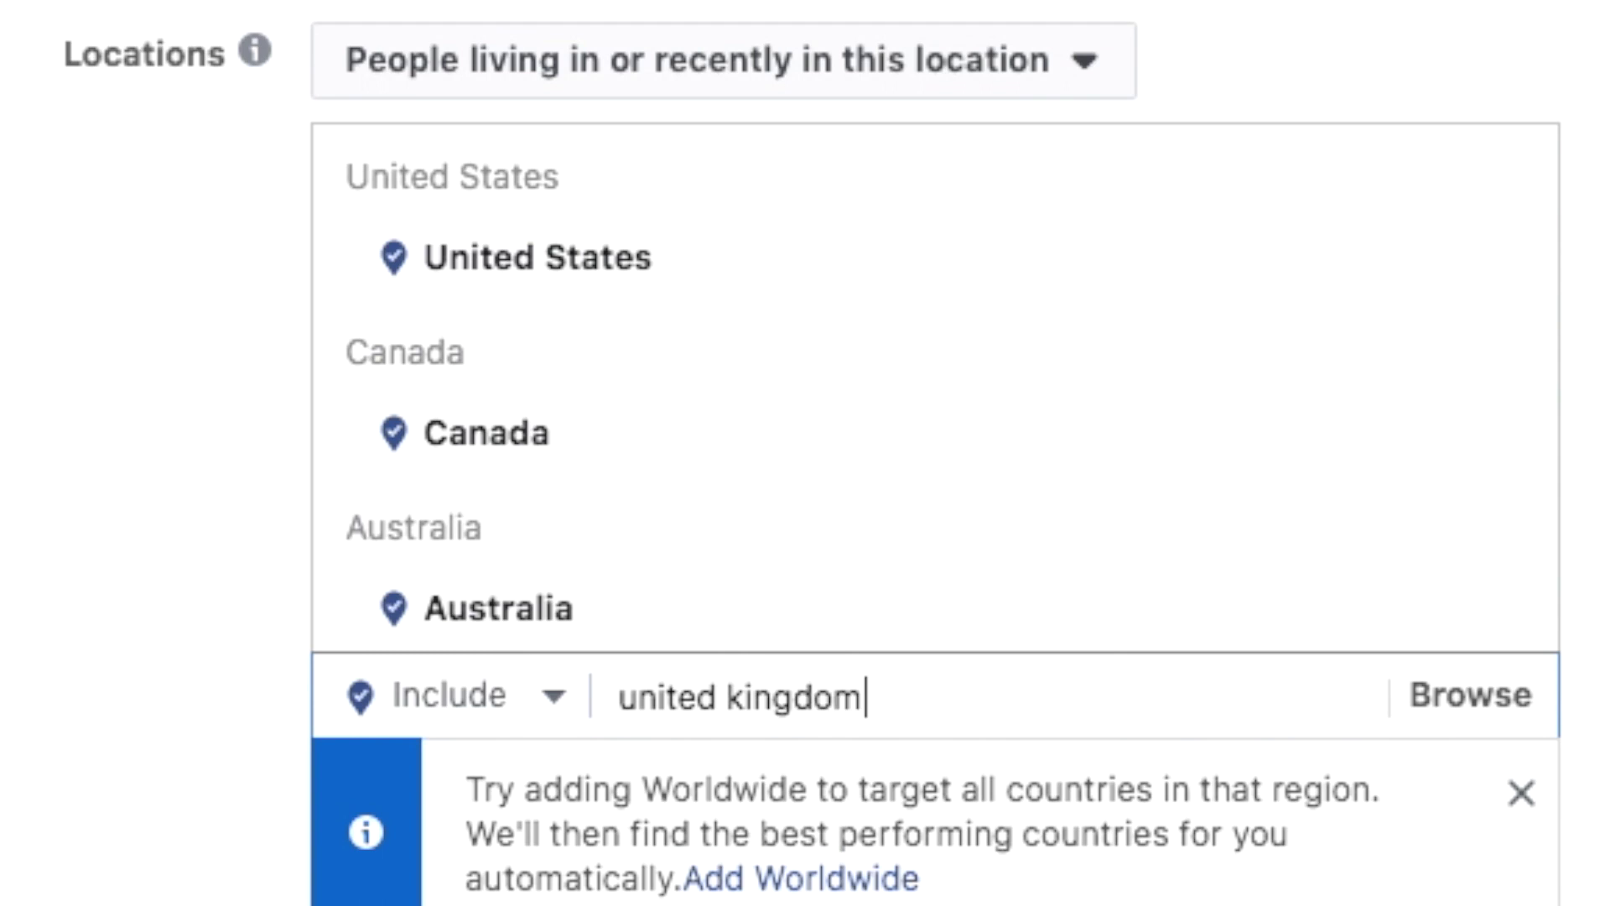
{"action": "key", "text": "Return"}
{"action": "type", "text": "new zealand"}
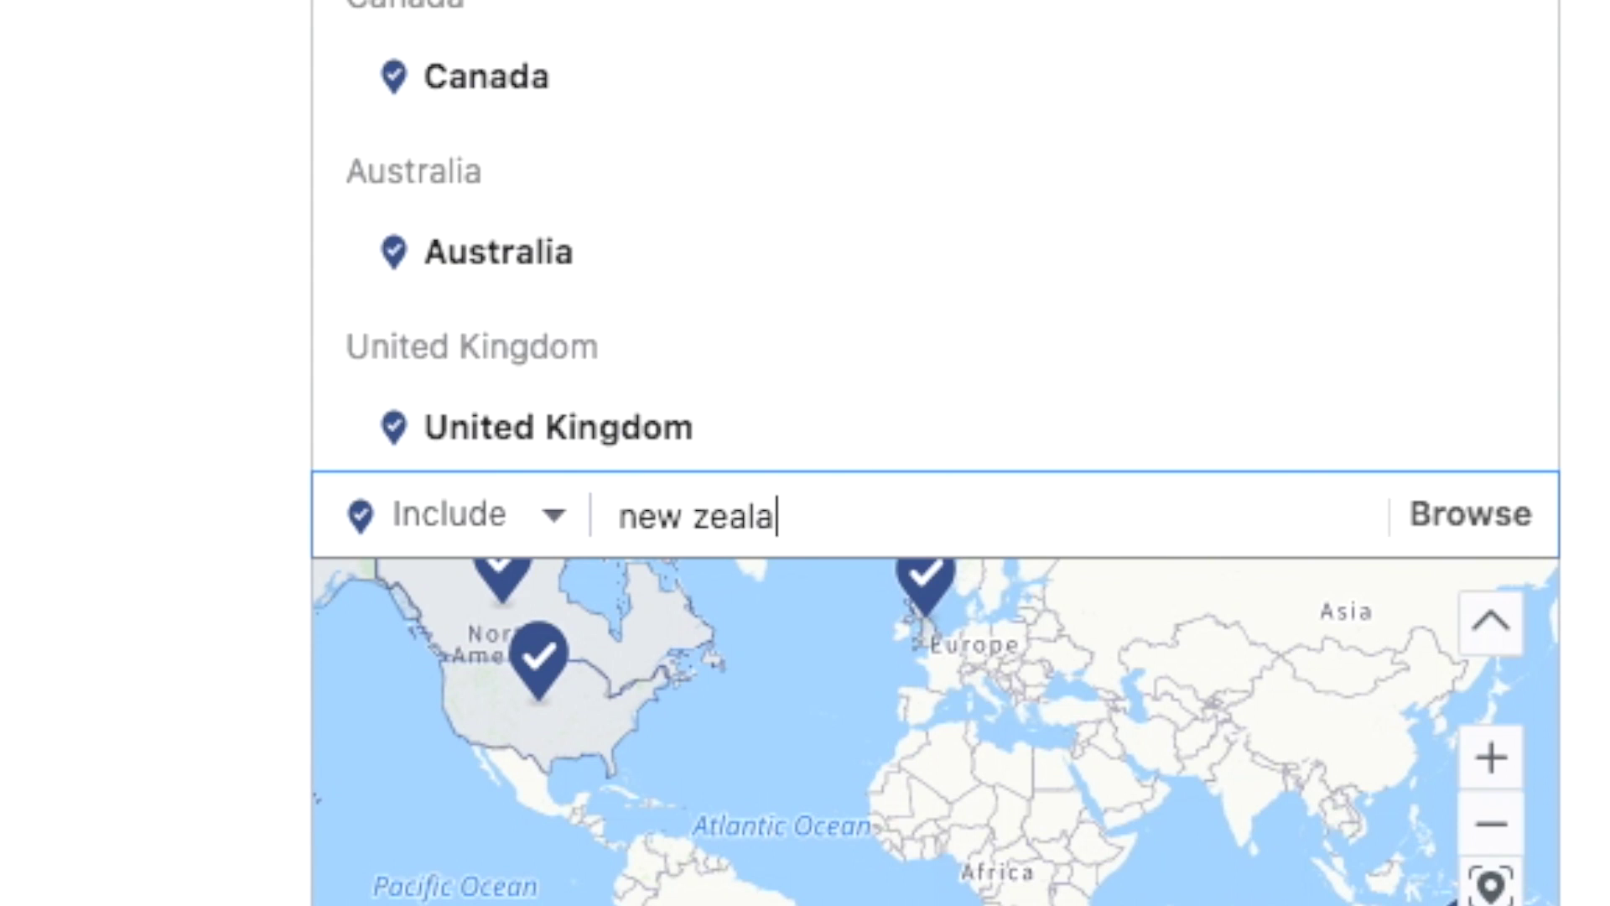
{"action": "key", "text": "Return"}
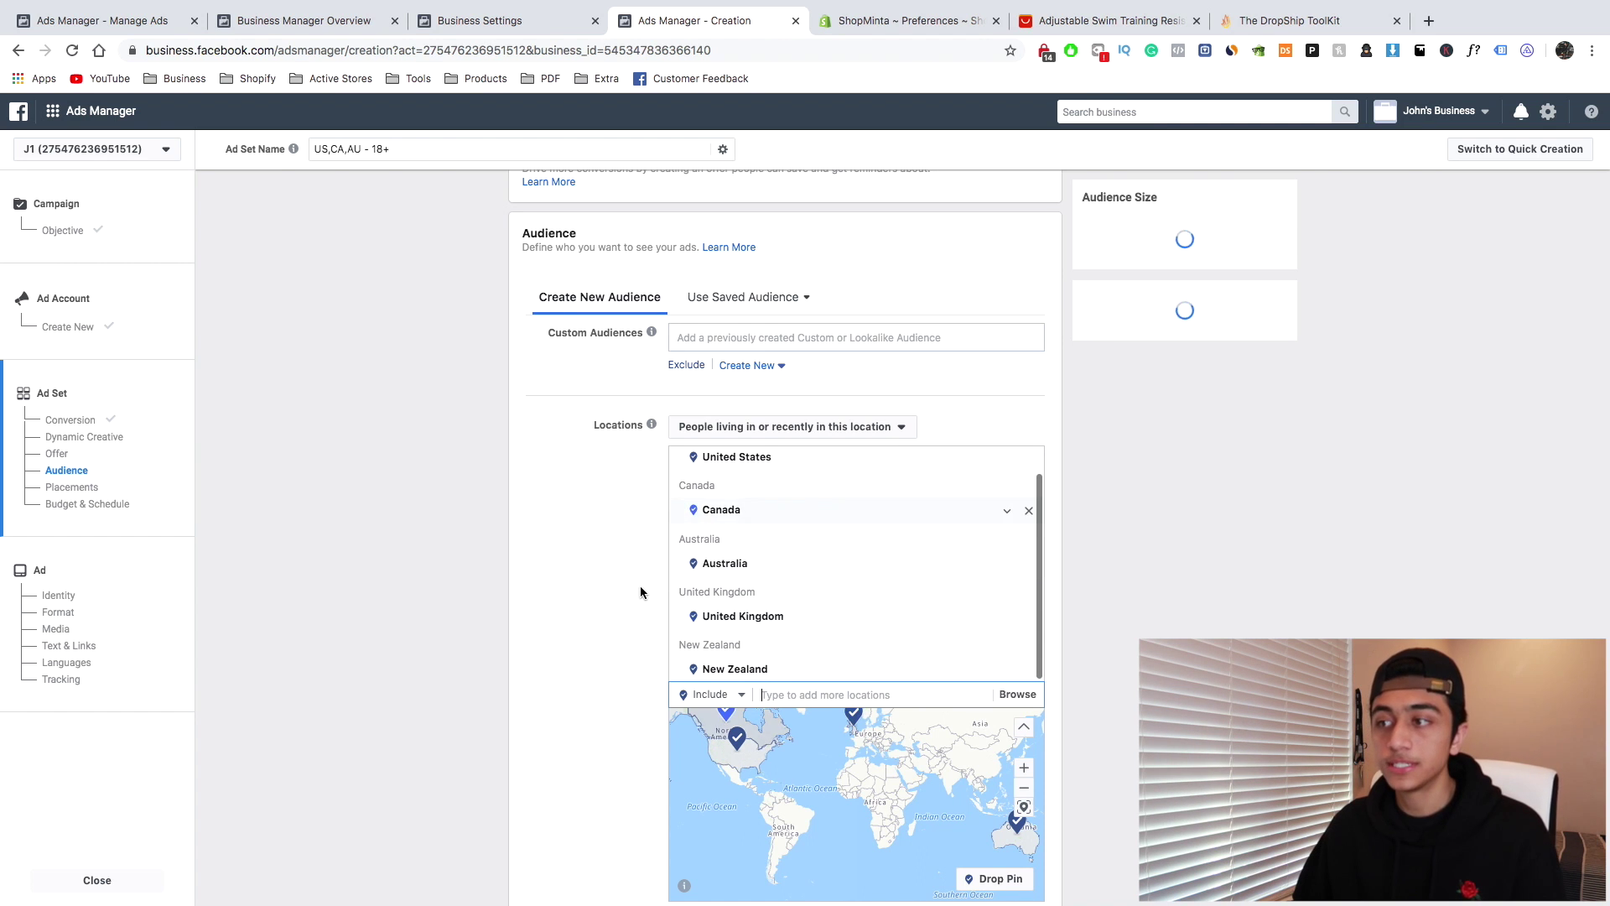
{"action": "left_click", "coordinate": [641, 592]}
{"action": "scroll", "coordinate": [641, 592], "scroll_direction": "up", "scroll_amount": 1}
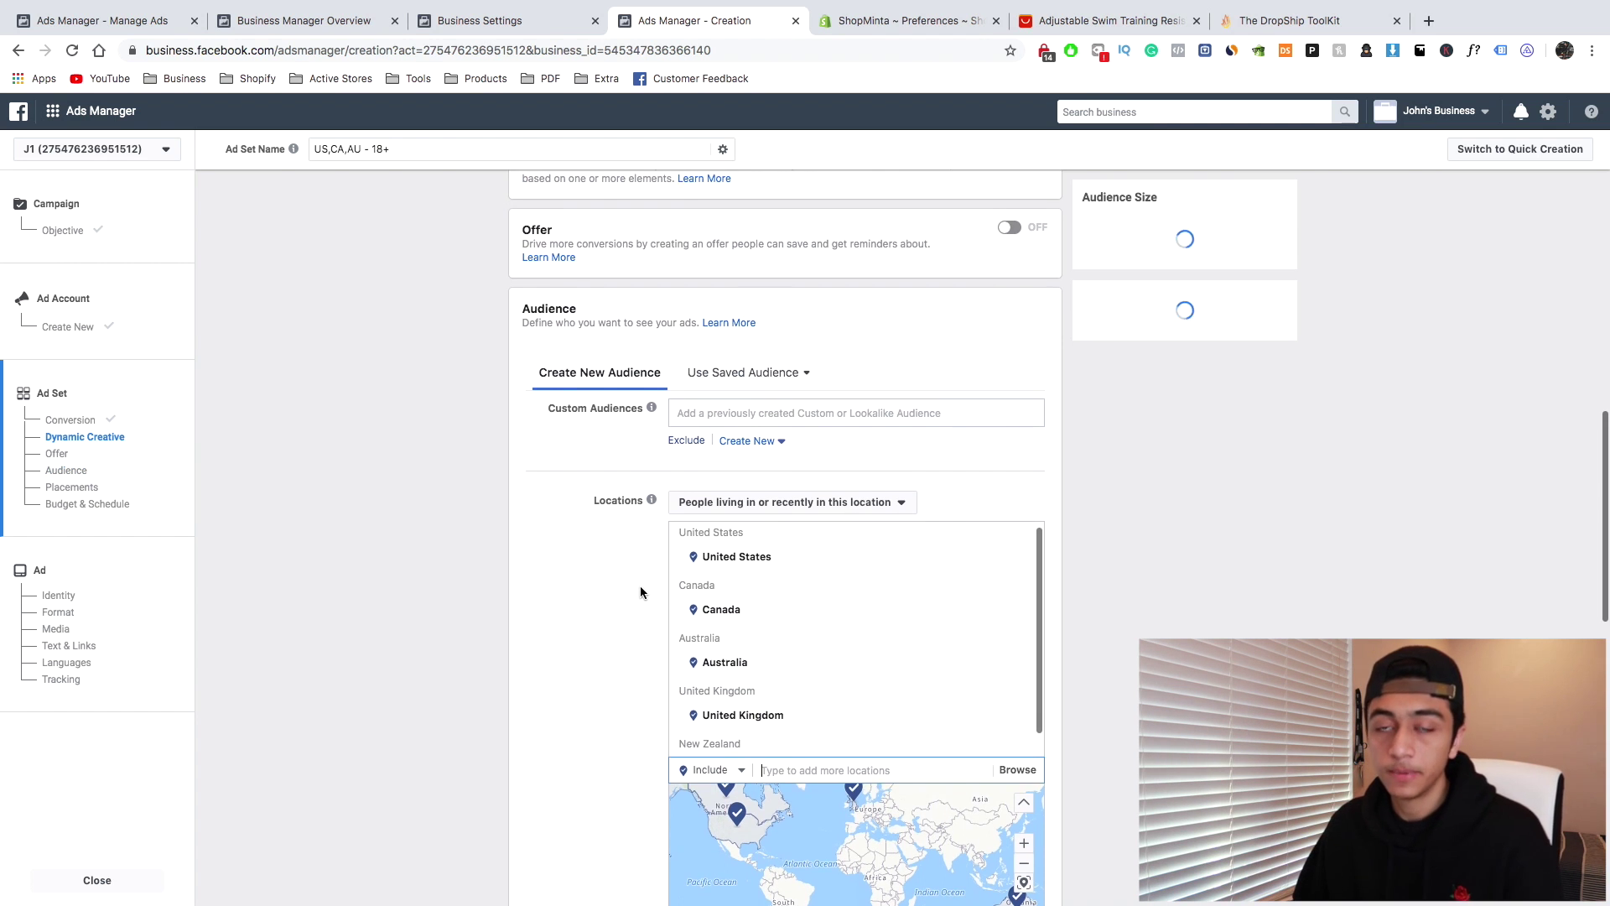
{"action": "scroll", "coordinate": [898, 627], "scroll_direction": "down", "scroll_amount": 1}
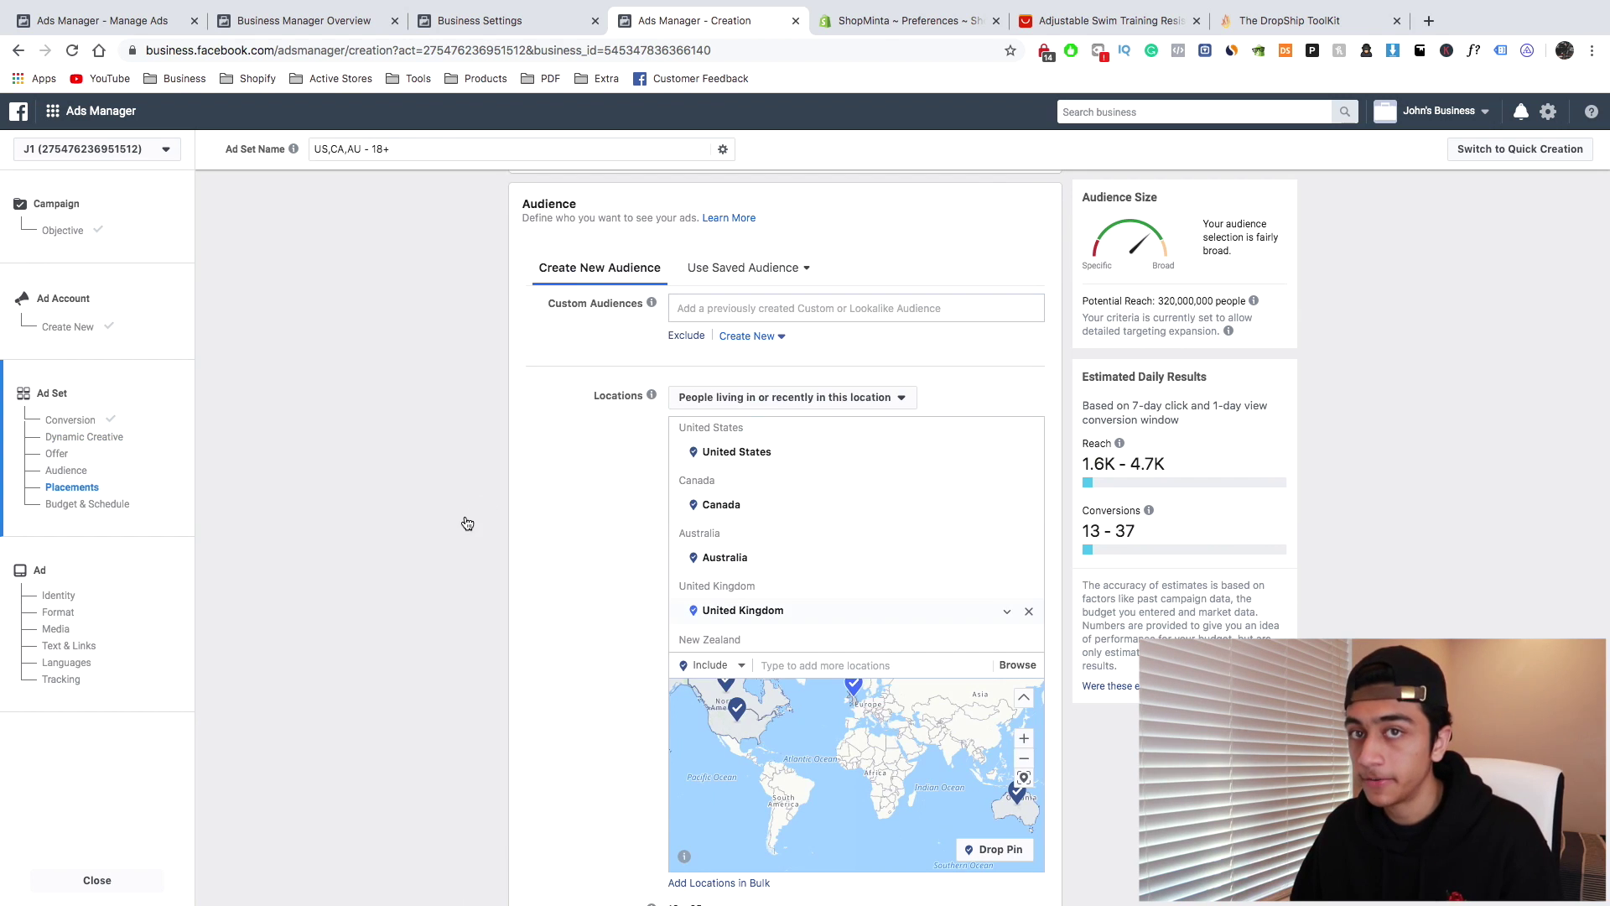
Open the audience's detailed targeting for editing and check the swim training belt's AliExpress product page
{"action": "scroll", "coordinate": [466, 519], "scroll_direction": "down", "scroll_amount": 2}
{"action": "scroll", "coordinate": [465, 516], "scroll_direction": "down", "scroll_amount": 4}
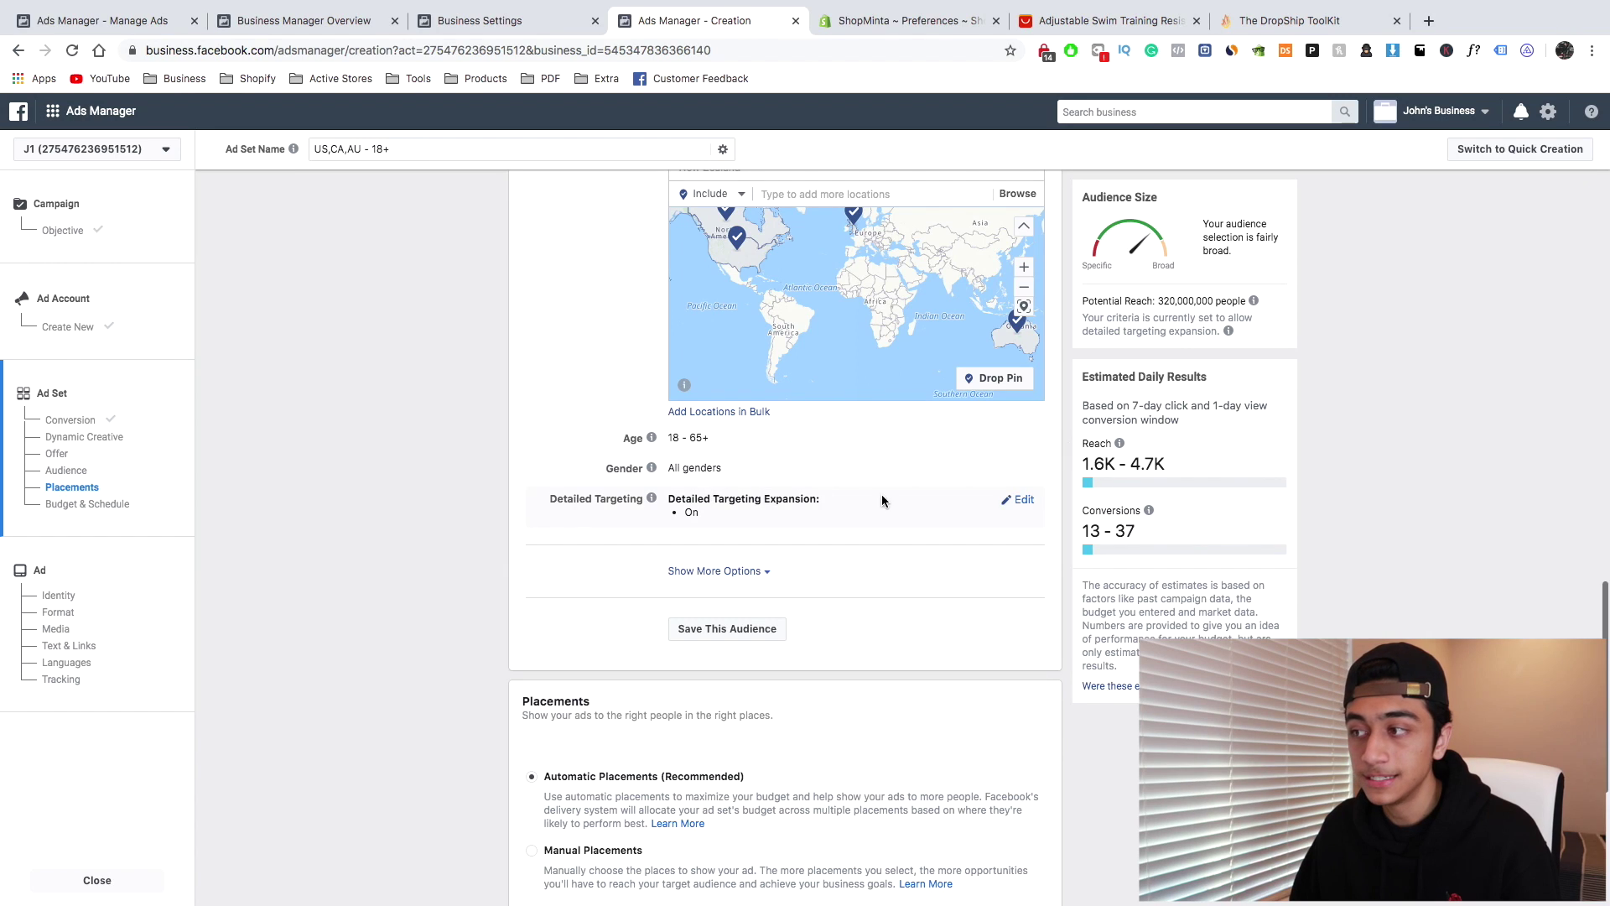
{"action": "left_click", "coordinate": [1020, 500]}
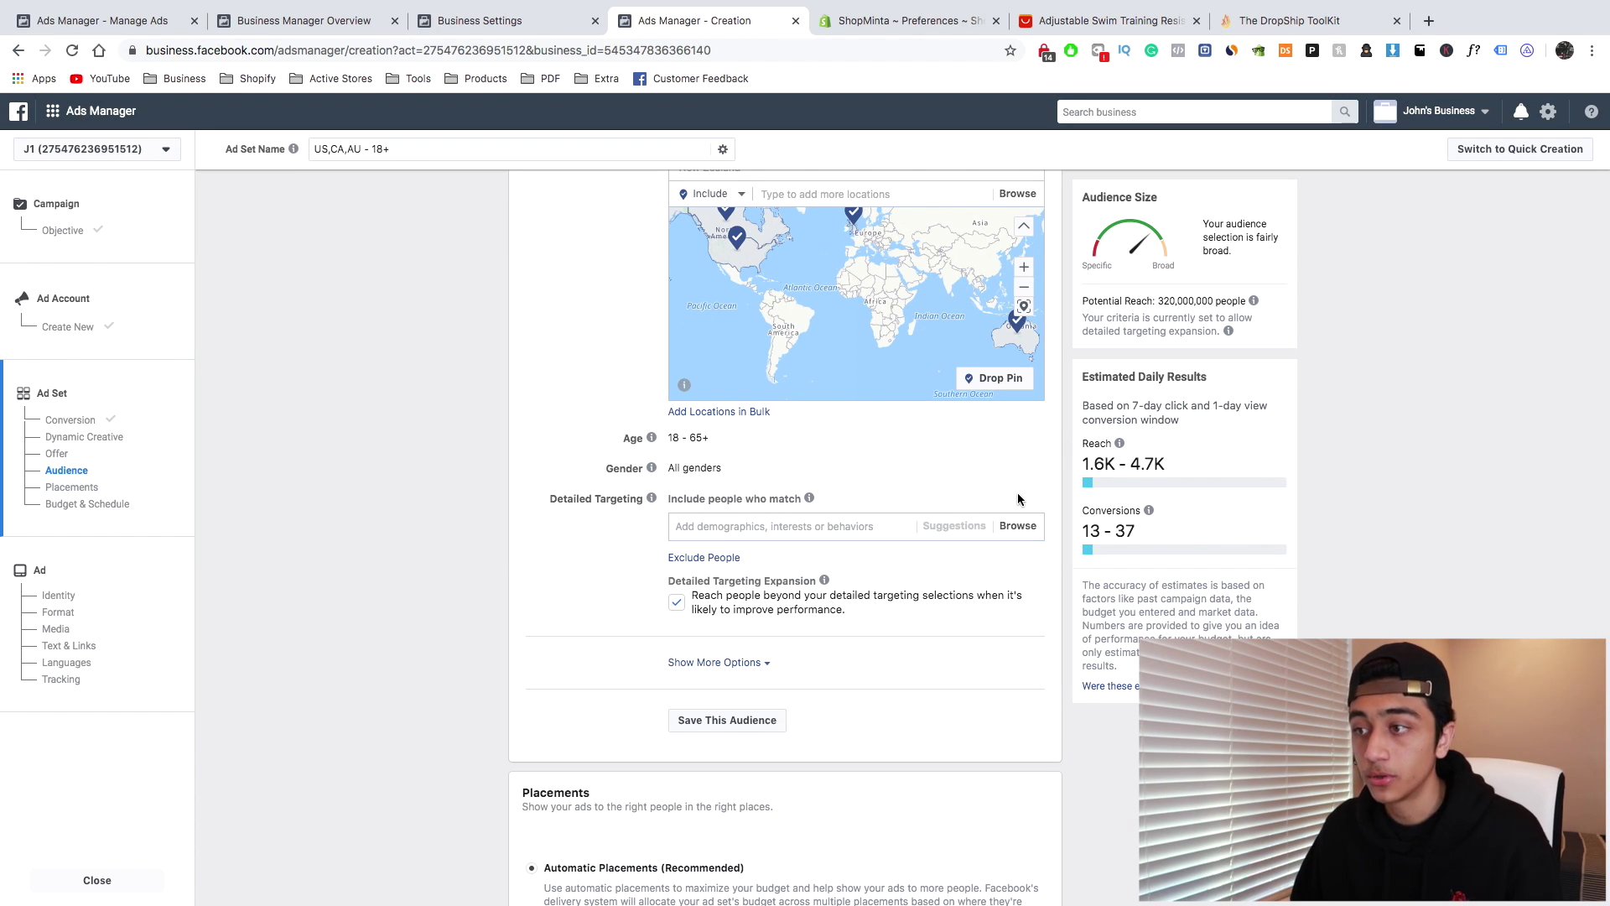
{"action": "left_click", "coordinate": [1063, 11]}
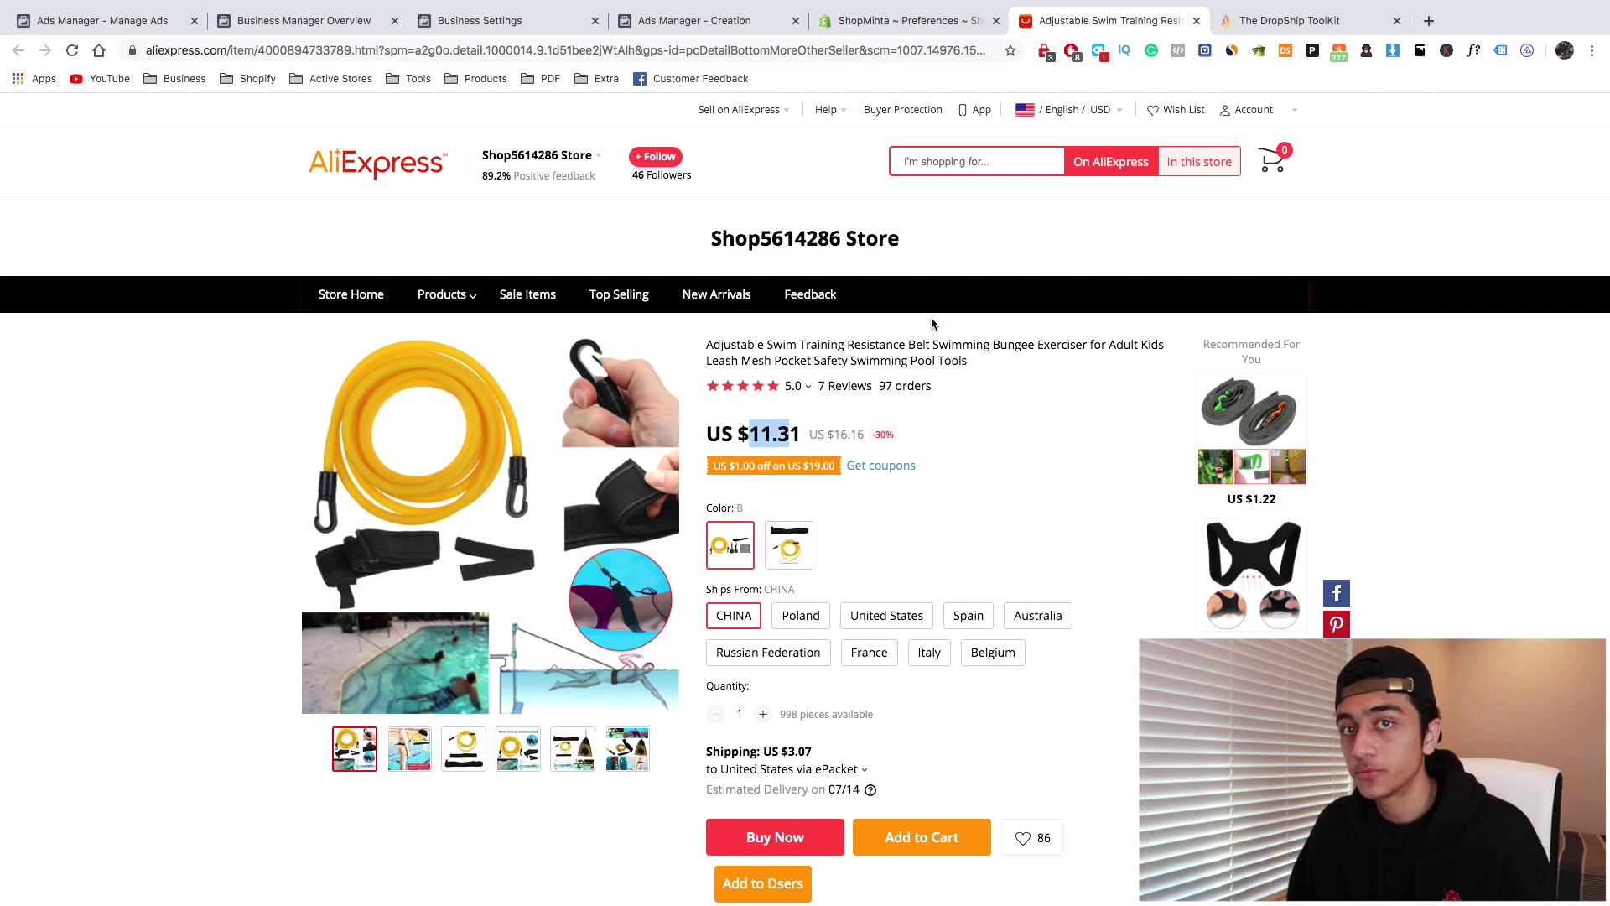
{"action": "left_click", "coordinate": [711, 24]}
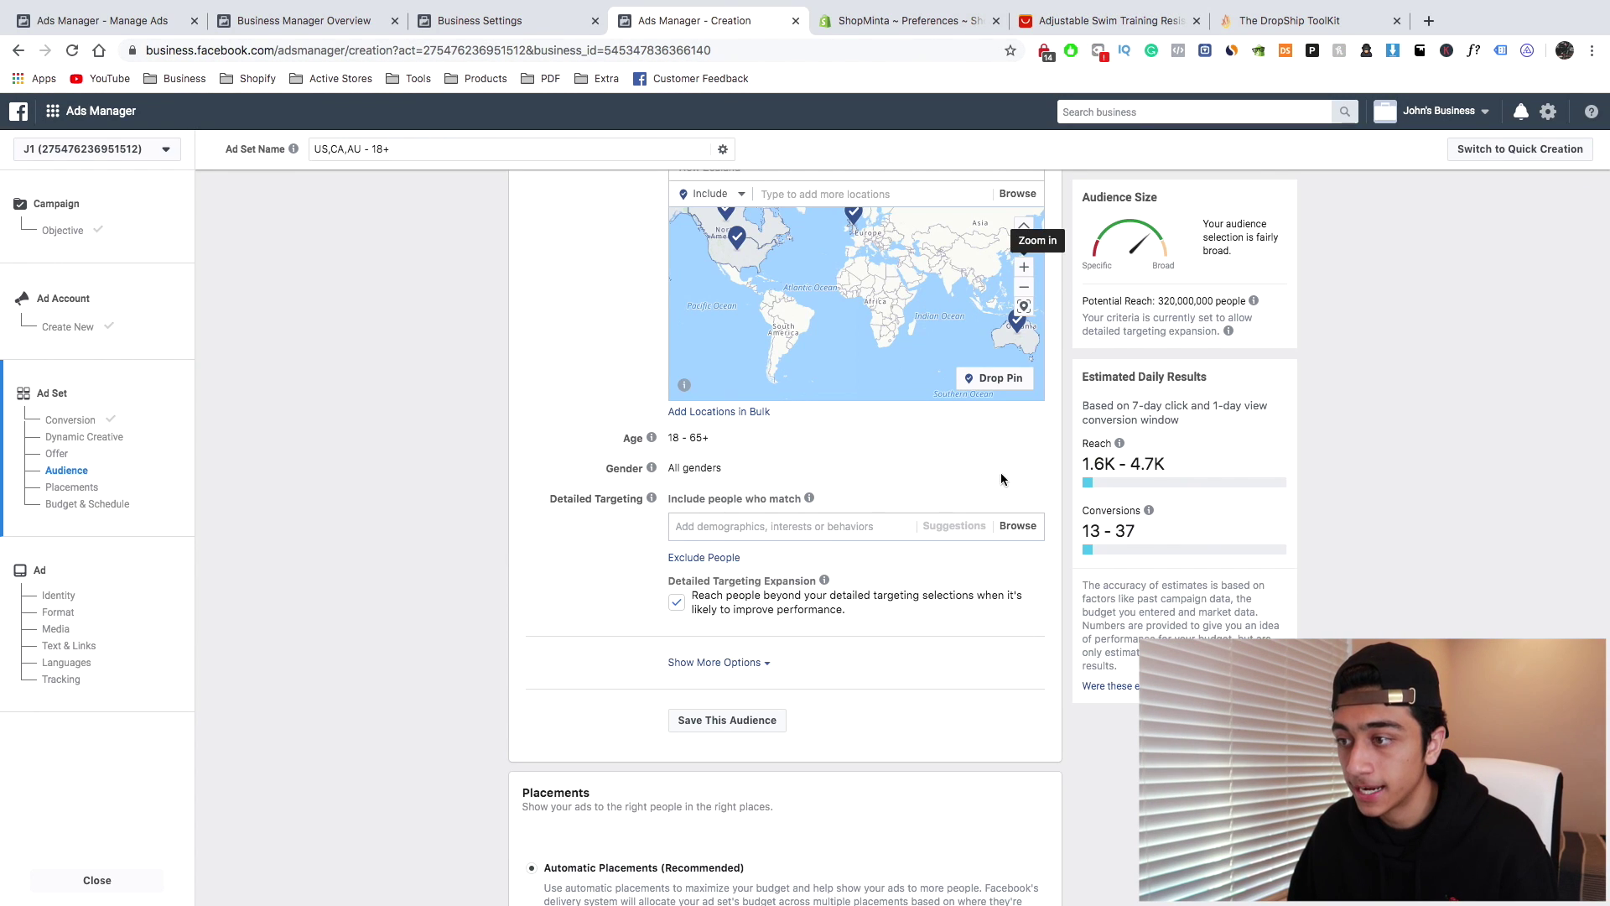
Turn off Detailed Targeting Expansion and include people matching the Swimming interest under Sports and outdoors > Sports
{"action": "left_click", "coordinate": [681, 604]}
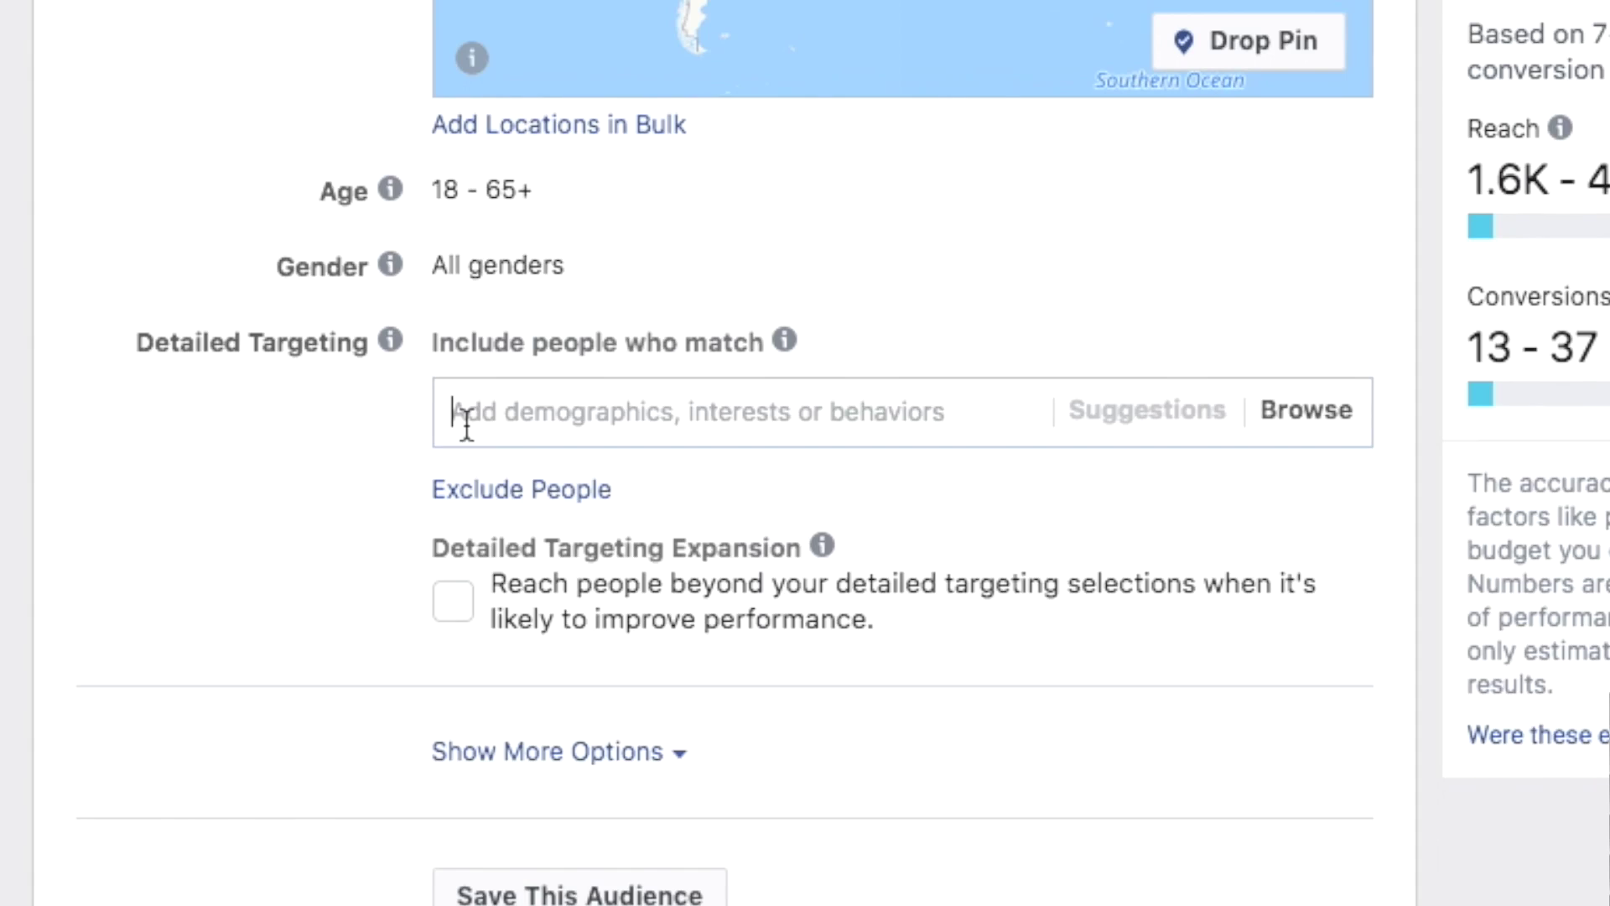
{"action": "left_click", "coordinate": [682, 526]}
{"action": "type", "text": "swimming"}
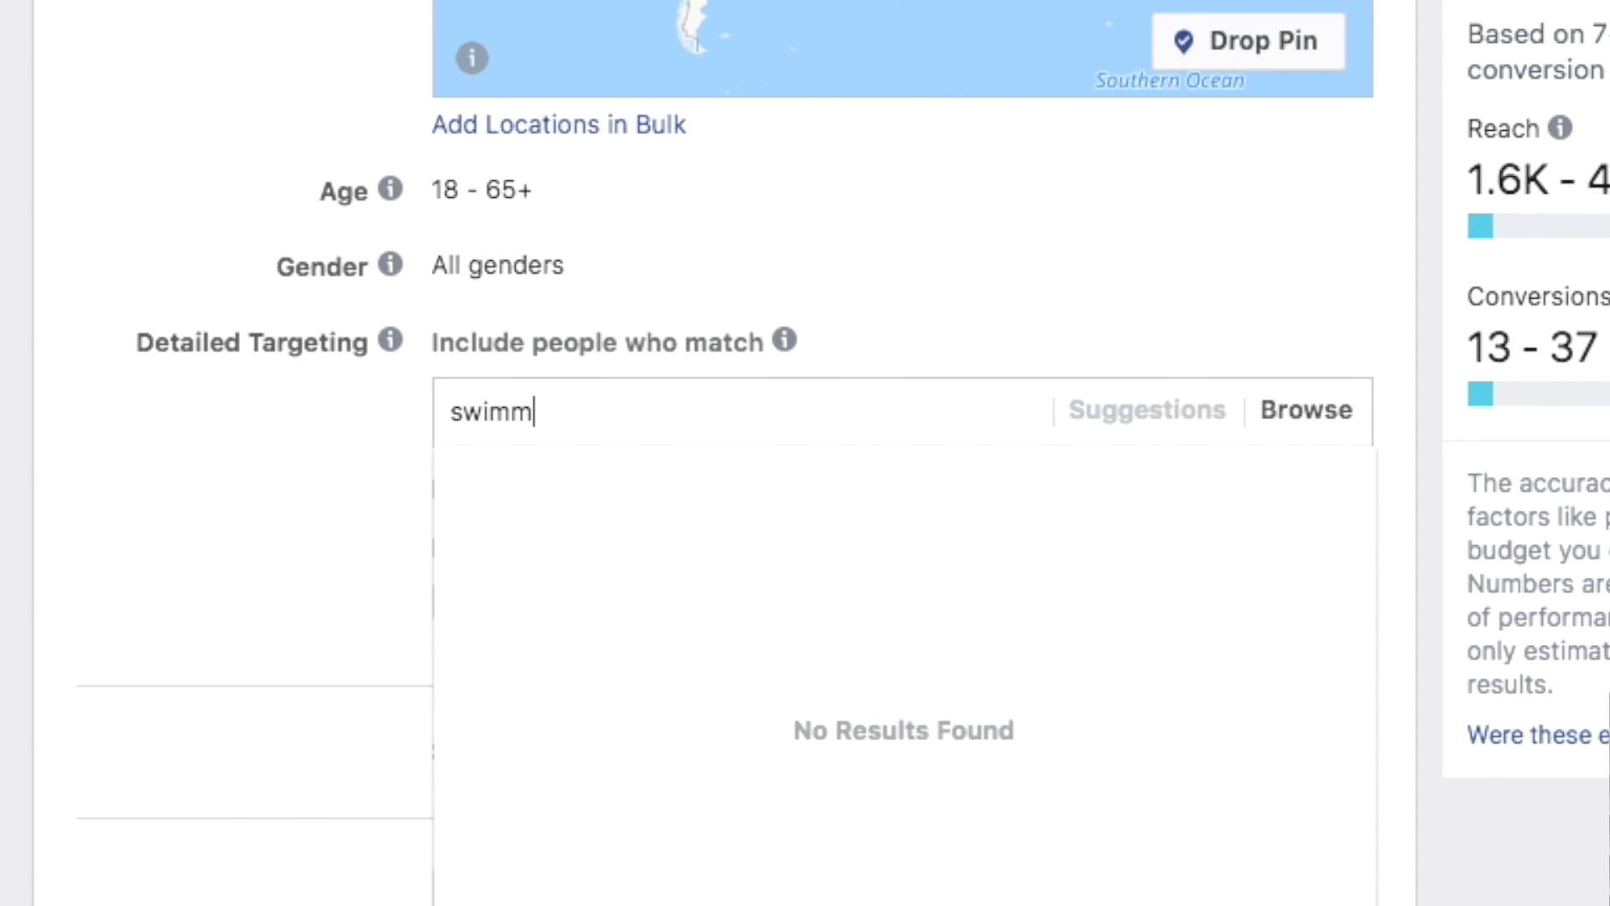
{"action": "left_click", "coordinate": [847, 495]}
{"action": "left_click", "coordinate": [276, 538]}
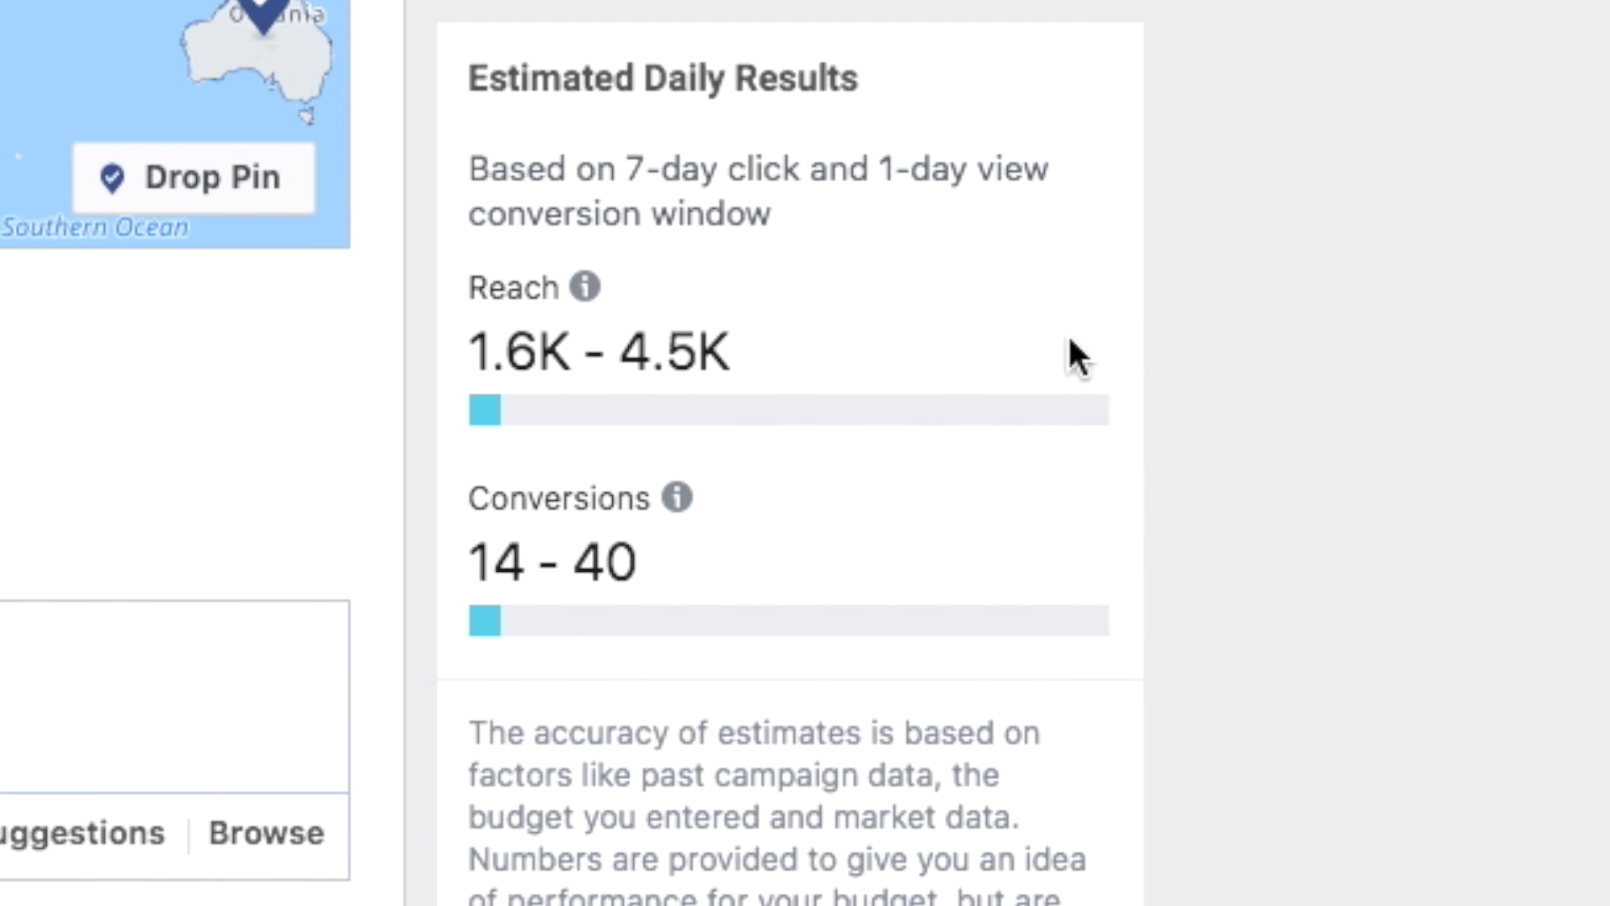
Examine the estimated daily reach and conversions for the Swimming audience
{"action": "left_click_drag", "start_coordinate": [471, 351], "coordinate": [665, 365]}
{"action": "left_click", "coordinate": [807, 390]}
{"action": "left_click_drag", "start_coordinate": [468, 351], "coordinate": [707, 606]}
{"action": "left_click", "coordinate": [706, 587]}
{"action": "left_click_drag", "start_coordinate": [723, 524], "coordinate": [906, 524]}
{"action": "left_click", "coordinate": [908, 524]}
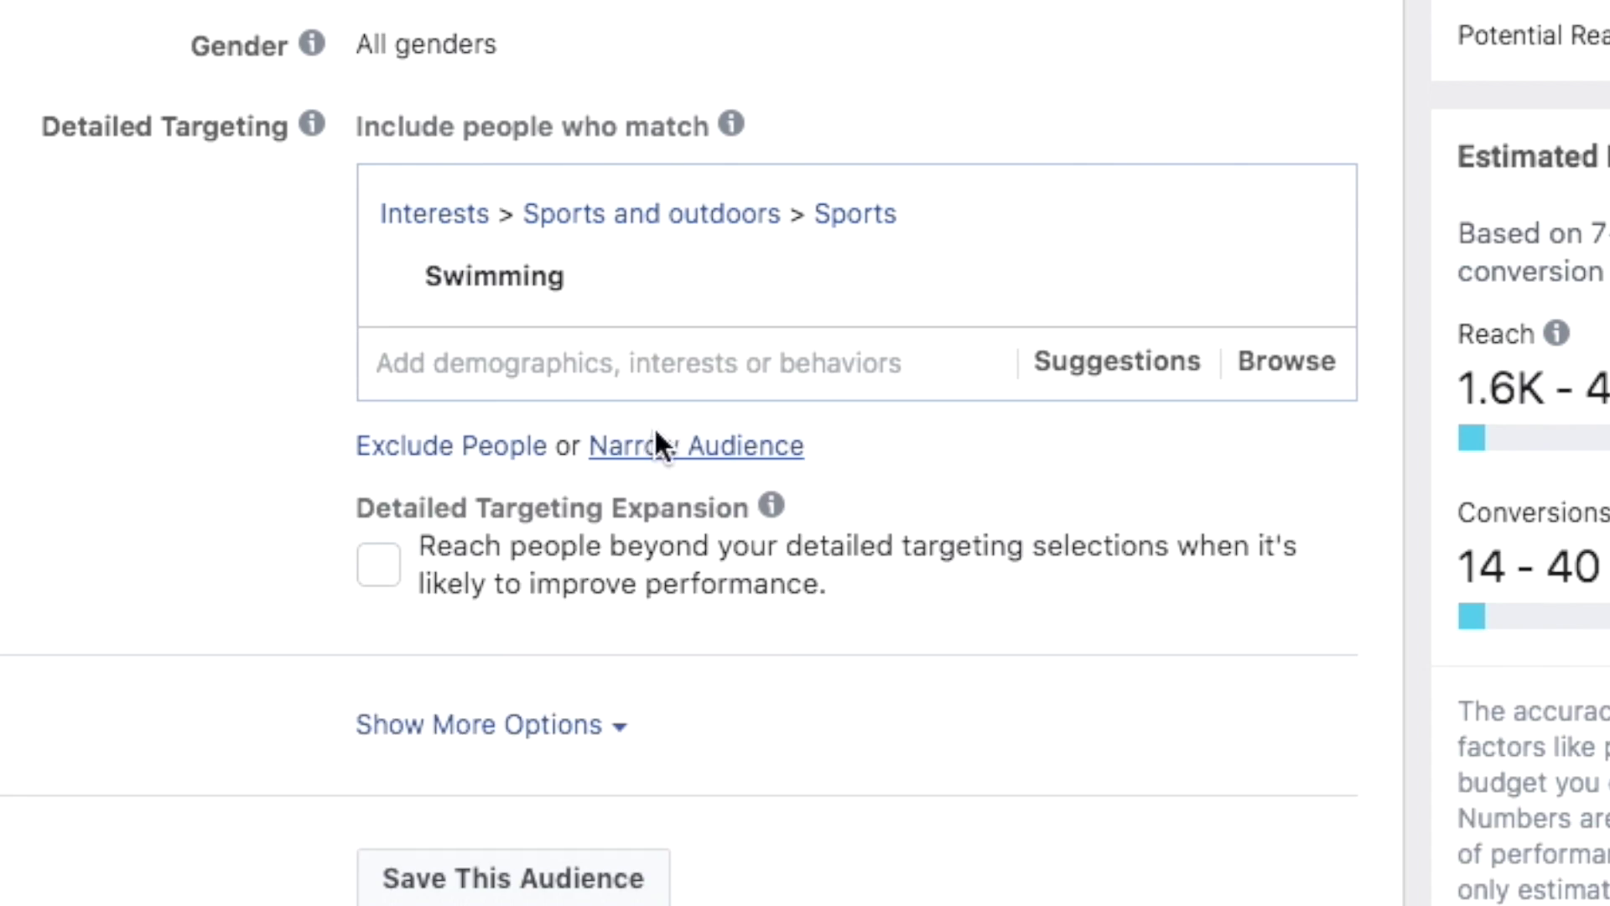
Try narrowing the Swimming audience to people who also match the Engaged Shoppers behavior, and remove that condition again
{"action": "left_click", "coordinate": [657, 445]}
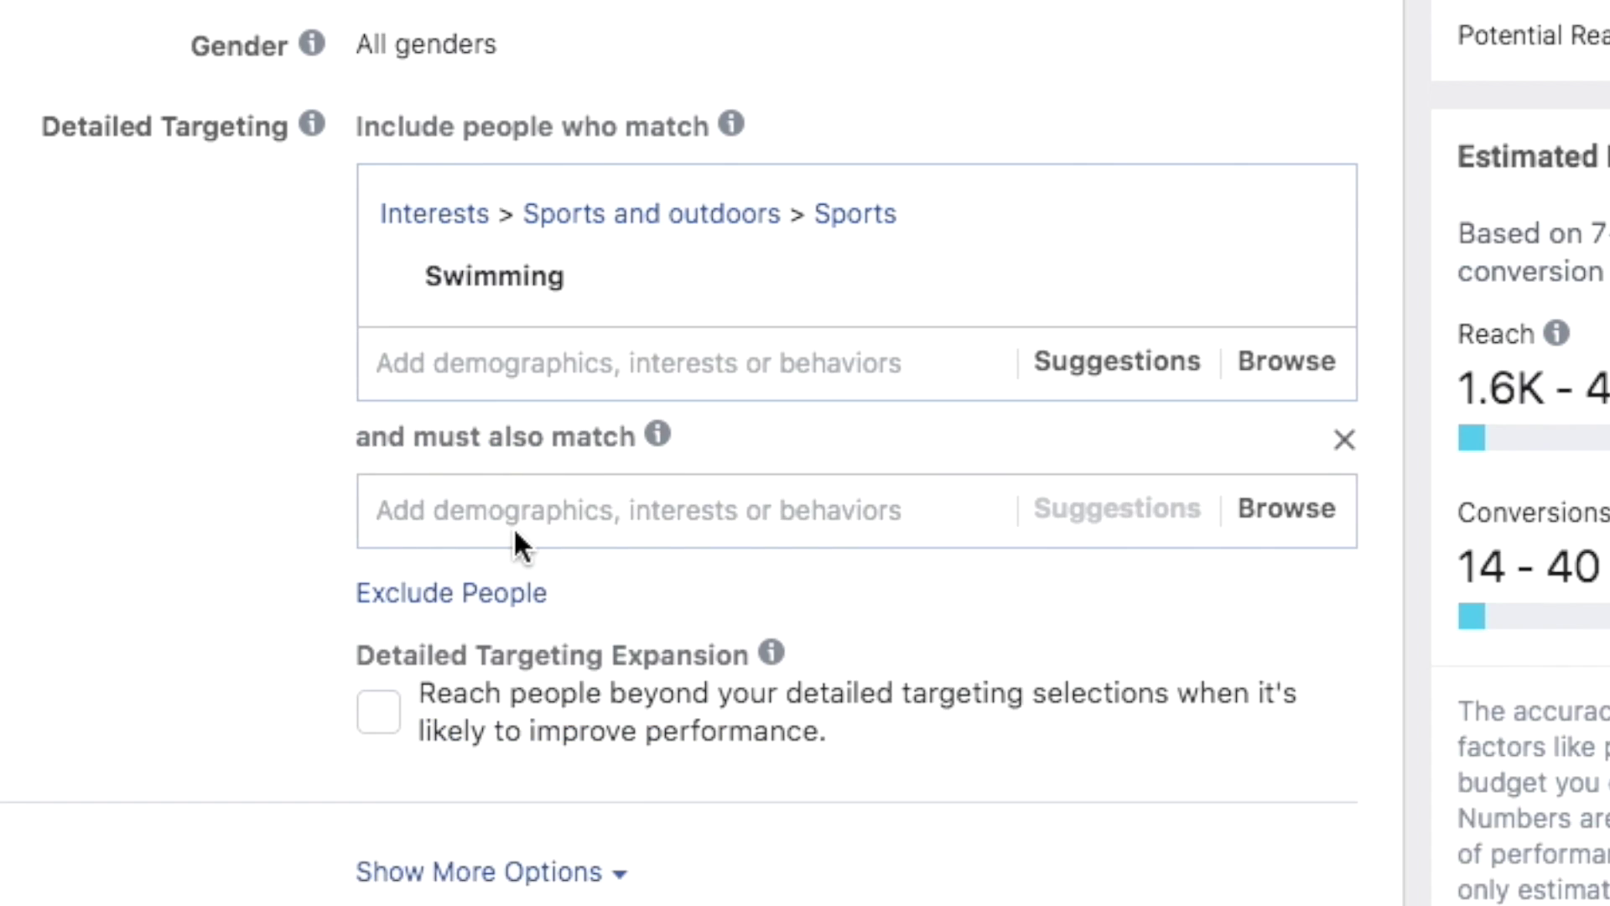
{"action": "type", "text": "Enagged sho"}
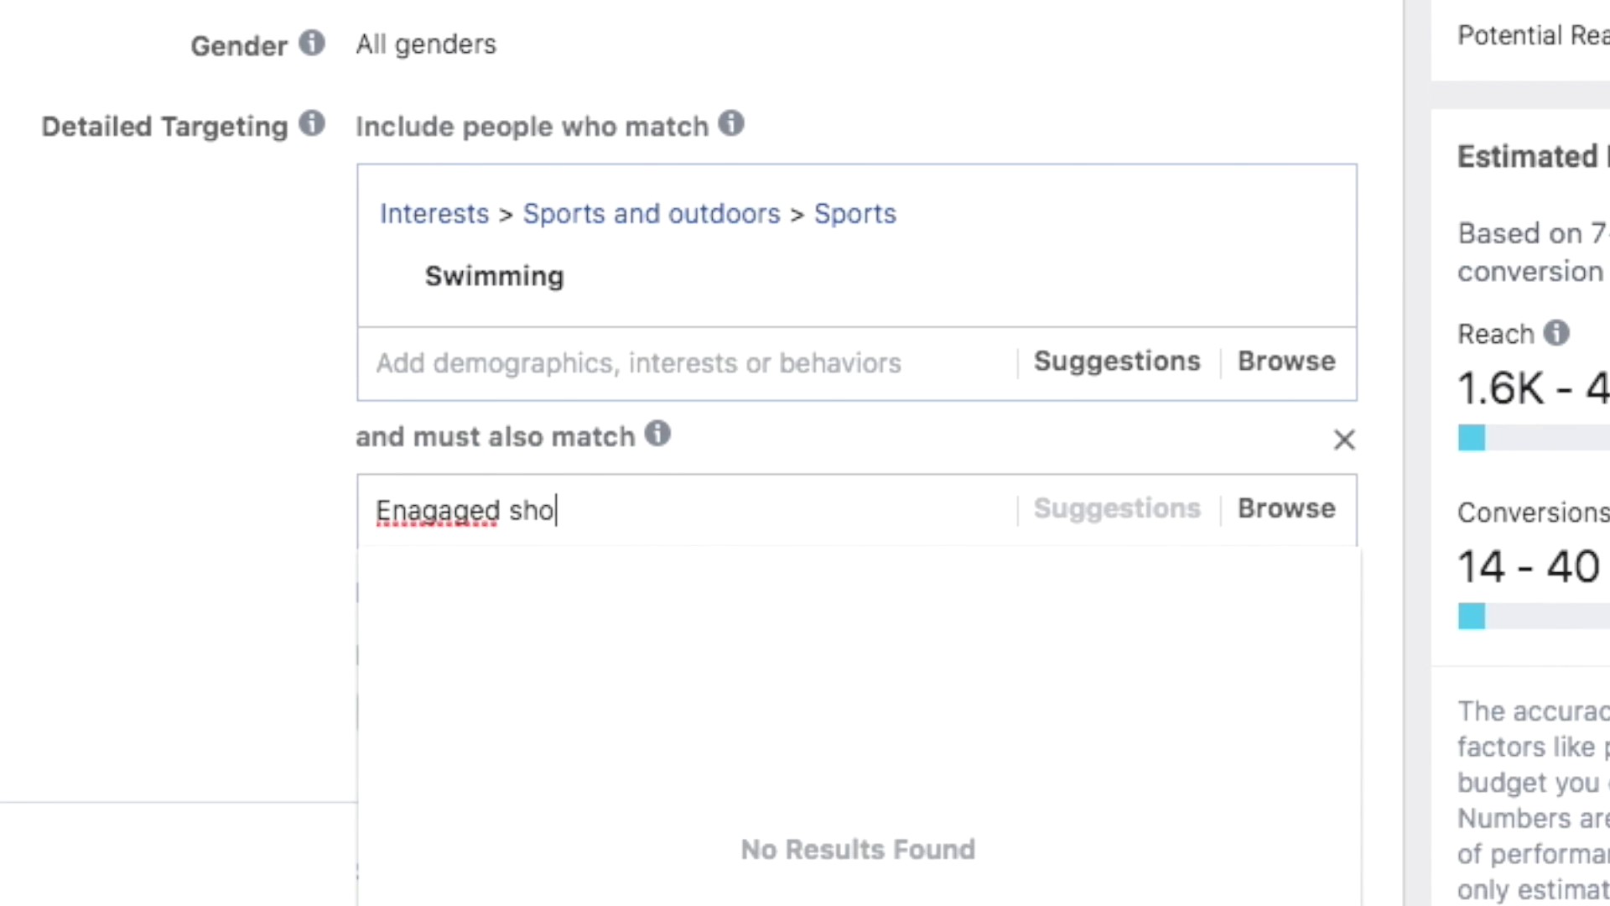
{"action": "type", "text": "ed shopper"}
{"action": "type", "text": "s"}
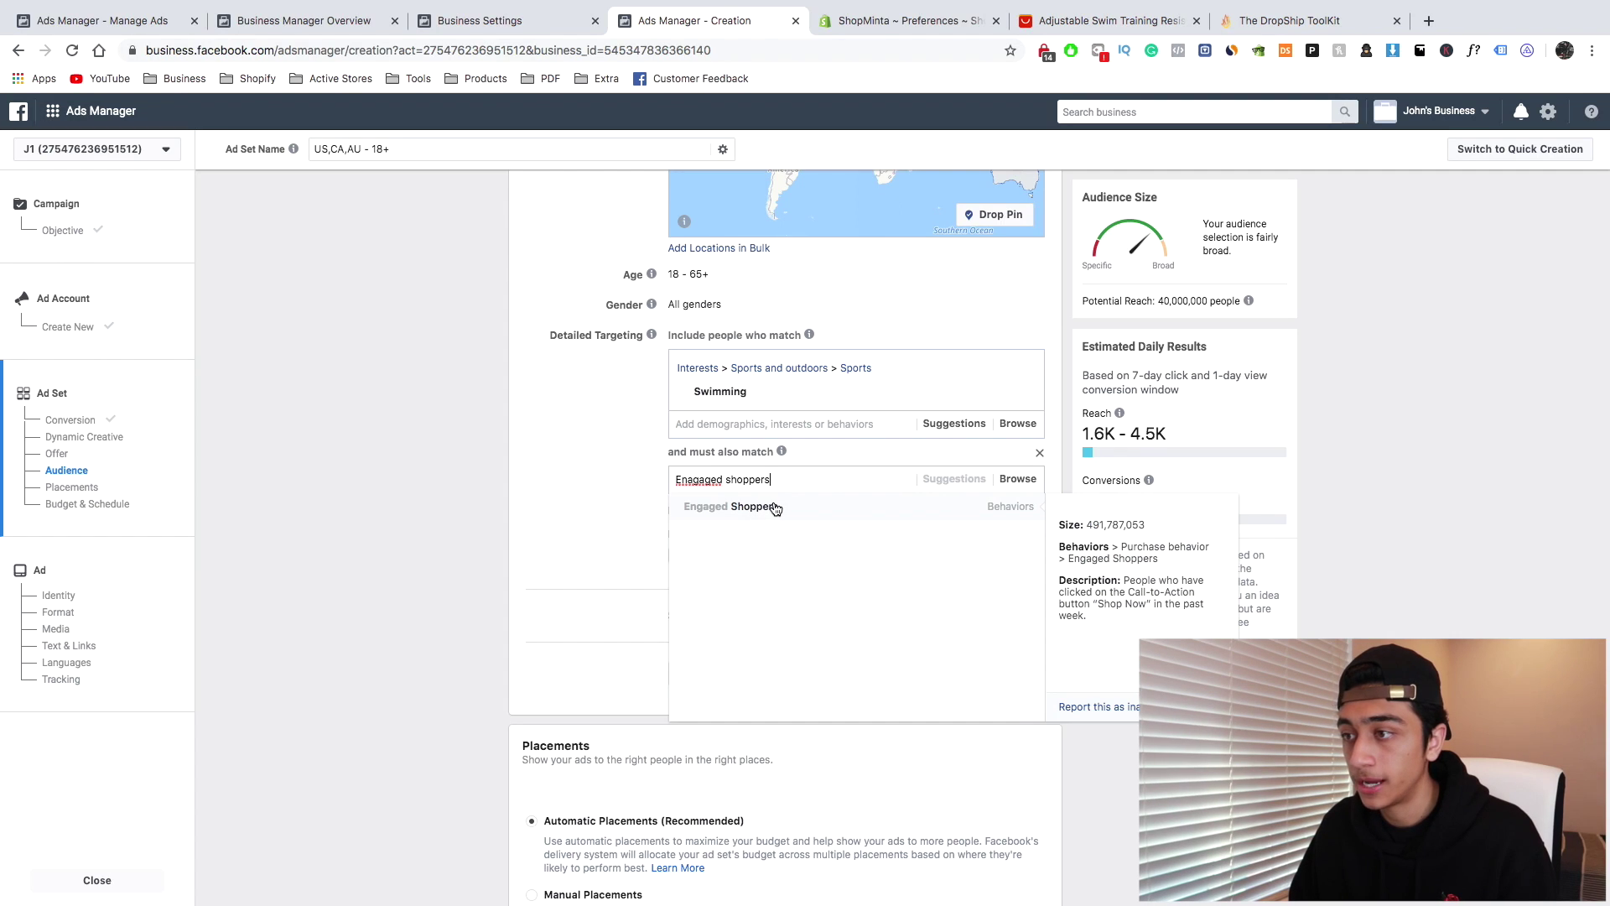
{"action": "left_click", "coordinate": [775, 508]}
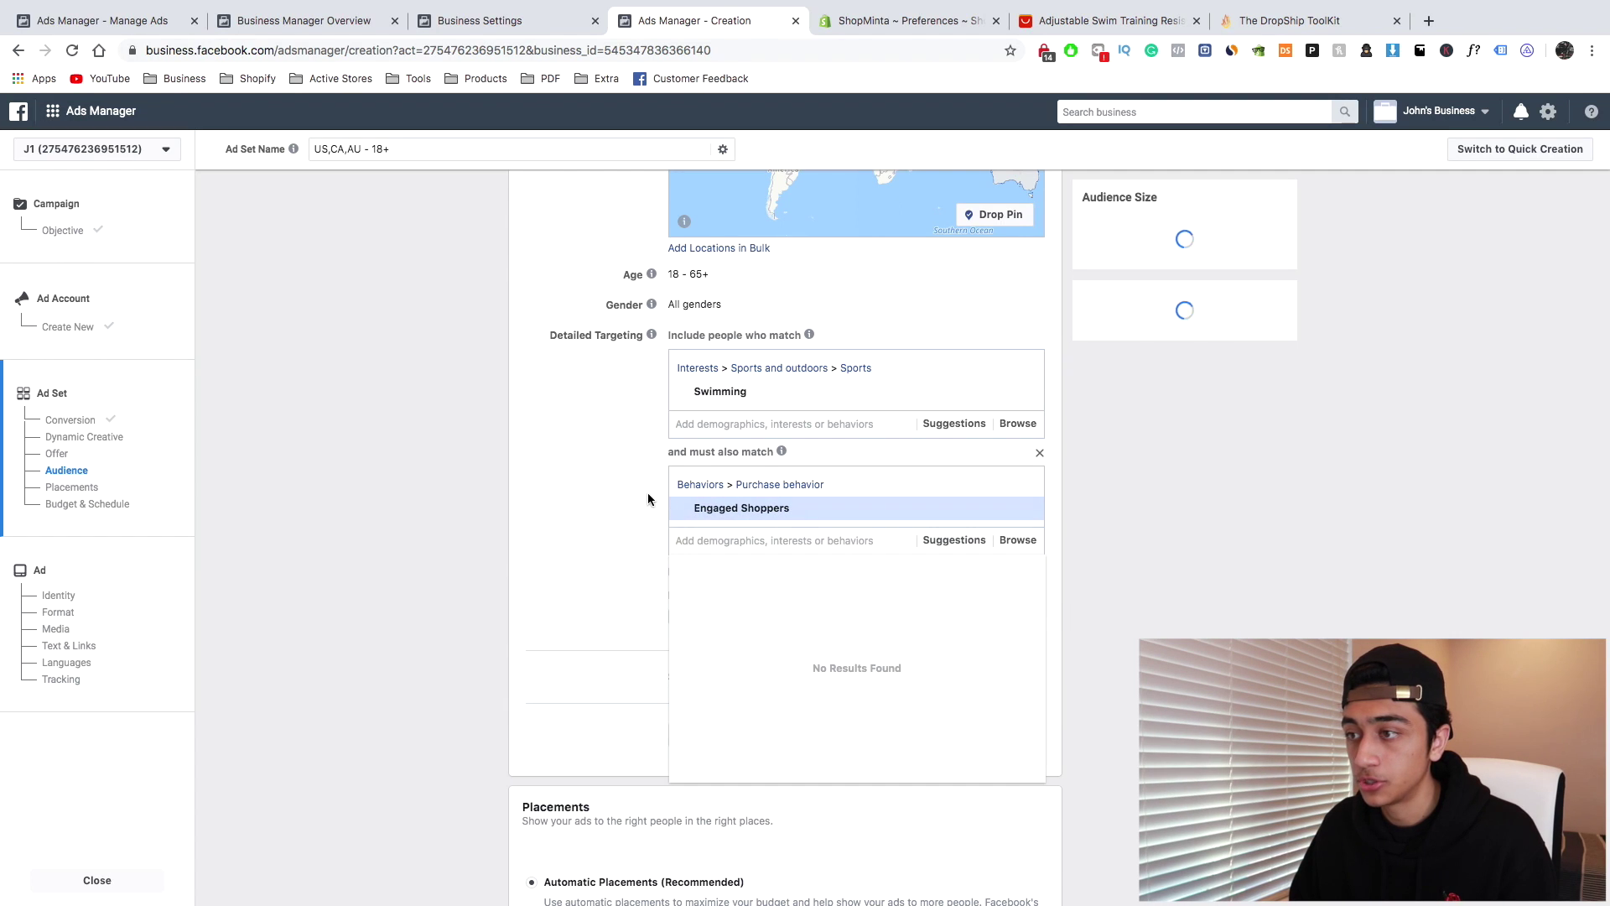
{"action": "left_click", "coordinate": [1040, 455]}
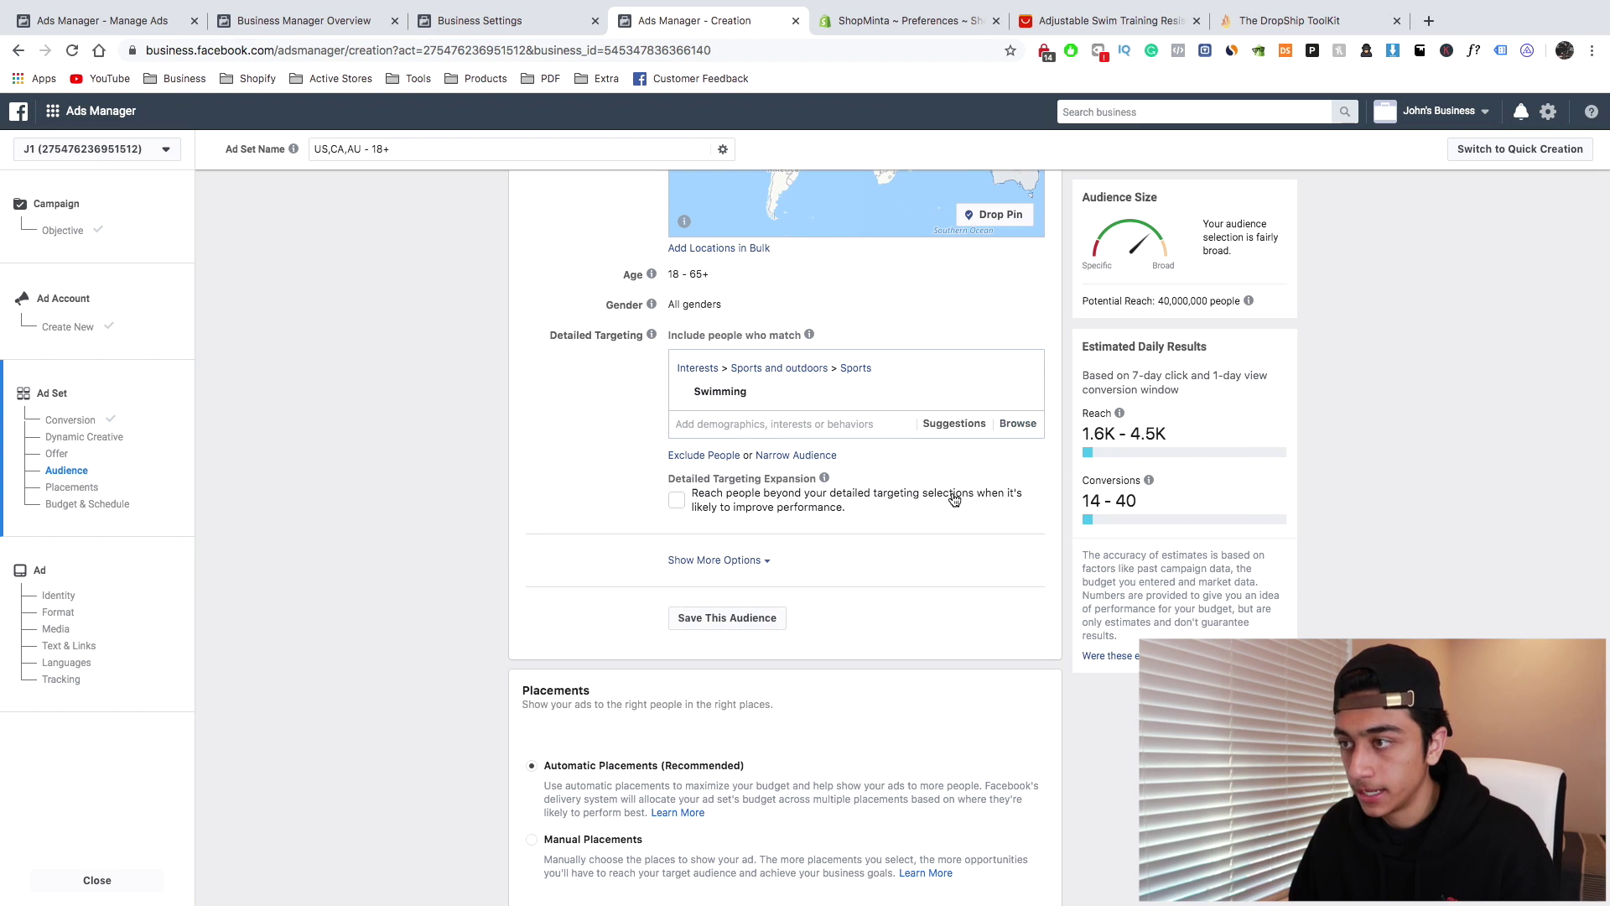
Show the additional audience options and open the languages setting for editing
{"action": "scroll", "coordinate": [813, 561], "scroll_direction": "down", "scroll_amount": 1}
{"action": "left_click", "coordinate": [714, 542]}
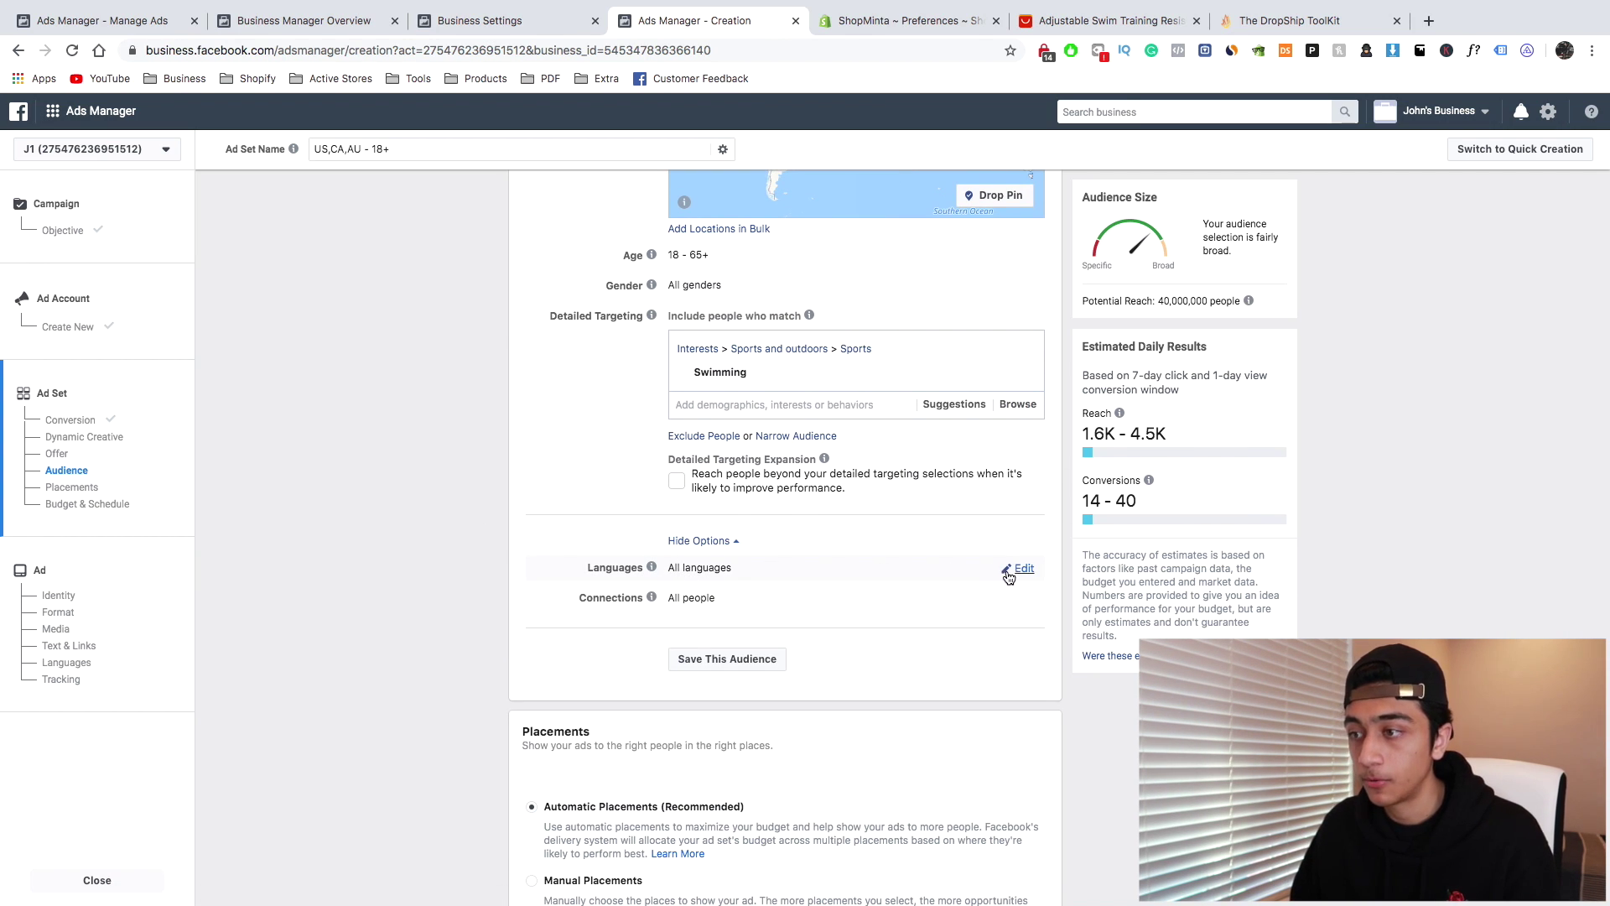
{"action": "left_click", "coordinate": [1021, 569]}
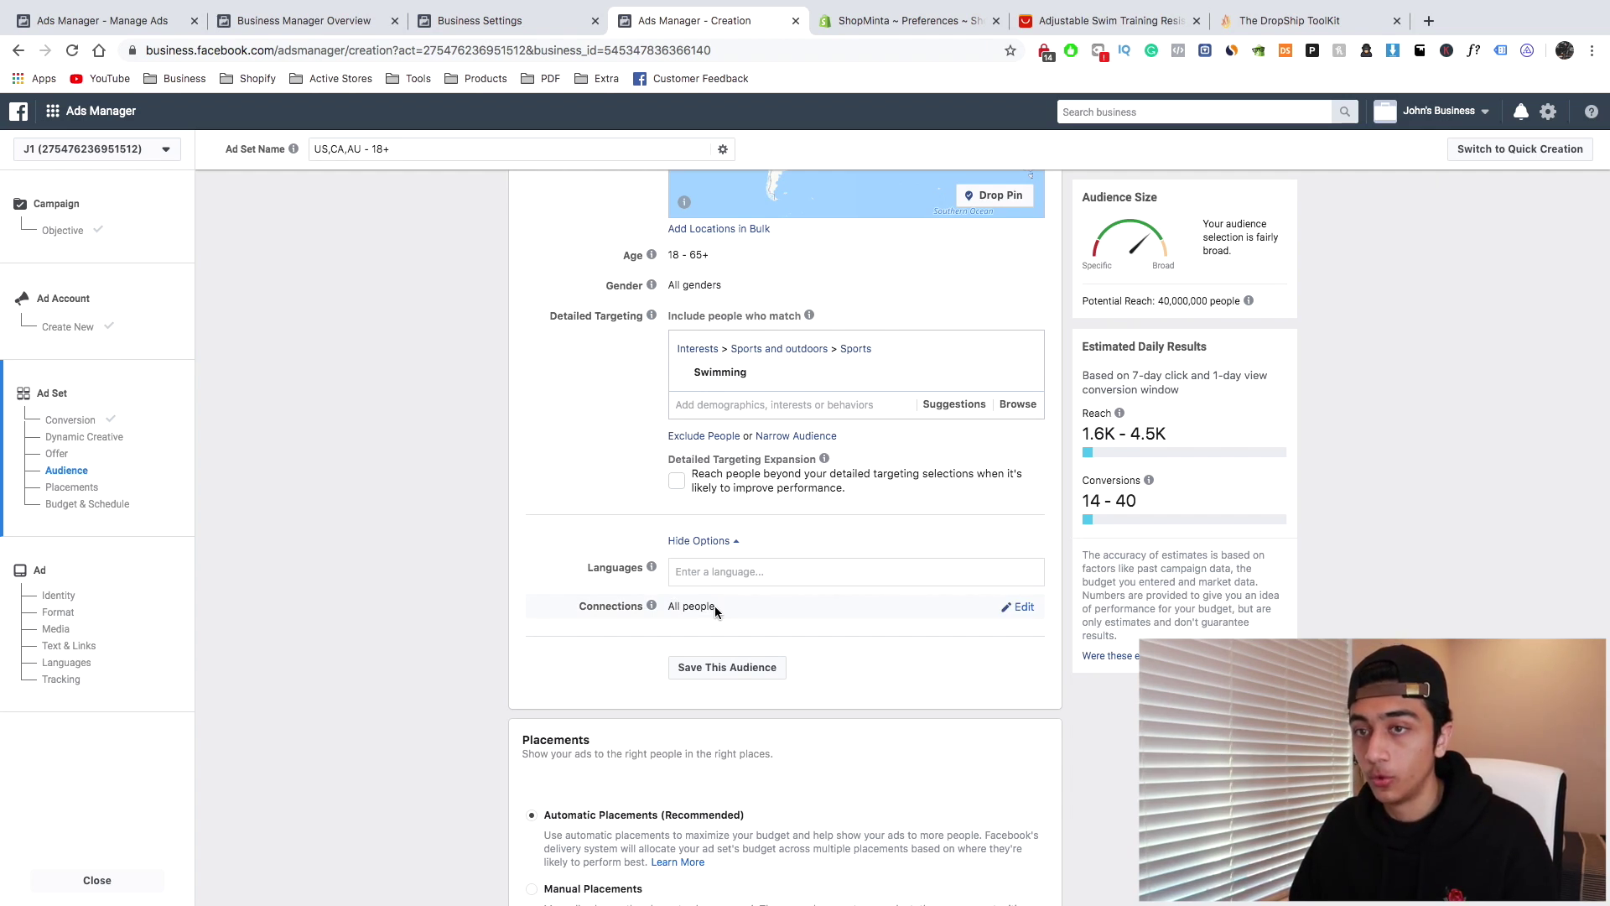
Switch to manual placements, limit Feeds to Facebook News Feed and Instagram Feed, and exclude all Stories placements
{"action": "scroll", "coordinate": [716, 612], "scroll_direction": "down", "scroll_amount": 4}
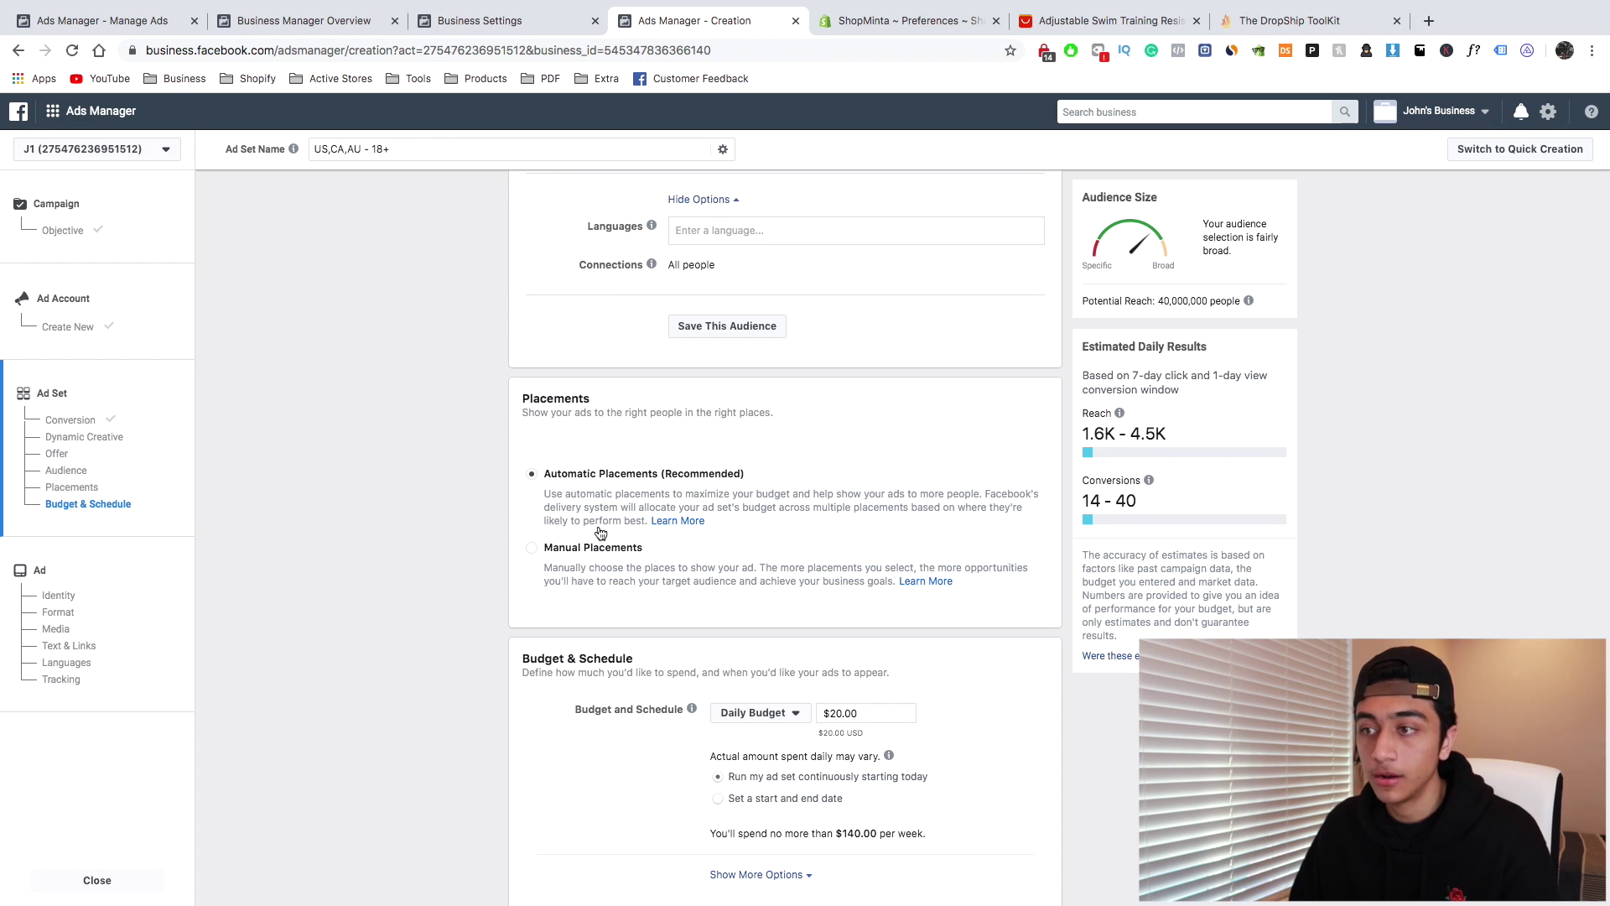
{"action": "scroll", "coordinate": [567, 496], "scroll_direction": "down", "scroll_amount": 2}
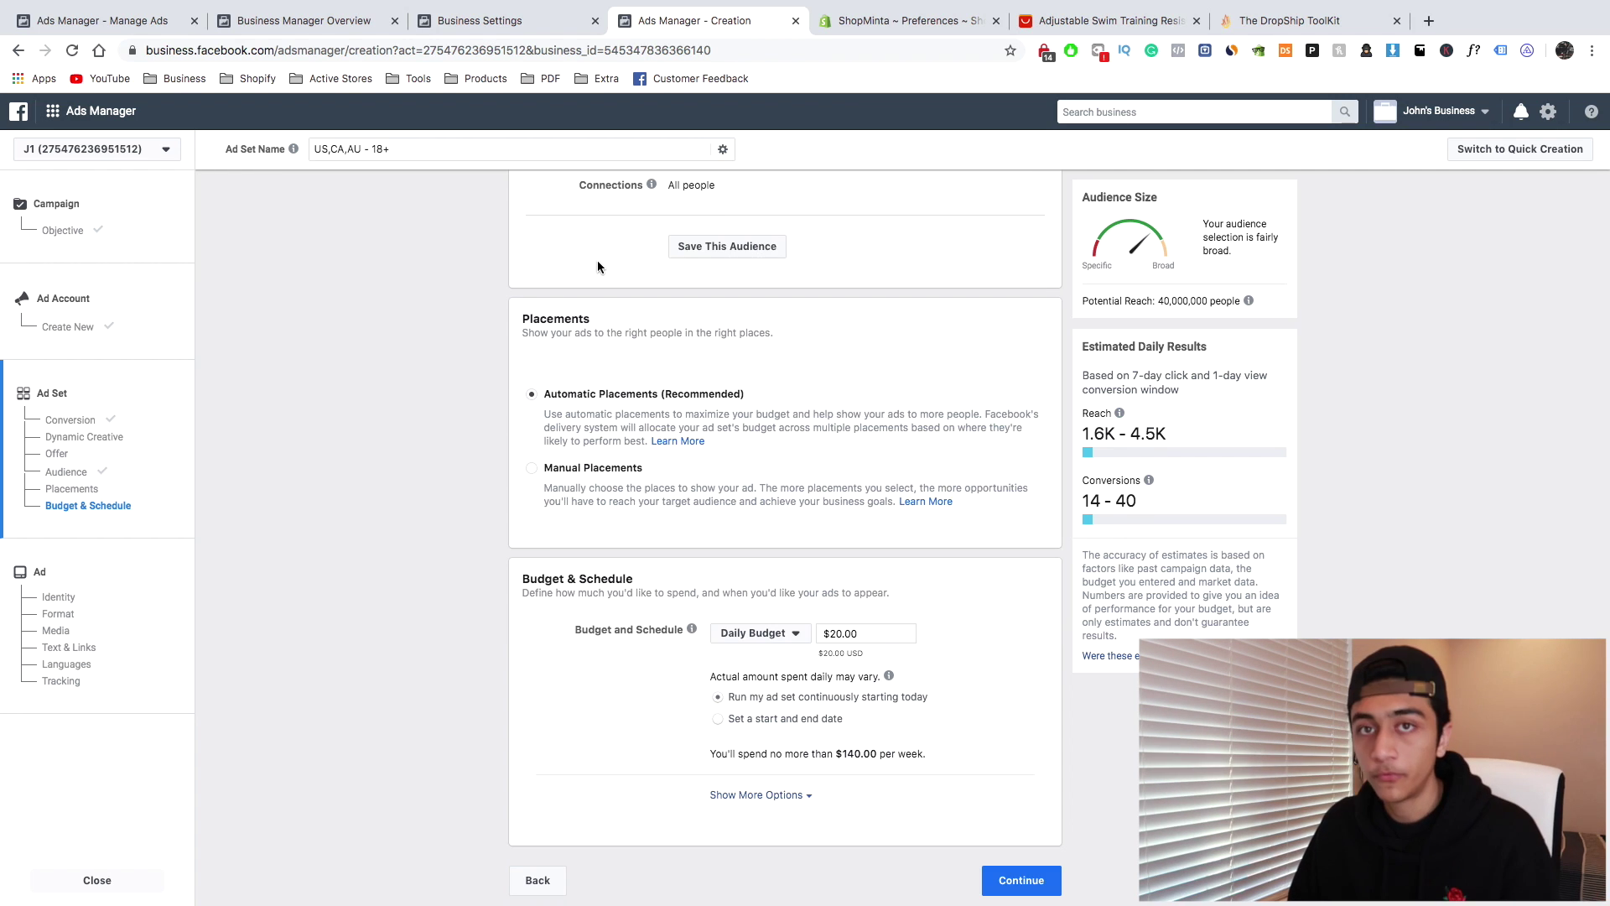
{"action": "left_click", "coordinate": [585, 485]}
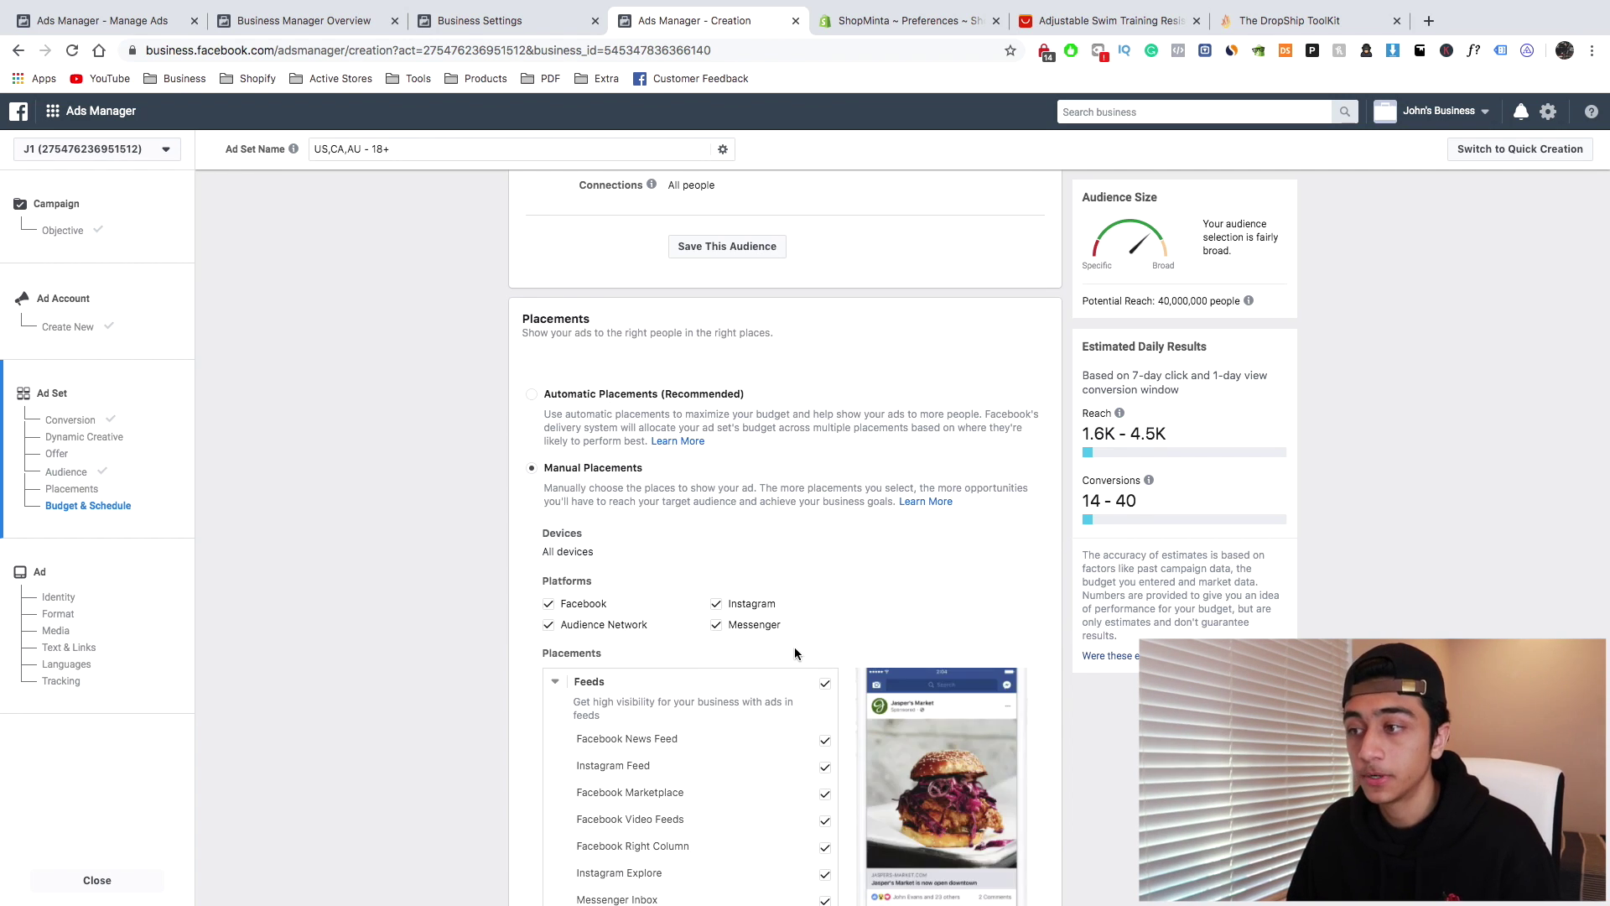
{"action": "scroll", "coordinate": [587, 487], "scroll_direction": "down", "scroll_amount": 5}
{"action": "left_click", "coordinate": [826, 583]}
{"action": "left_click", "coordinate": [825, 612]}
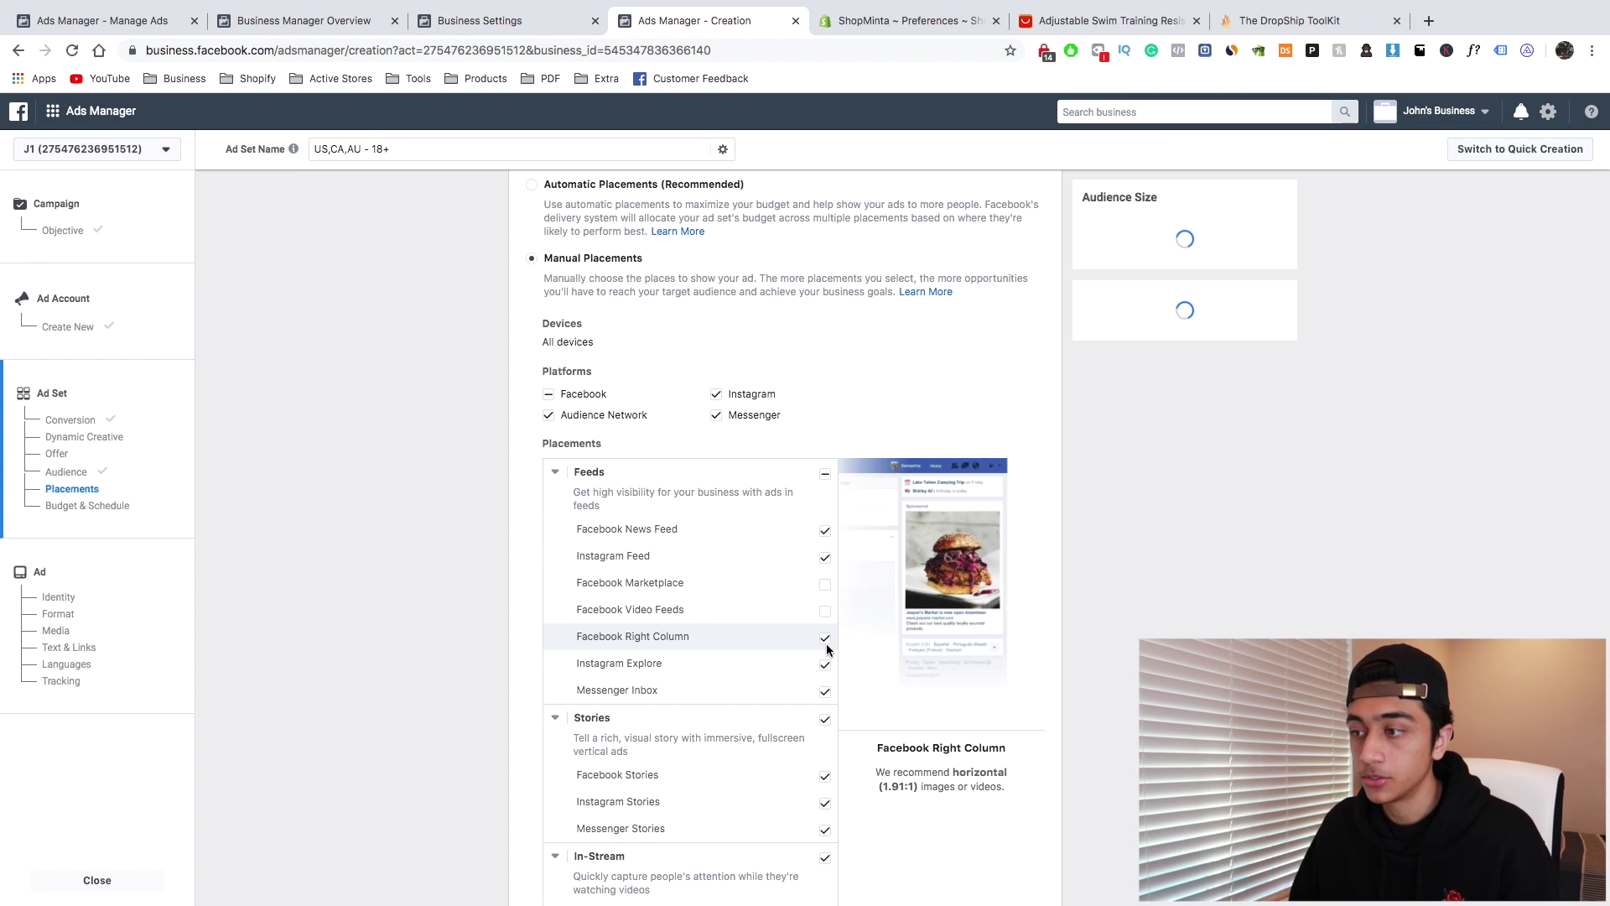
{"action": "left_click", "coordinate": [826, 637]}
{"action": "left_click", "coordinate": [825, 690]}
{"action": "left_click", "coordinate": [825, 719]}
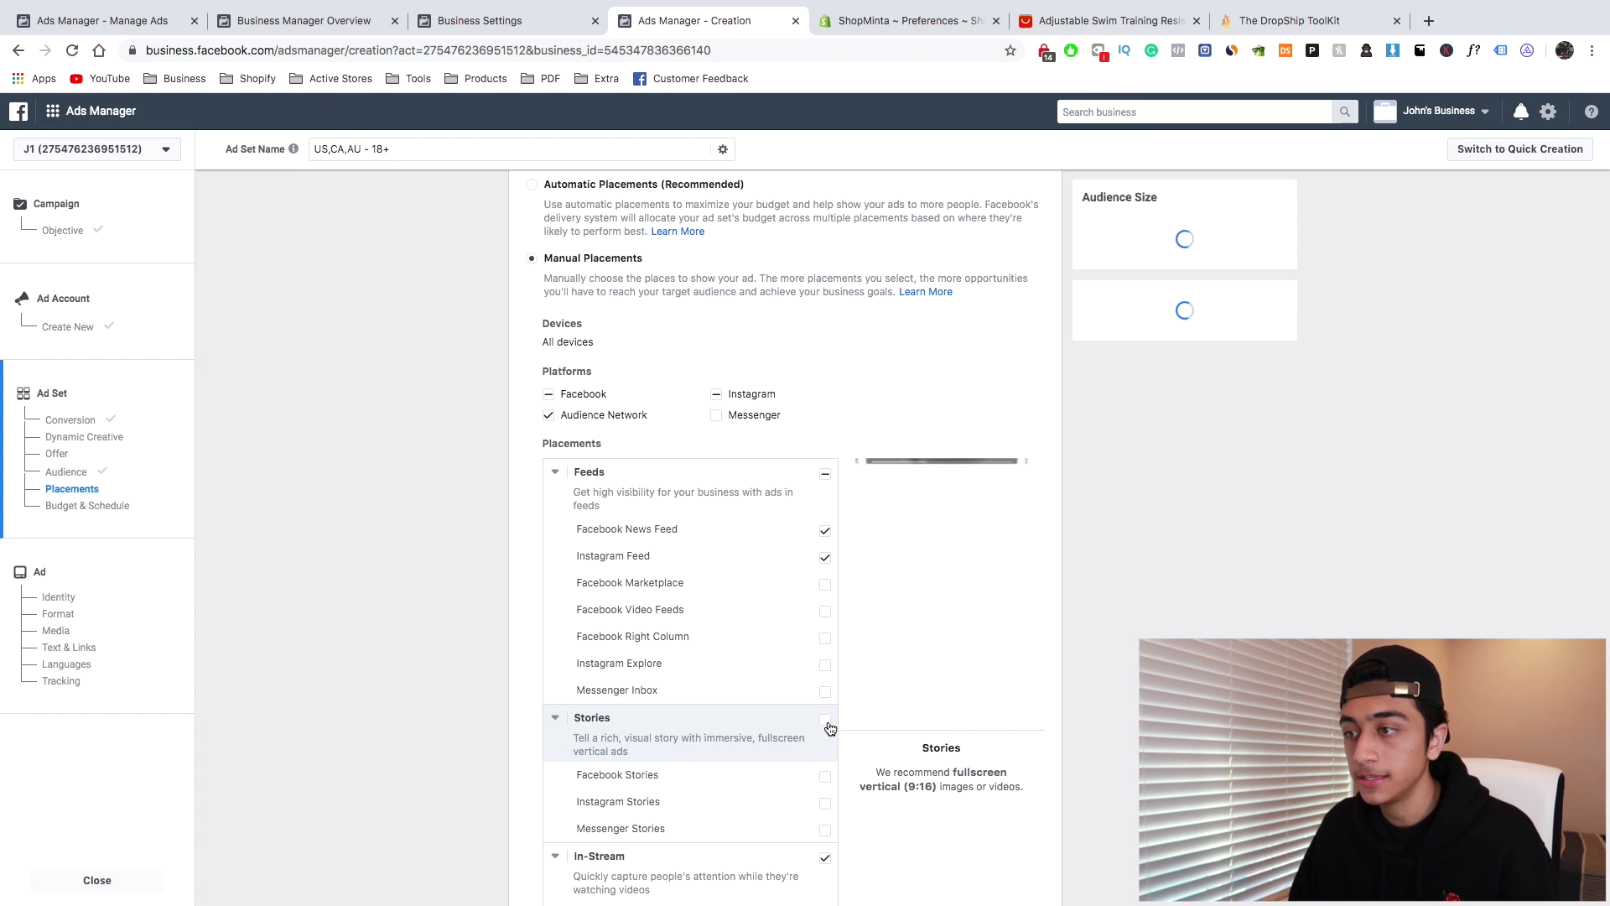
Exclude the In-Stream, Search, In-Article, and Apps and Sites placements from the ad set
{"action": "scroll", "coordinate": [722, 571], "scroll_direction": "down", "scroll_amount": 1}
{"action": "scroll", "coordinate": [722, 567], "scroll_direction": "down", "scroll_amount": 5}
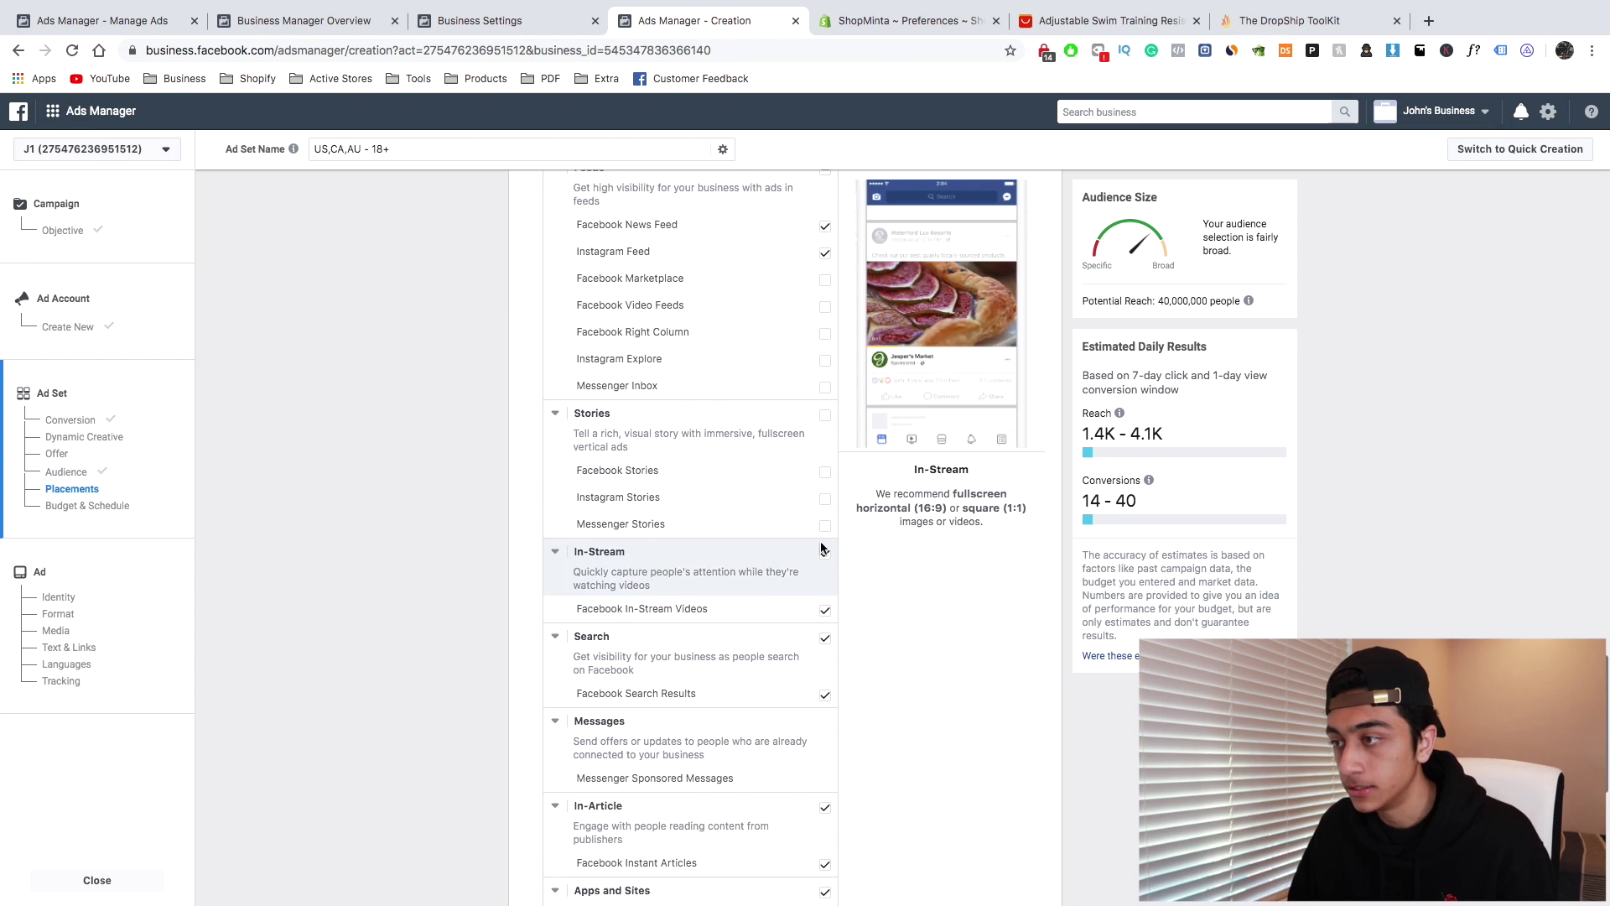
{"action": "left_click", "coordinate": [825, 573]}
{"action": "left_click", "coordinate": [825, 657]}
{"action": "scroll", "coordinate": [826, 658], "scroll_direction": "down", "scroll_amount": 2}
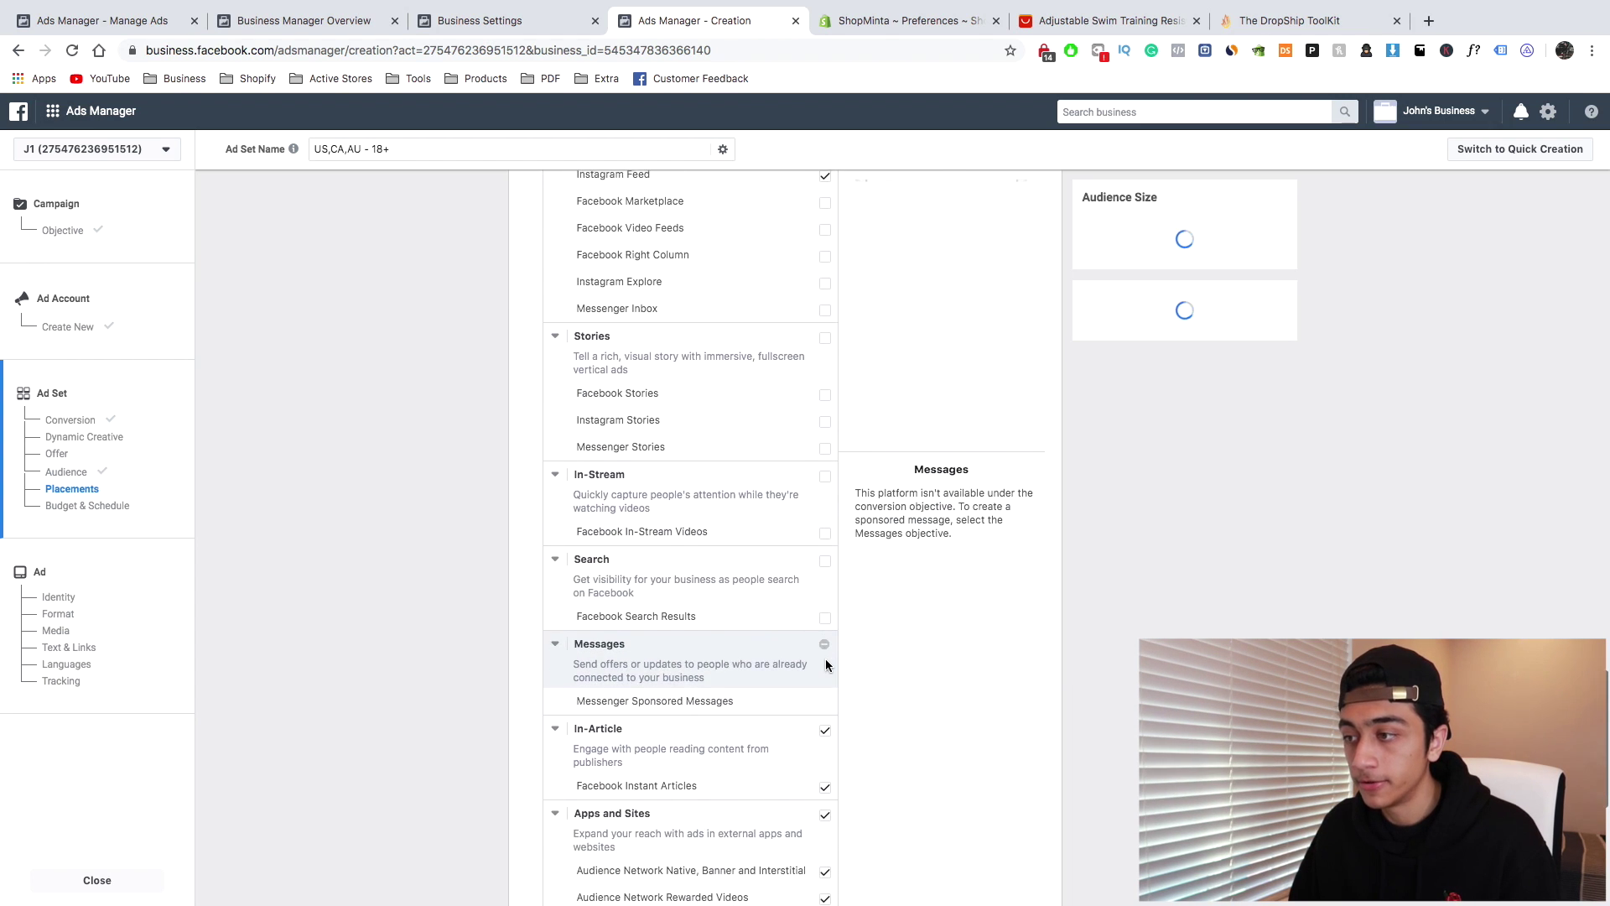
{"action": "left_click", "coordinate": [826, 729]}
{"action": "scroll", "coordinate": [827, 713], "scroll_direction": "down", "scroll_amount": 1}
{"action": "left_click", "coordinate": [826, 716]}
Rename the ad set to Swimming and continue to the ad setup page
{"action": "scroll", "coordinate": [872, 696], "scroll_direction": "down", "scroll_amount": 6}
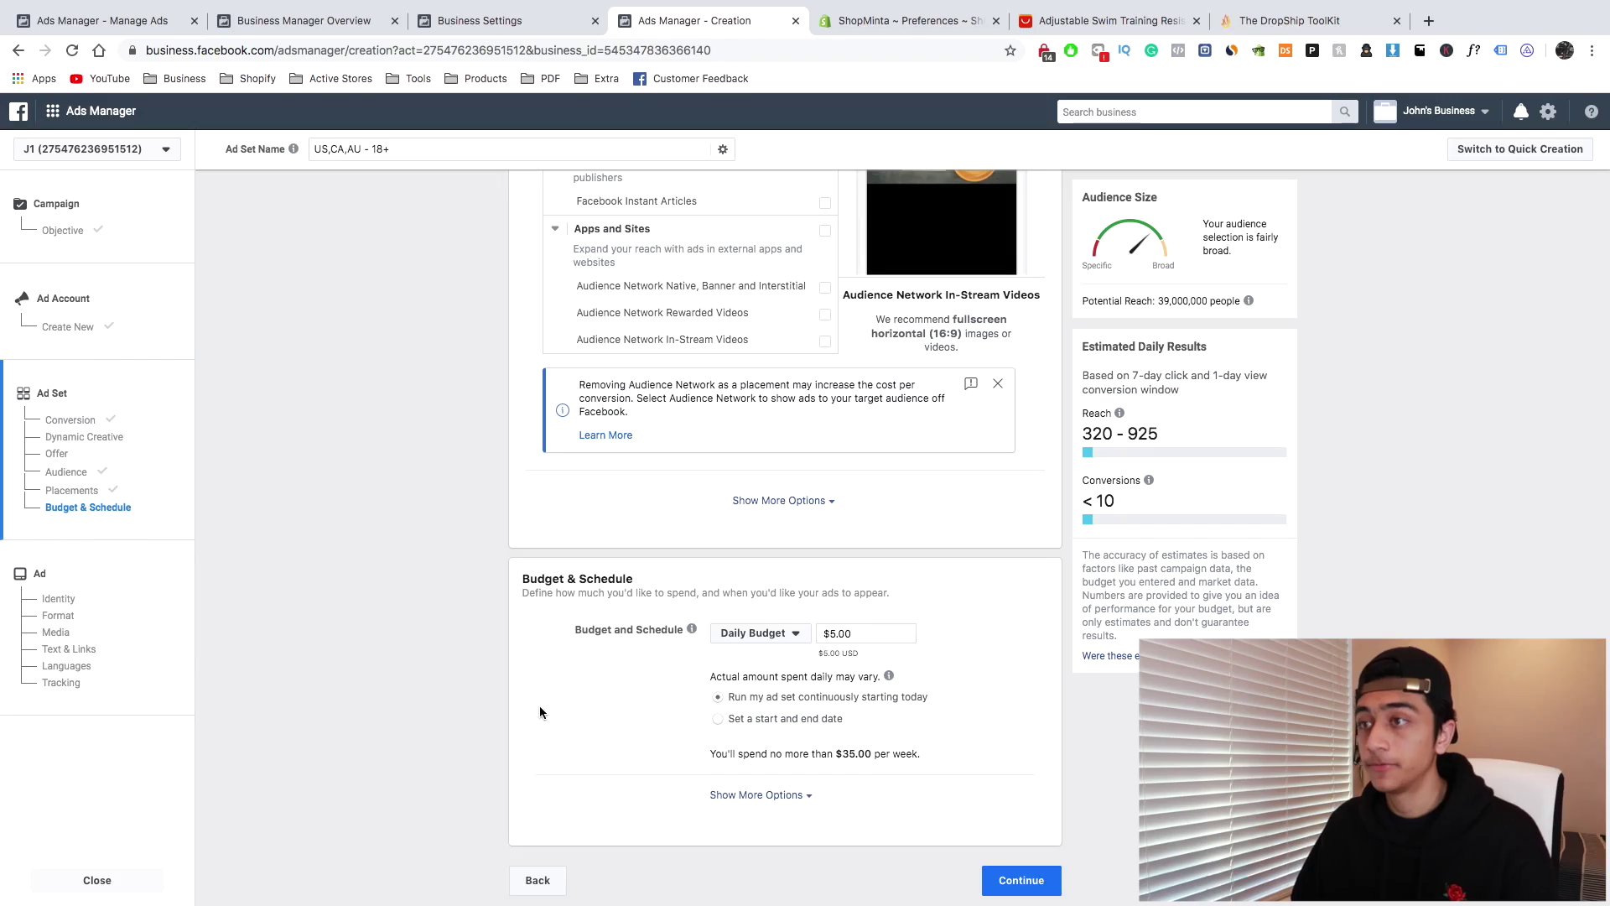
{"action": "scroll", "coordinate": [539, 708], "scroll_direction": "up", "scroll_amount": 15}
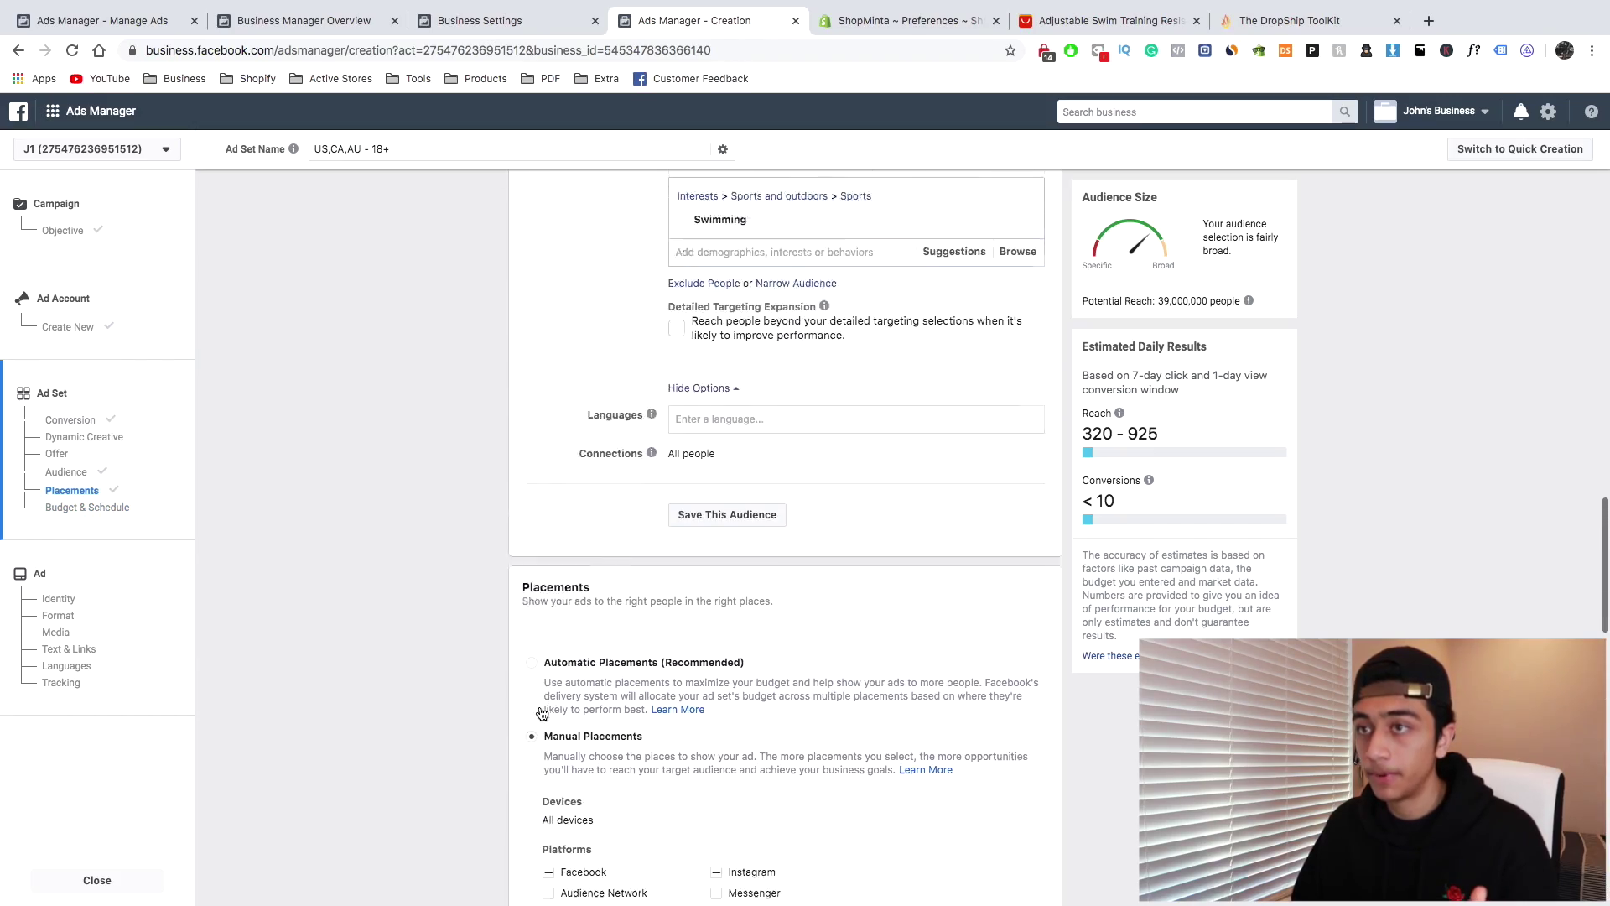
{"action": "scroll", "coordinate": [542, 712], "scroll_direction": "up", "scroll_amount": 15}
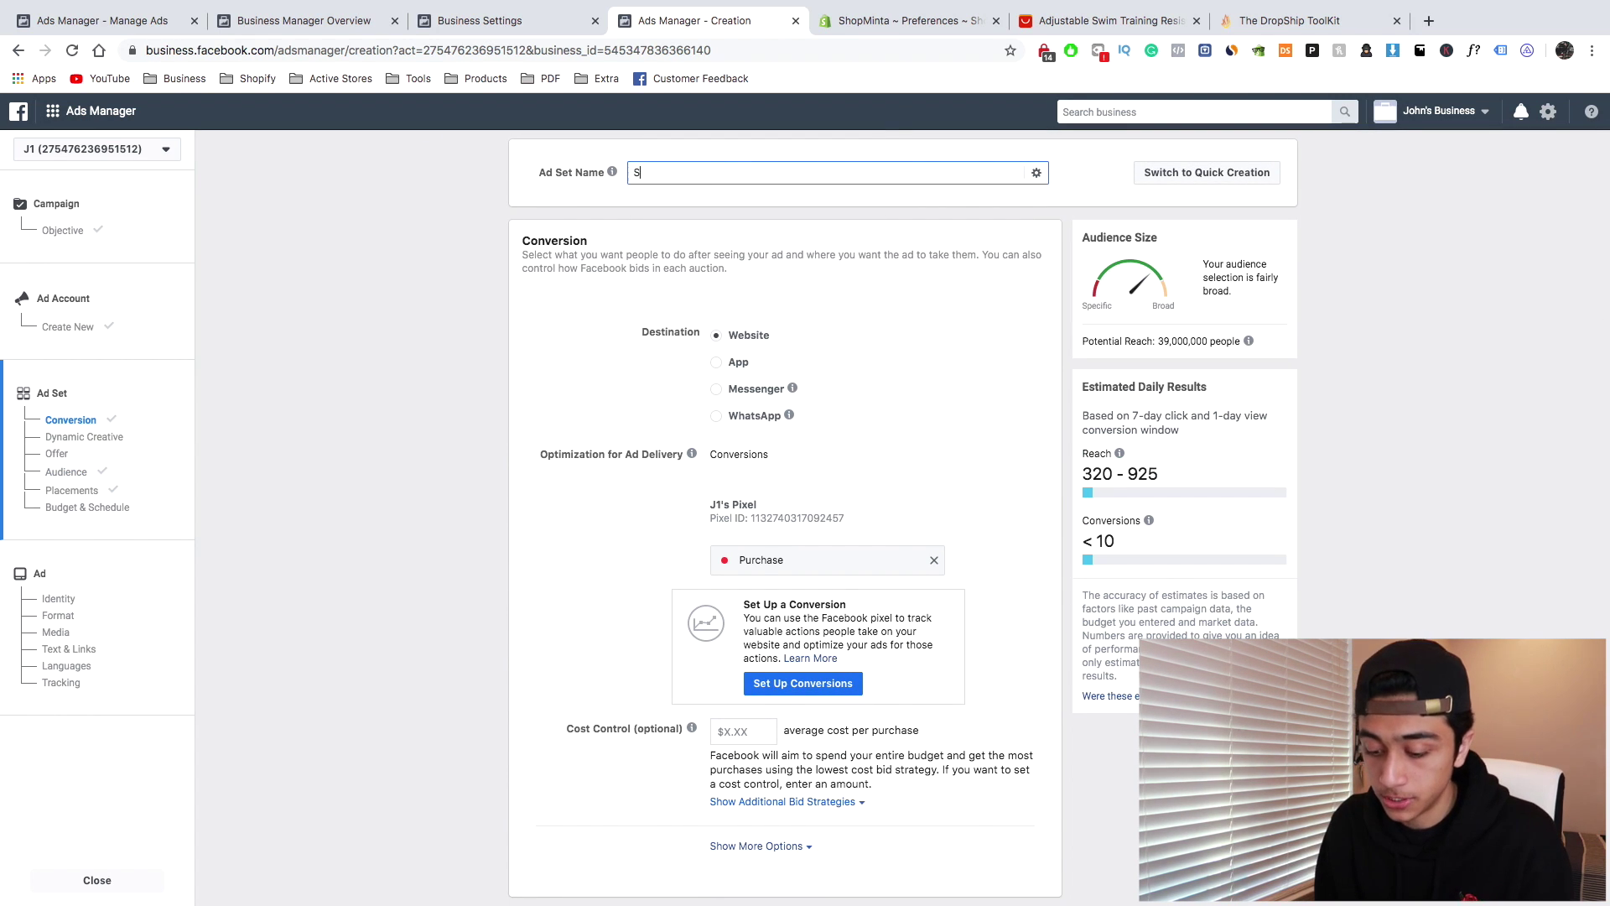
{"action": "scroll", "coordinate": [583, 570], "scroll_direction": "down", "scroll_amount": 20}
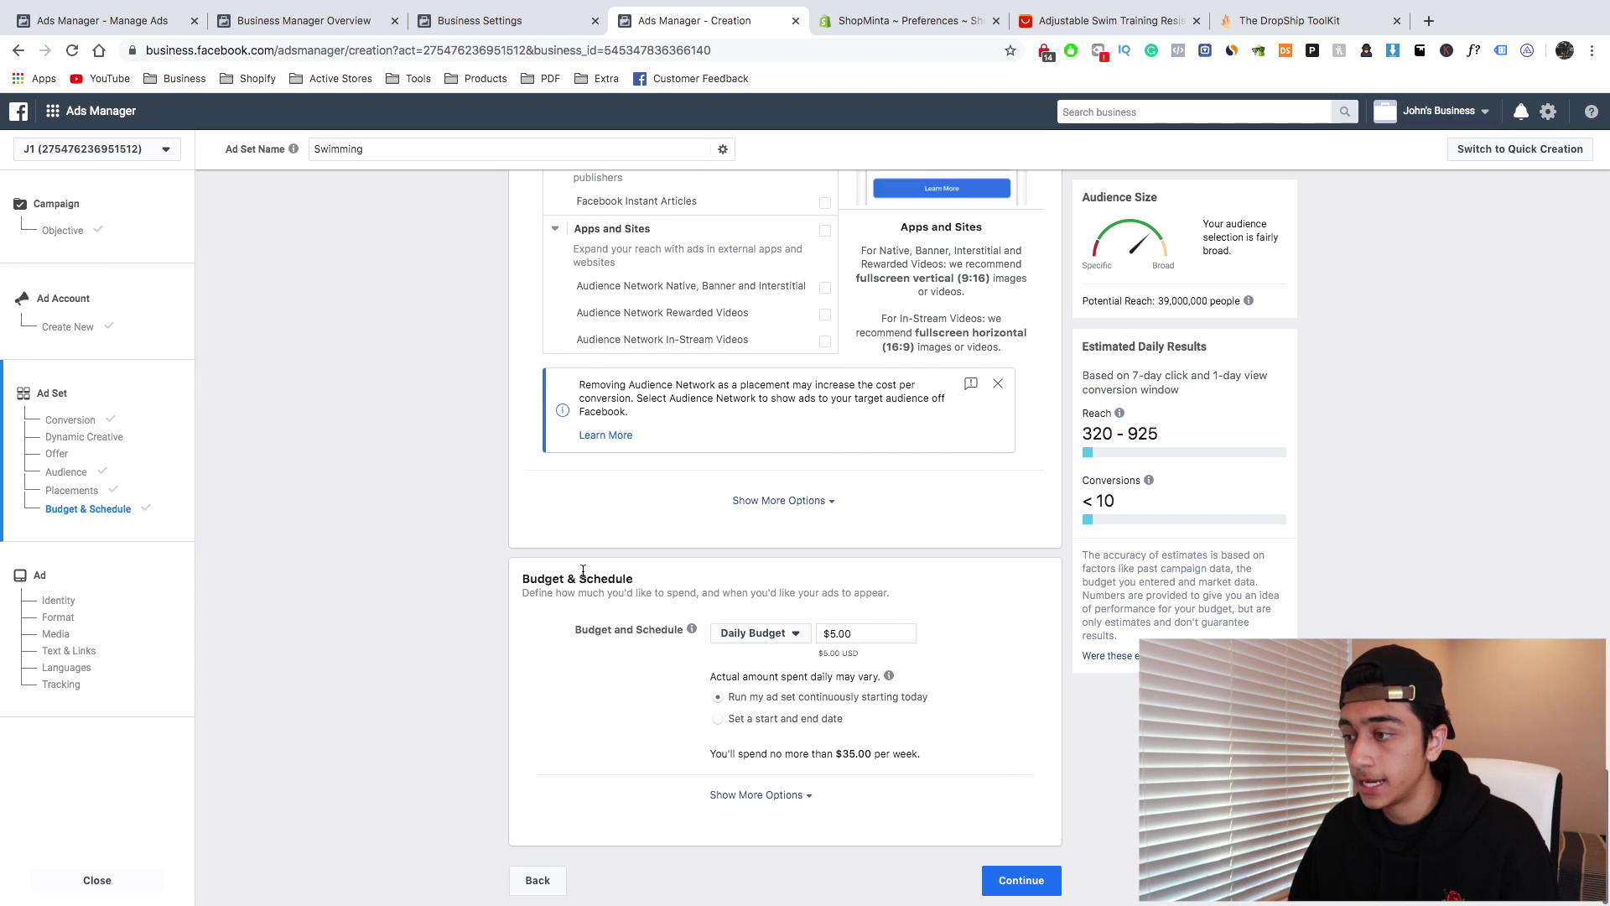
{"action": "left_click", "coordinate": [1004, 877]}
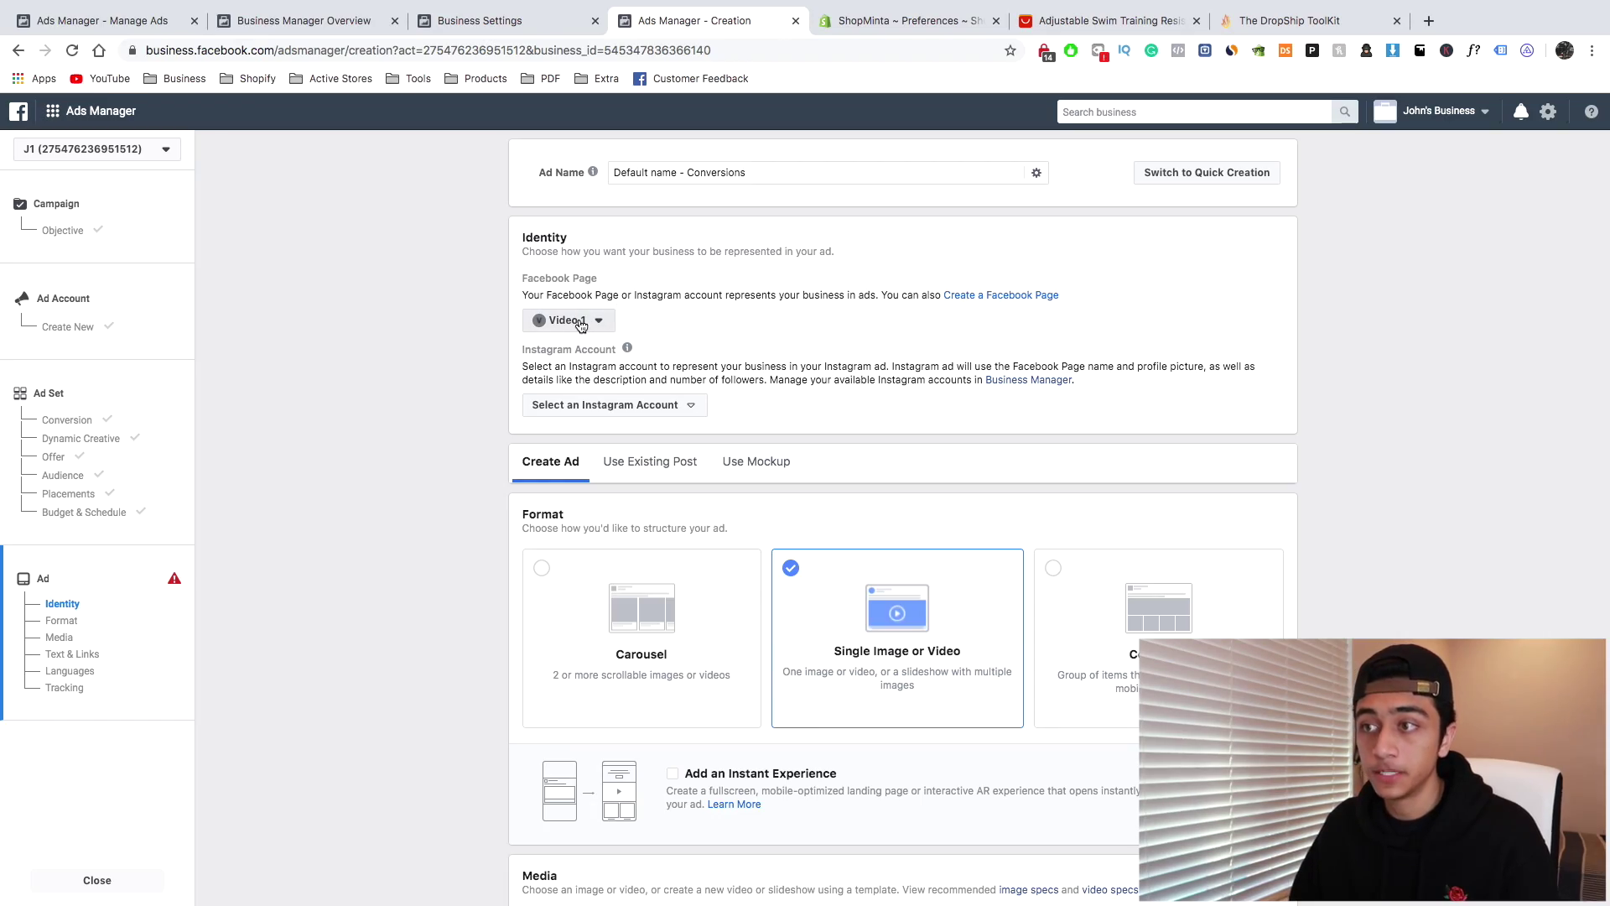
Choose Video 1 as the Facebook Page, use the selected Page for Instagram, and name the ad Ad1
{"action": "left_click", "coordinate": [580, 323]}
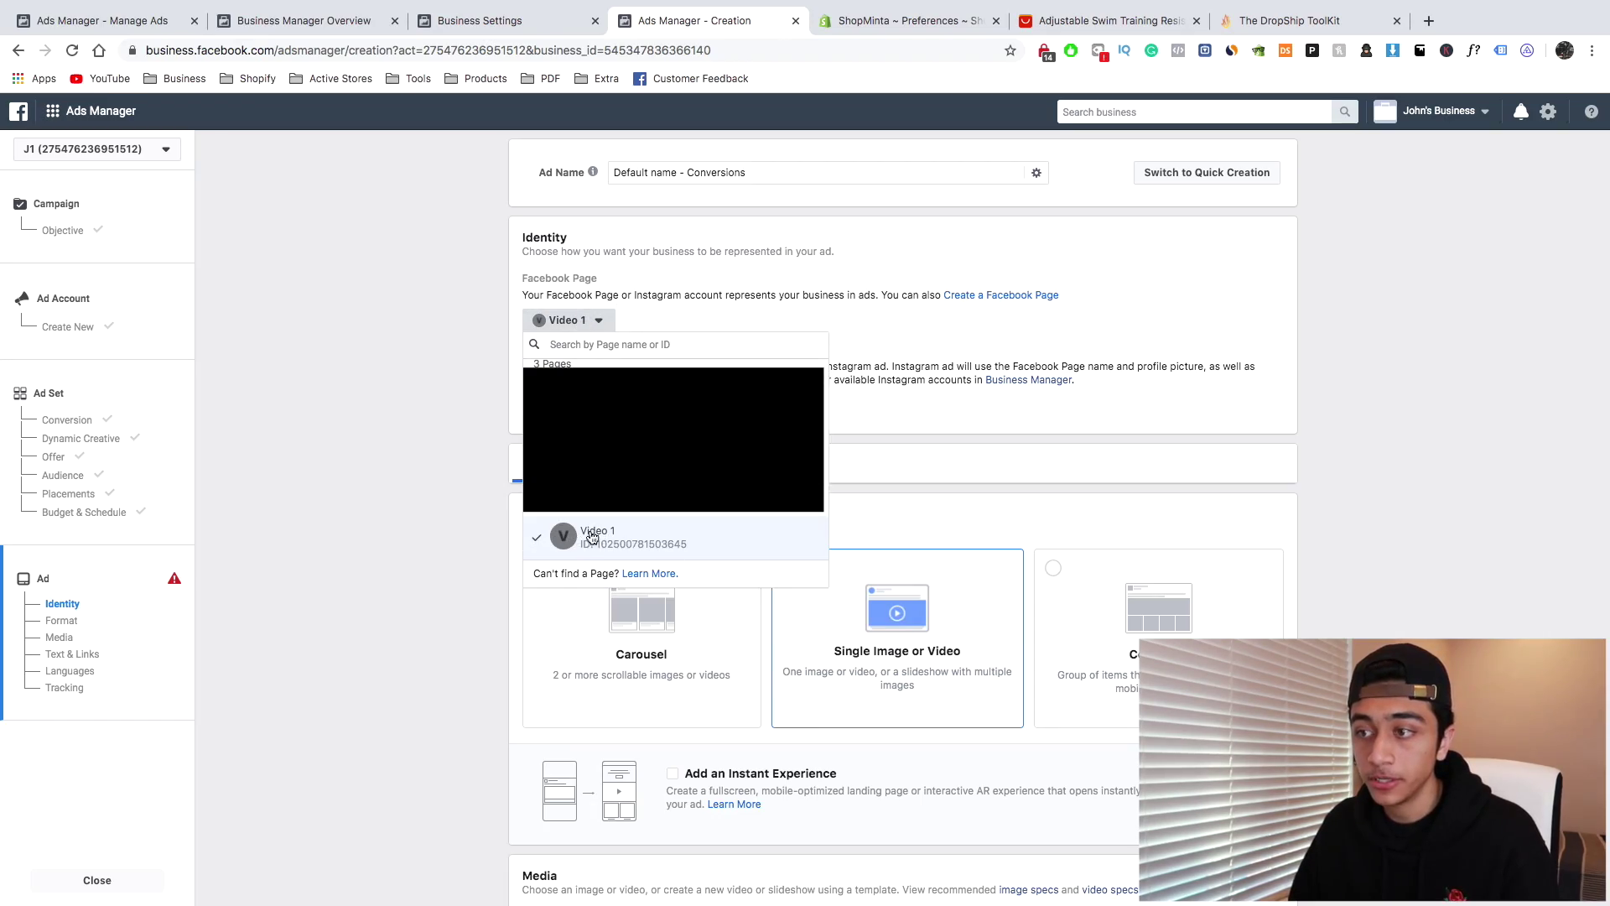
{"action": "left_click", "coordinate": [619, 541]}
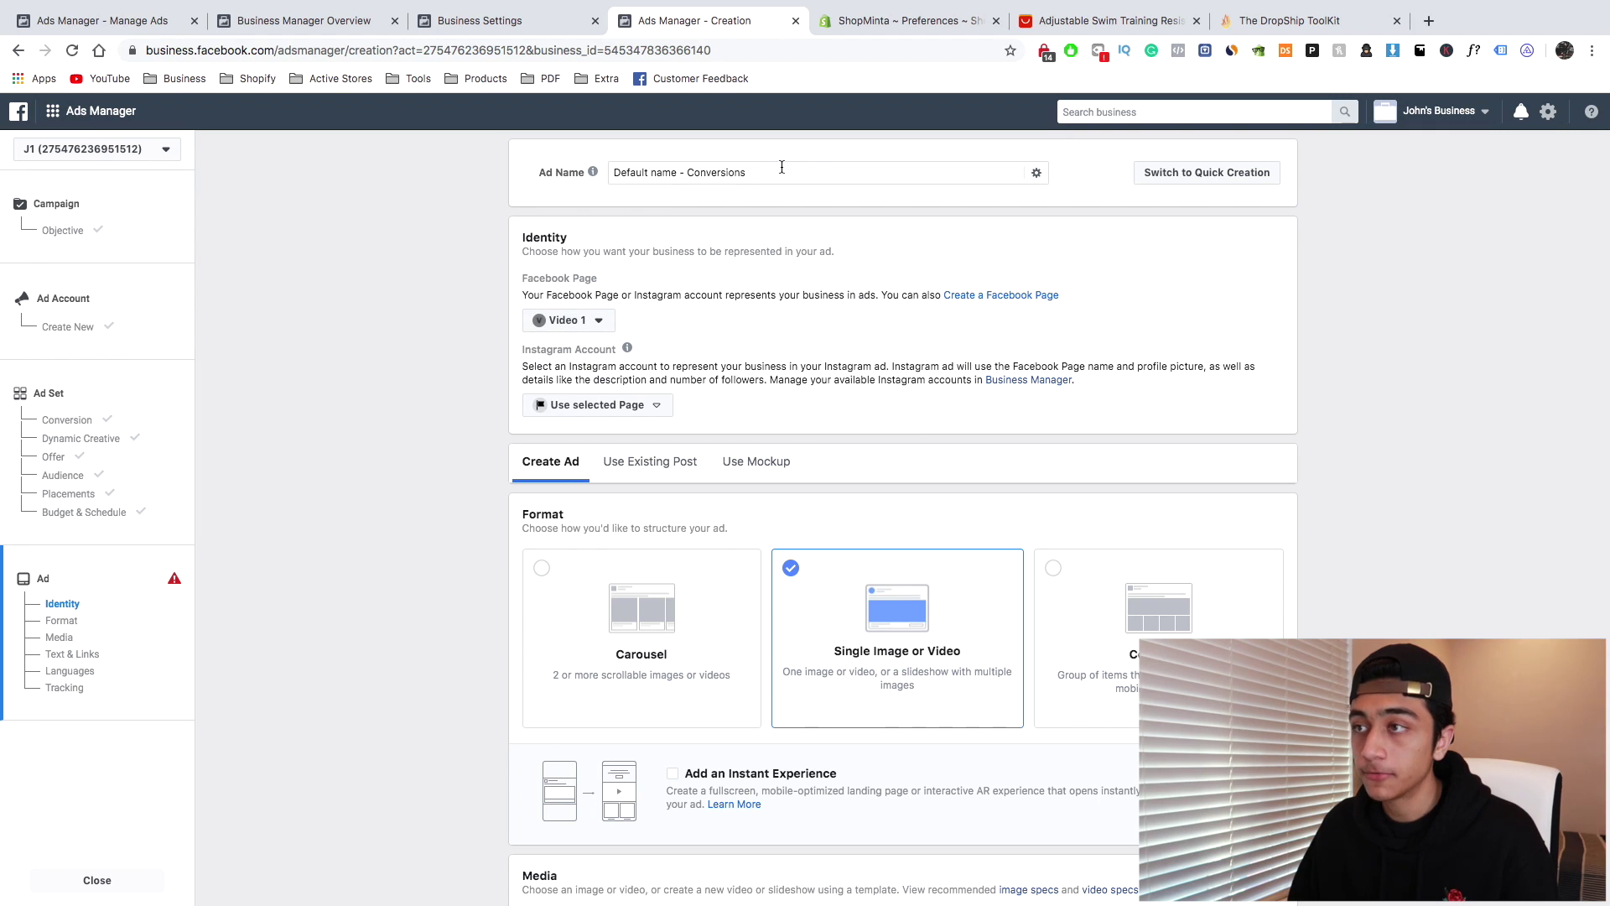
{"action": "type", "text": "Ad1"}
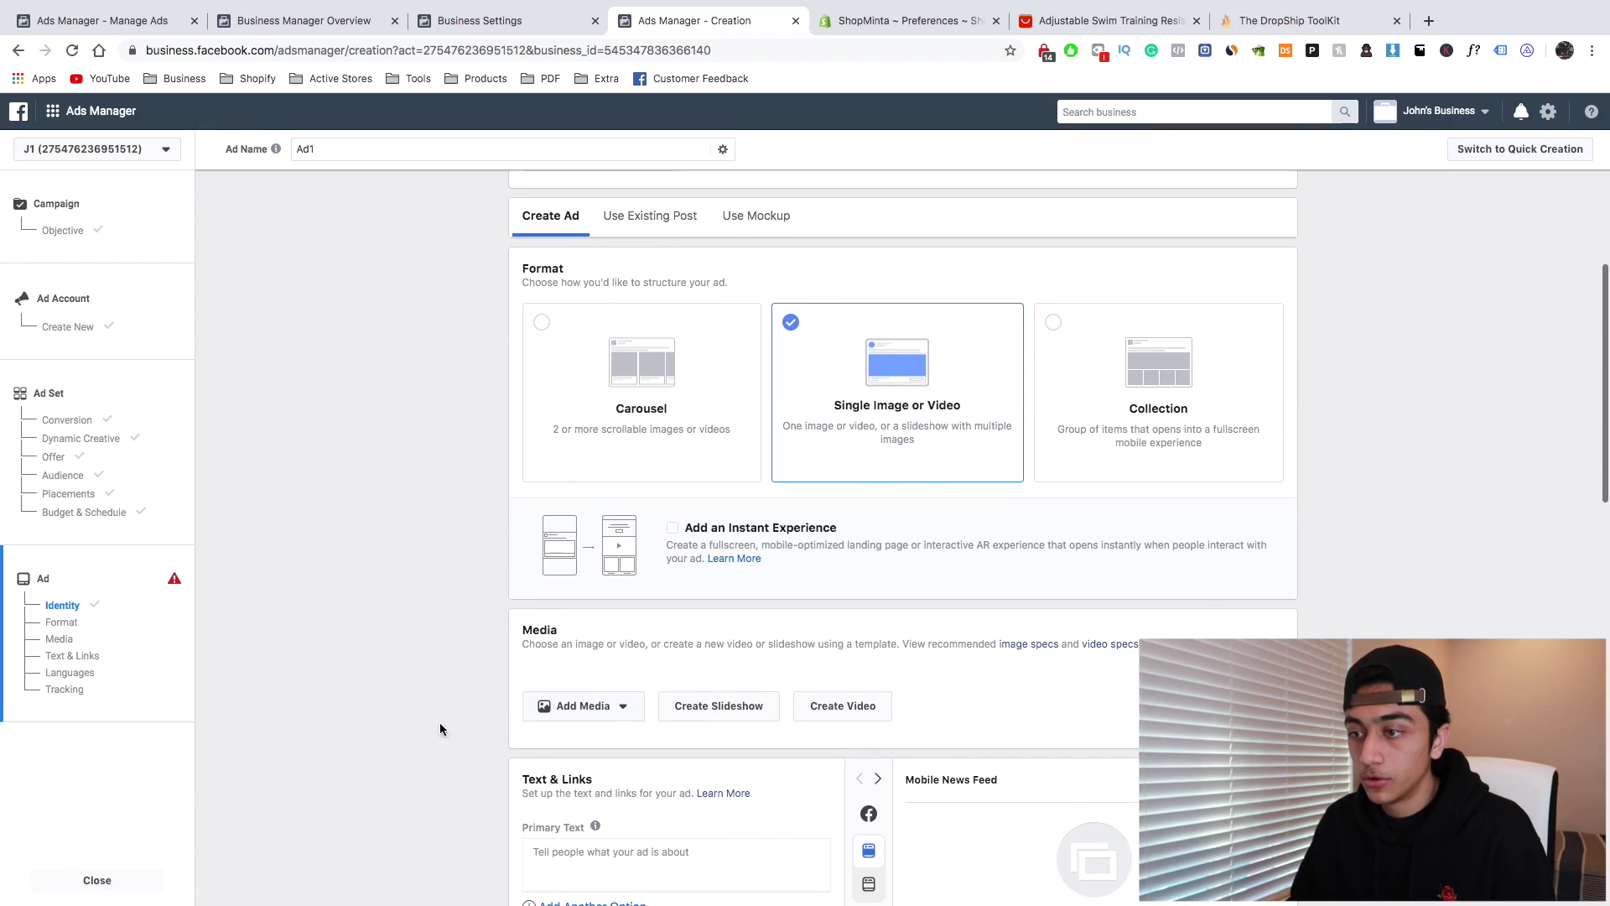
Preview Swimming_Video.mp4 from the Downloads folder and upload it as the ad's video
{"action": "scroll", "coordinate": [453, 723], "scroll_direction": "down", "scroll_amount": 1}
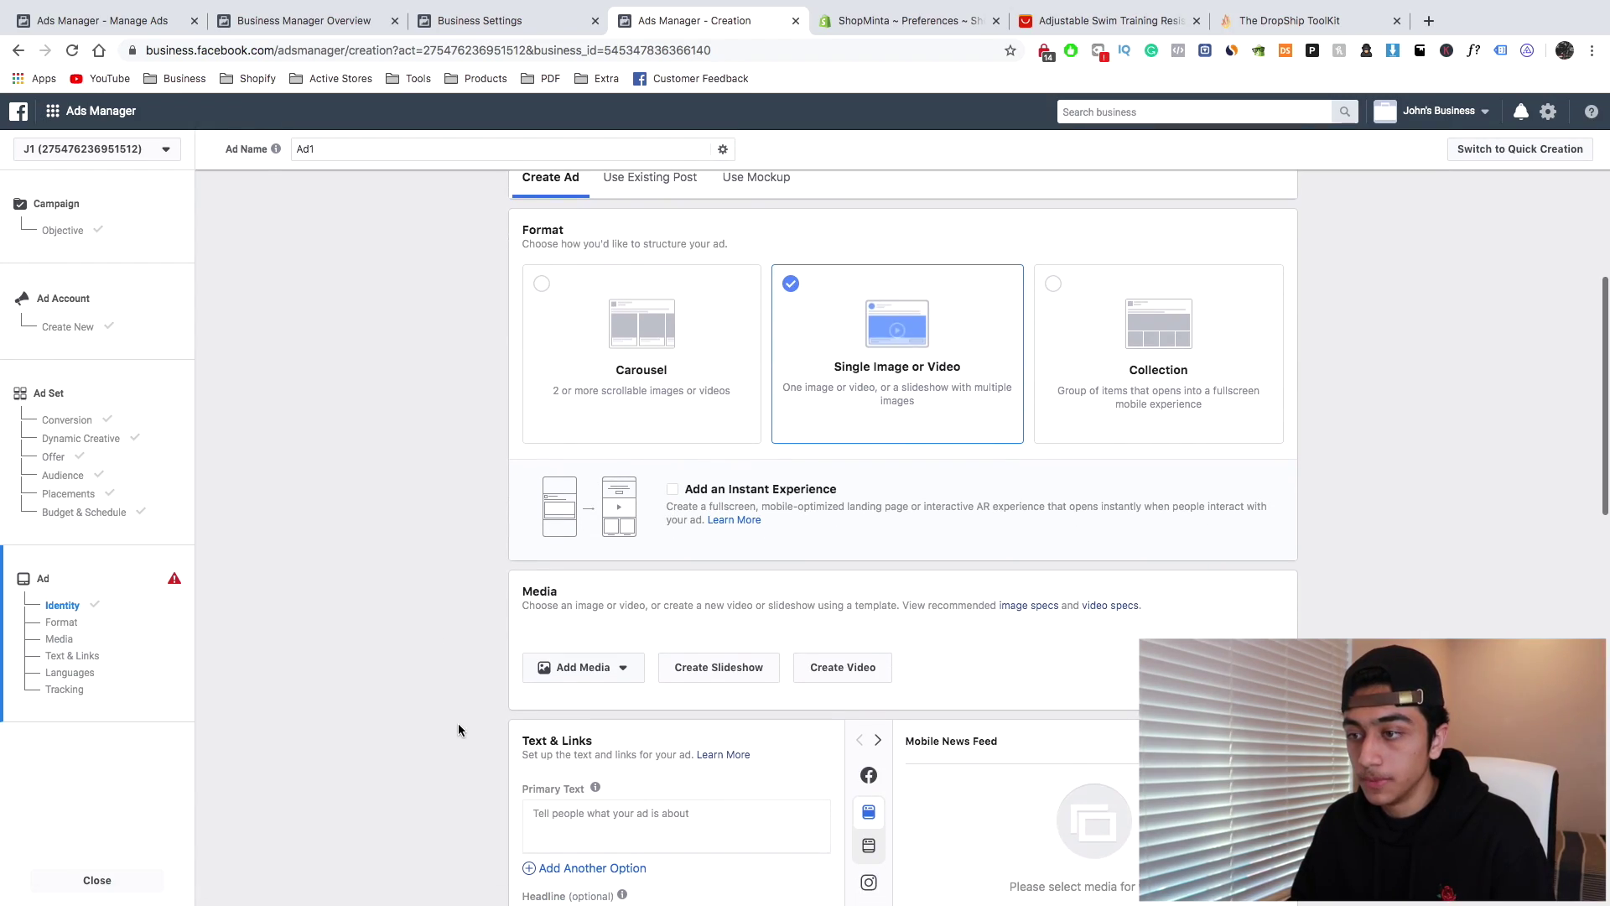
{"action": "left_click", "coordinate": [638, 673]}
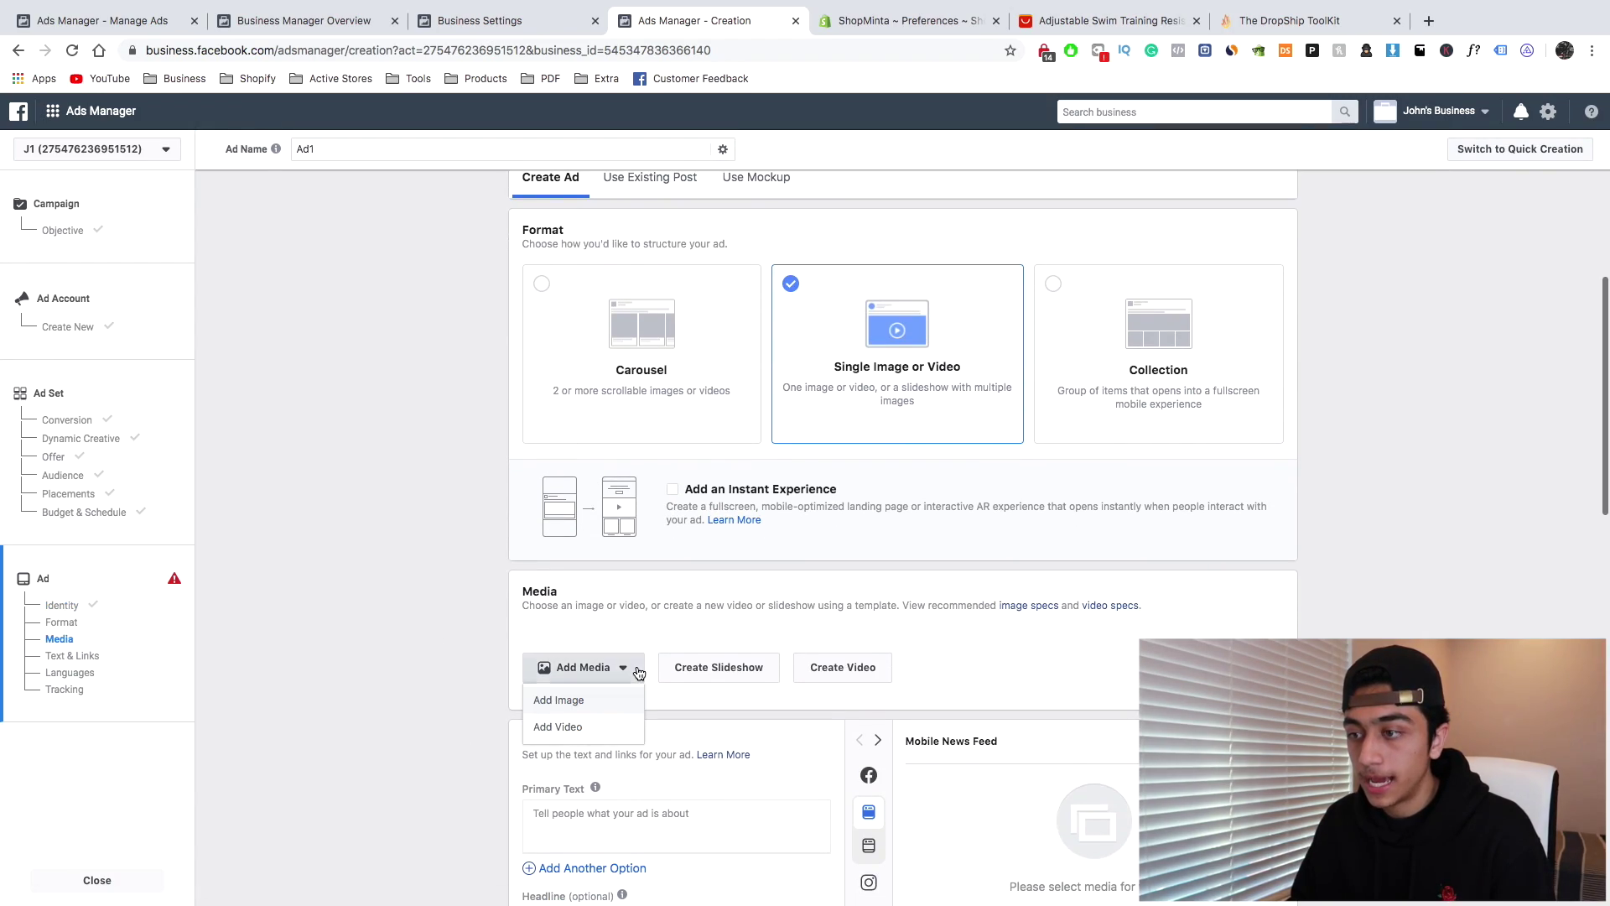
{"action": "left_click", "coordinate": [584, 725]}
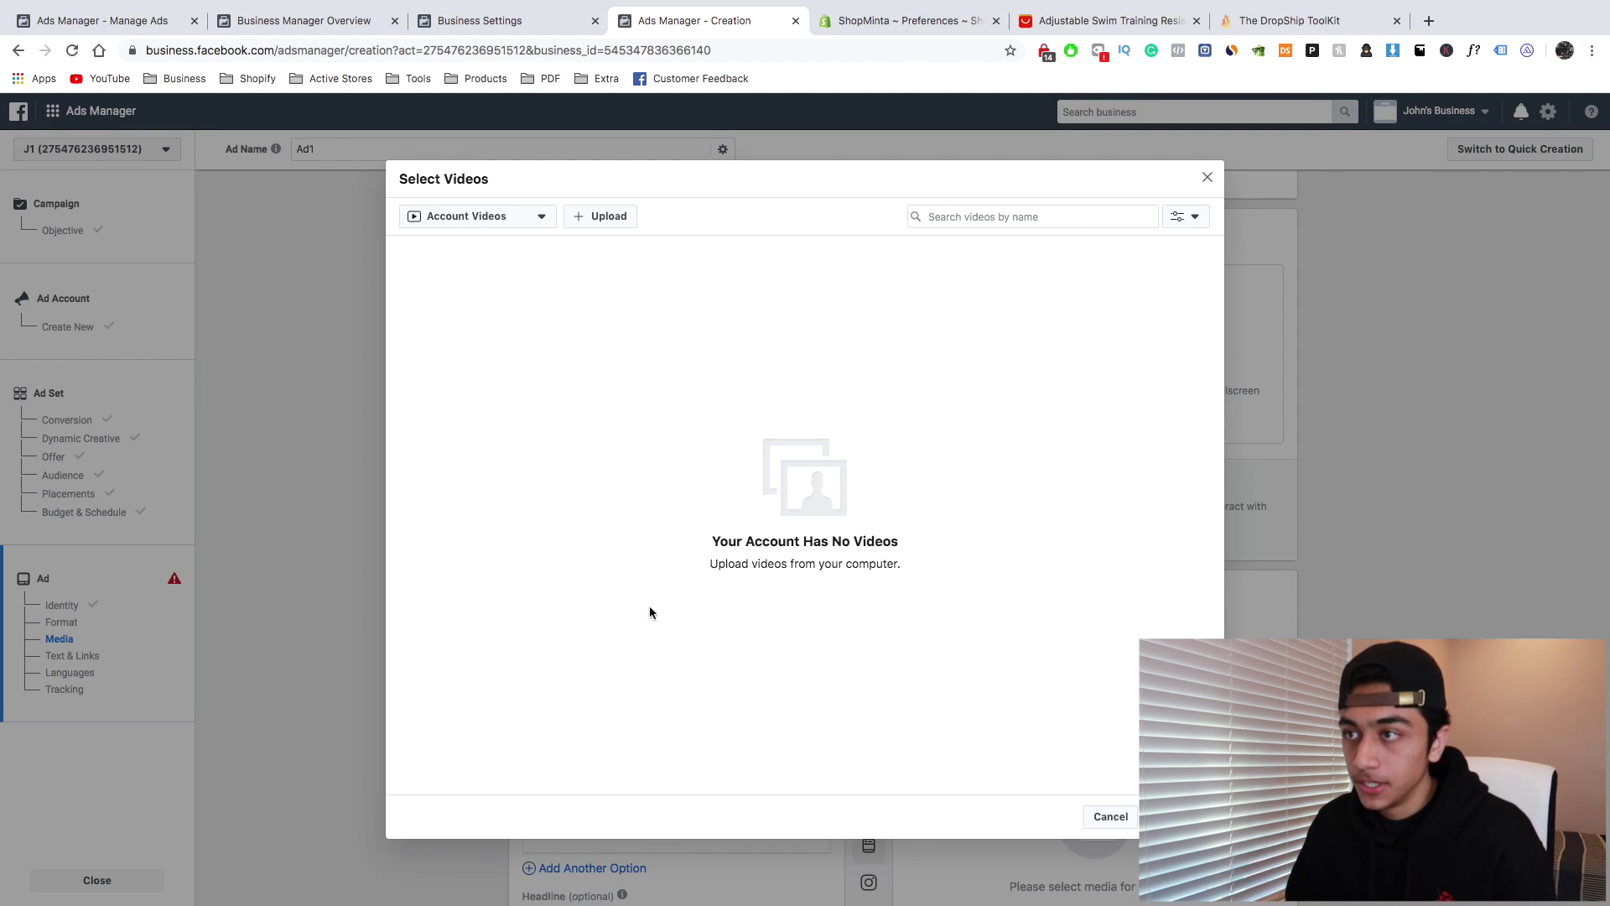
{"action": "left_click", "coordinate": [607, 218]}
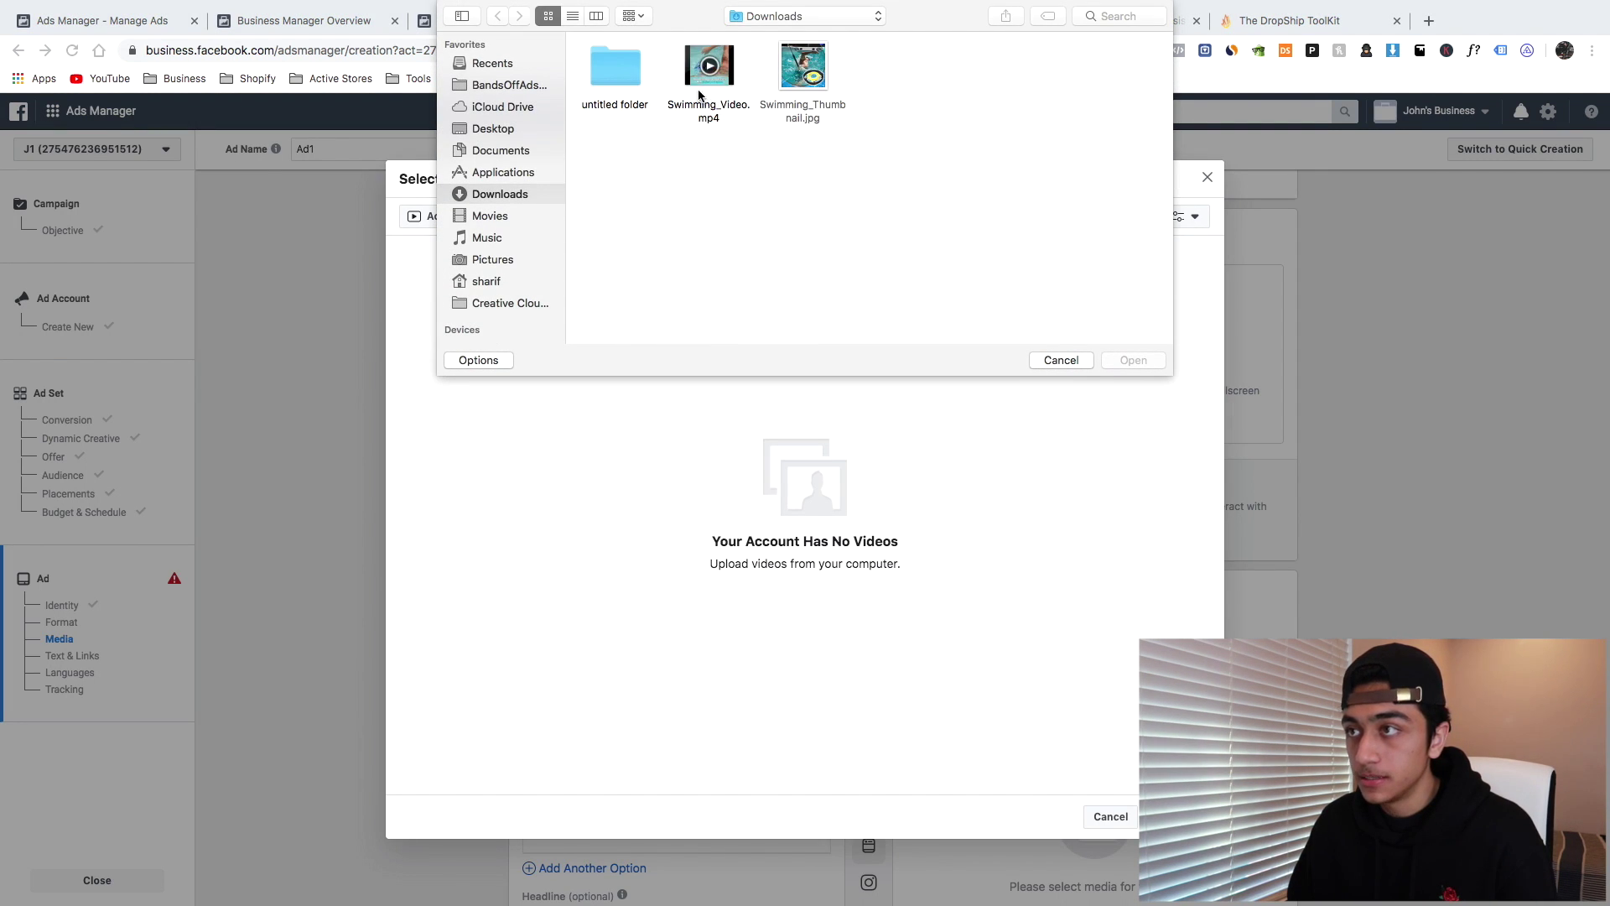
{"action": "double_click", "coordinate": [696, 82]}
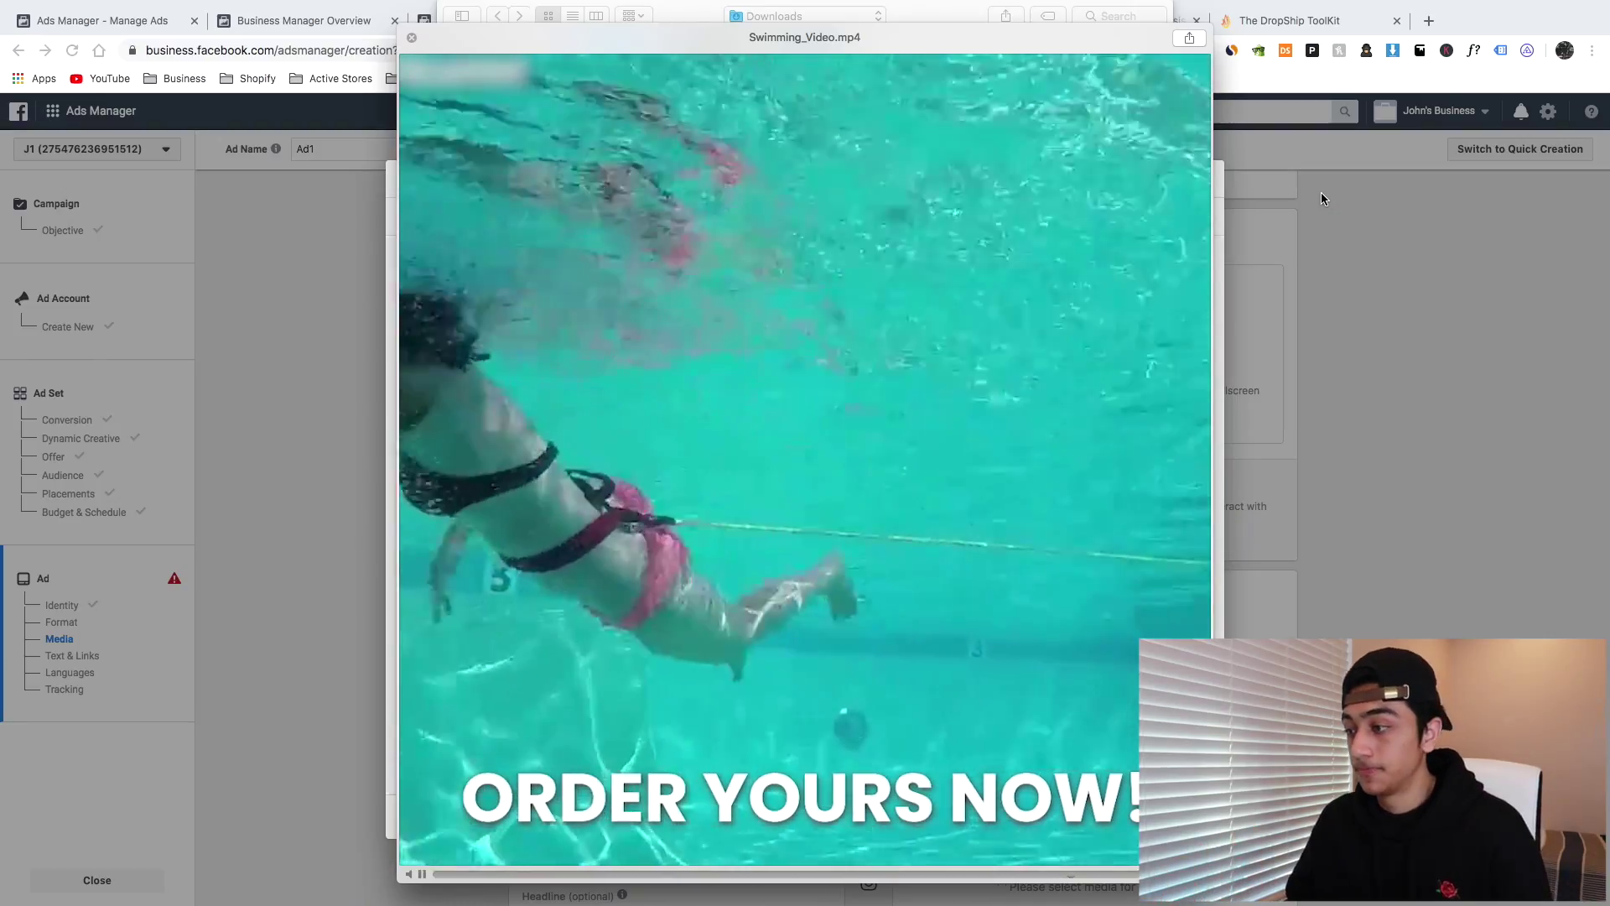
{"action": "key", "text": "space"}
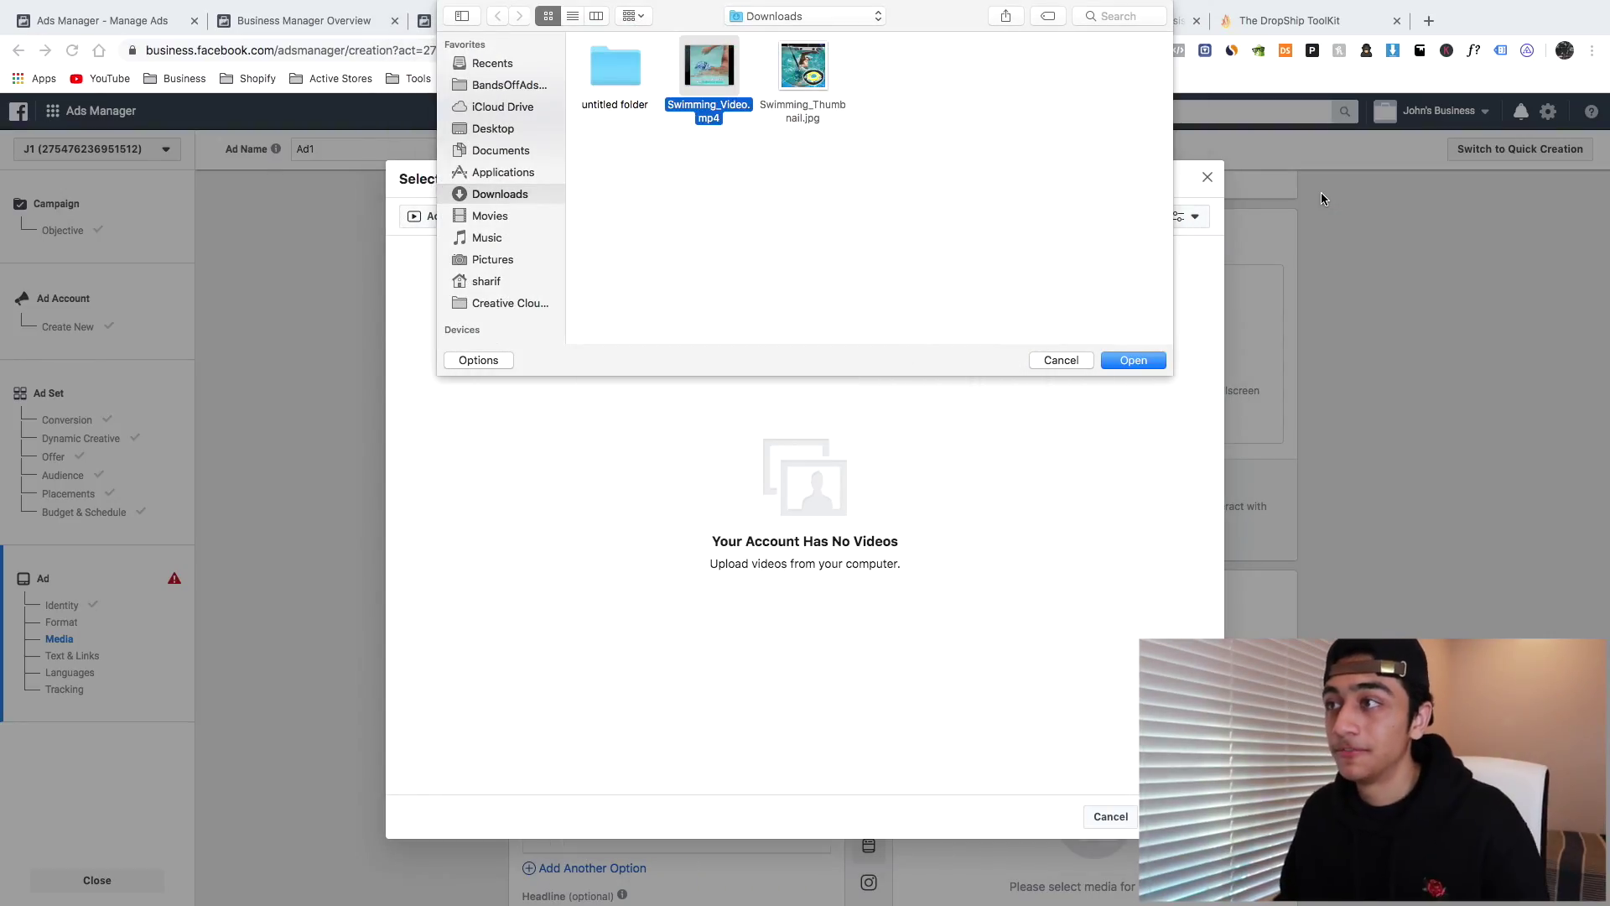
{"action": "left_click", "coordinate": [869, 208]}
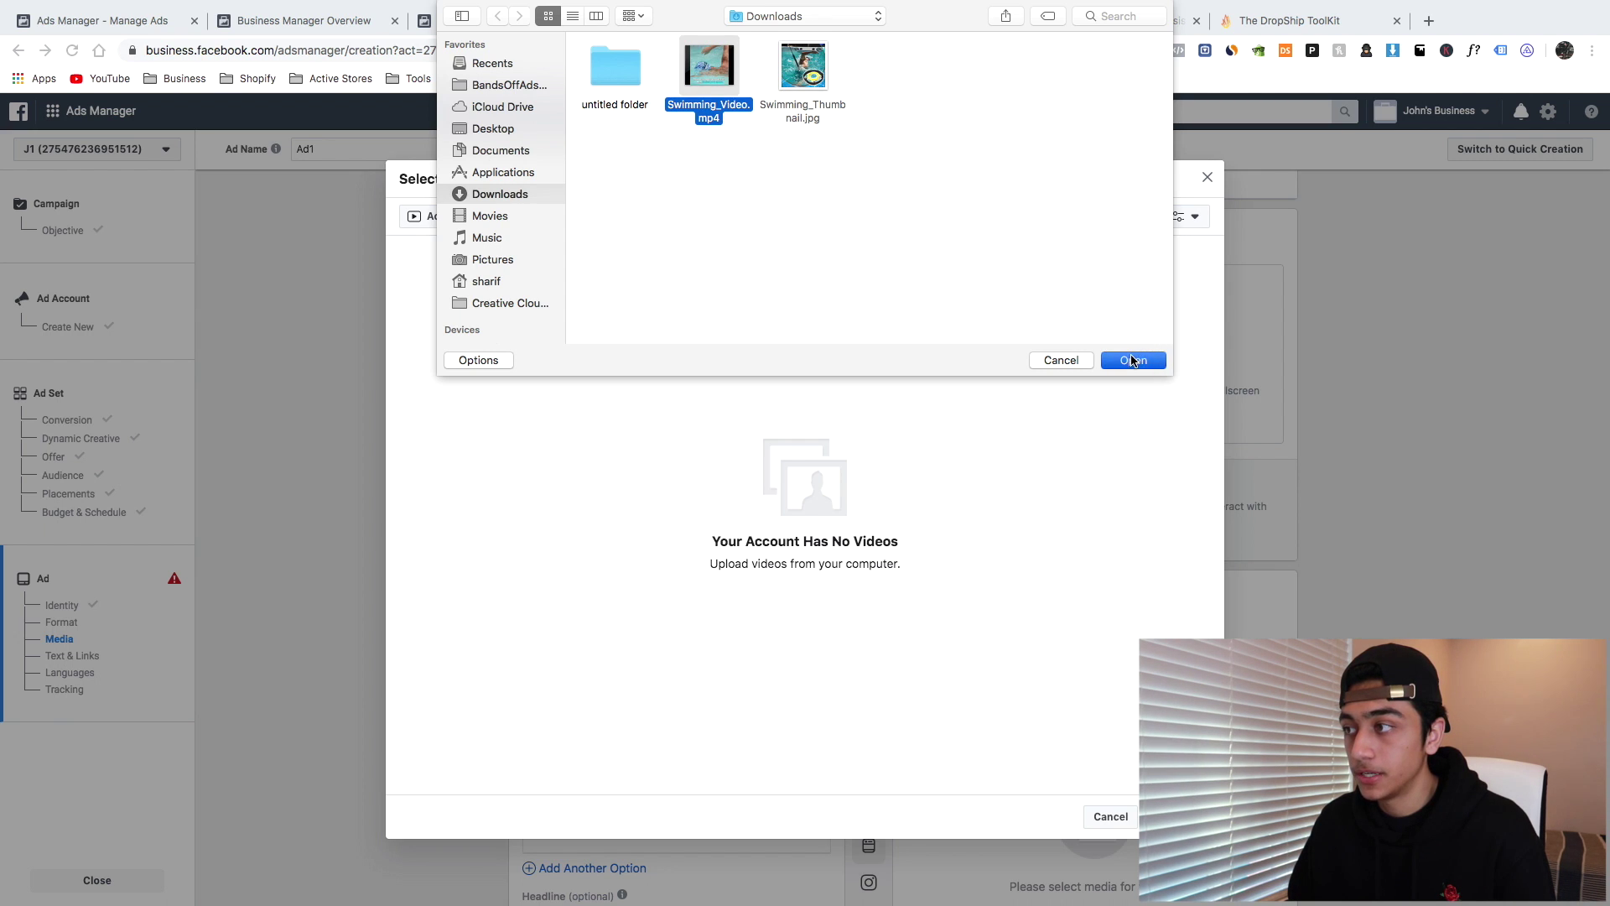
{"action": "left_click", "coordinate": [1131, 361]}
Upload Swimming_Thumbnail.jpg as the custom thumbnail for the ad video and apply it
{"action": "scroll", "coordinate": [891, 612], "scroll_direction": "down", "scroll_amount": 4}
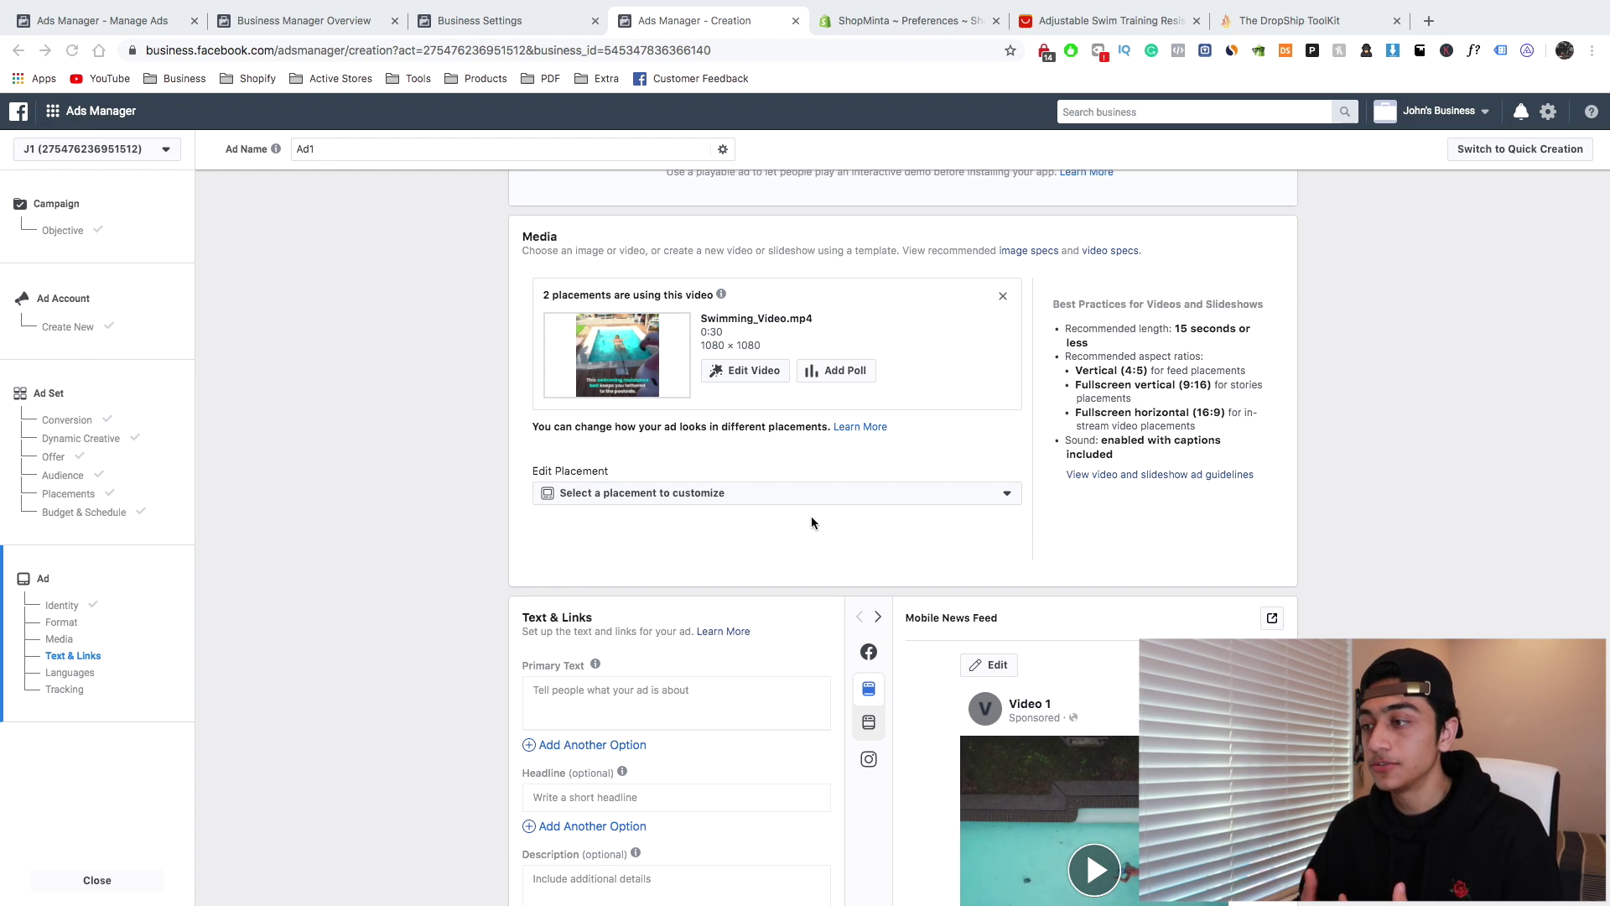
{"action": "left_click", "coordinate": [725, 371]}
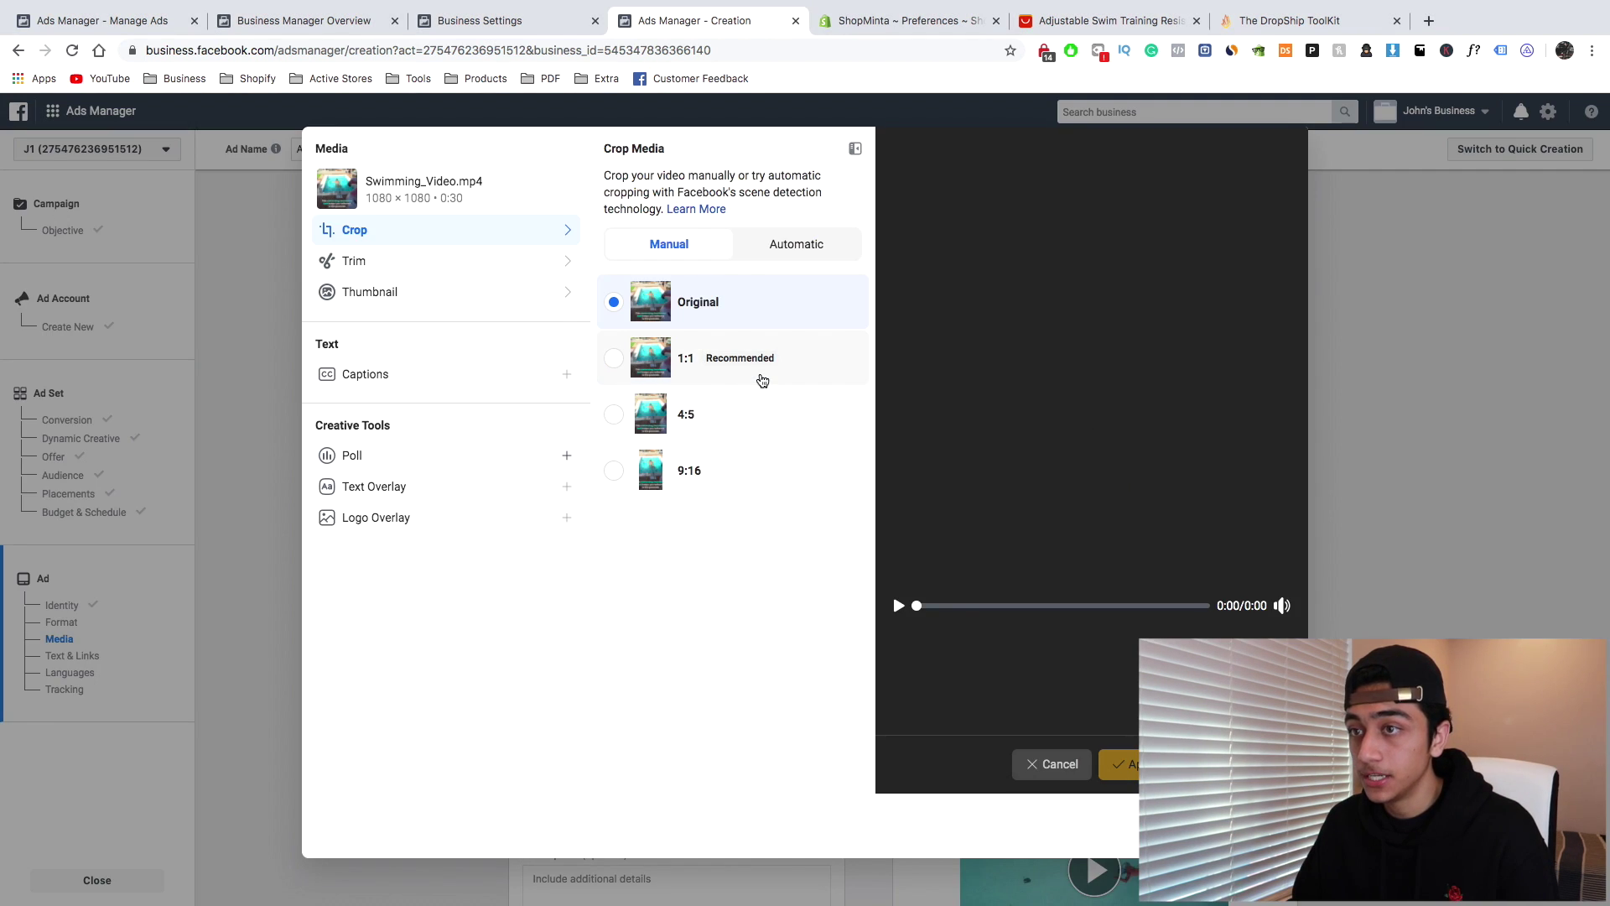
{"action": "left_click", "coordinate": [445, 285]}
{"action": "left_click", "coordinate": [783, 239]}
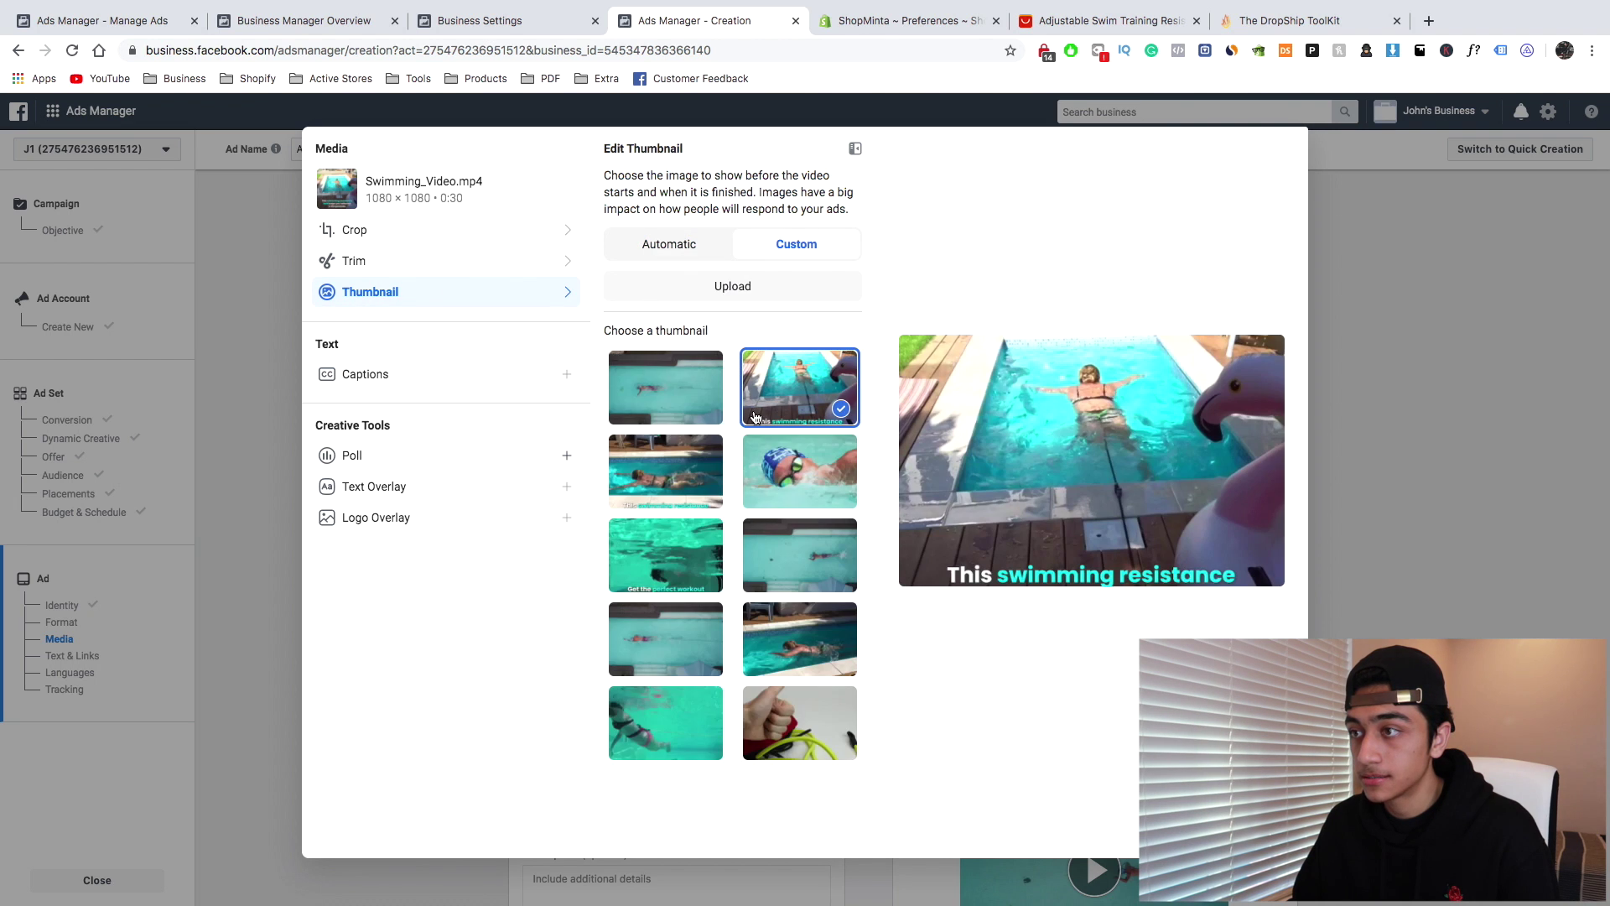
{"action": "left_click", "coordinate": [715, 287]}
{"action": "left_click", "coordinate": [598, 220]}
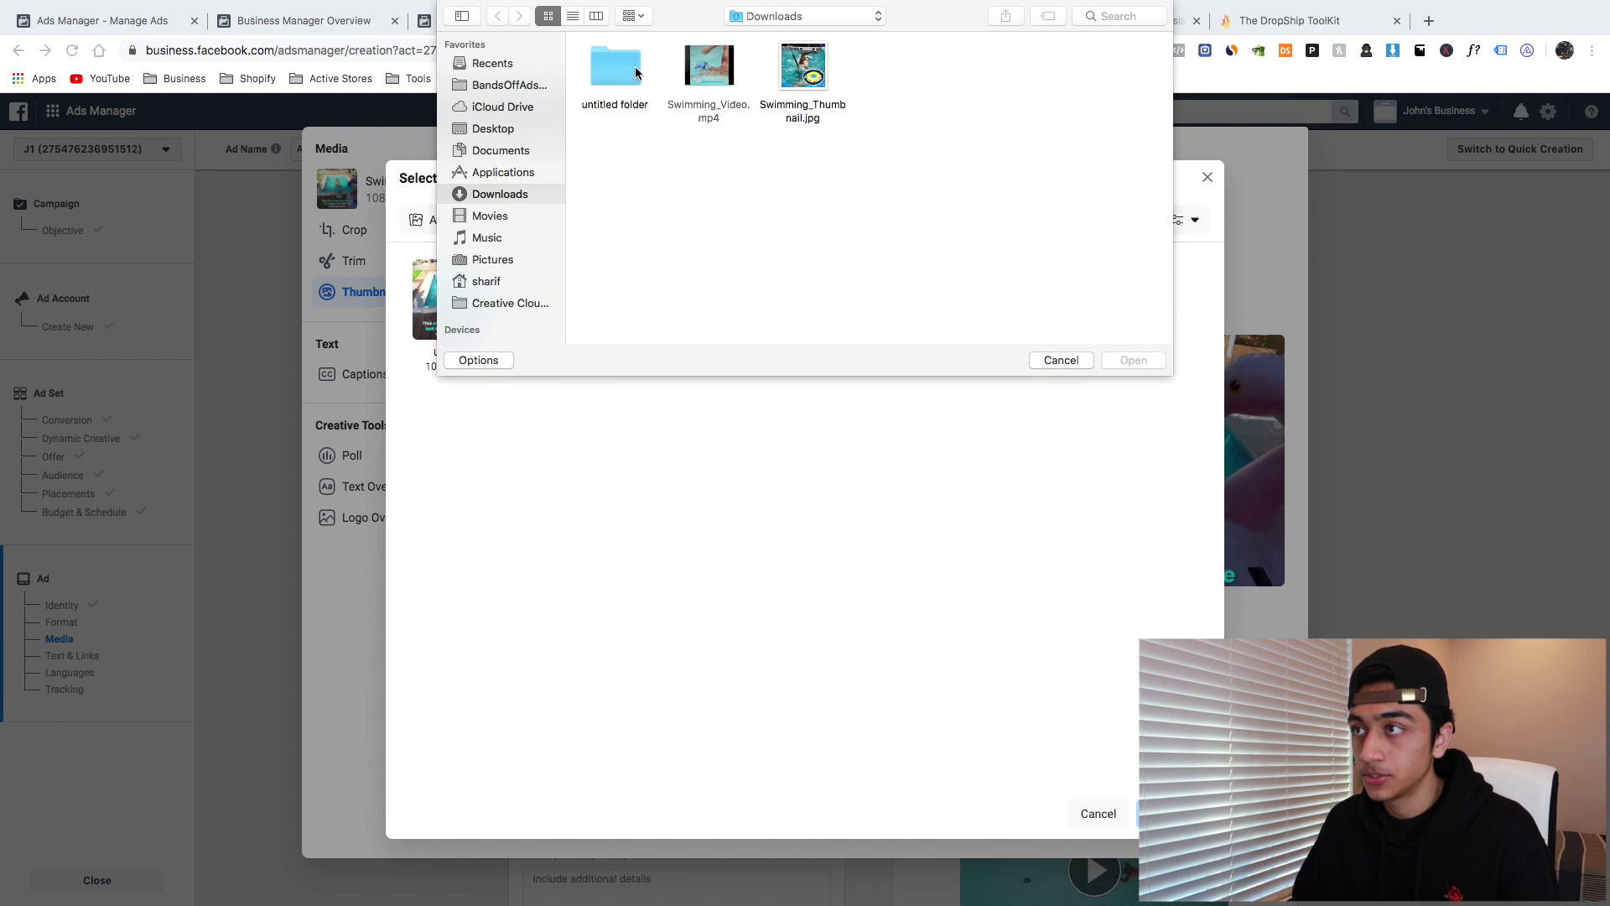
{"action": "left_click", "coordinate": [1163, 360]}
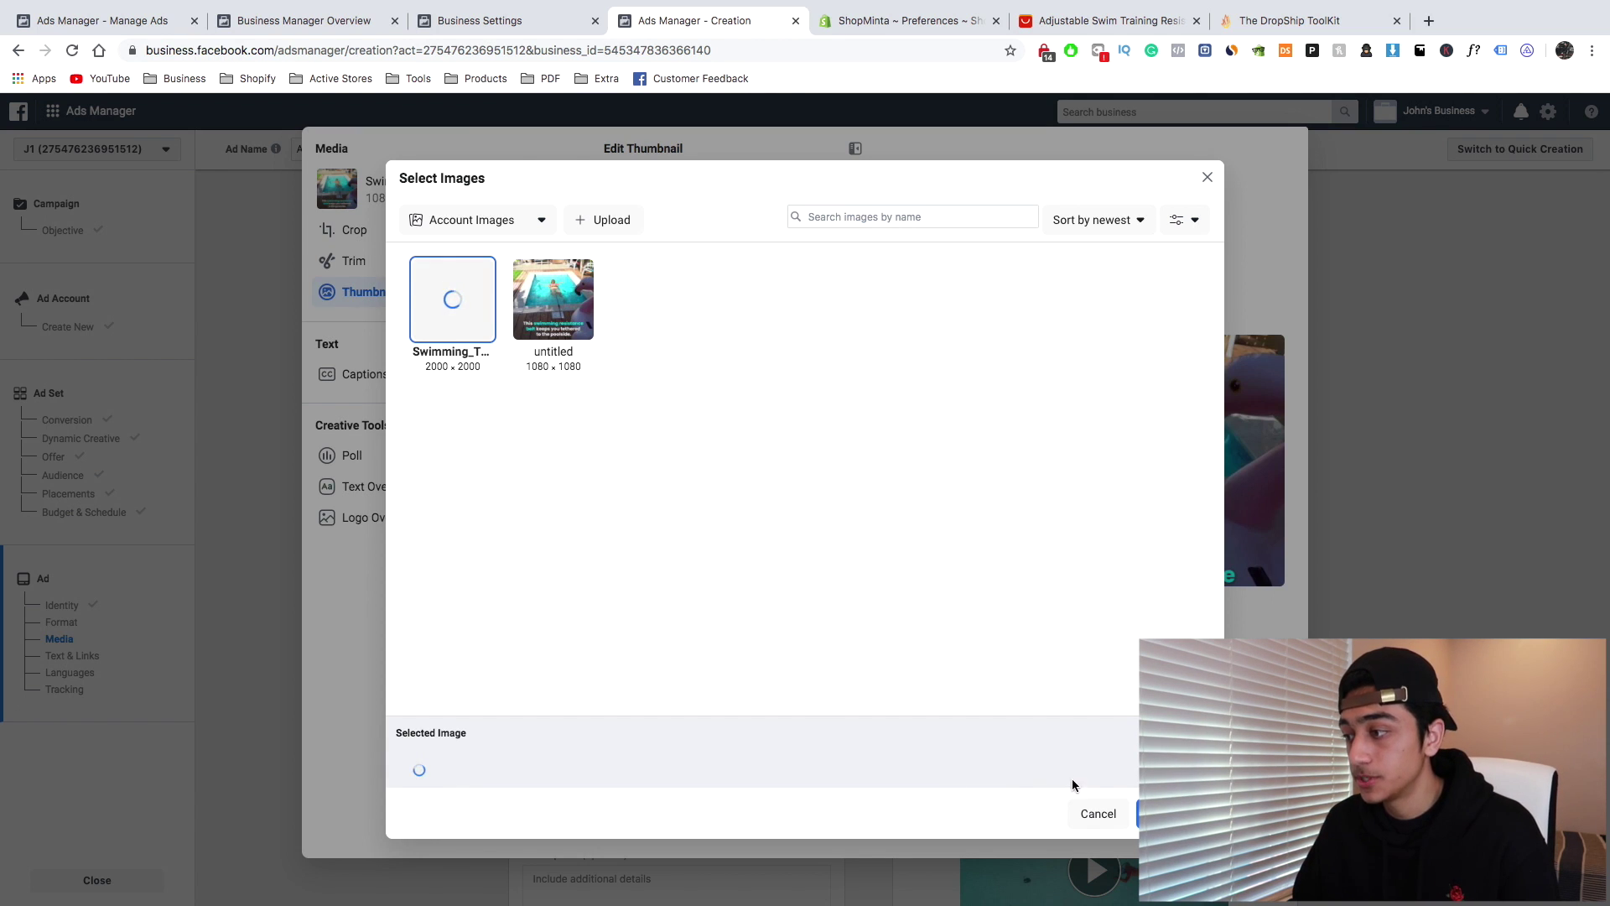
{"action": "left_click", "coordinate": [1170, 814]}
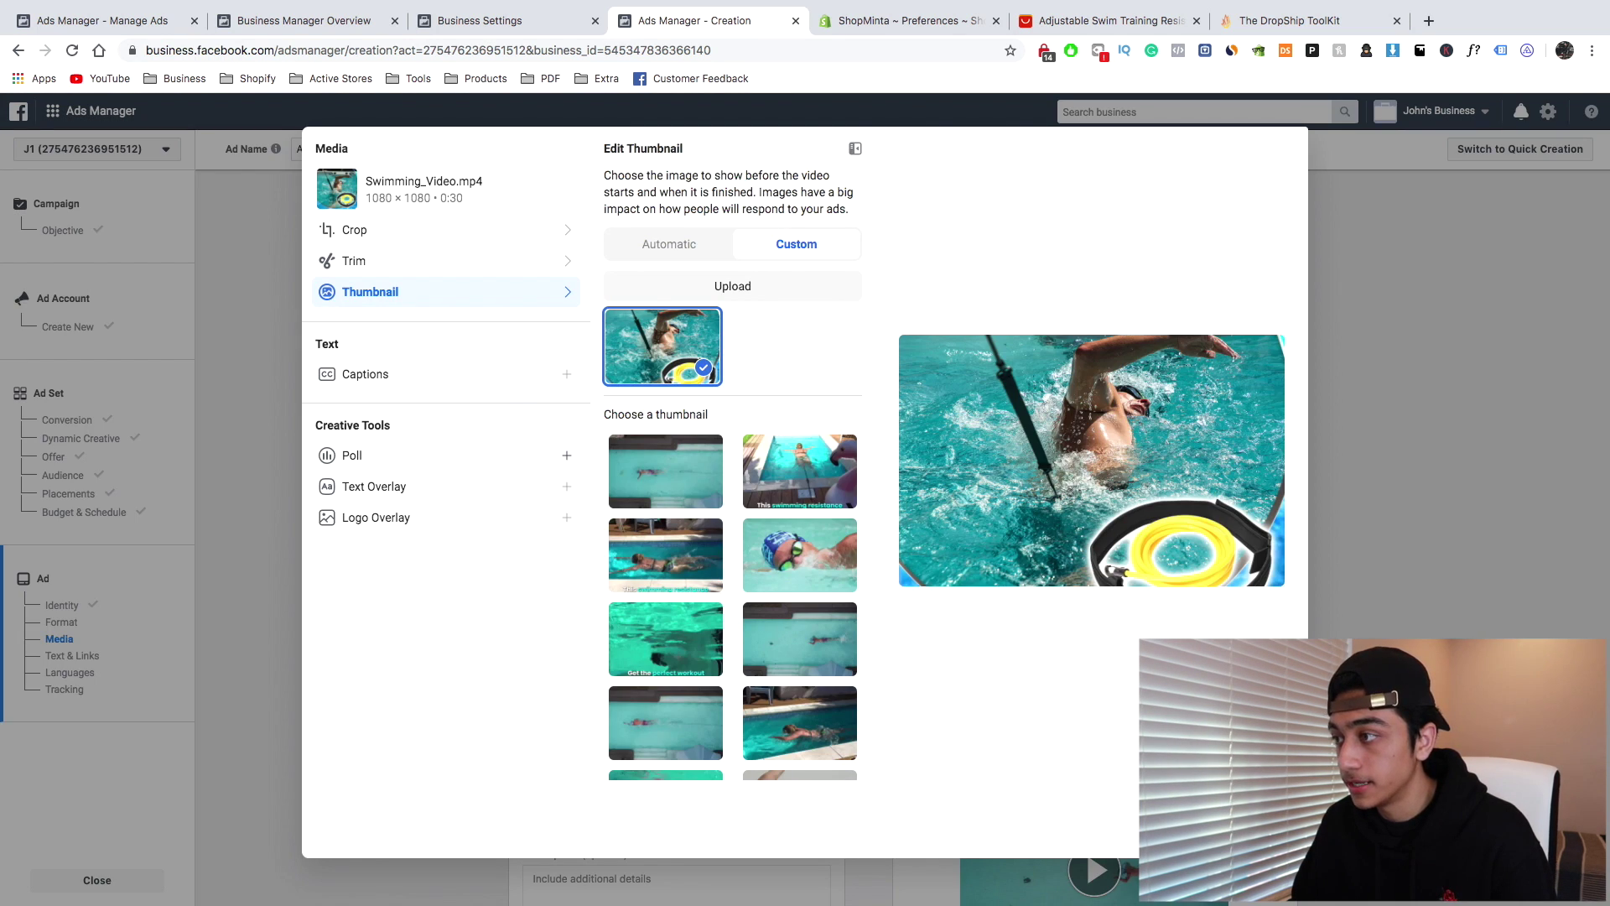
{"action": "left_click", "coordinate": [1262, 831]}
Replace the started primary text with "Swim like a pro with these swimming resistance bands"
{"action": "scroll", "coordinate": [1446, 601], "scroll_direction": "down", "scroll_amount": 4}
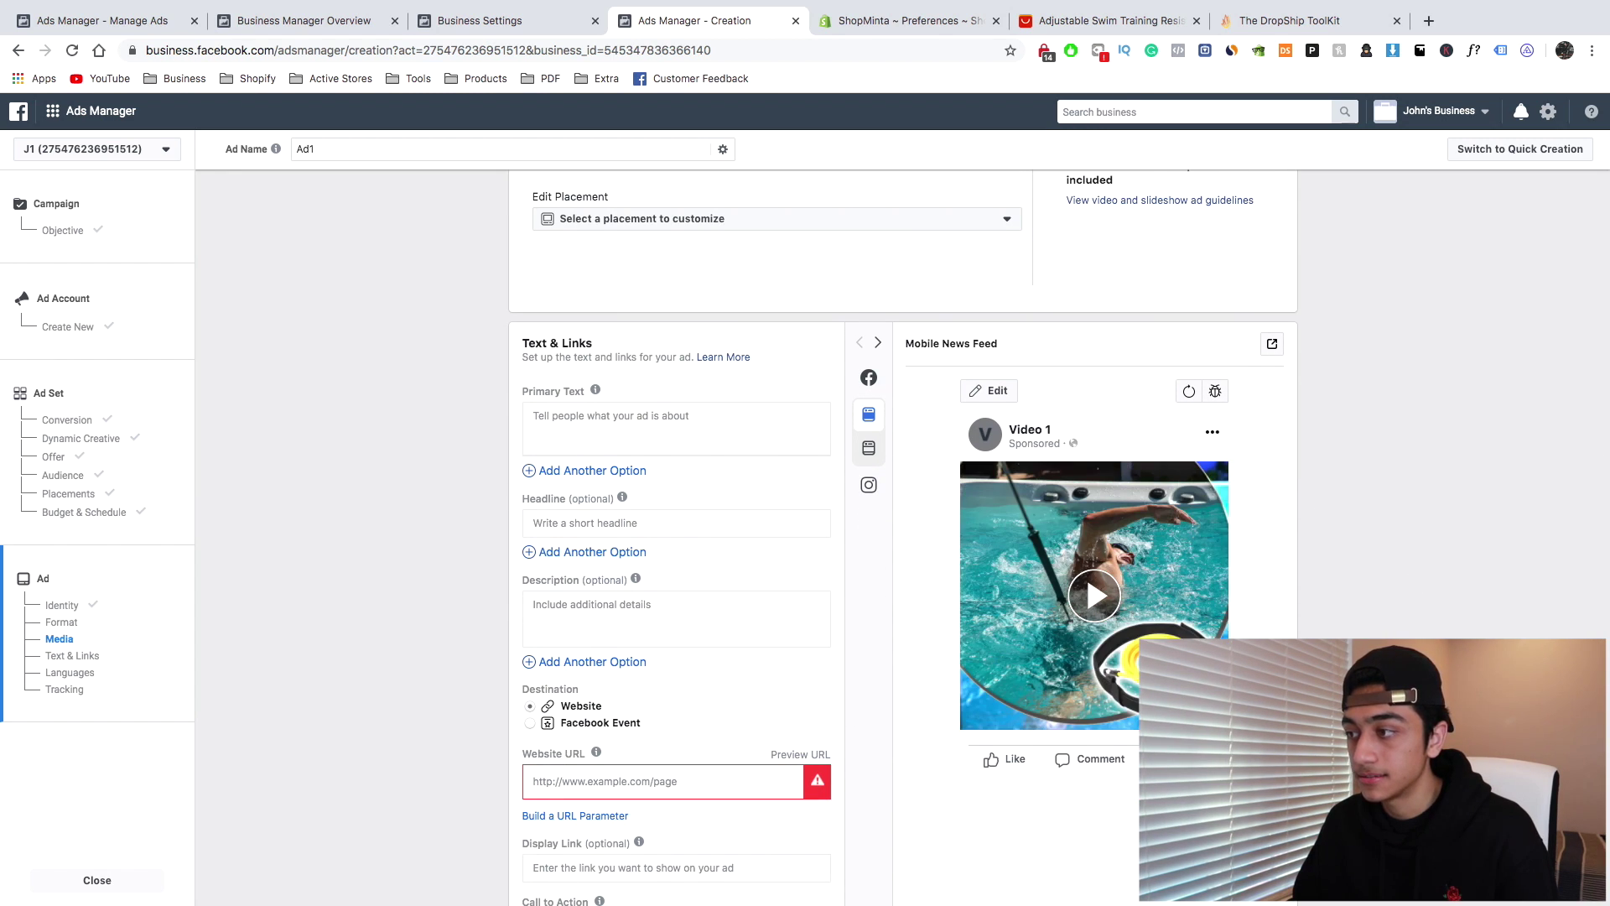
{"action": "scroll", "coordinate": [638, 524], "scroll_direction": "up", "scroll_amount": 2}
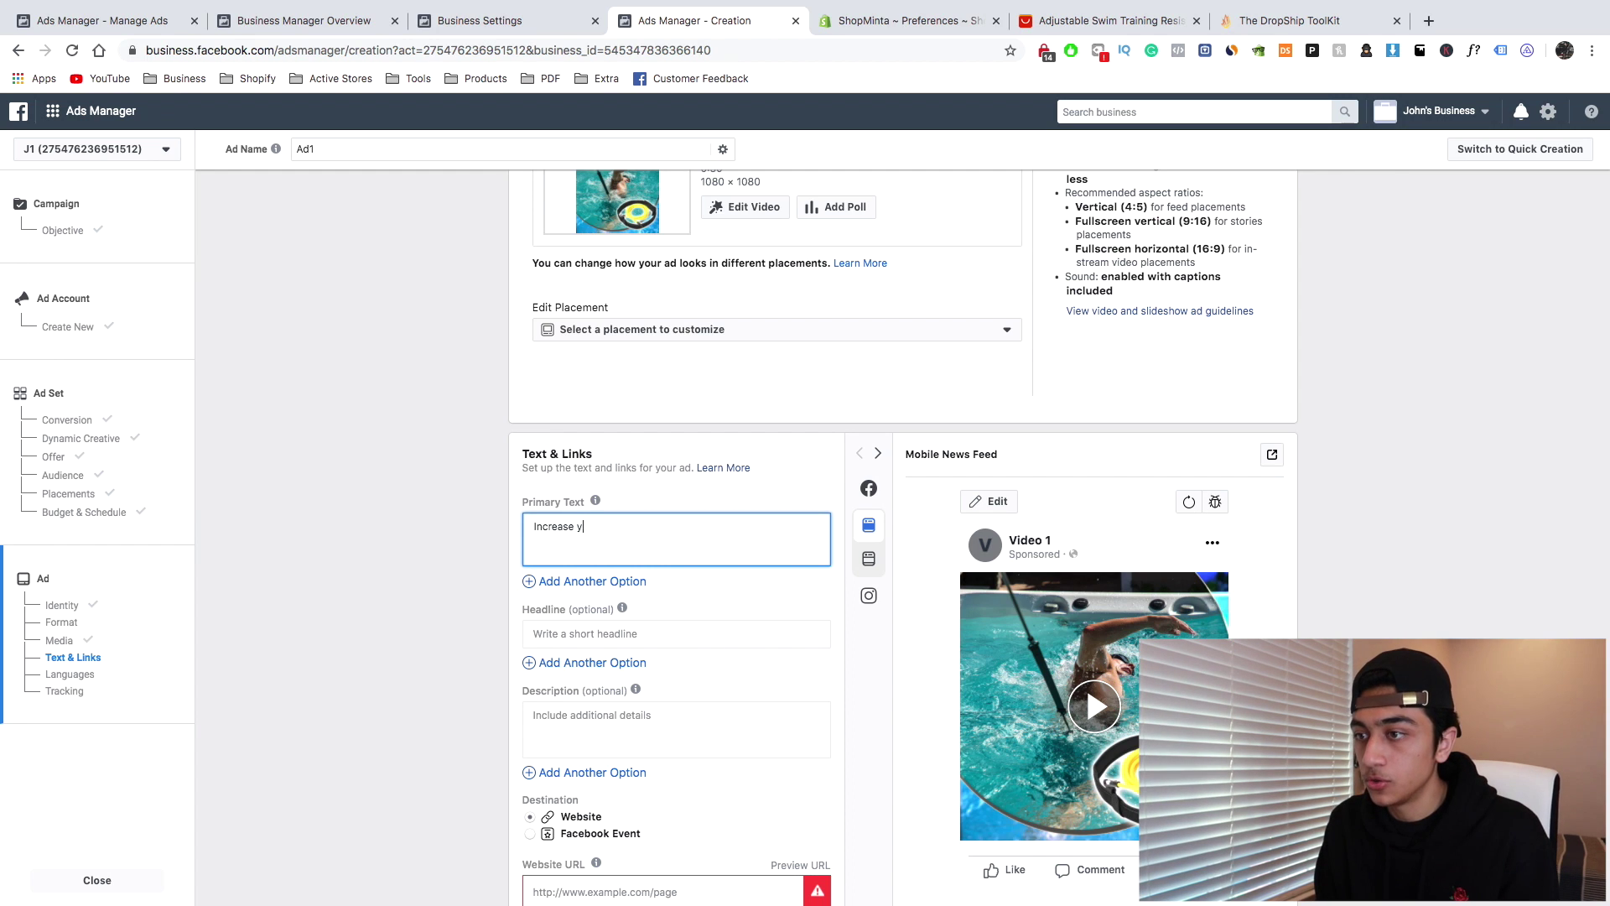
{"action": "key", "text": "BackSpace"}
{"action": "key", "text": "BackSpace"}
{"action": "key", "text": "BackSpace"}
{"action": "key", "text": "BackSpace"}
{"action": "key", "text": "BackSpace"}
{"action": "key", "text": "BackSpace"}
{"action": "key", "text": "BackSpace"}
{"action": "key", "text": "BackSpace"}
{"action": "key", "text": "BackSpace"}
{"action": "key", "text": "BackSpace"}
{"action": "key", "text": "BackSpace"}
{"action": "key", "text": "BackSpace"}
{"action": "key", "text": "BackSpace"}
{"action": "key", "text": "BackSpace"}
{"action": "key", "text": "BackSpace"}
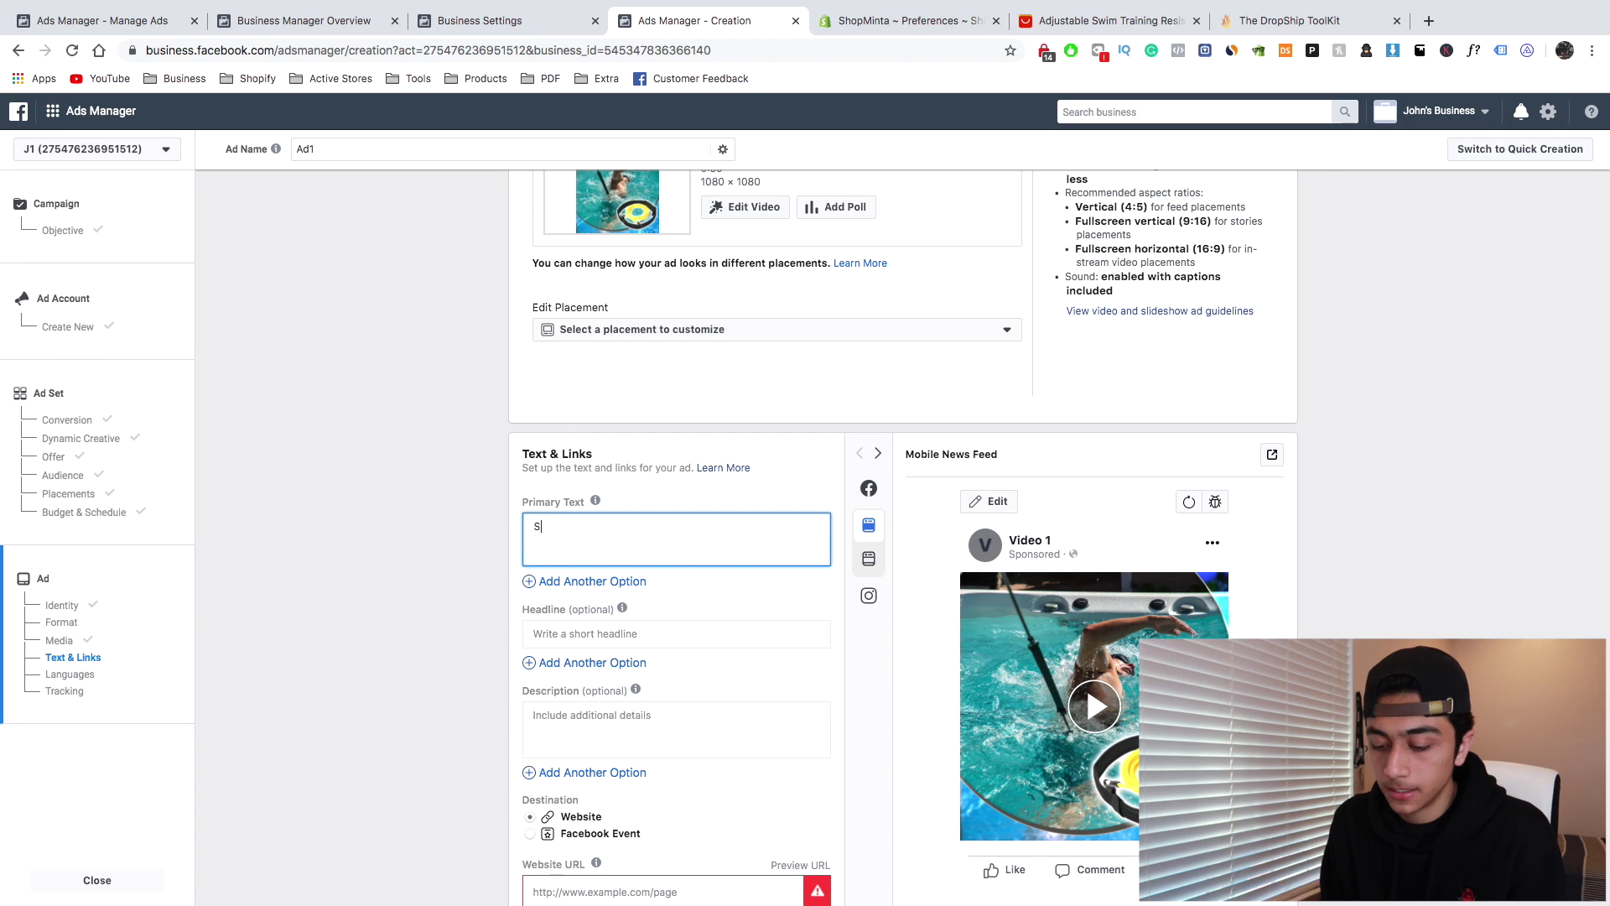
{"action": "type", "text": "wim like a pro"}
{"action": "type", "text": " with these swimming resistance bands"}
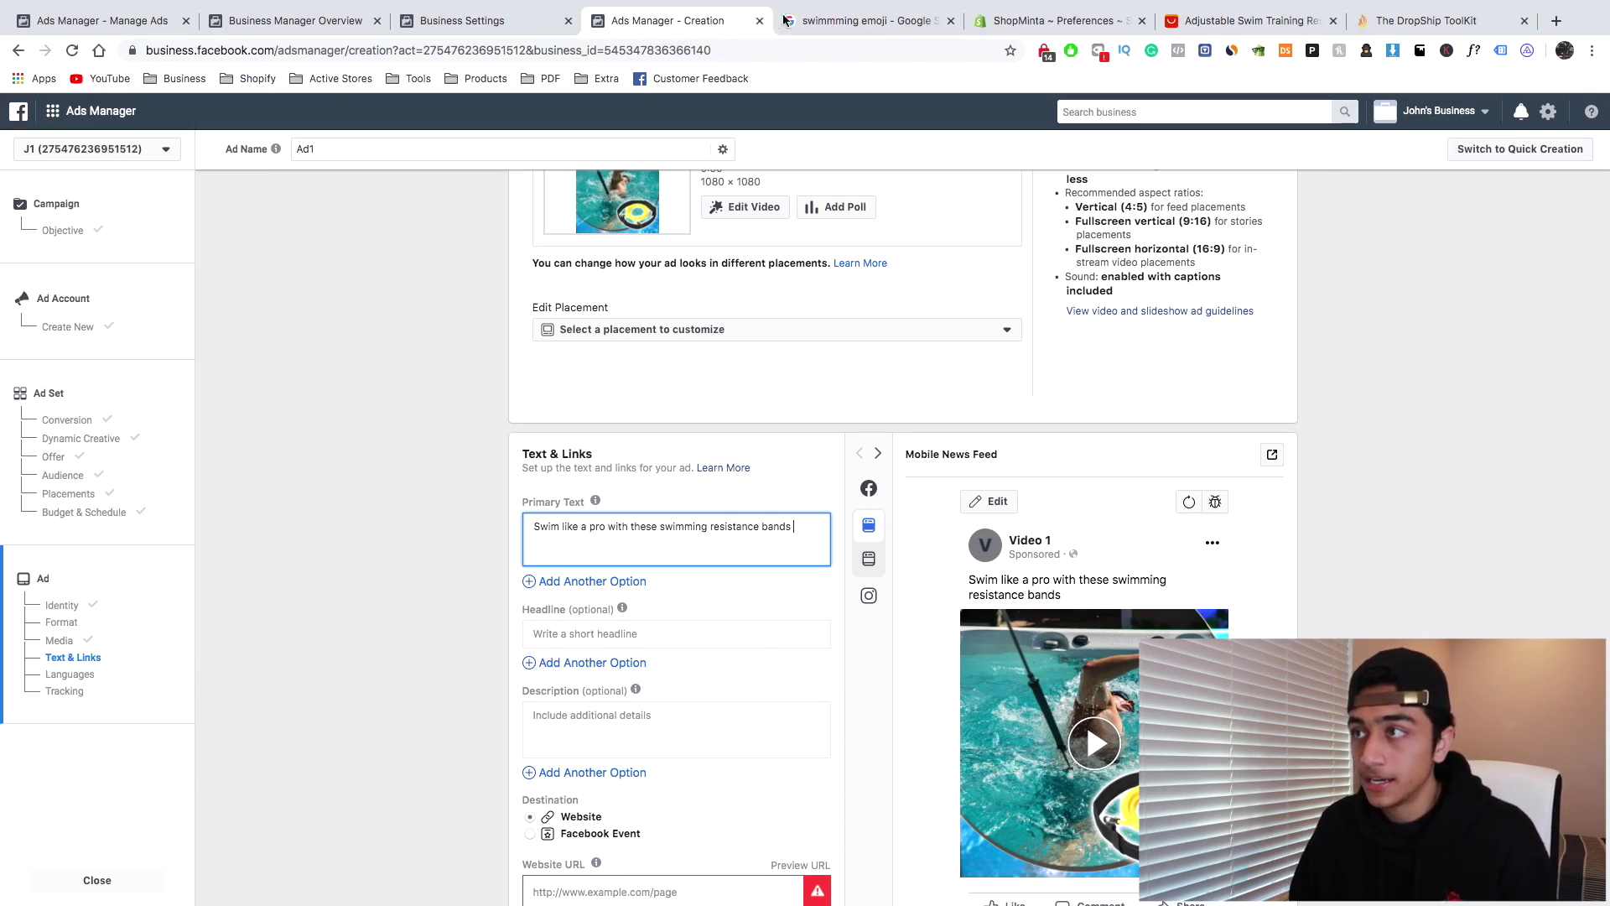
Add a swimming emoji and a new line "Check it out now" with a right-pointing hand emoji to the primary text, changing "these" to "the"
{"action": "left_click", "coordinate": [785, 18]}
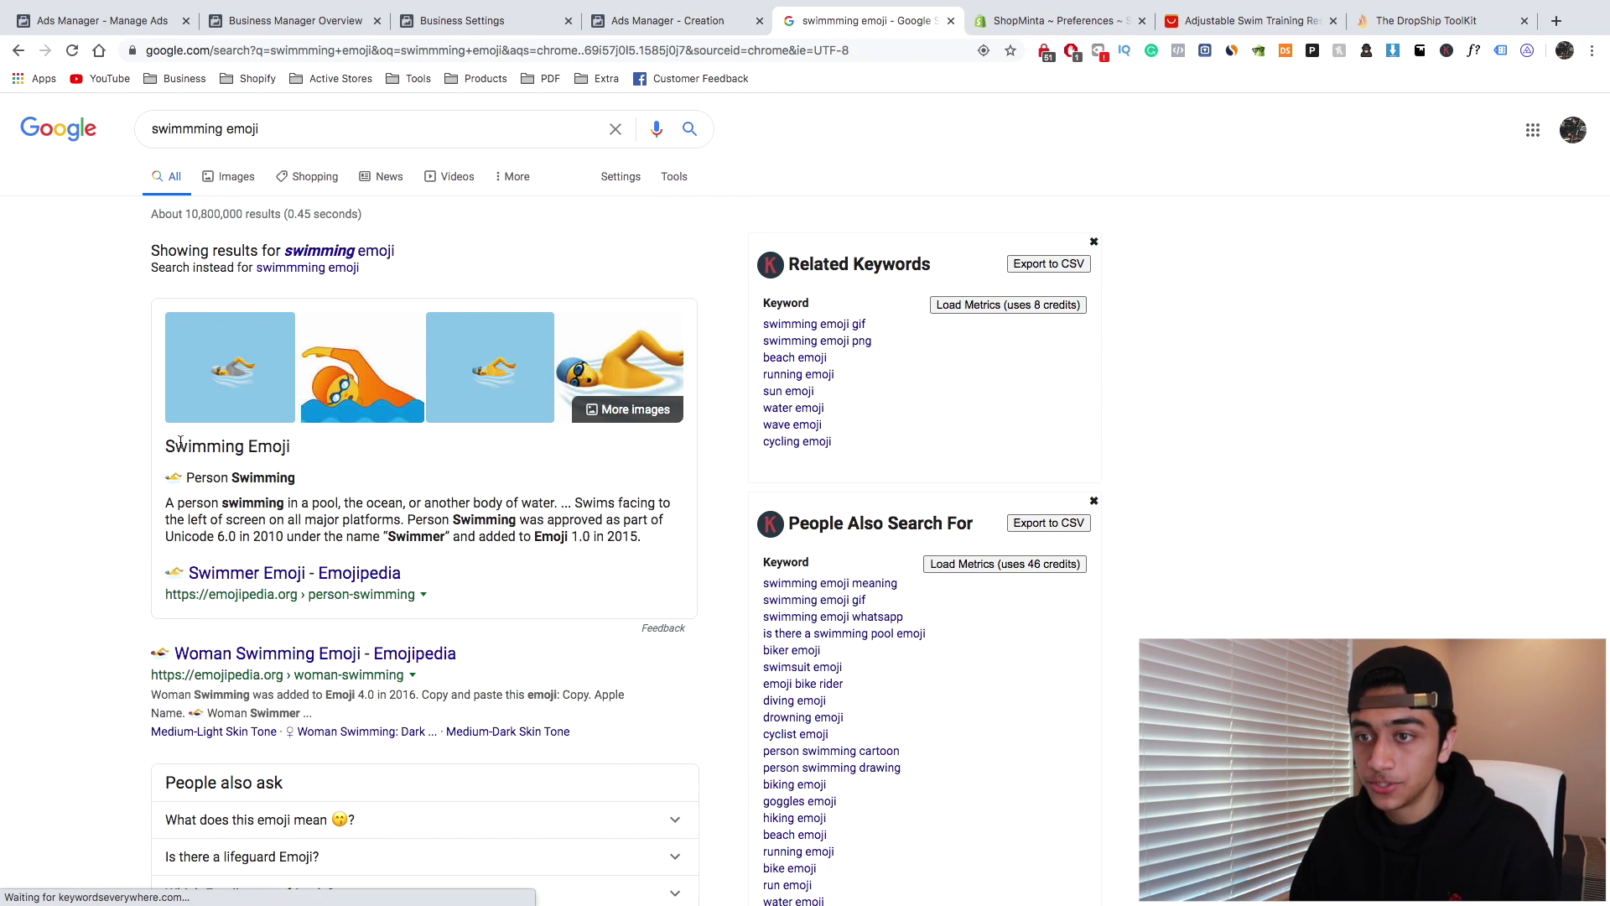
{"action": "left_click", "coordinate": [628, 25]}
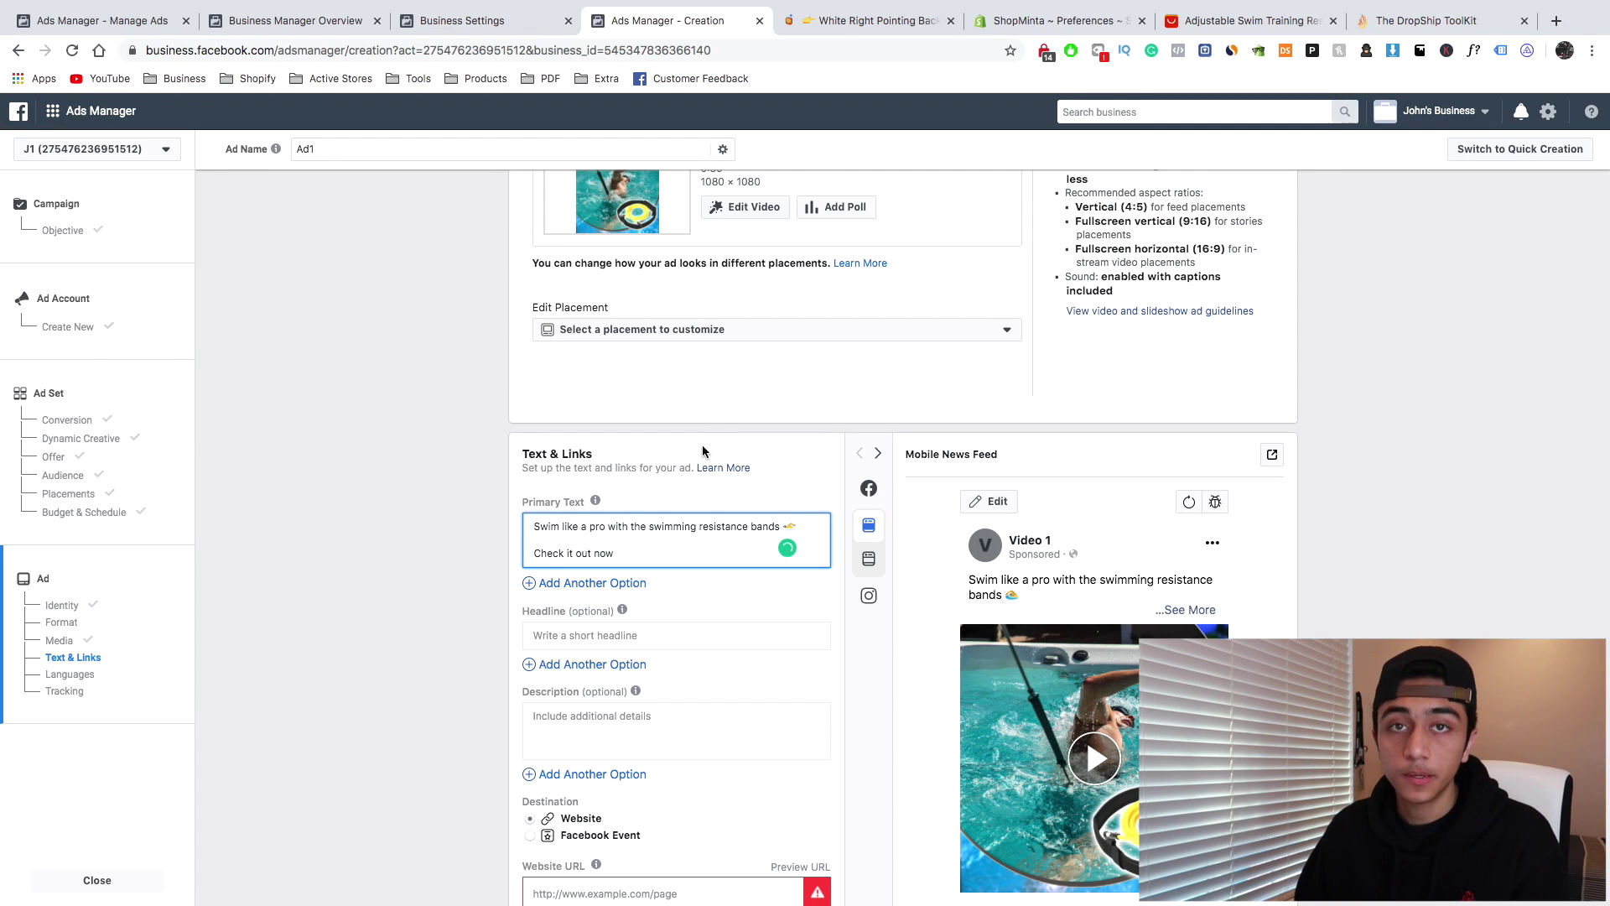
{"action": "left_click", "coordinate": [864, 27]}
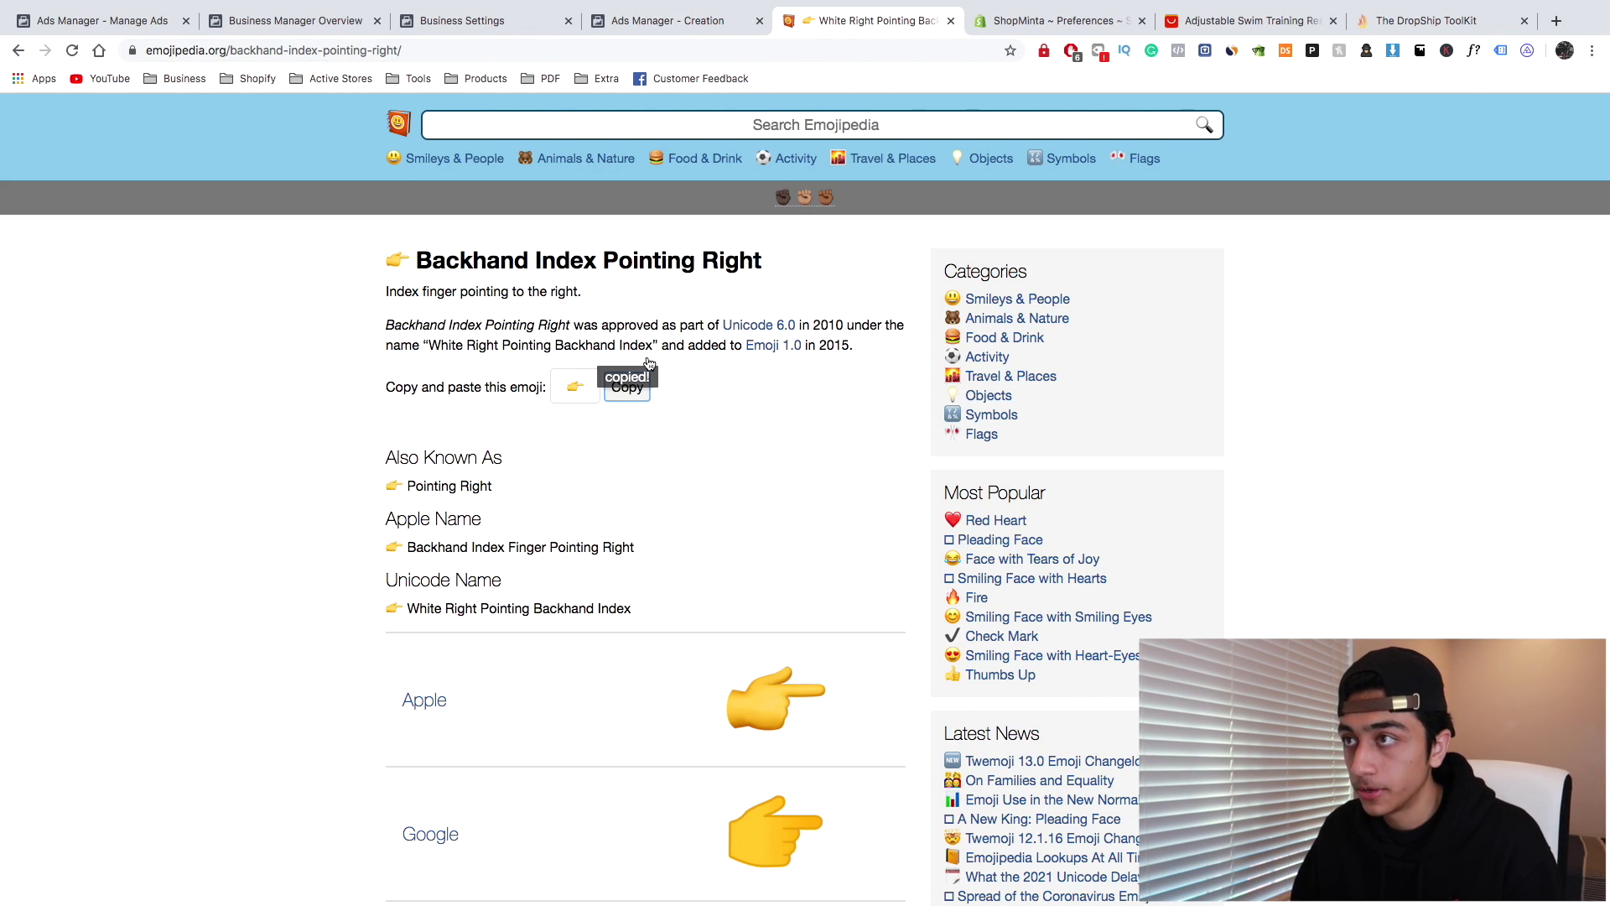
{"action": "left_click", "coordinate": [663, 13]}
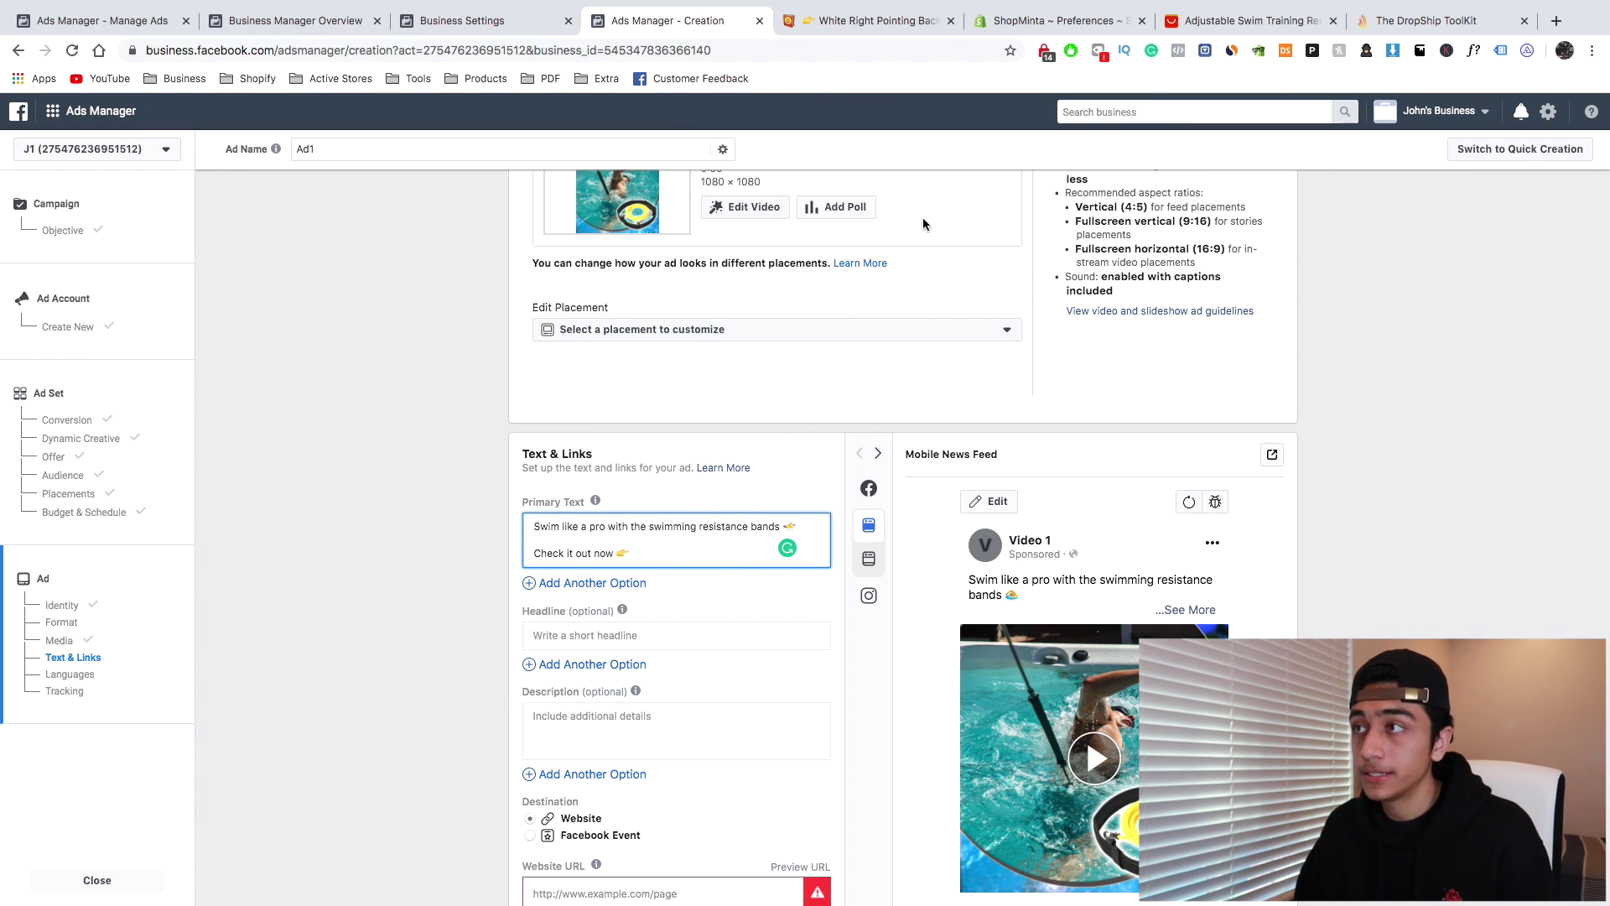
Switch to the Shopify admin and start a new URL redirect in the online store's navigation settings
{"action": "left_click", "coordinate": [1012, 26]}
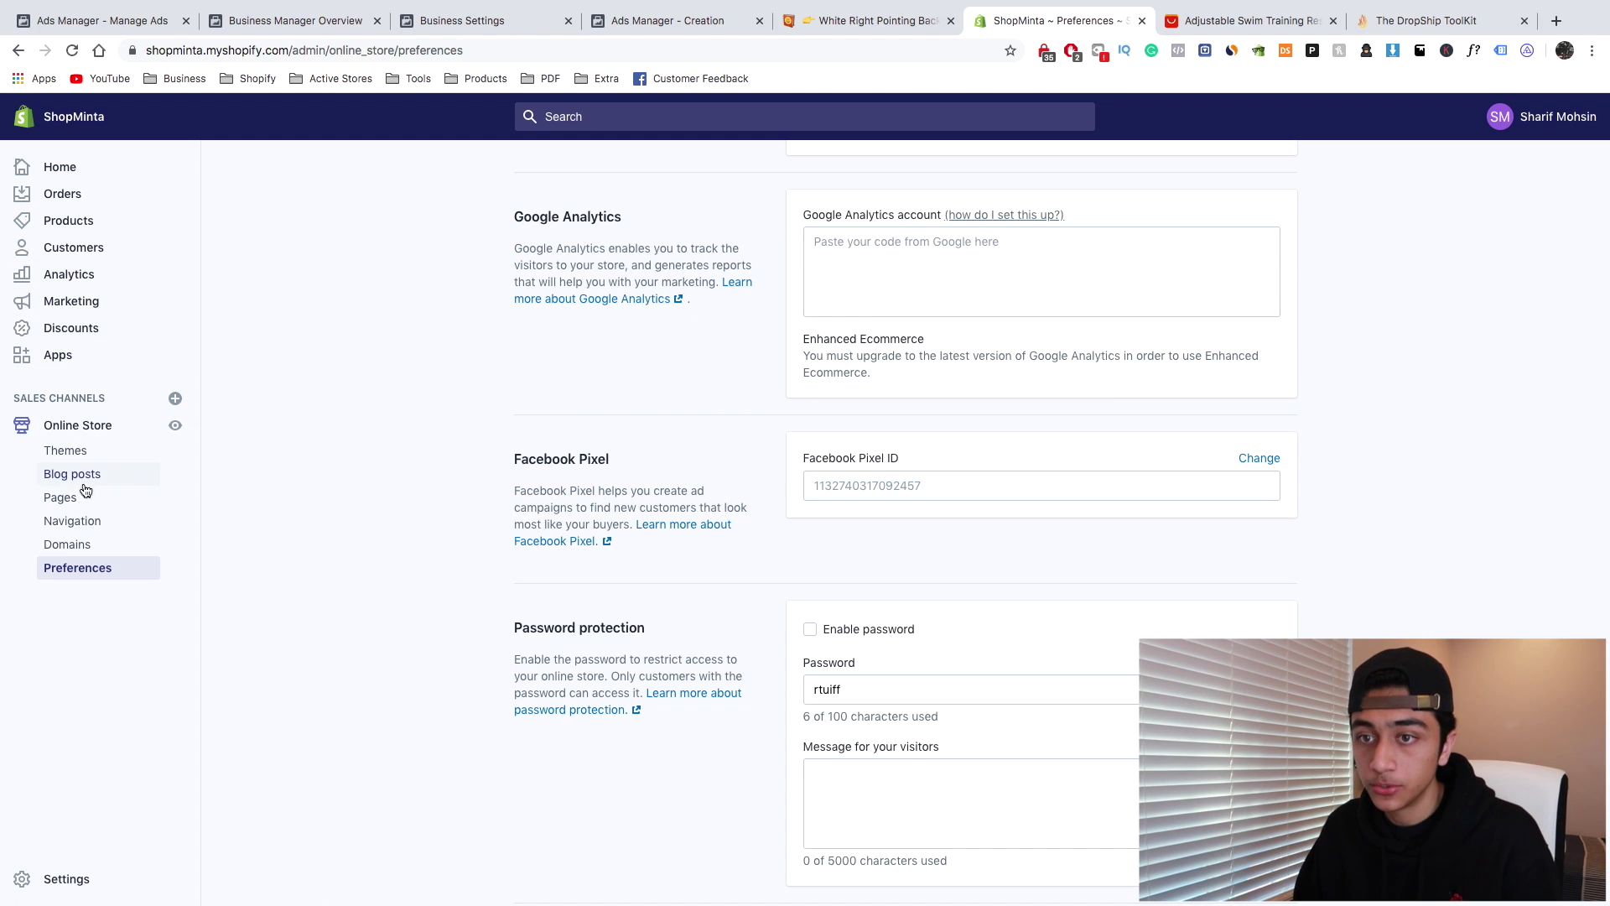
{"action": "left_click", "coordinate": [74, 521]}
{"action": "left_click", "coordinate": [549, 250]}
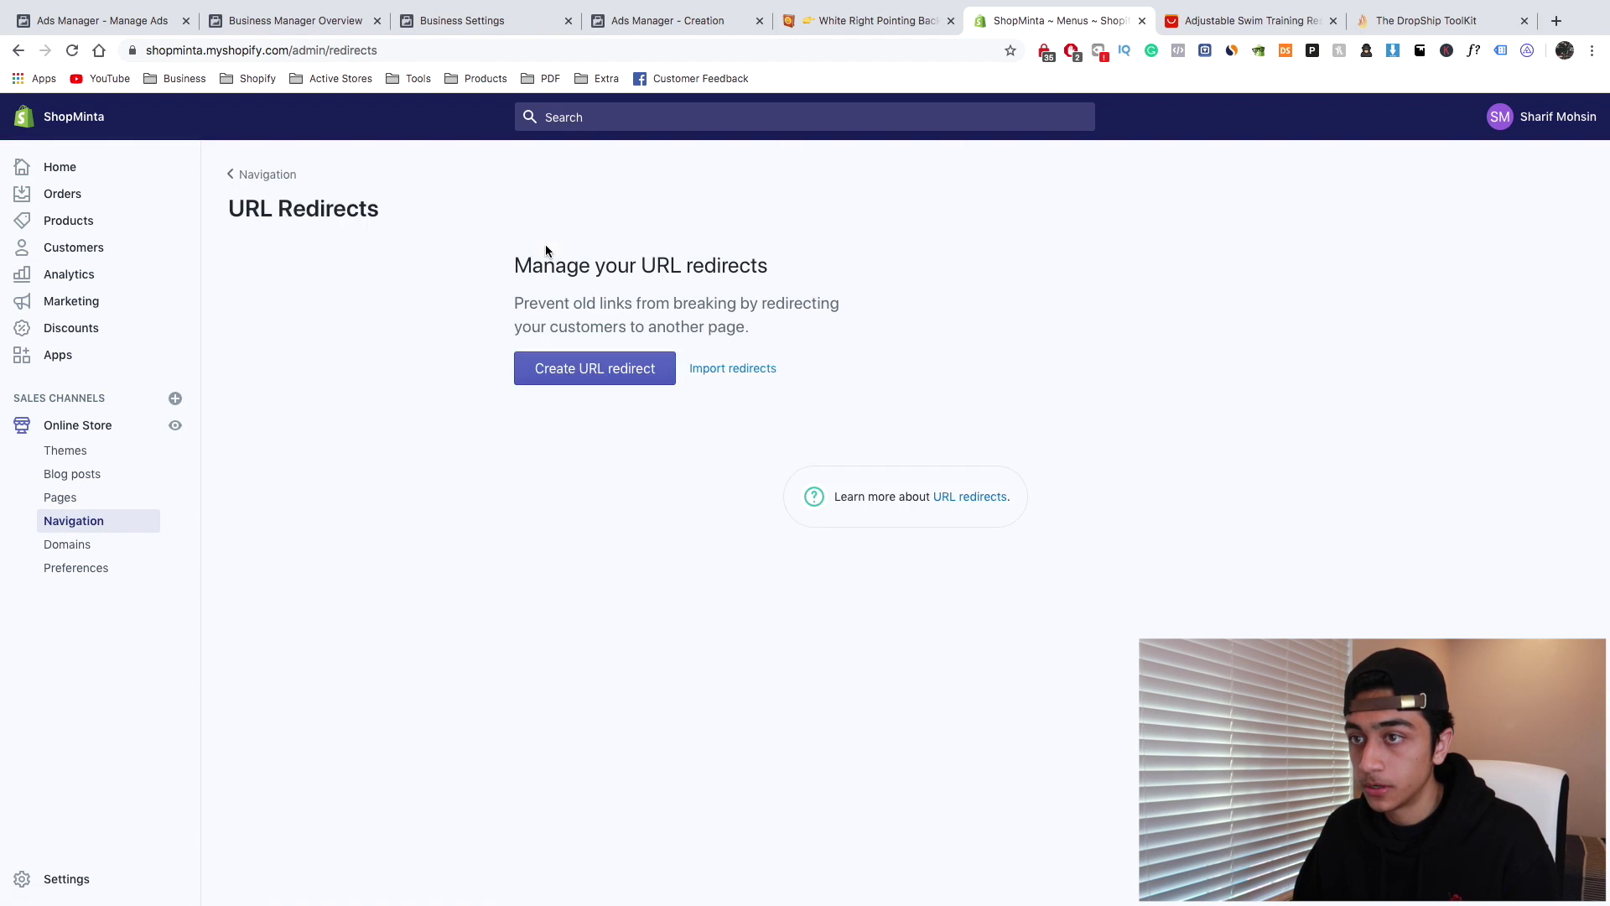
{"action": "left_click", "coordinate": [546, 511]}
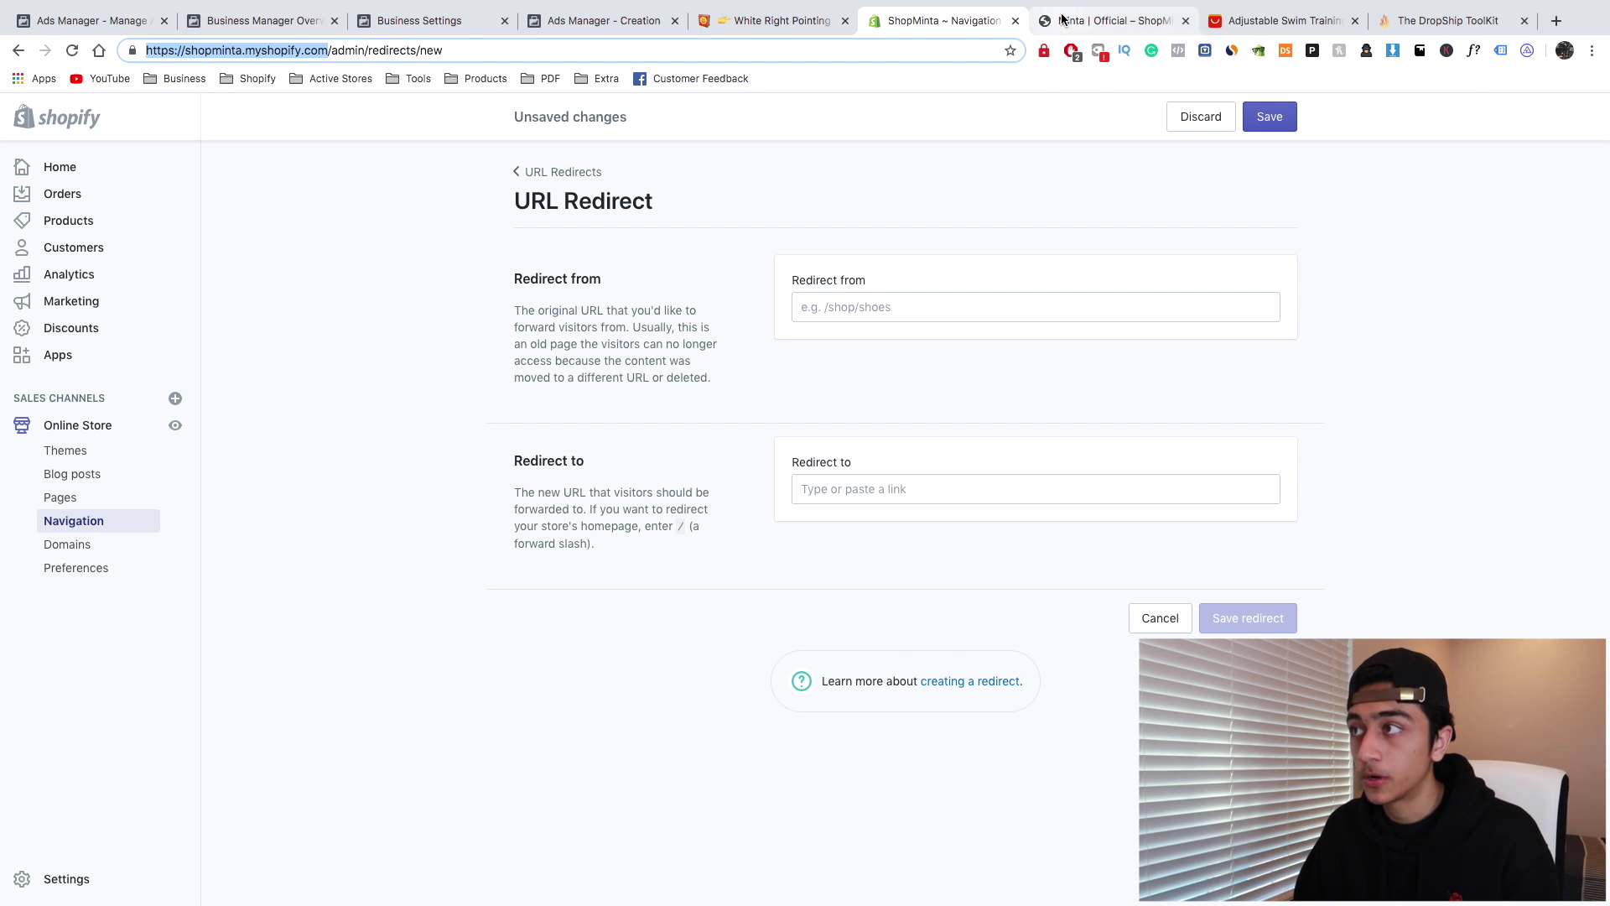
Open the bunion corrector product page in the ShopMinta storefront and copy its URL
{"action": "left_click", "coordinate": [1062, 22]}
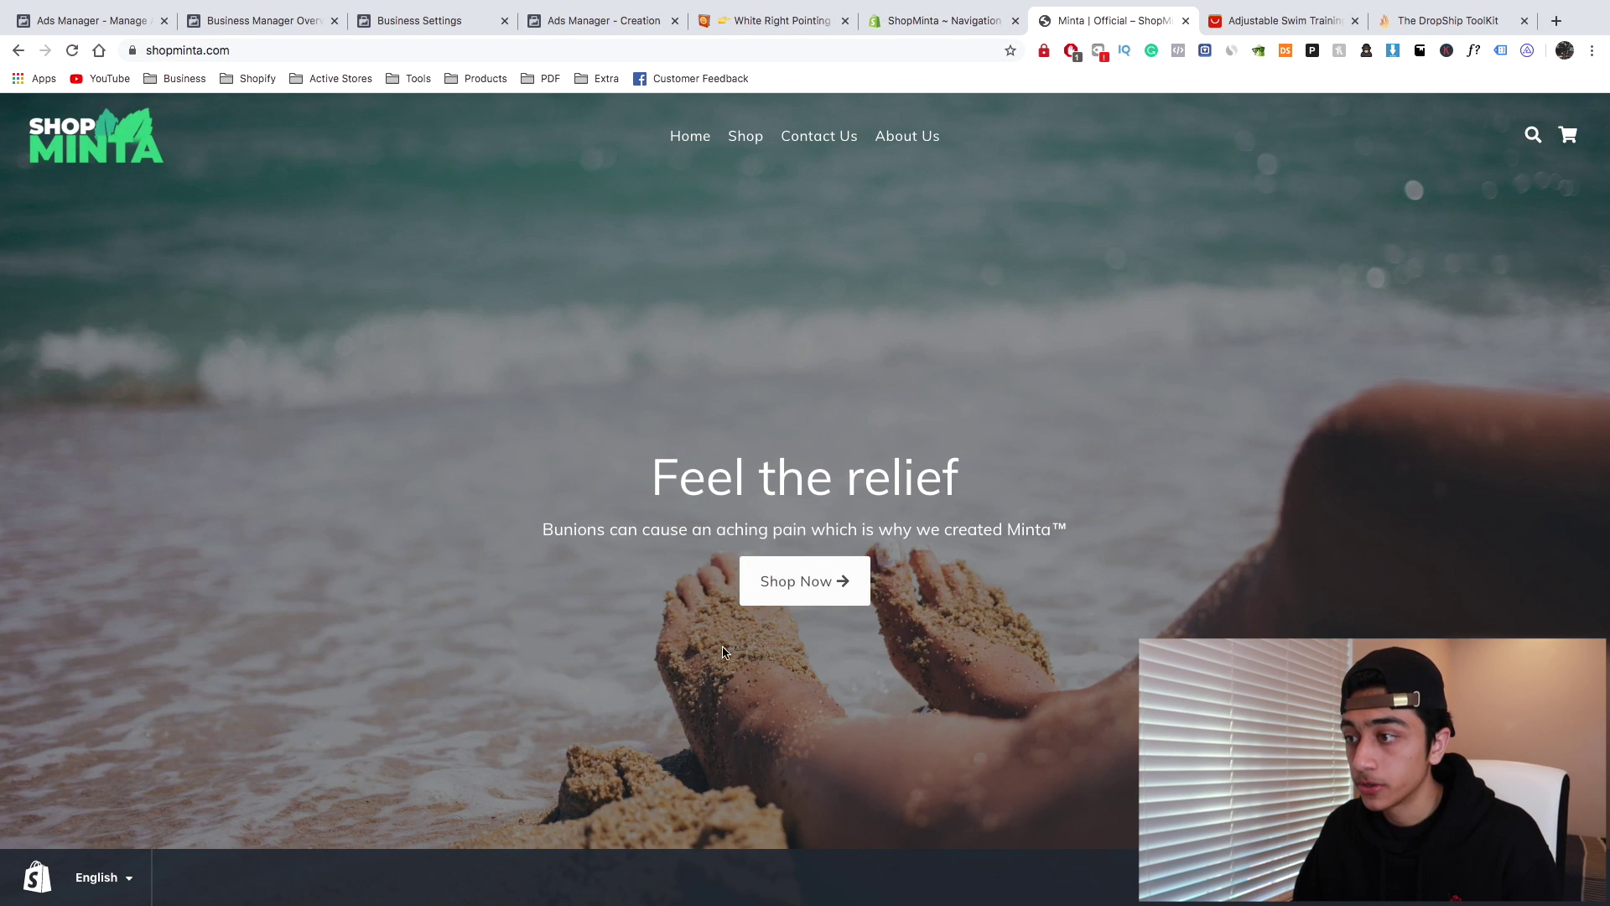
{"action": "left_click", "coordinate": [794, 582]}
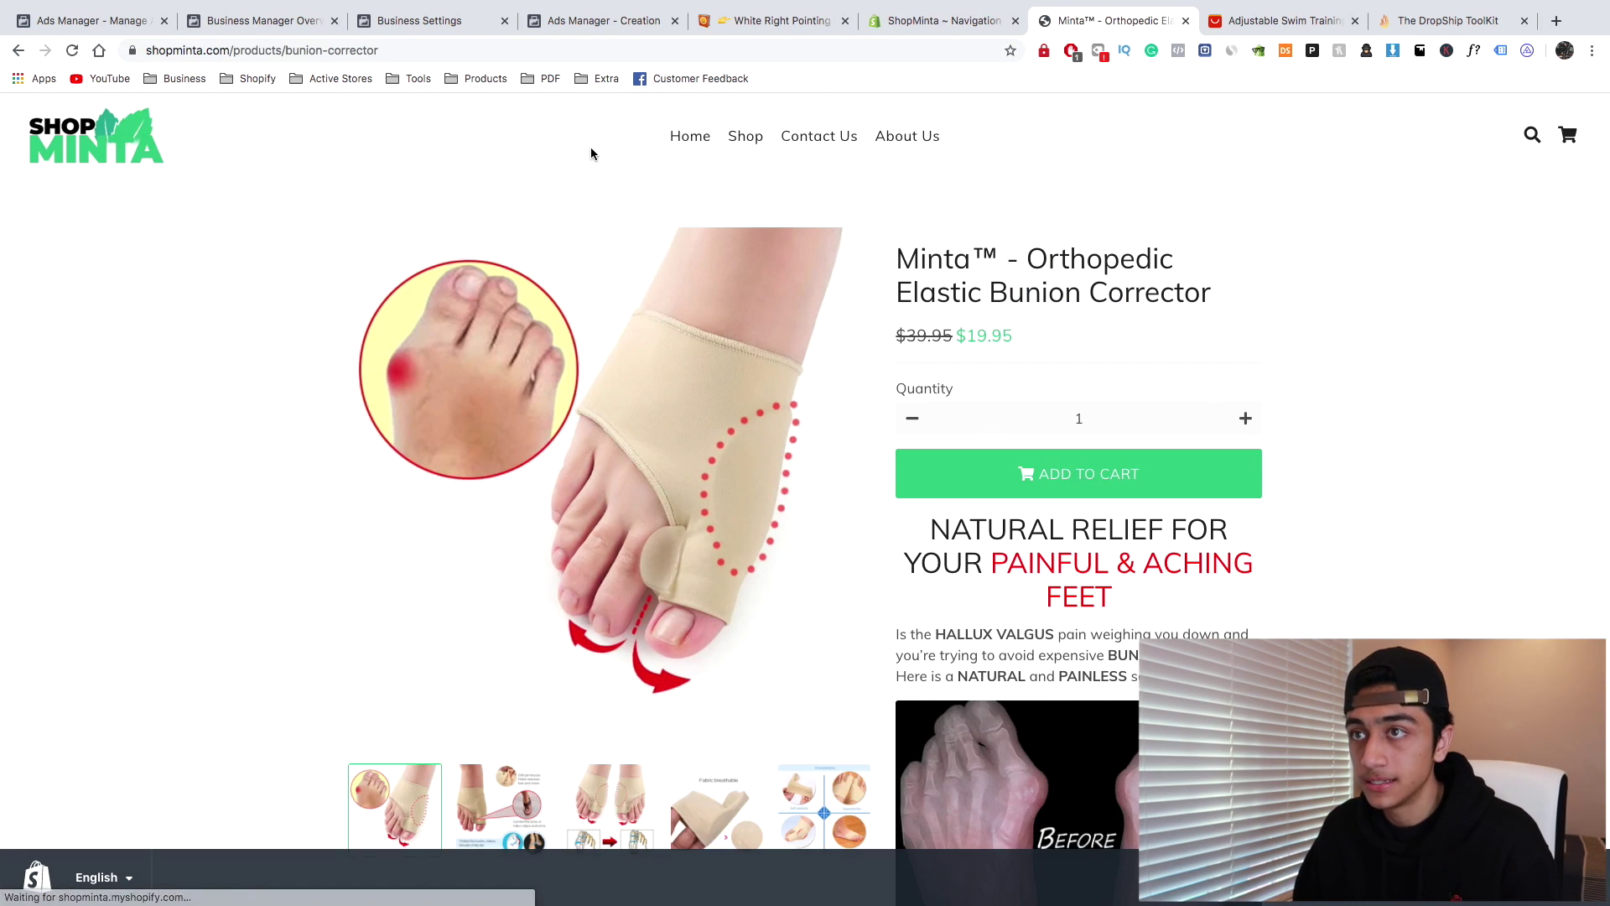
{"action": "left_click", "coordinate": [426, 57]}
{"action": "key", "text": "ctrl+c"}
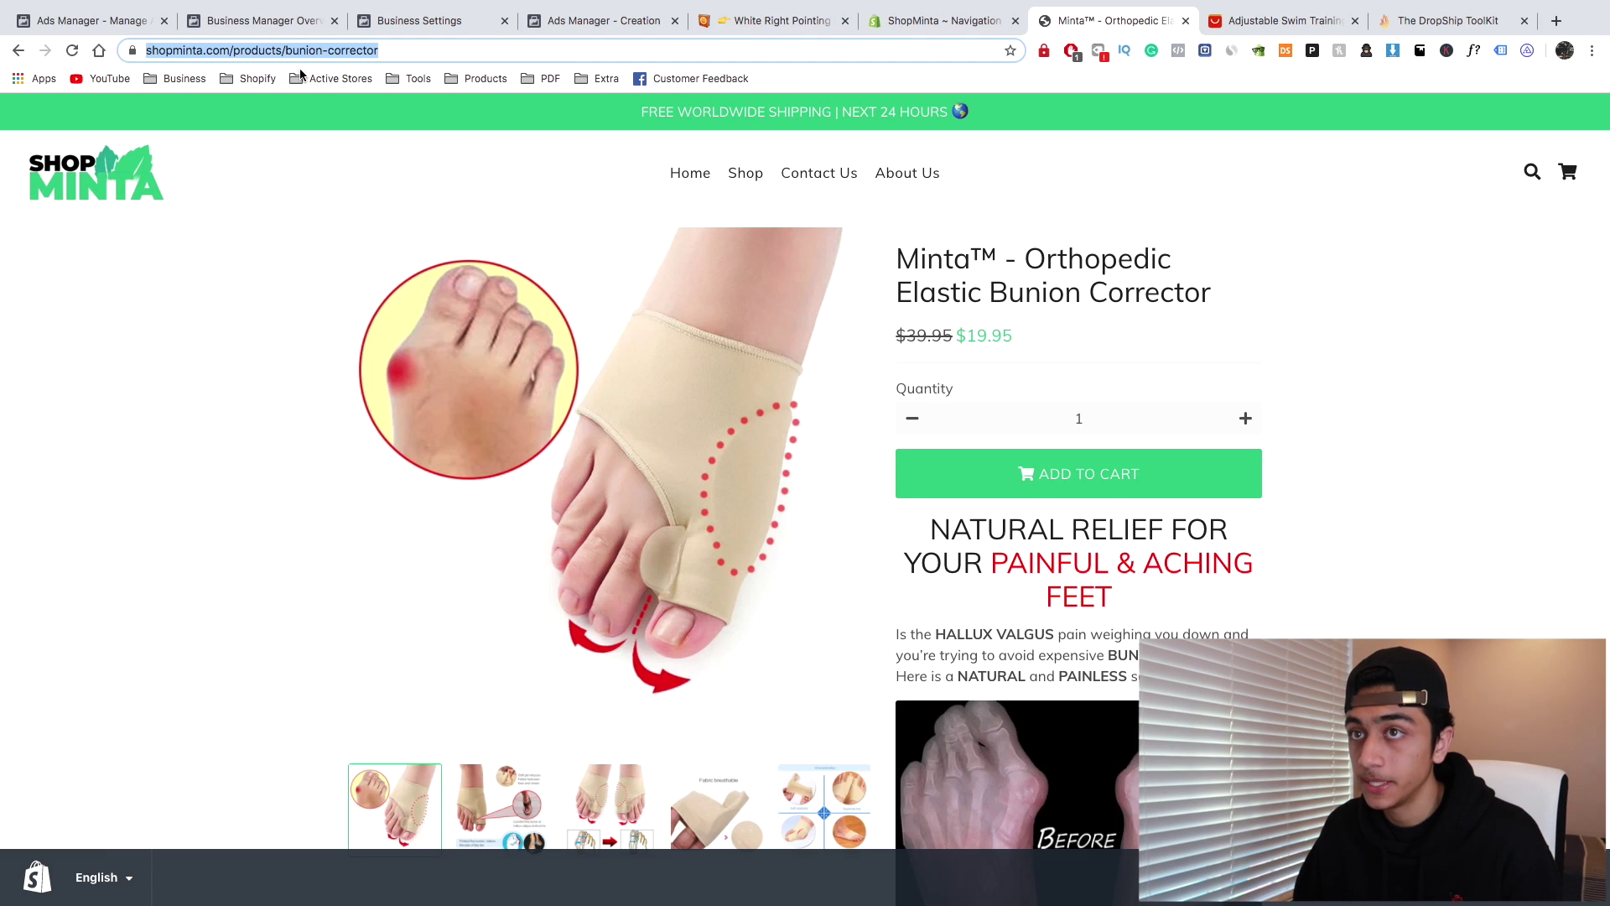
{"action": "left_click", "coordinate": [931, 20]}
{"action": "left_click", "coordinate": [839, 489]}
{"action": "key", "text": "ctrl+v"}
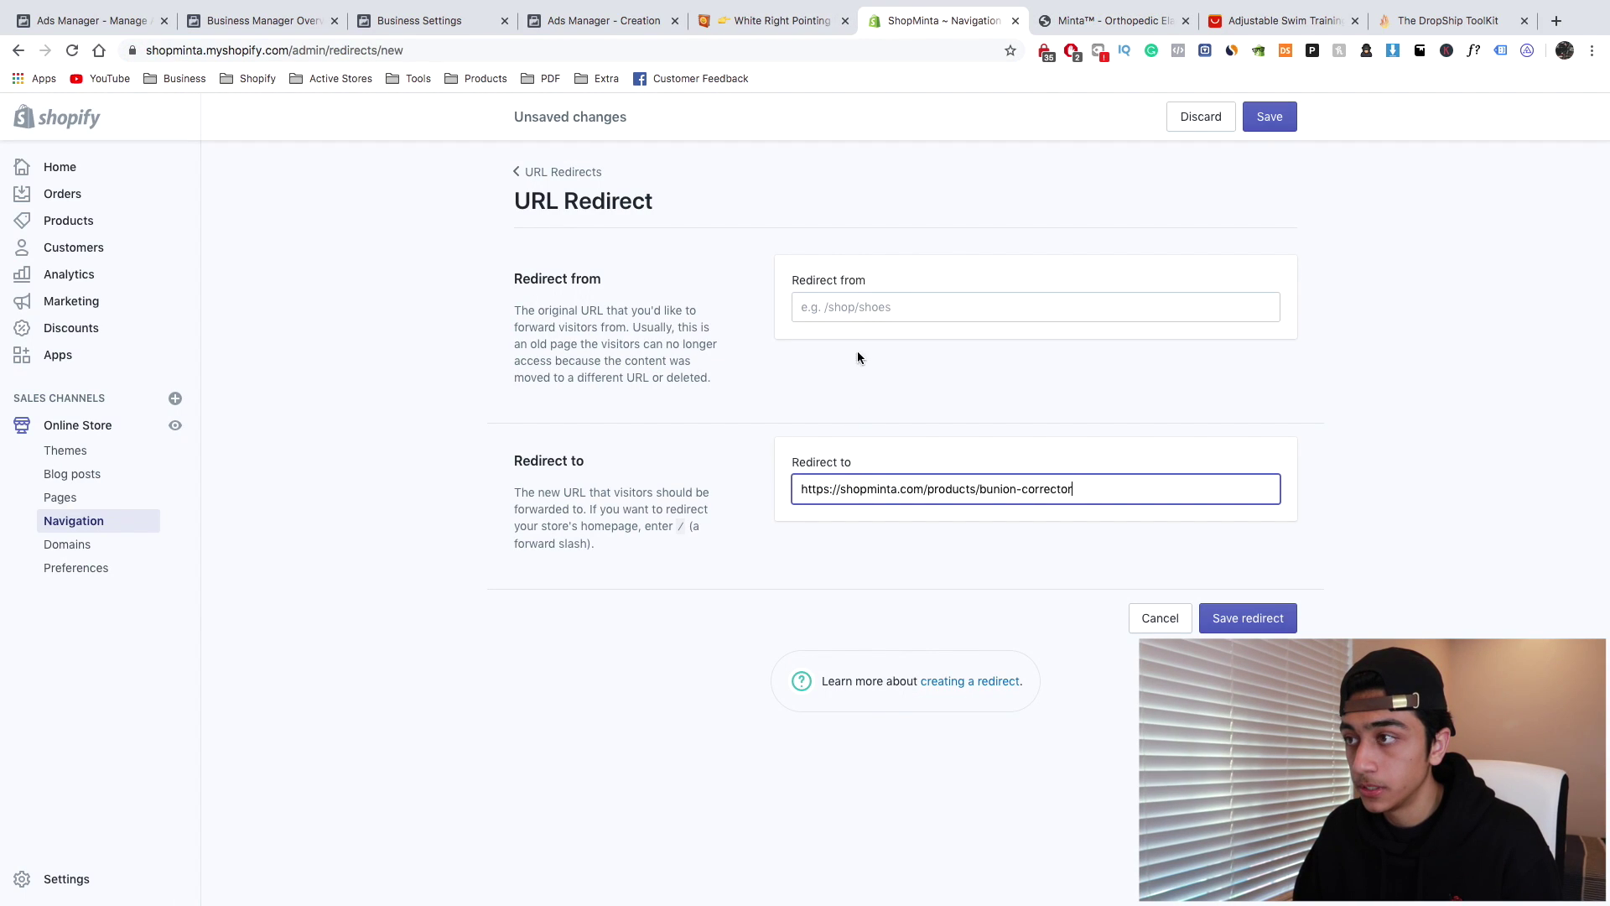
{"action": "left_click", "coordinate": [825, 306]}
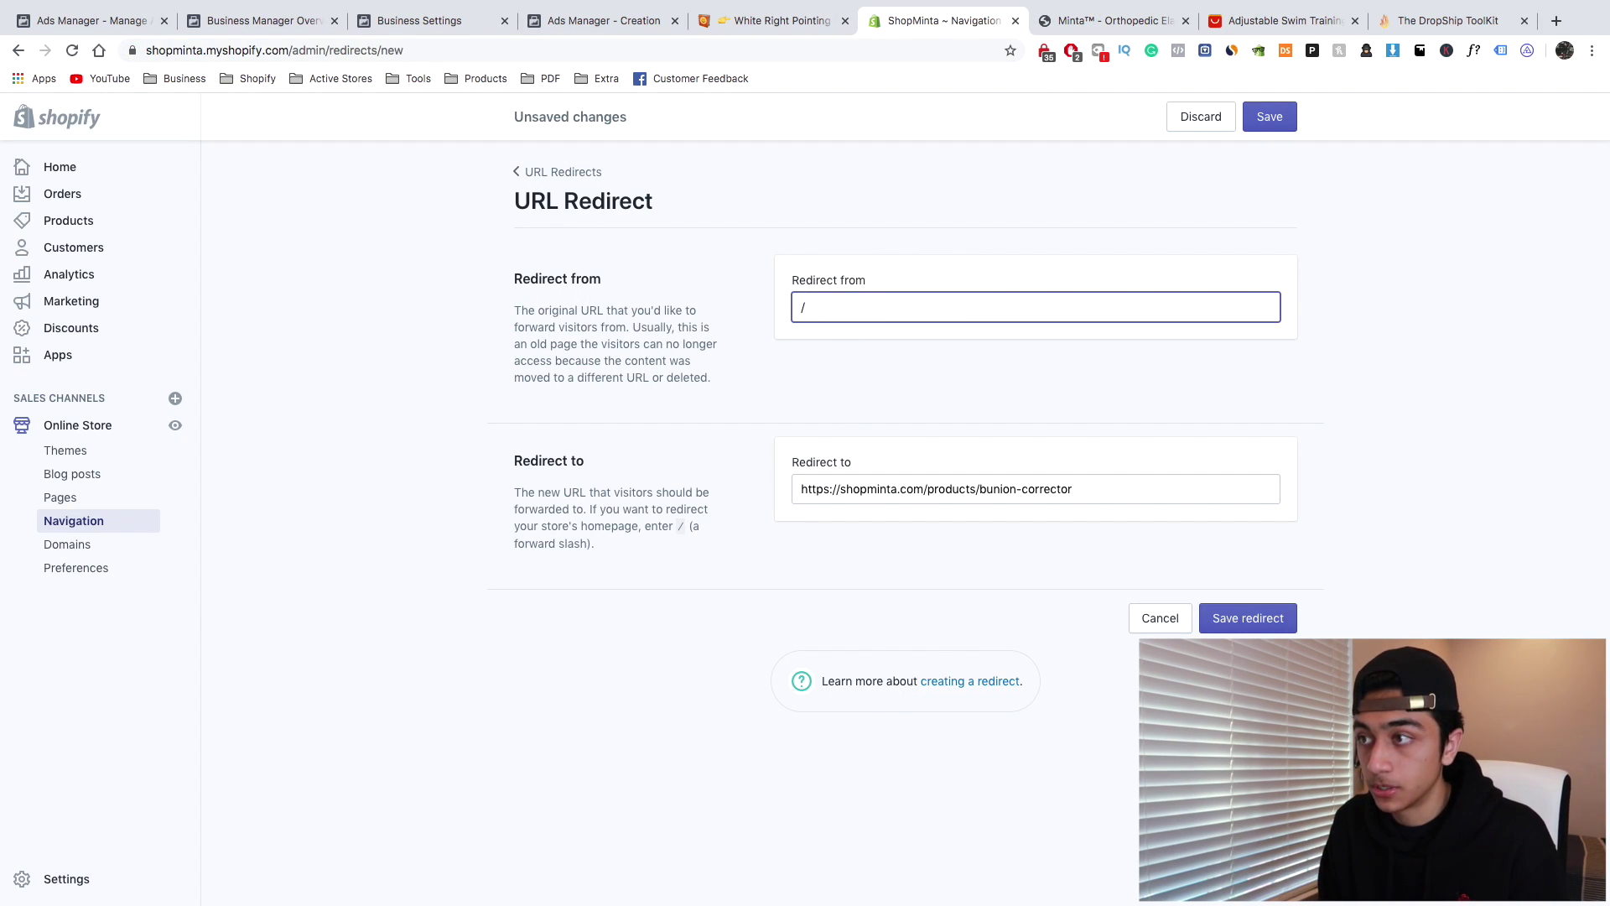
{"action": "left_click", "coordinate": [1256, 125]}
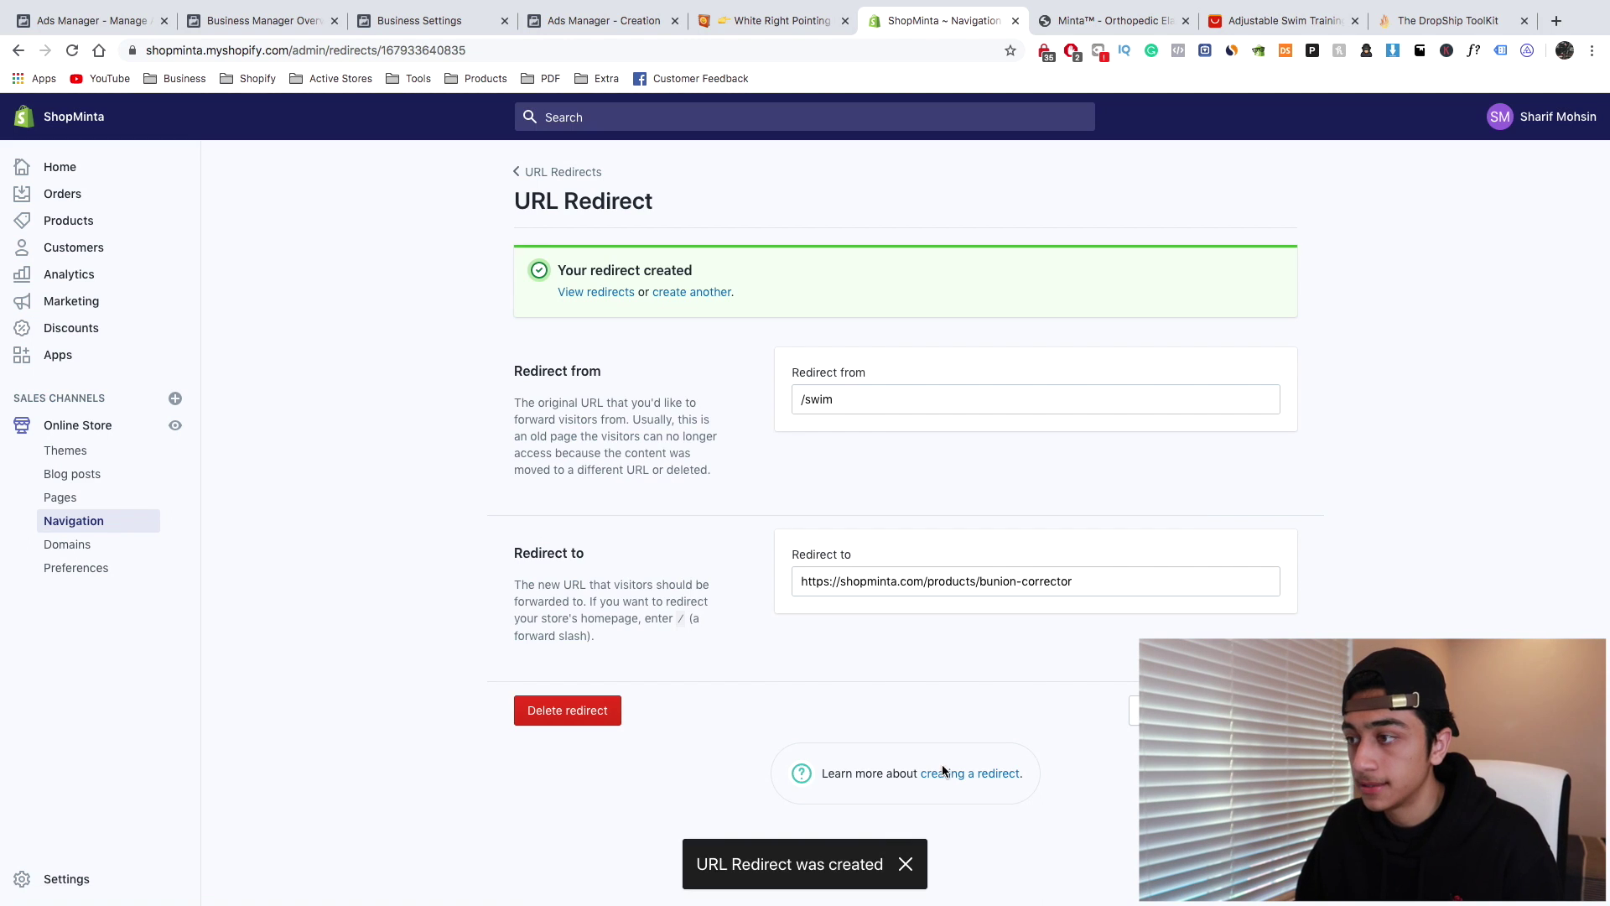
Enter shopminta.com/swim as the storefront address, copy it and load it to test the redirect
{"action": "left_click", "coordinate": [1114, 25]}
{"action": "left_click", "coordinate": [414, 52]}
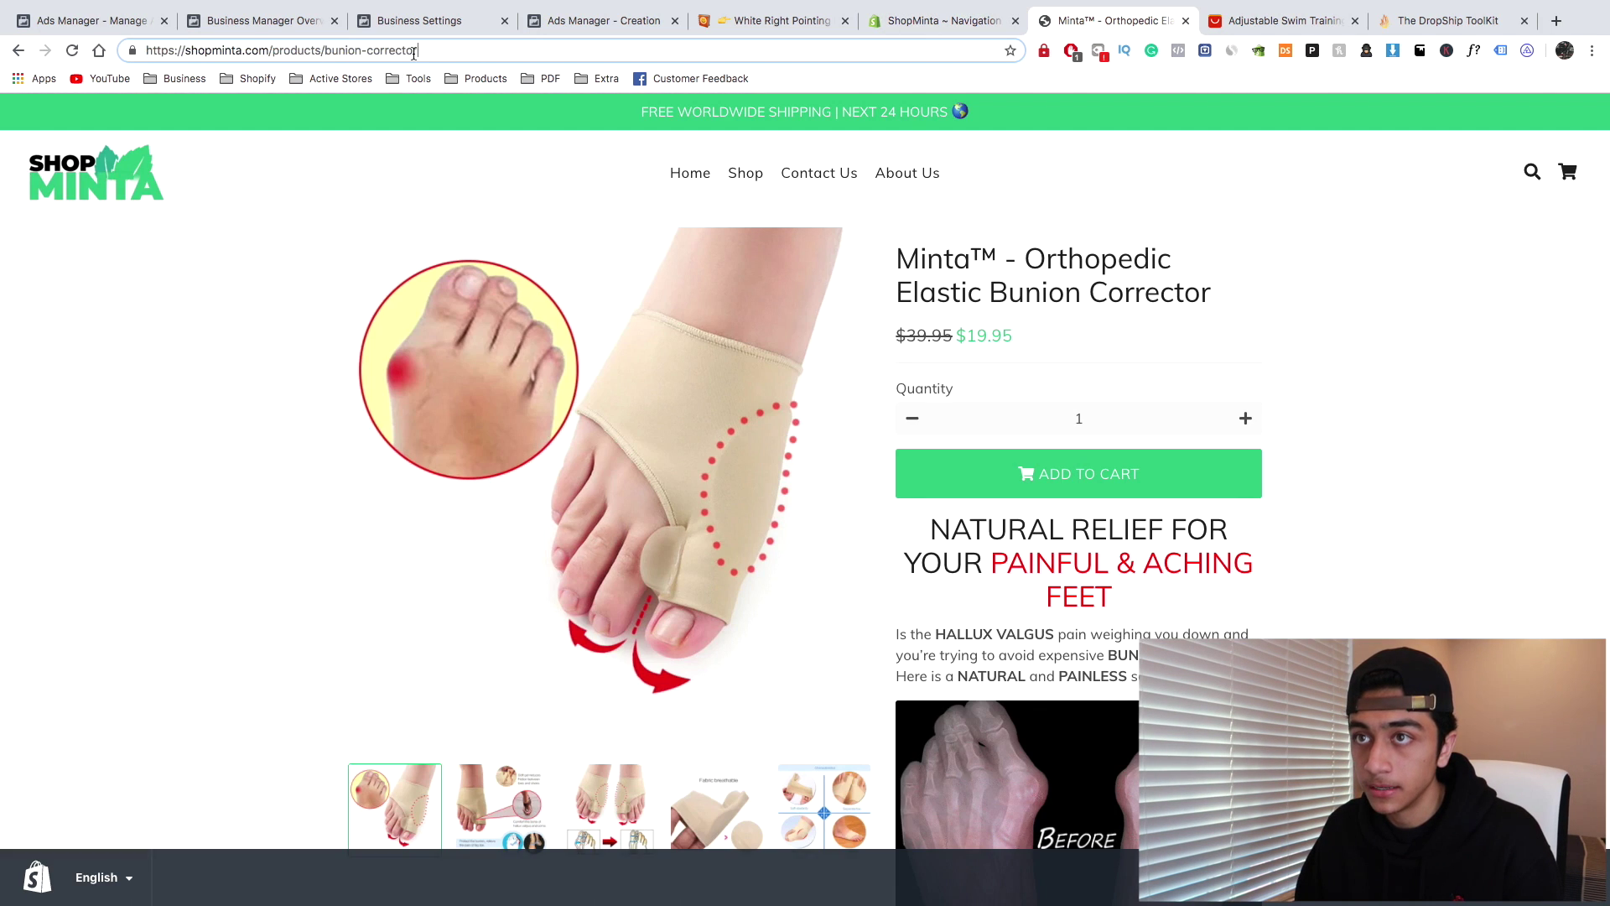
{"action": "left_click_drag", "start_coordinate": [292, 54], "coordinate": [194, 56]}
{"action": "type", "text": "swim"}
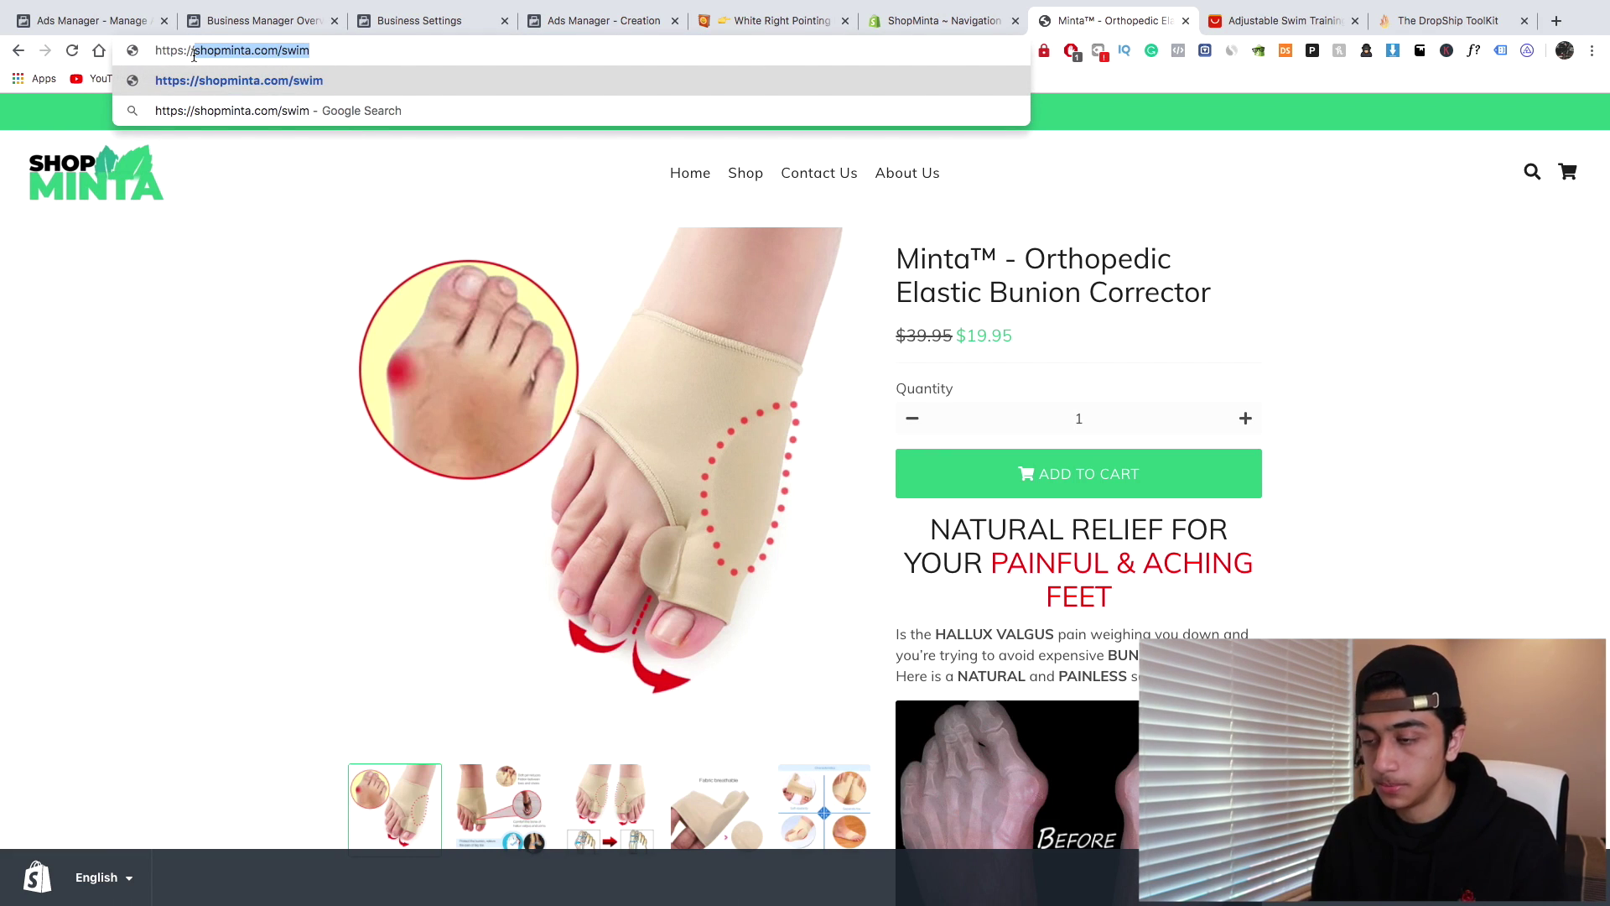
{"action": "key", "text": "Return"}
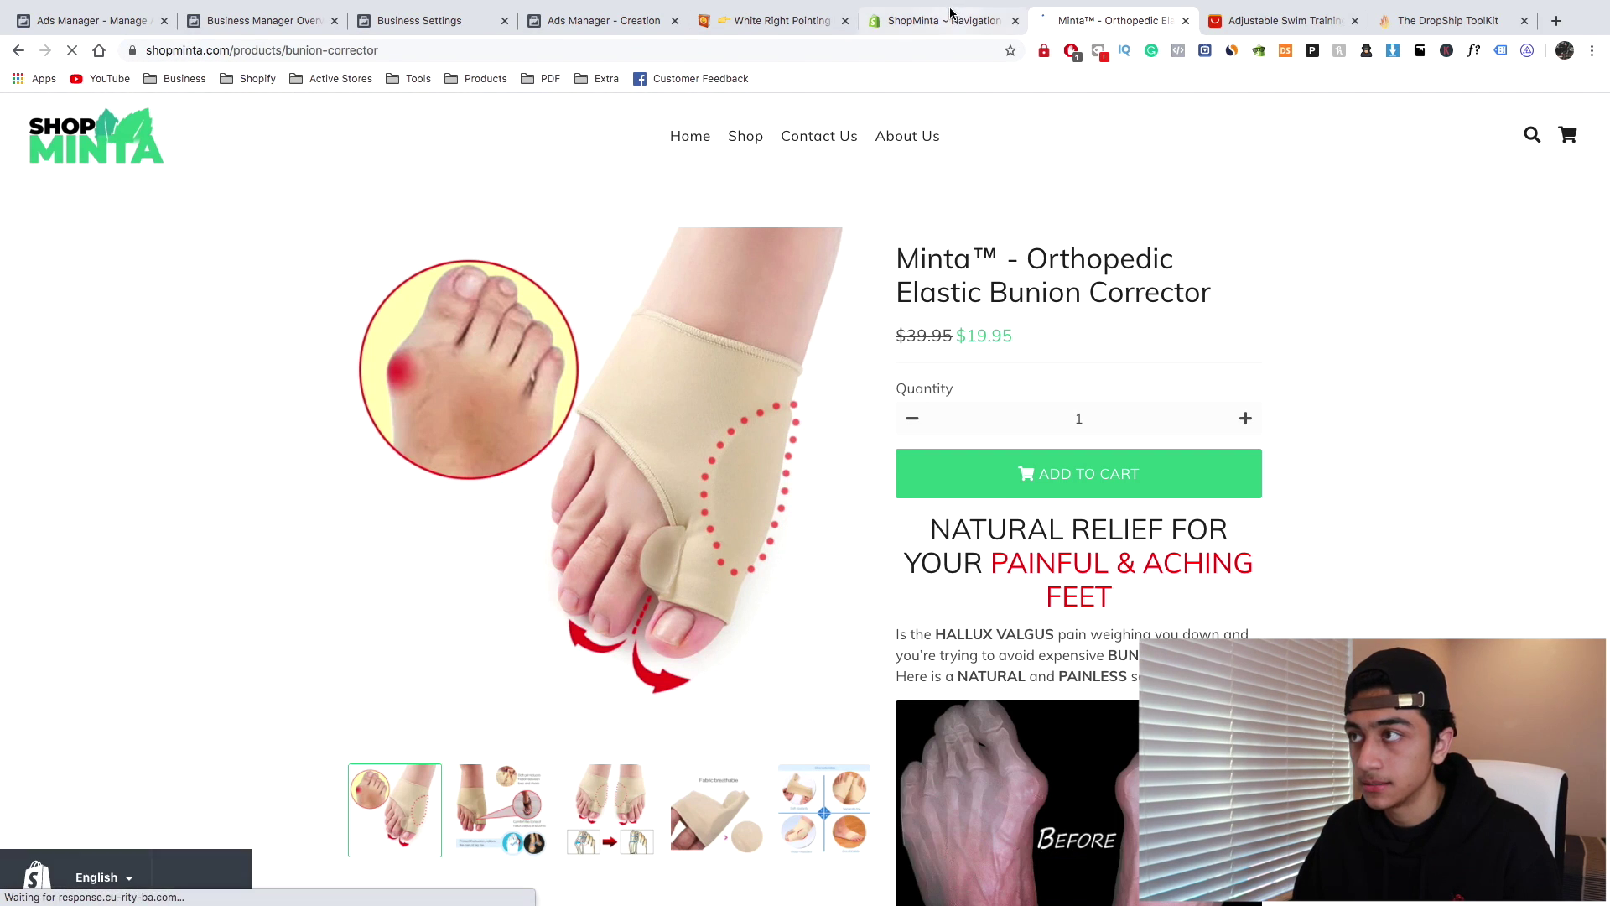
Return to Ads Manager, add shopminta.com/swim after the hand emoji in the primary text, and preview the ad in Desktop News Feed
{"action": "left_click", "coordinate": [622, 31]}
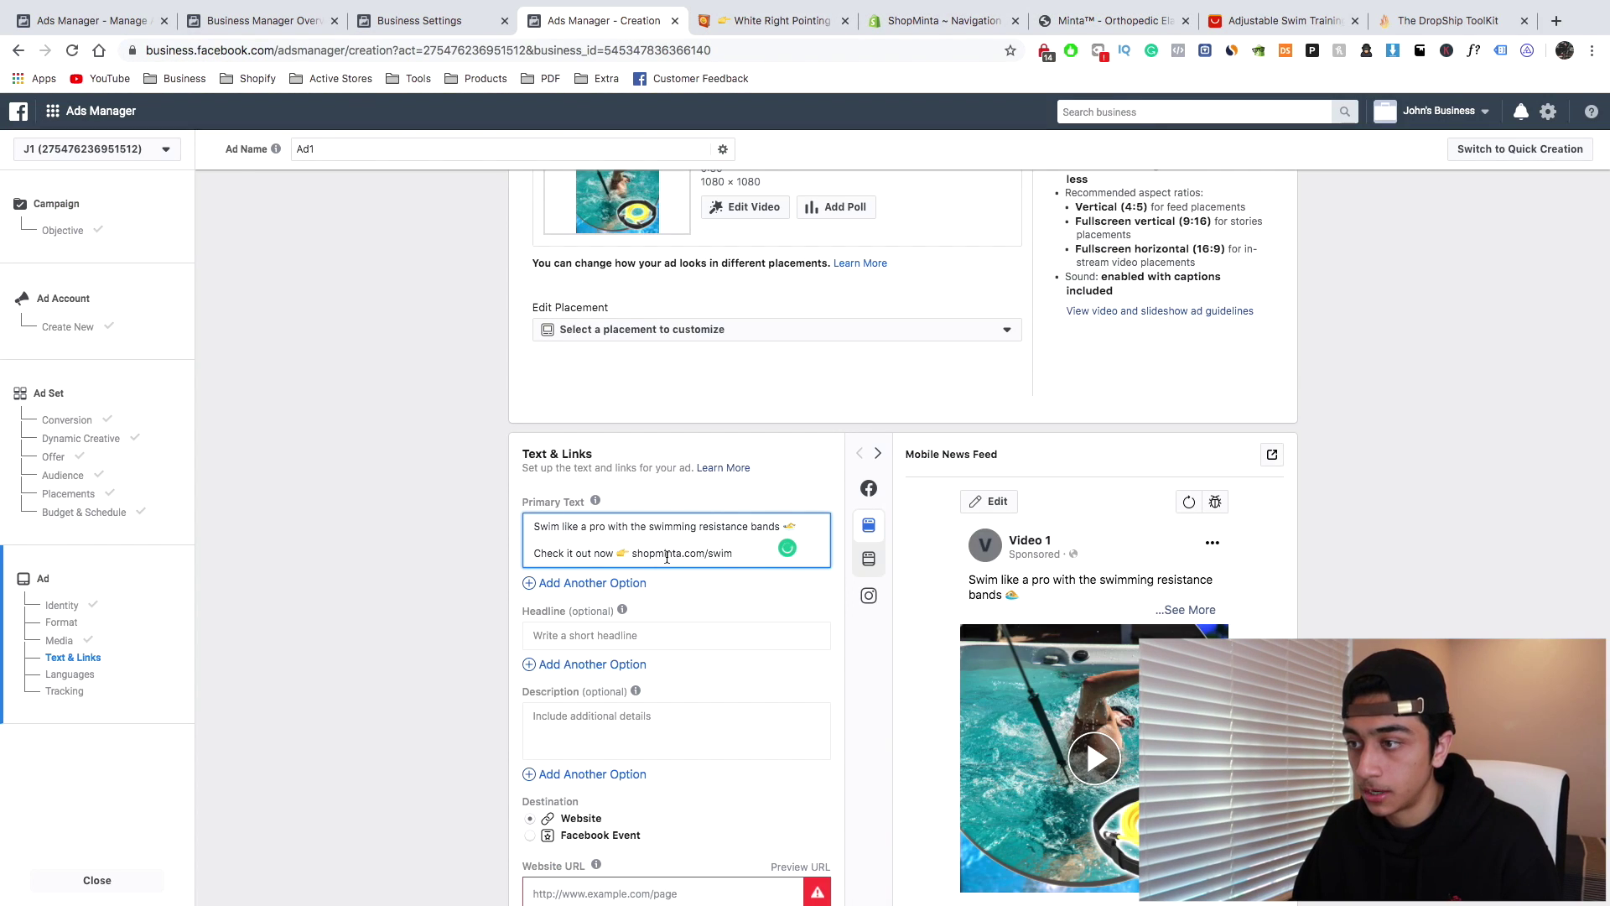
{"action": "left_click_drag", "start_coordinate": [748, 554], "coordinate": [688, 554]}
{"action": "left_click", "coordinate": [641, 554]}
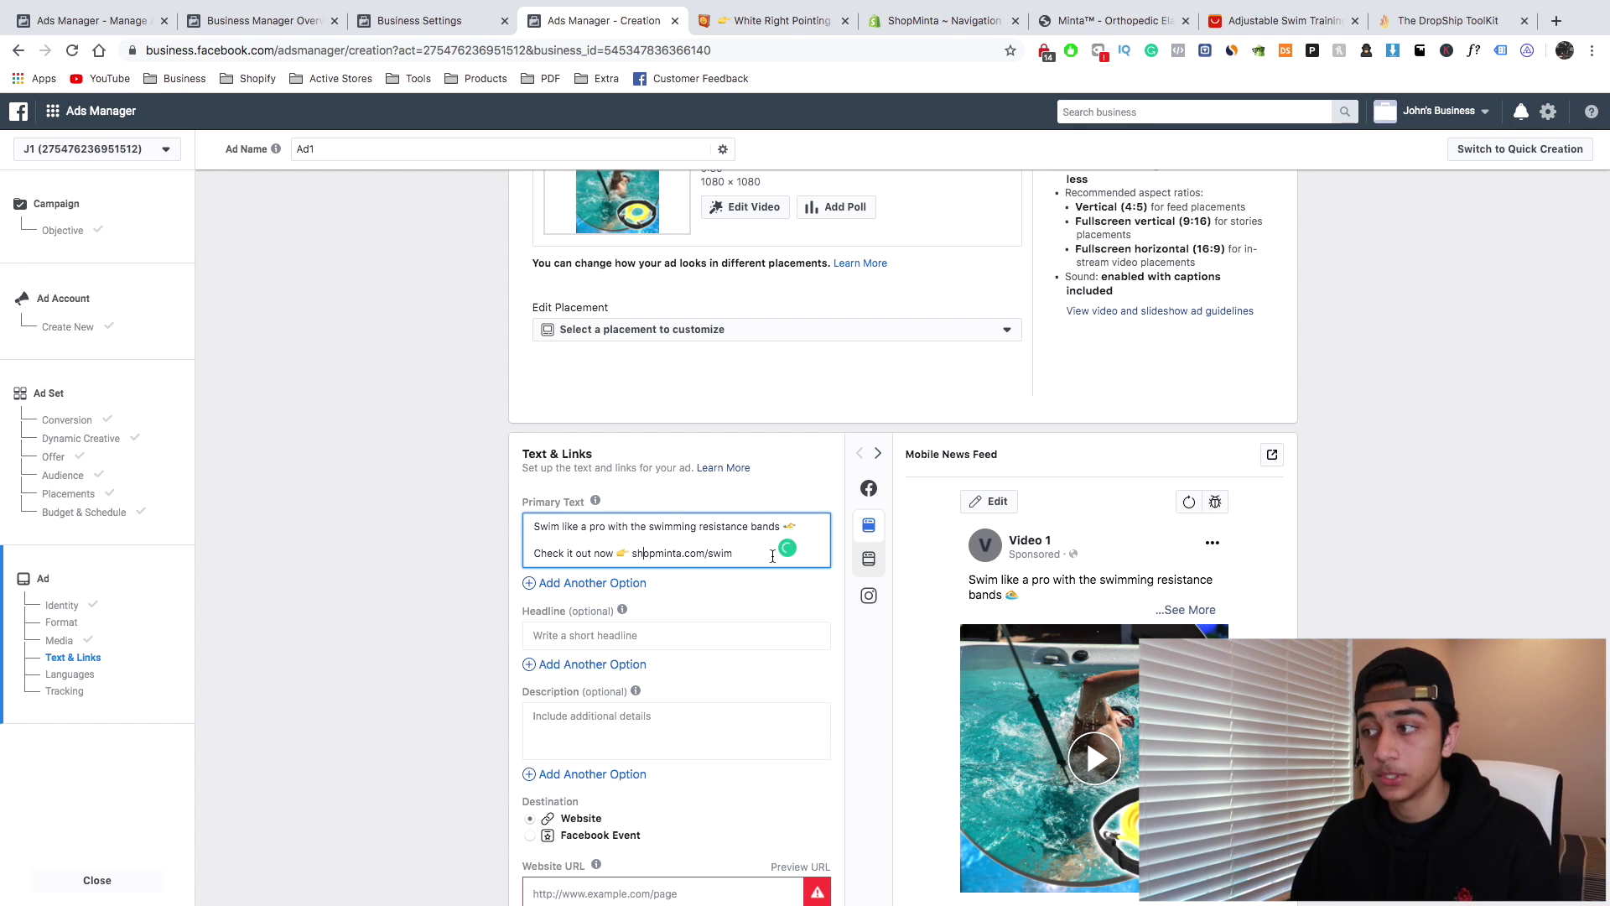
{"action": "scroll", "coordinate": [1095, 585], "scroll_direction": "down", "scroll_amount": 1}
{"action": "mouse_move", "coordinate": [928, 546]}
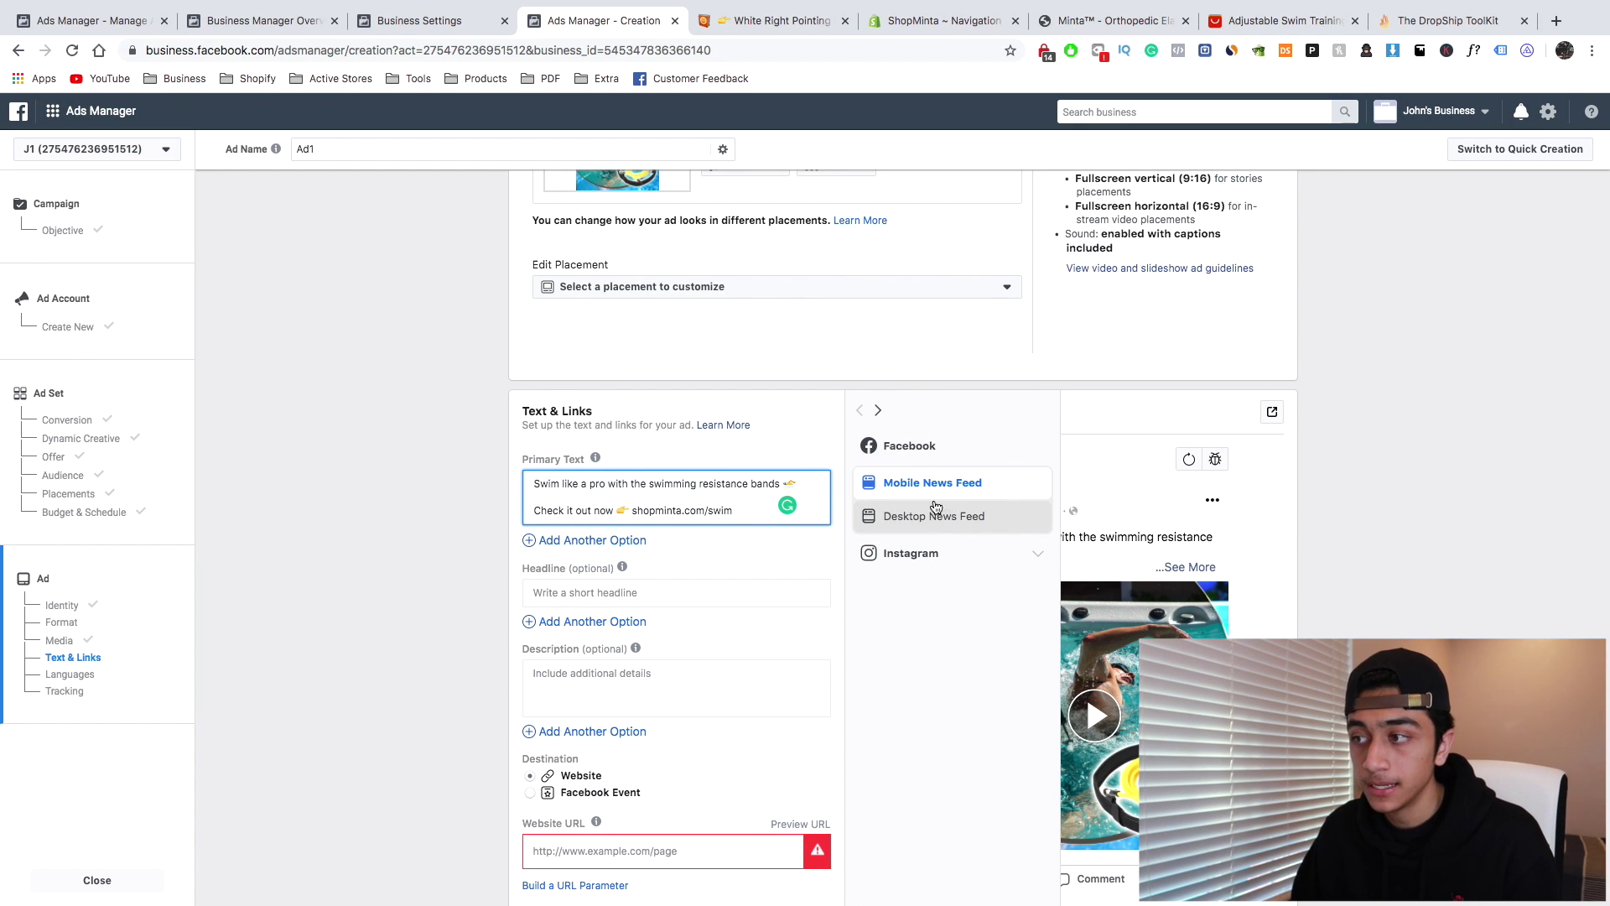
{"action": "left_click", "coordinate": [937, 517]}
{"action": "scroll", "coordinate": [1174, 587], "scroll_direction": "down", "scroll_amount": 2}
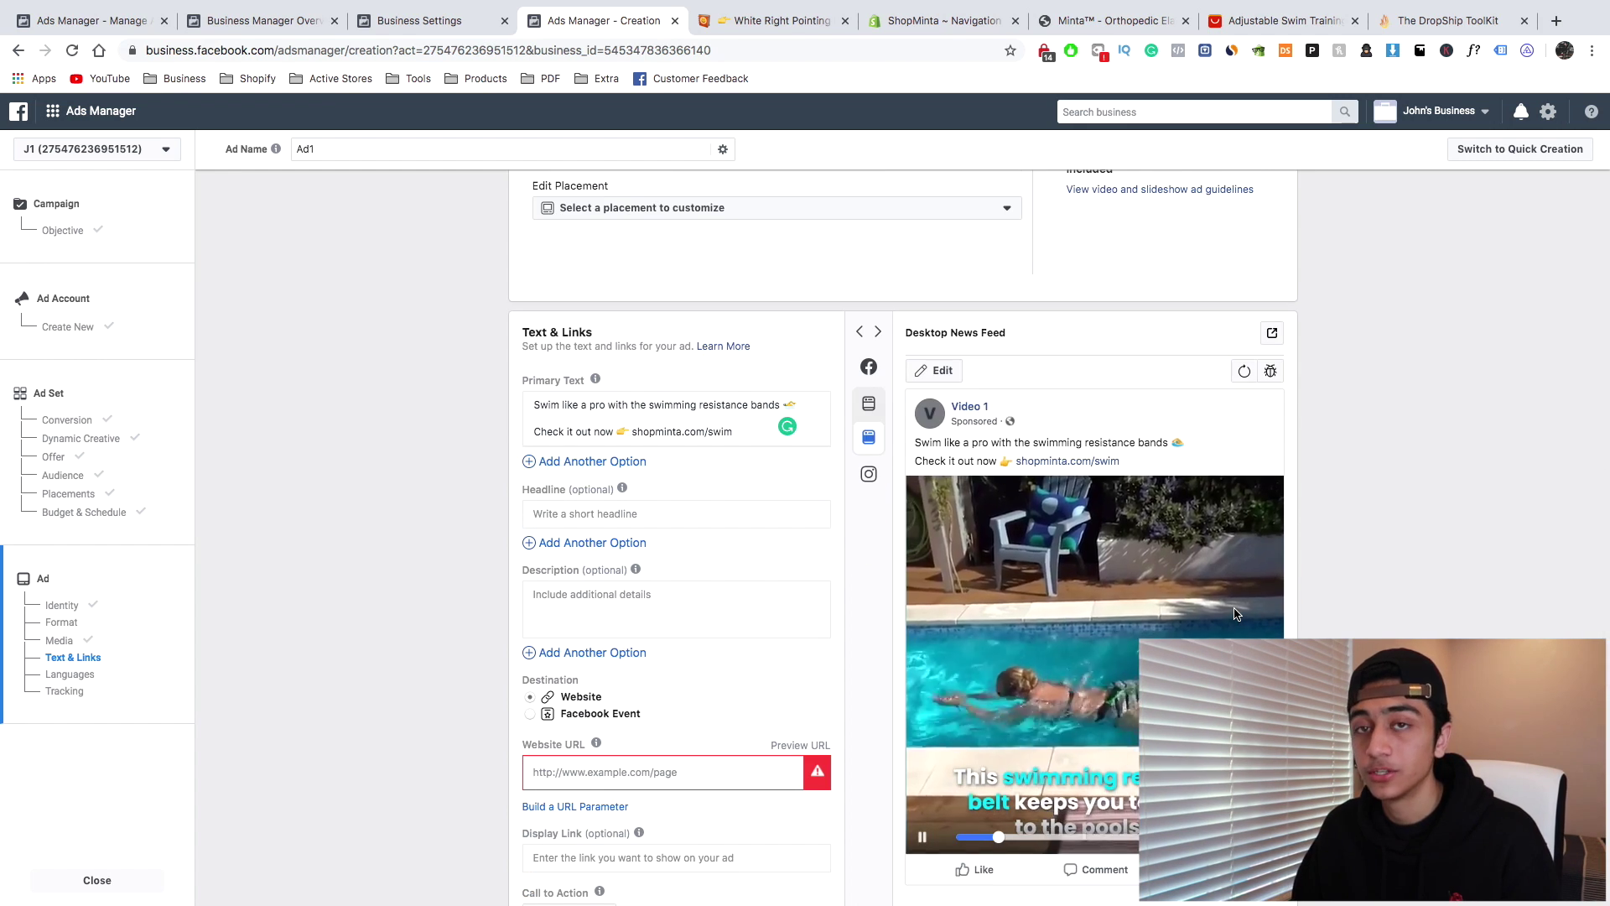
Write the ad headline "Swimming Bands | Increase Swim Speed"
{"action": "scroll", "coordinate": [1235, 614], "scroll_direction": "down", "scroll_amount": 1}
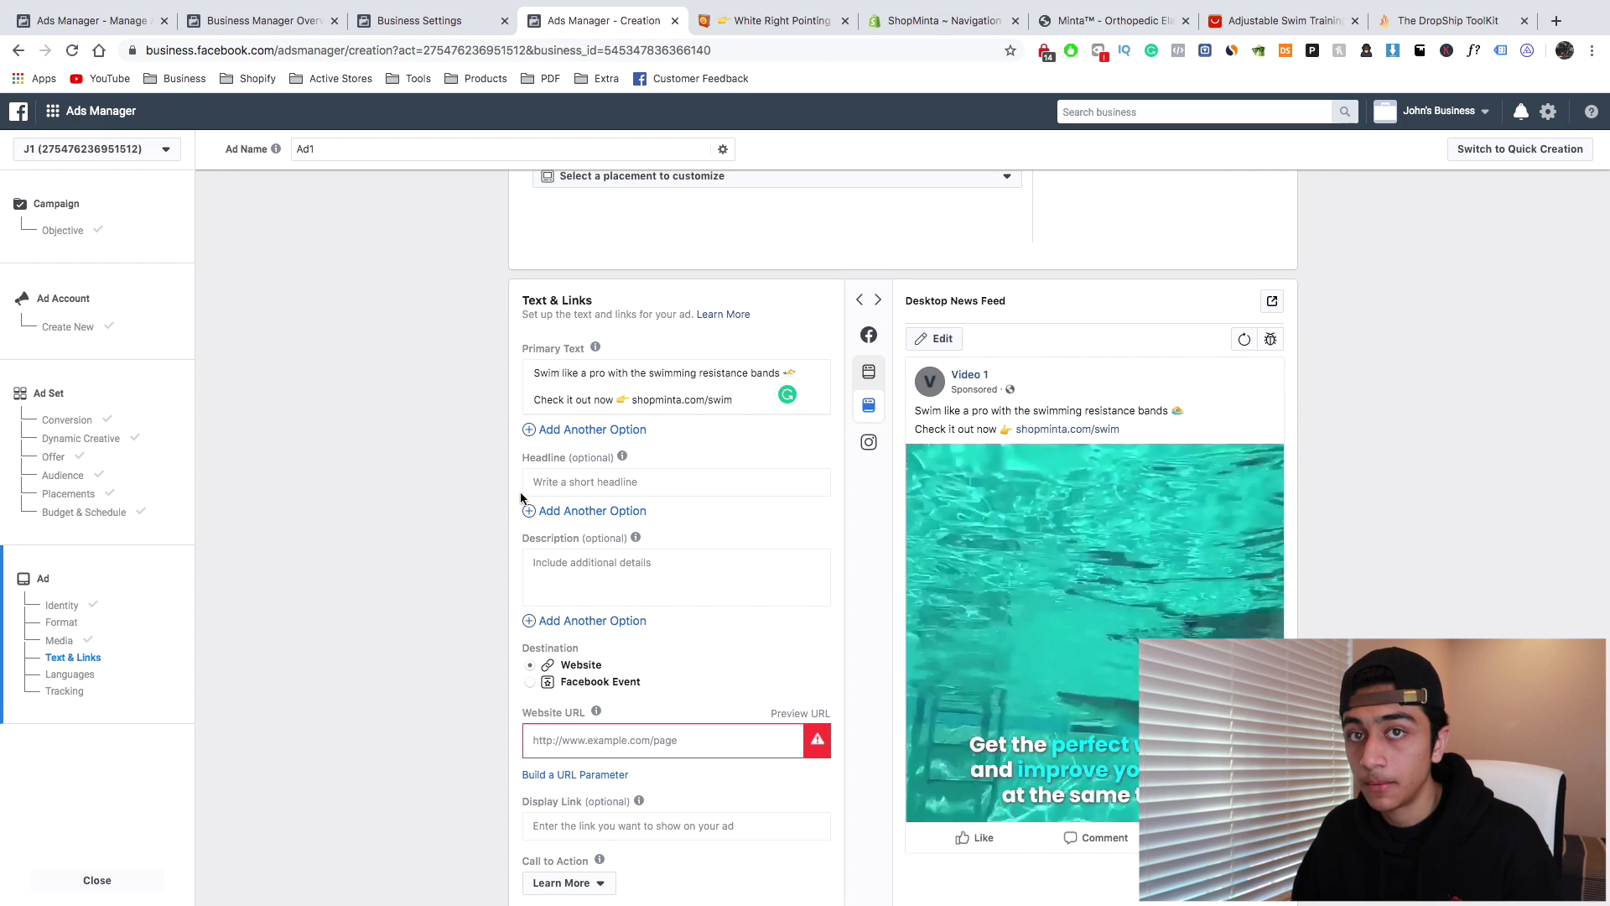
{"action": "left_click", "coordinate": [569, 487]}
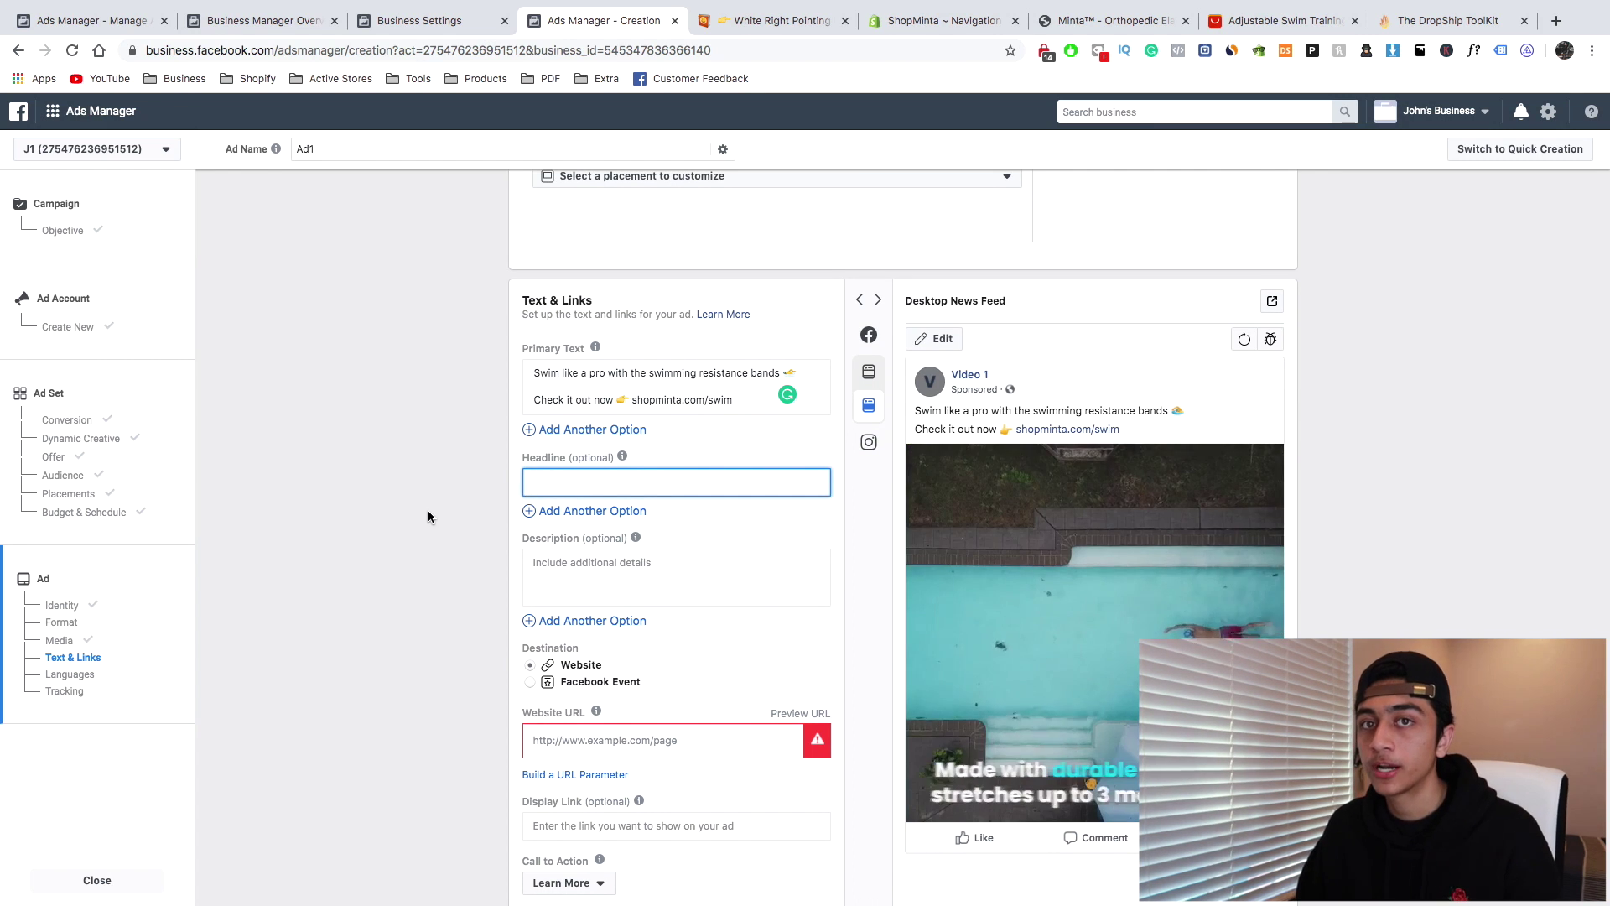
{"action": "type", "text": "Increase Swim Speed"}
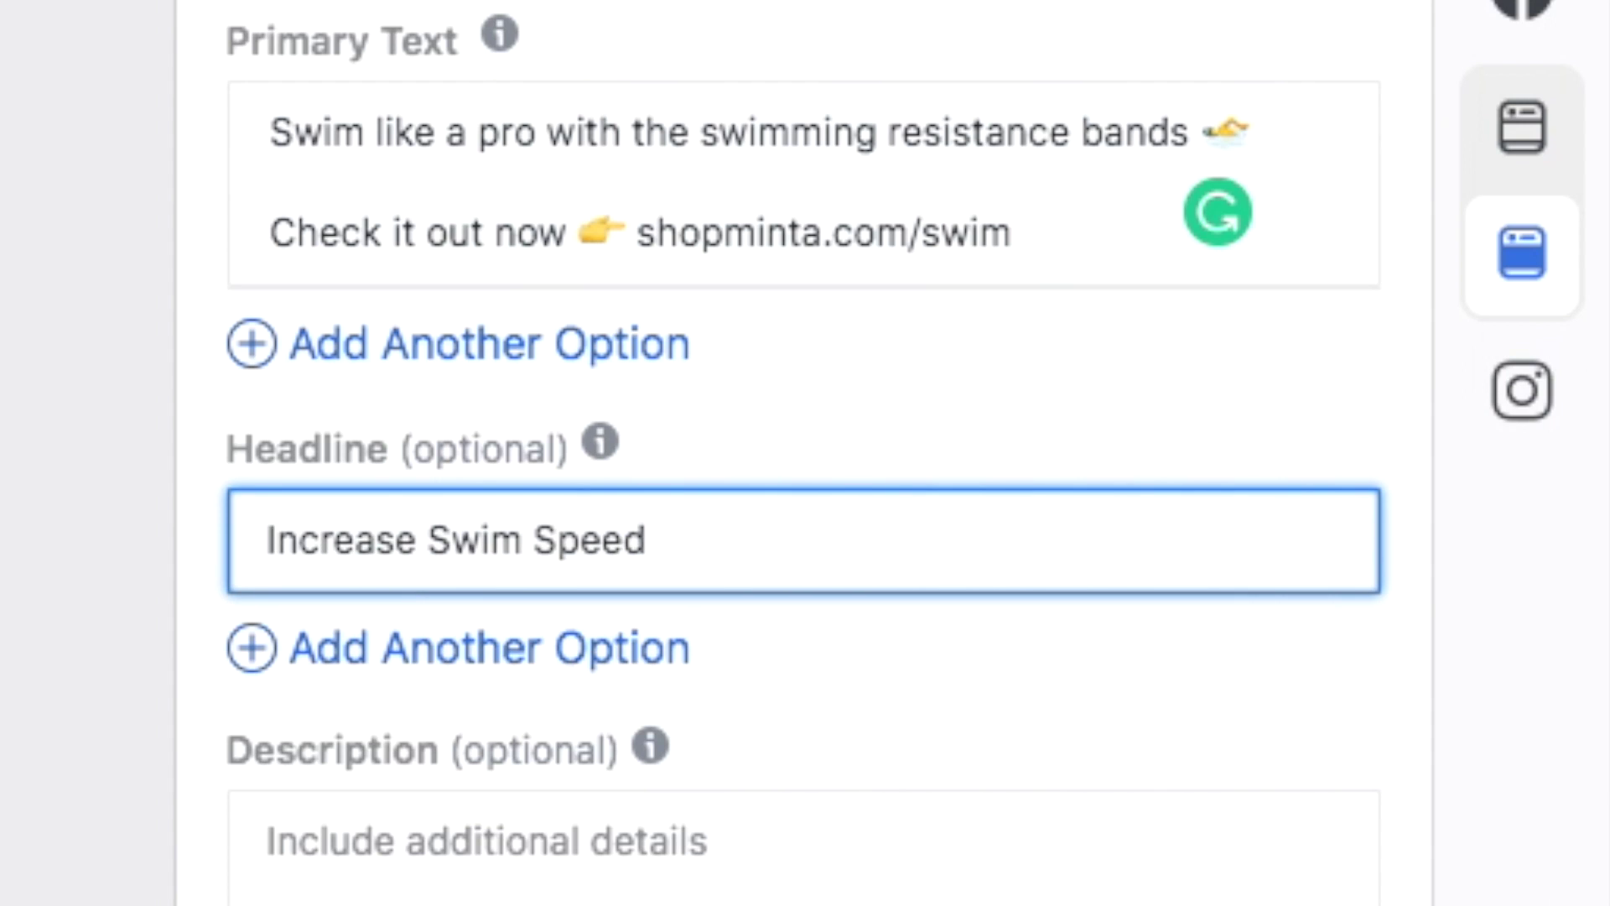
{"action": "key", "text": "ctrl+a"}
{"action": "key", "text": "Left"}
{"action": "type", "text": "Swimming Bands "}
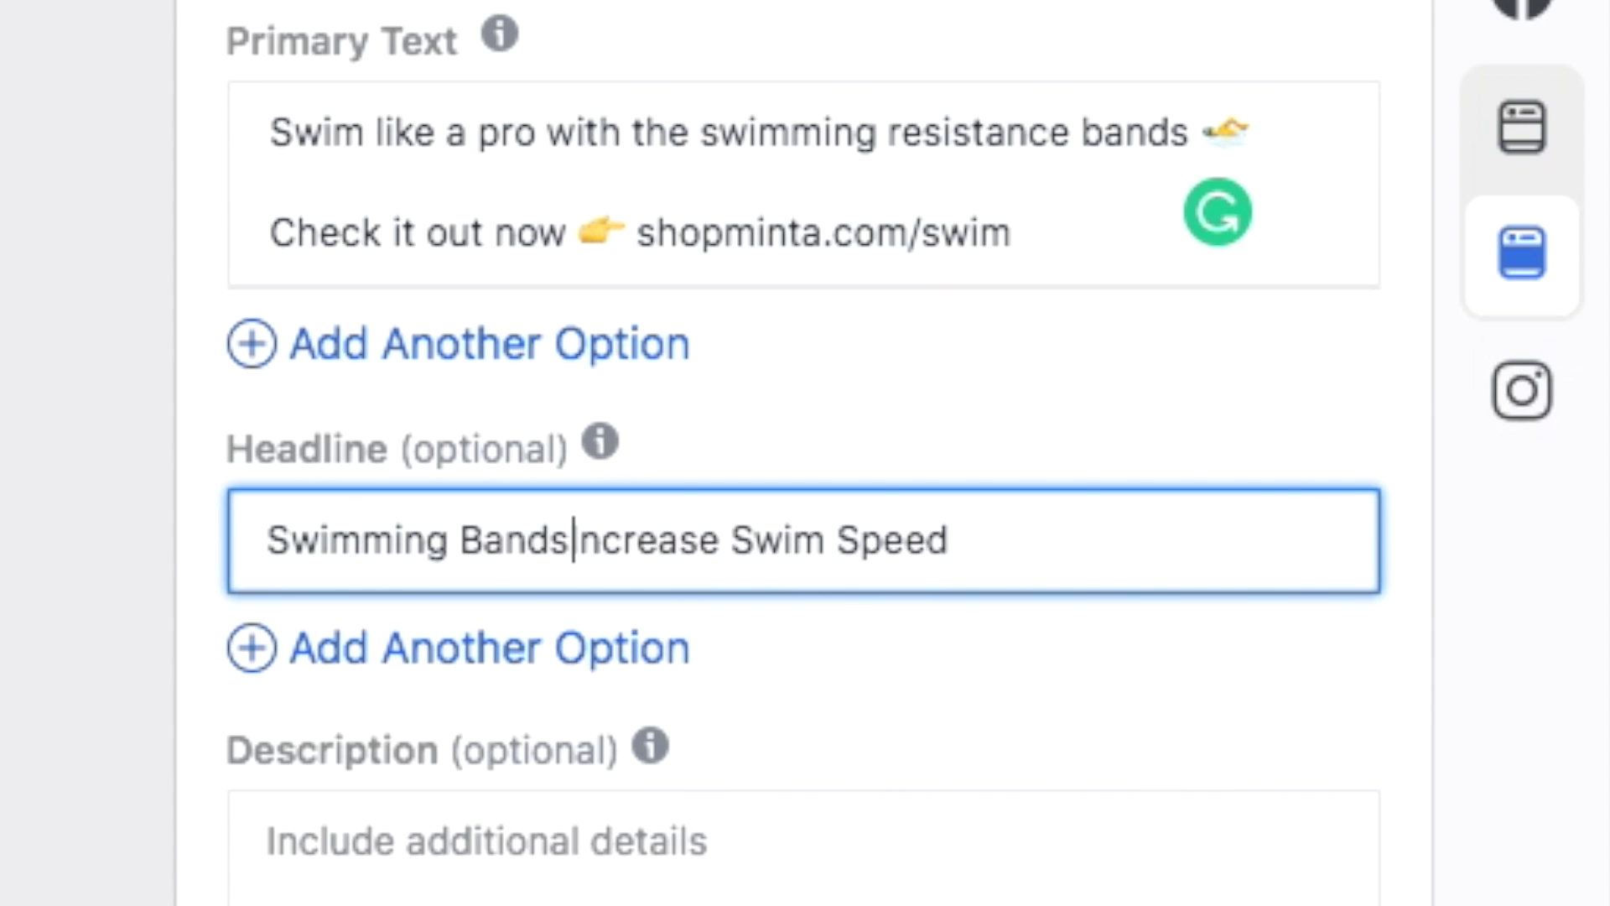
{"action": "type", "text": "| ."}
{"action": "key", "text": "BackSpace"}
{"action": "key", "text": "BackSpace"}
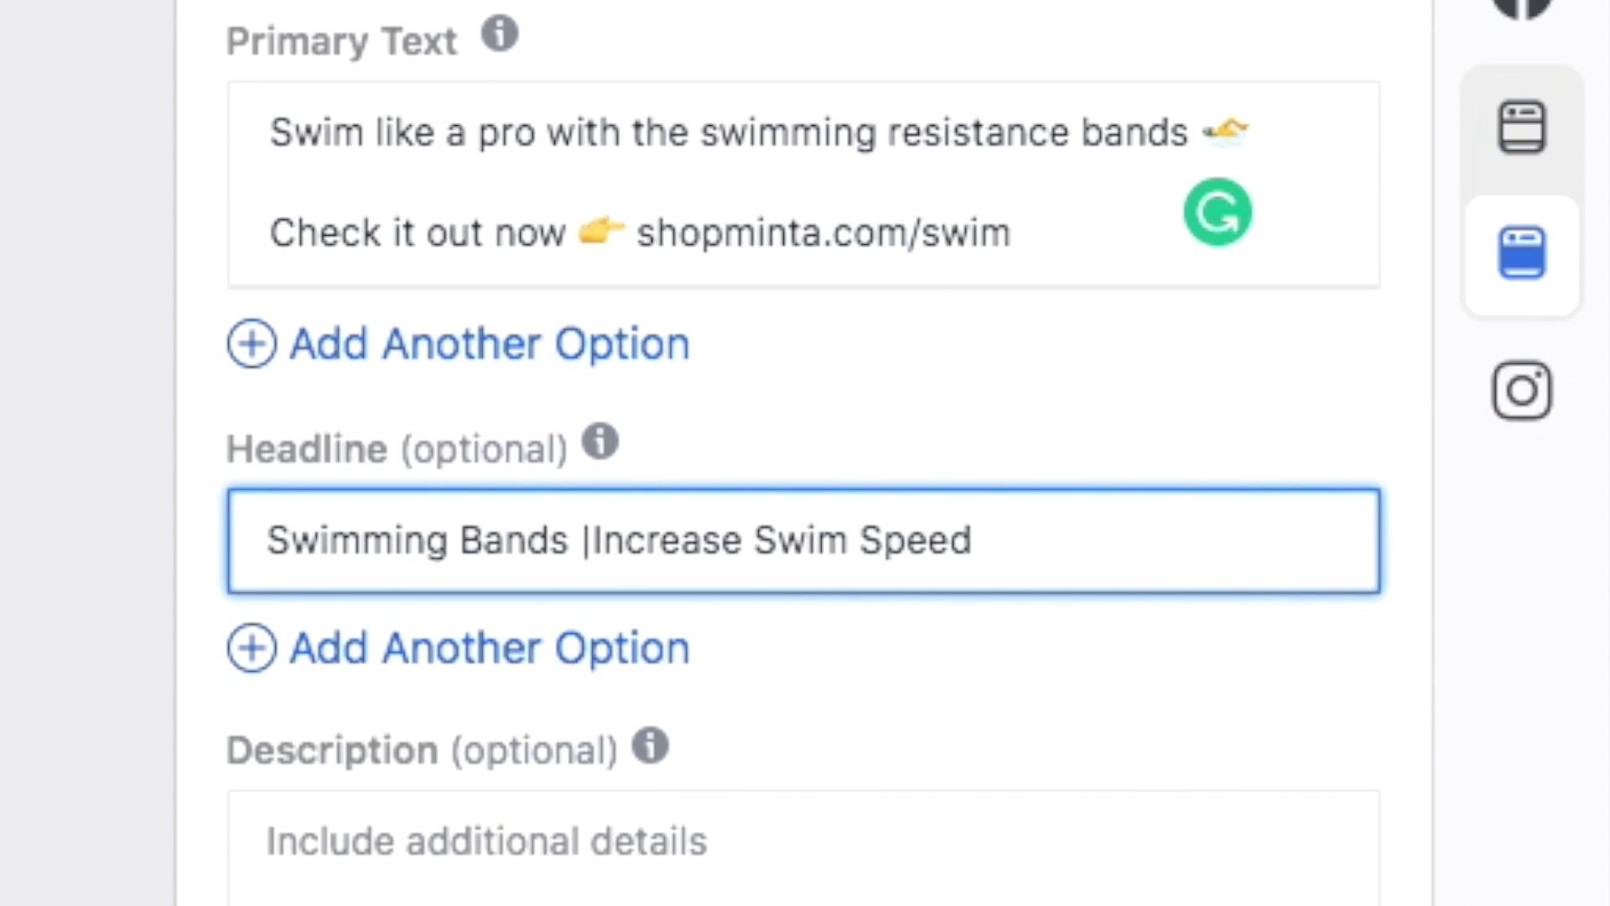
Find a lightning bolt emoji online and append it to the end of the ad headline
{"action": "left_click", "coordinate": [1032, 546]}
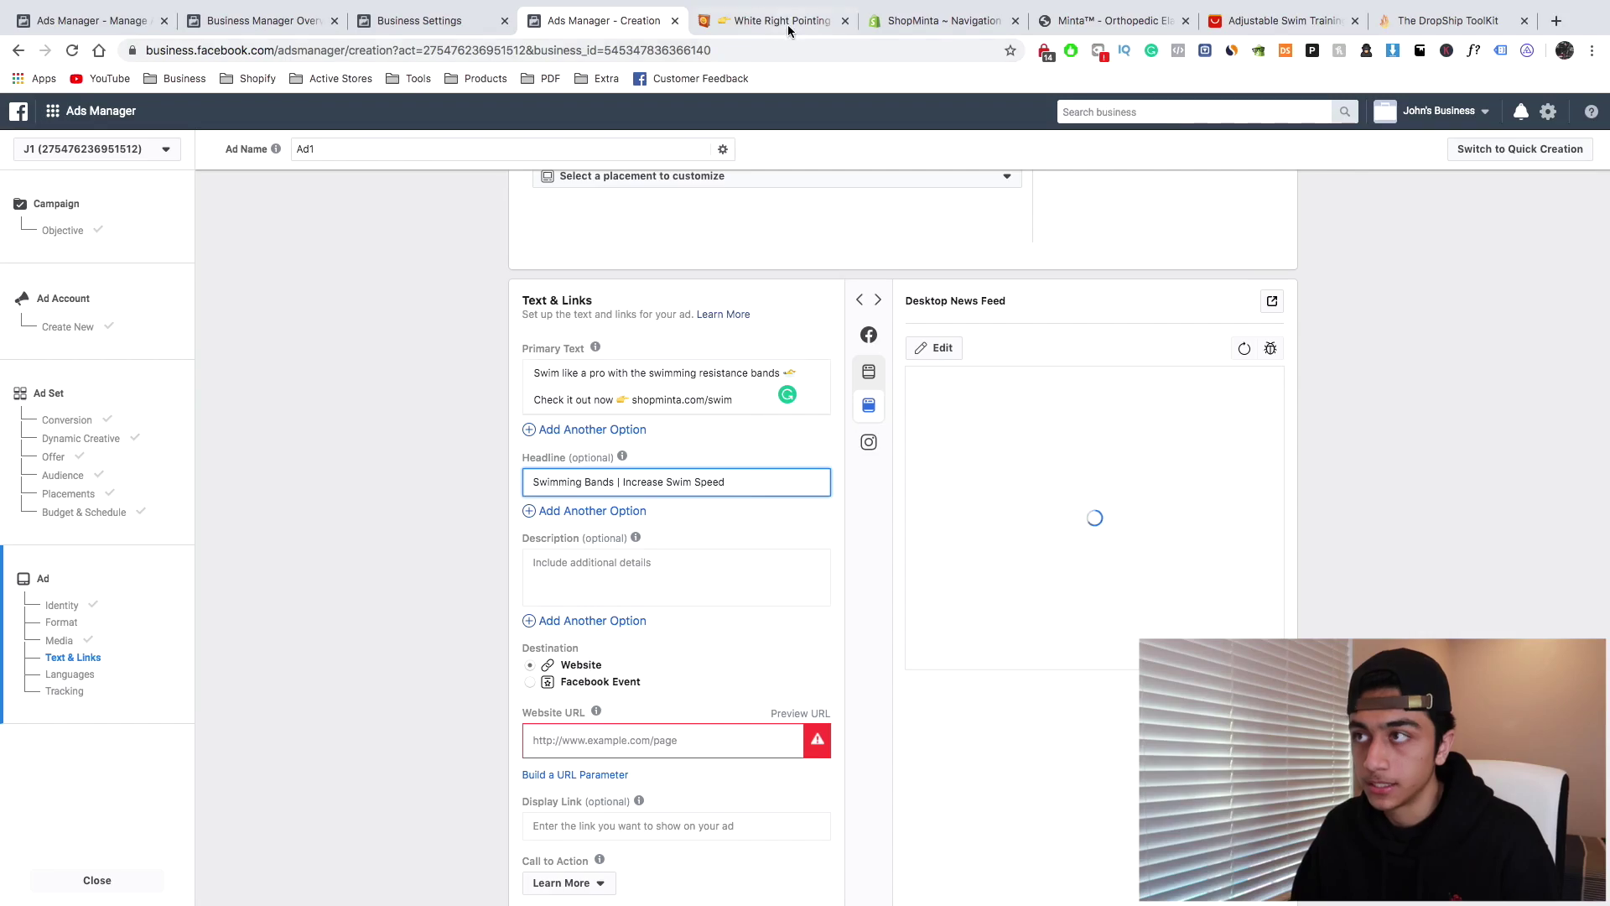
{"action": "left_click", "coordinate": [788, 22]}
{"action": "left_click", "coordinate": [679, 130]}
{"action": "type", "text": "lighting"}
{"action": "key", "text": "Return"}
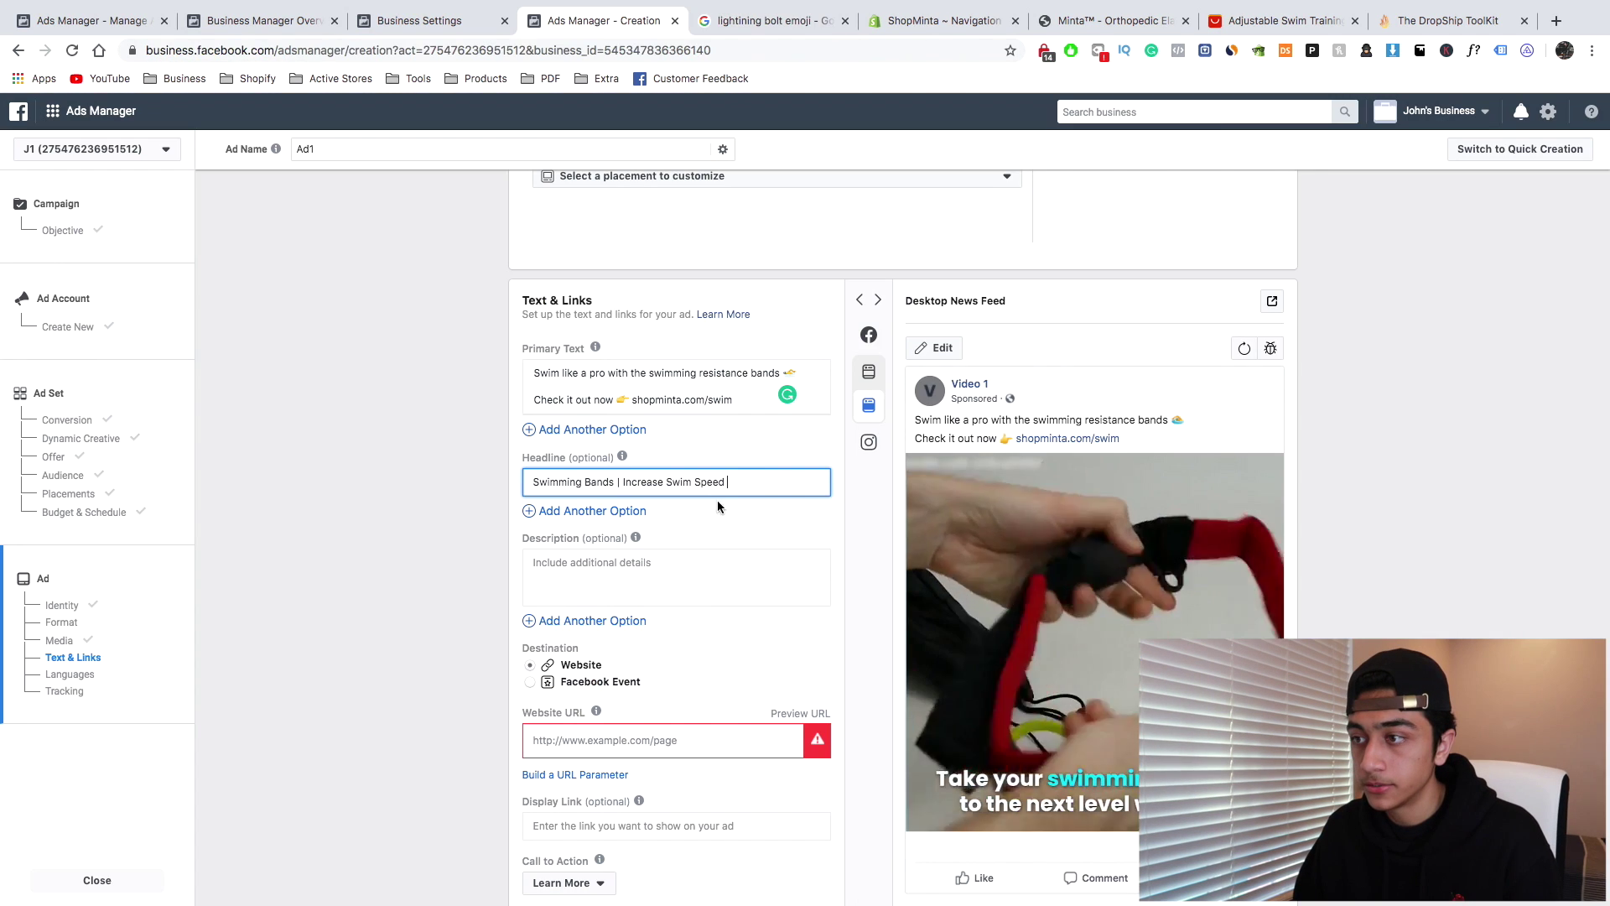
{"action": "type", "text": "⚡"}
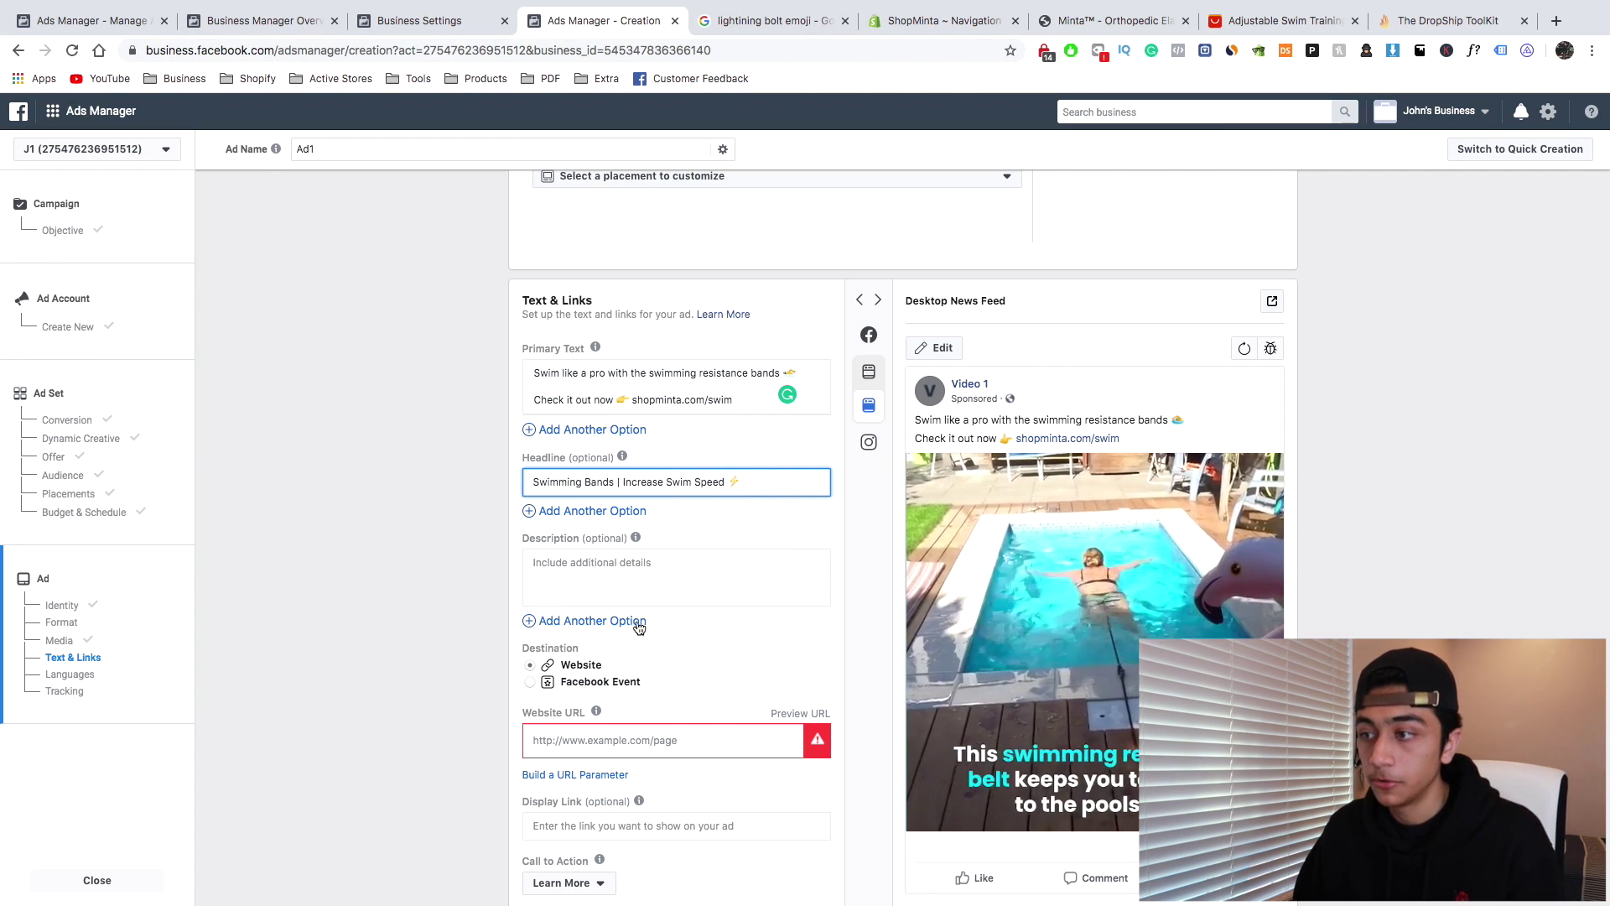
{"action": "scroll", "coordinate": [1048, 570], "scroll_direction": "down", "scroll_amount": 2}
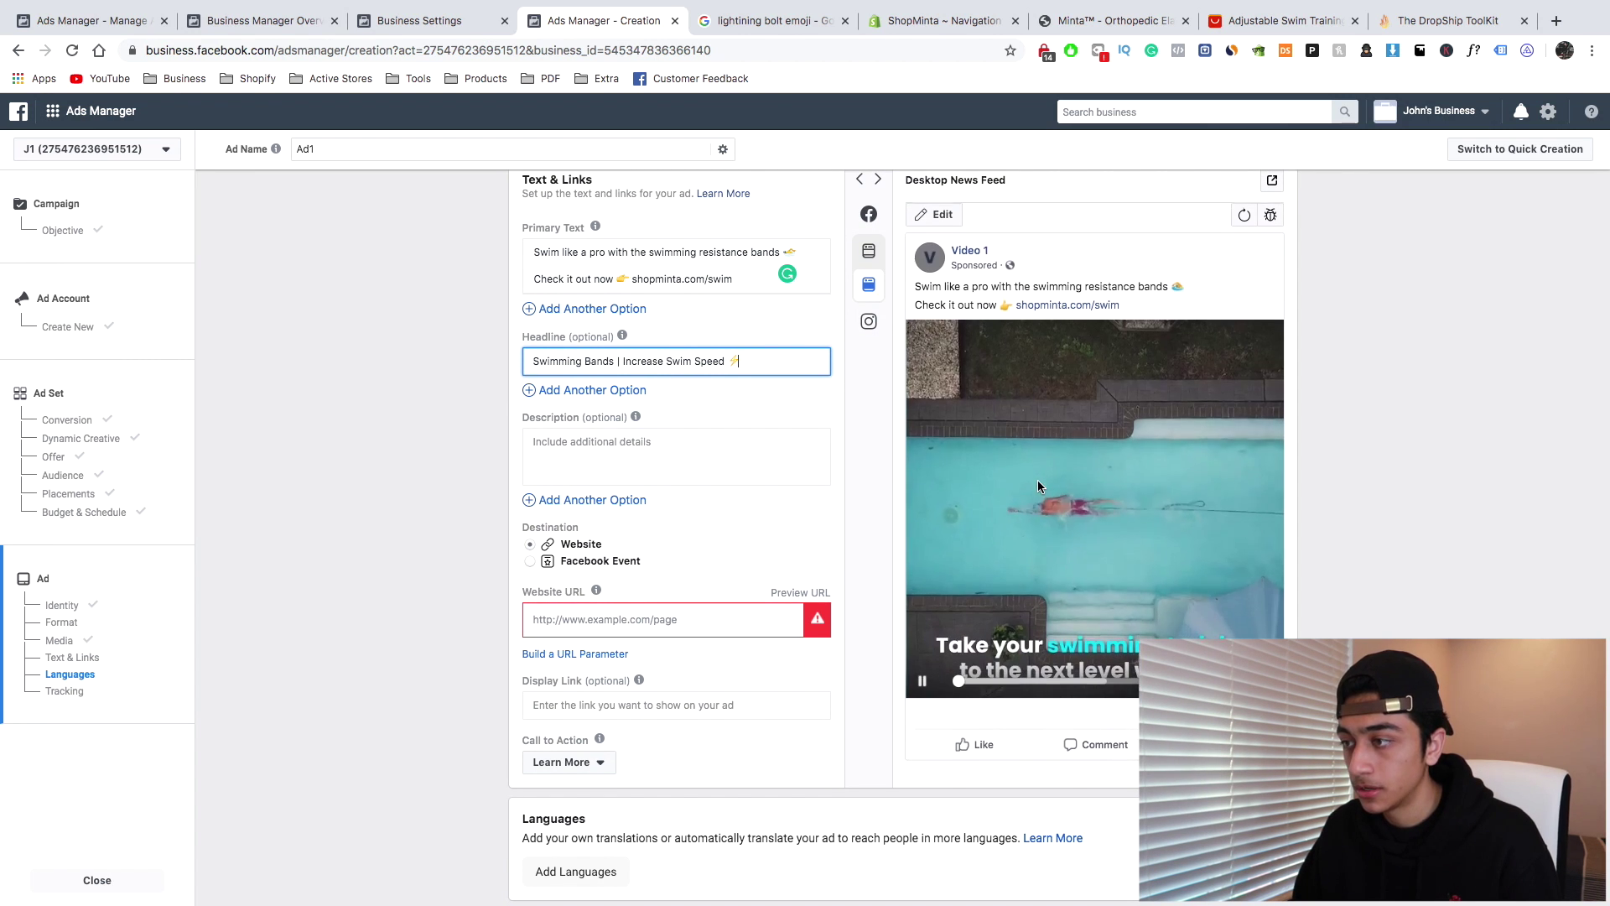
{"action": "left_click", "coordinate": [713, 621]}
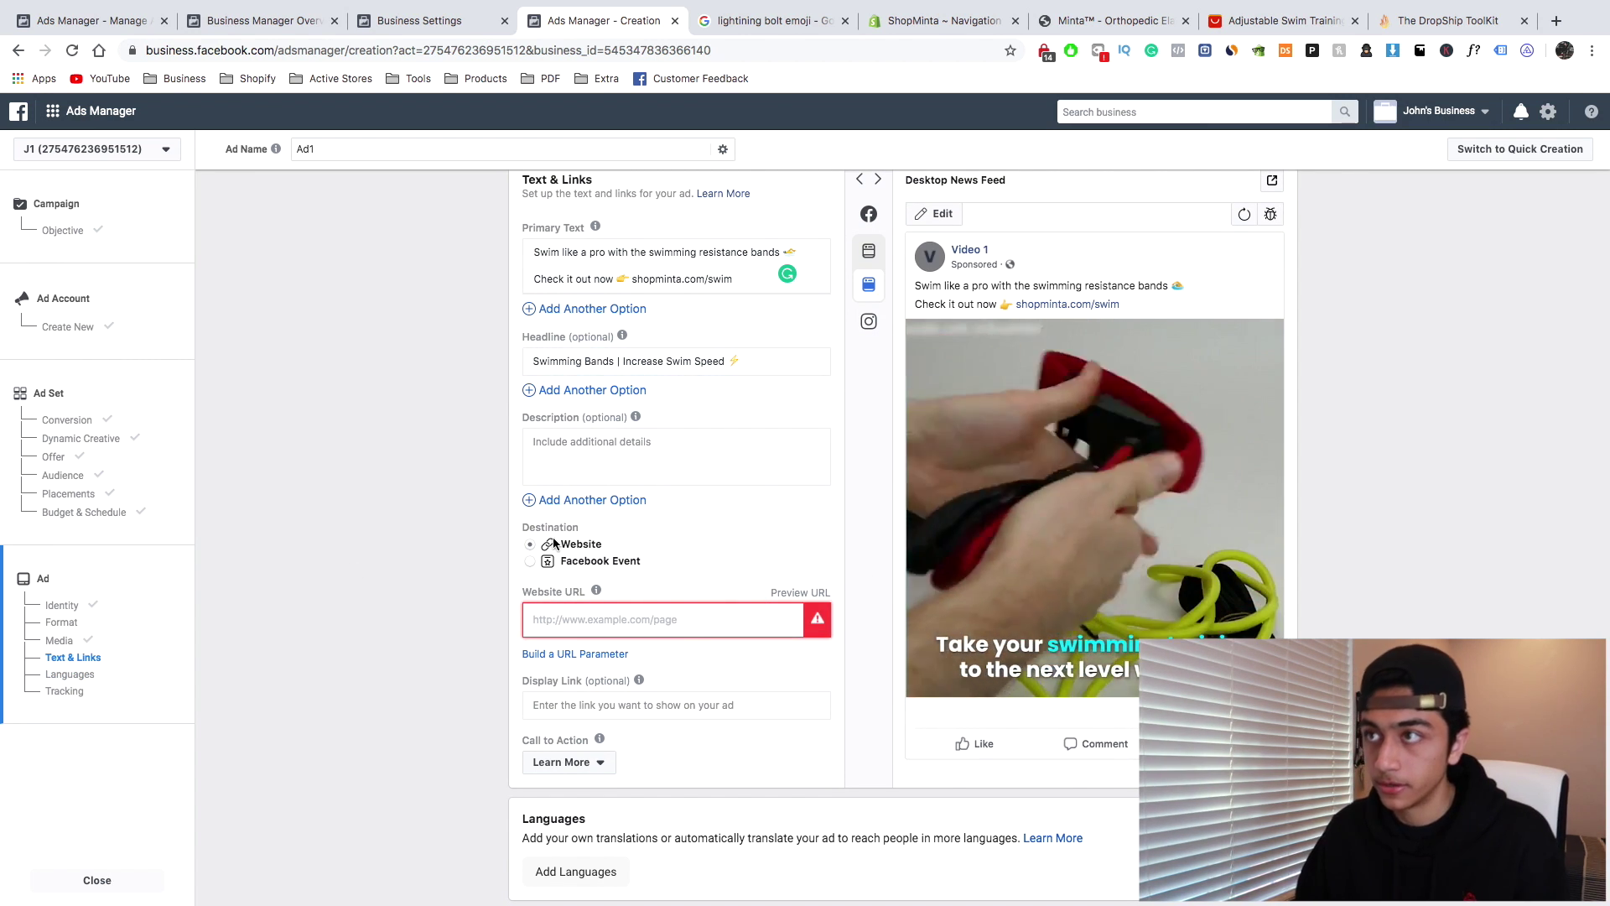
{"action": "left_click", "coordinate": [1108, 20]}
{"action": "left_click", "coordinate": [251, 51]}
{"action": "left_click", "coordinate": [597, 20]}
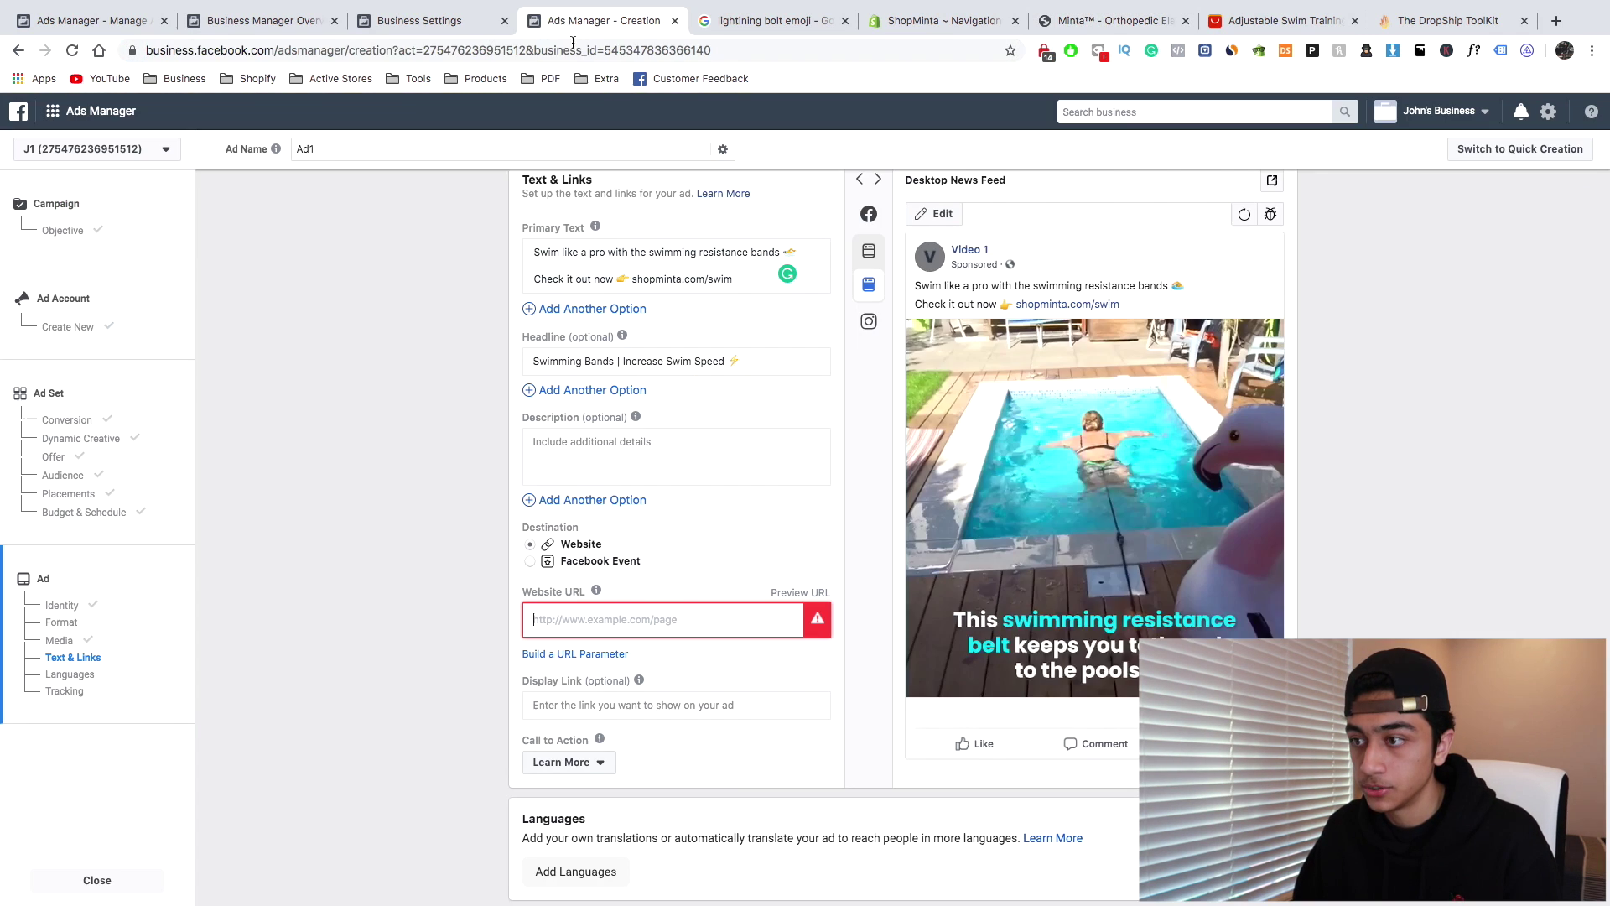
{"action": "type", "text": "https://shopminta.com/products/bunion-corrector"}
Copy a black star emoji from Emojipedia and set the ad description to "★★★★★ (Rated 5/5)"
{"action": "left_click", "coordinate": [704, 437]}
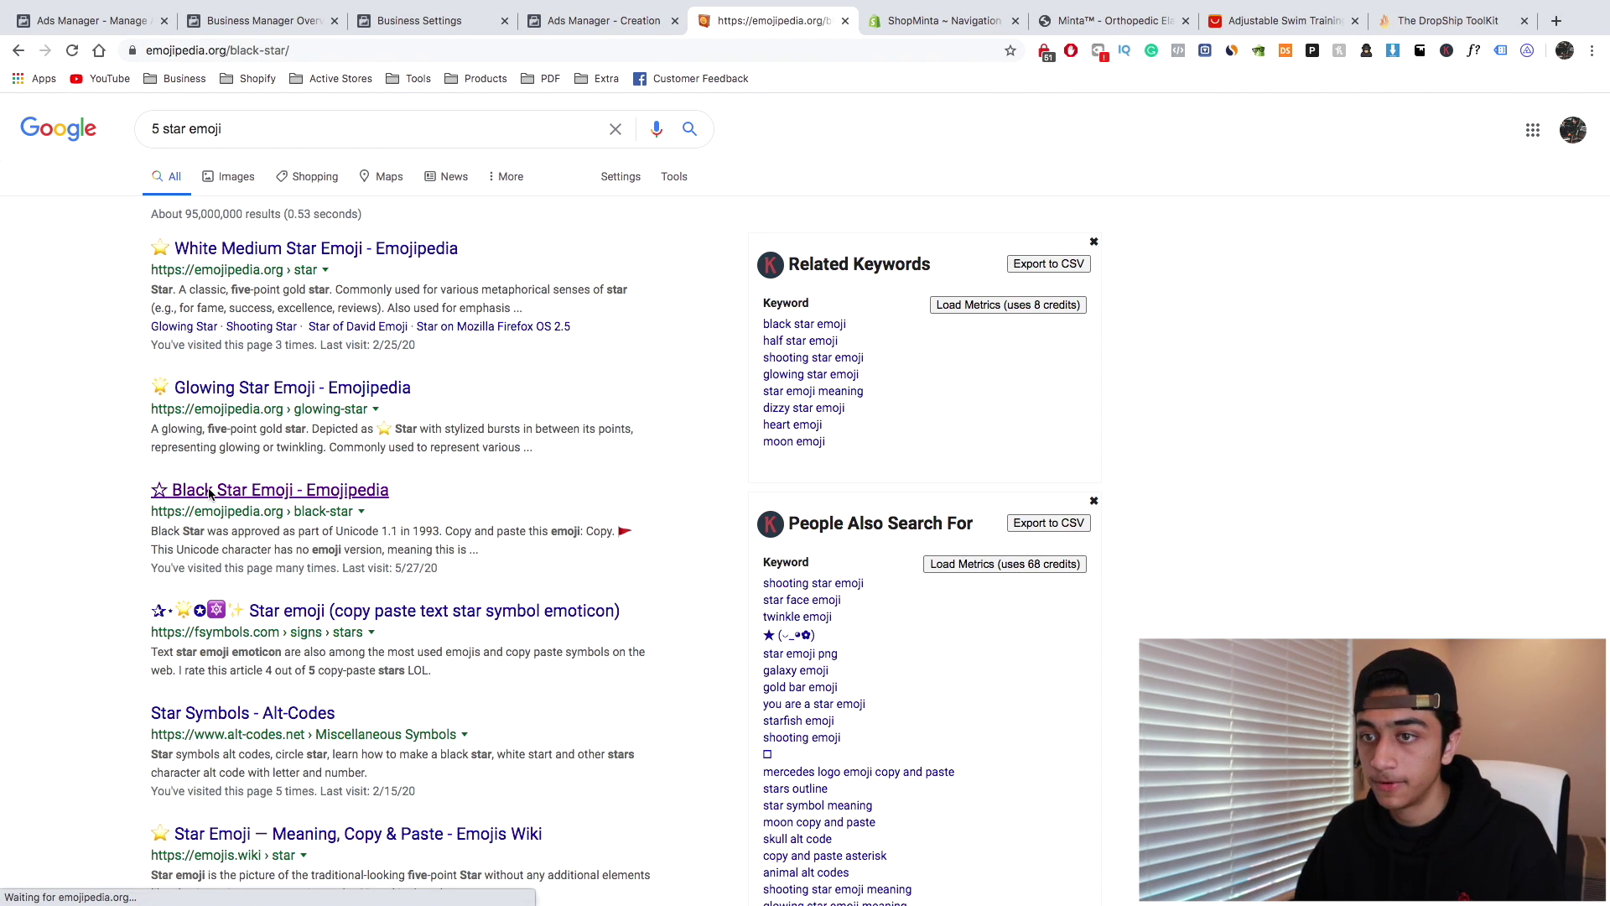
{"action": "left_click", "coordinate": [627, 333]}
{"action": "left_click", "coordinate": [605, 20]}
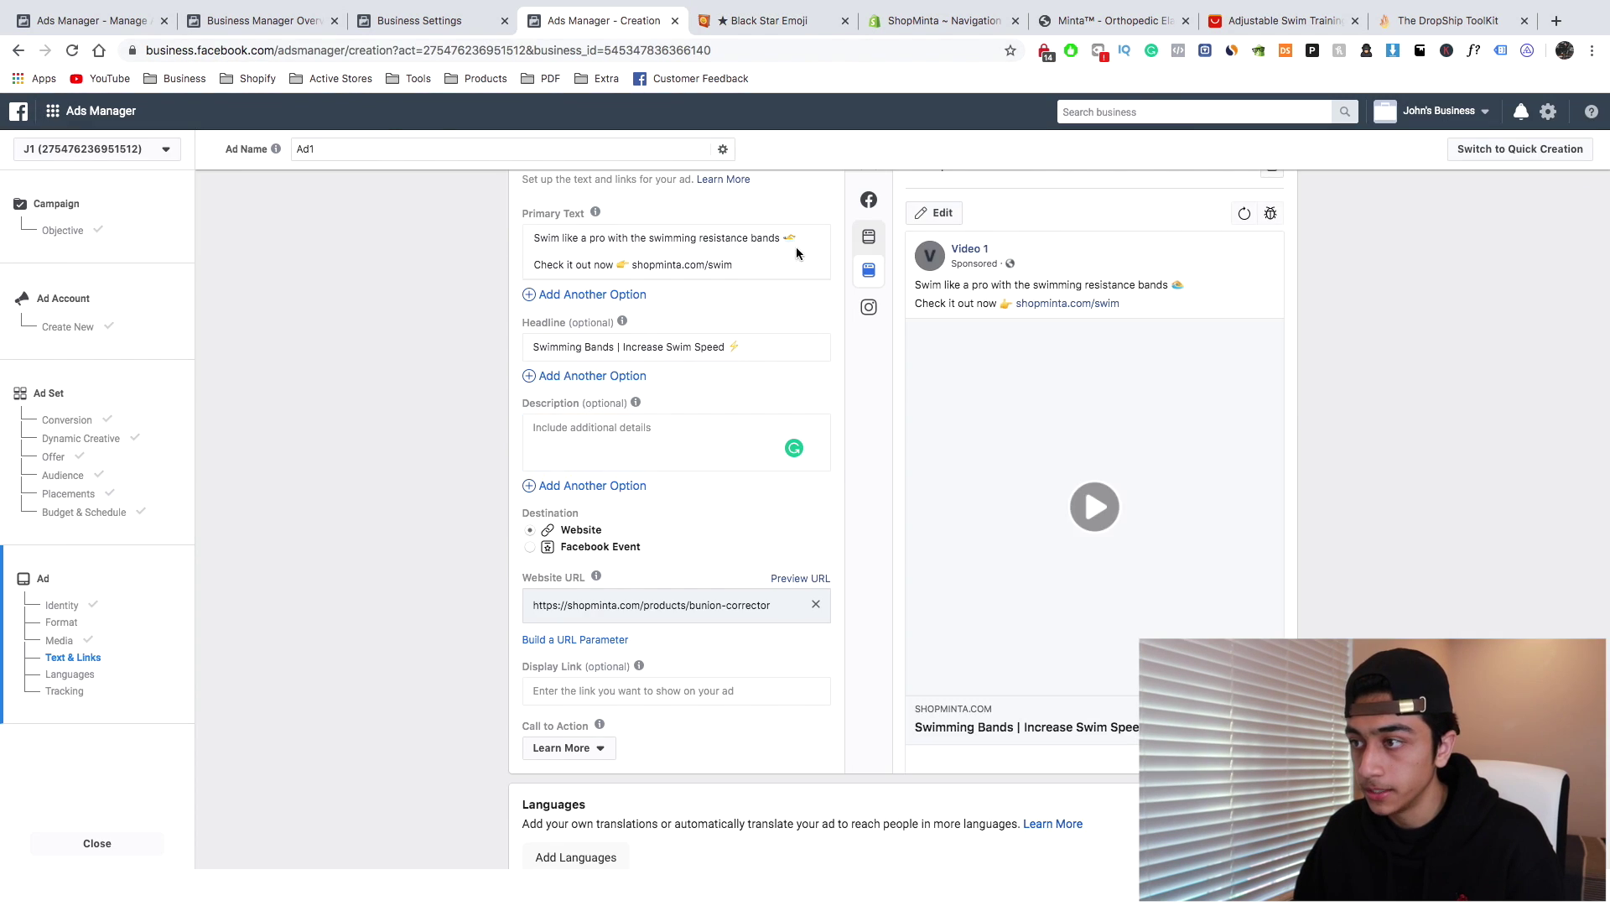
{"action": "left_click", "coordinate": [593, 453]}
{"action": "key", "text": "super+v"}
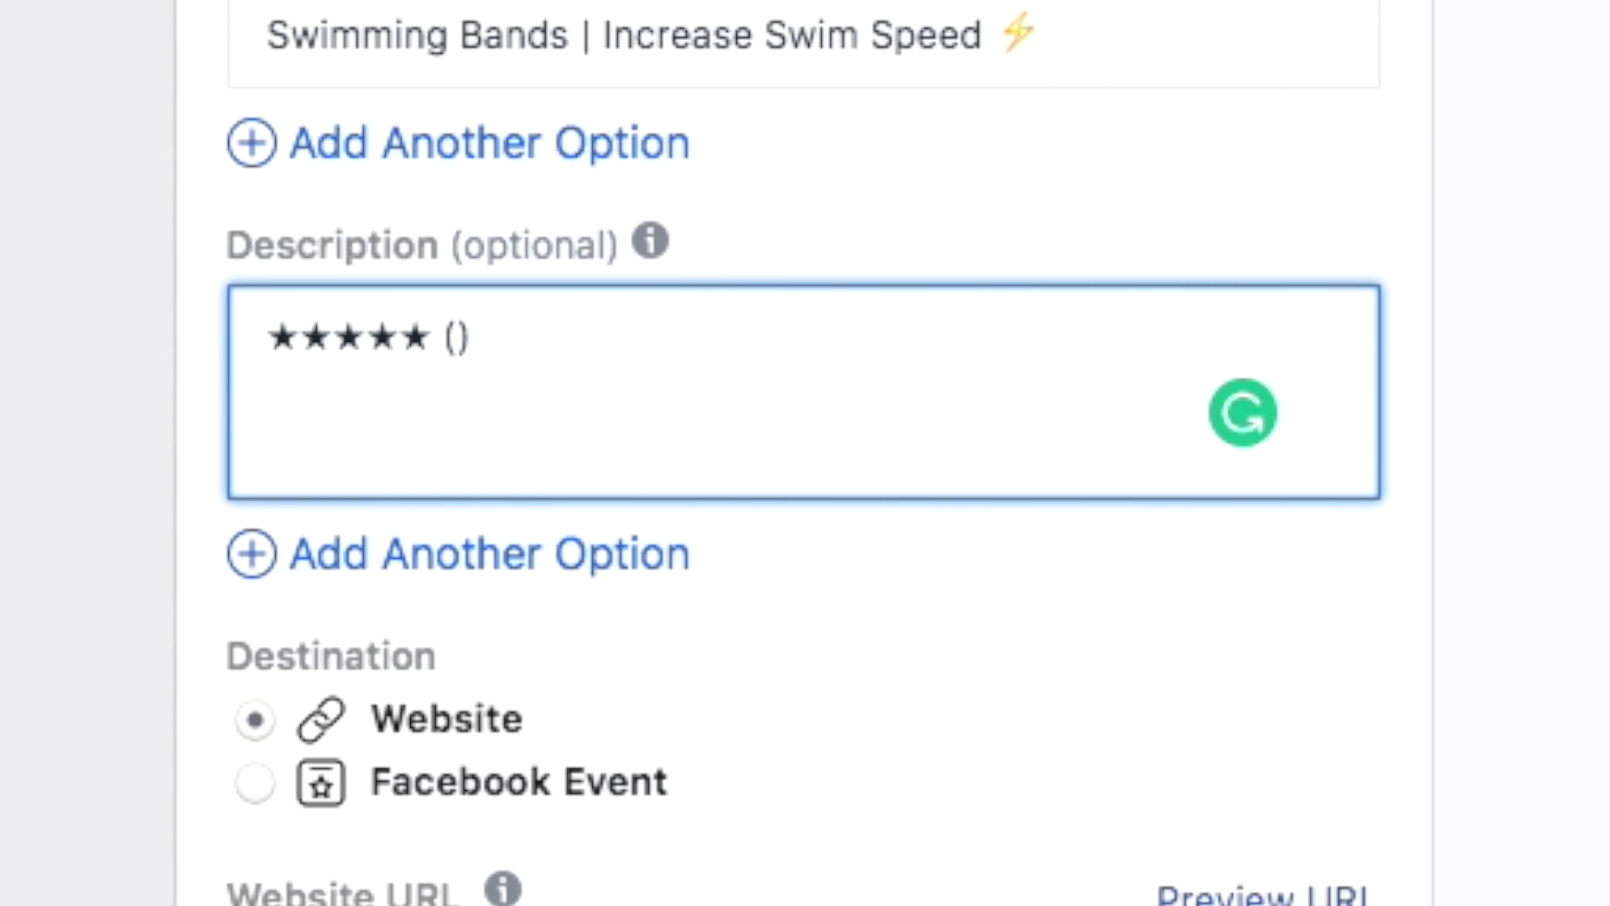
{"action": "type", "text": "(Rated 55/"}
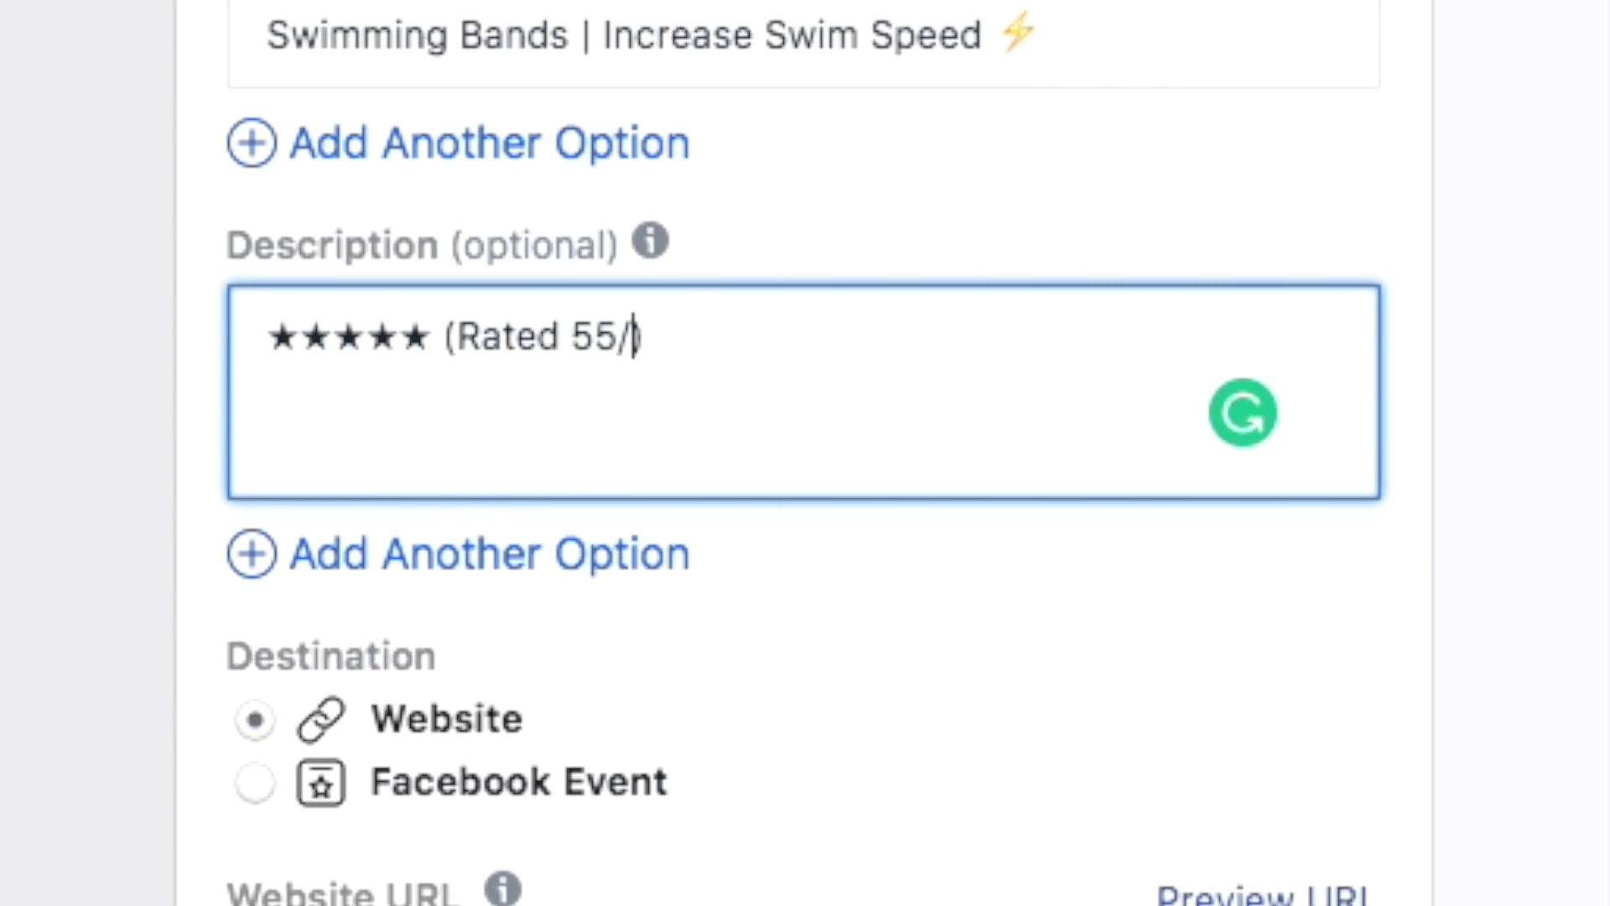
{"action": "type", "text": "/5"}
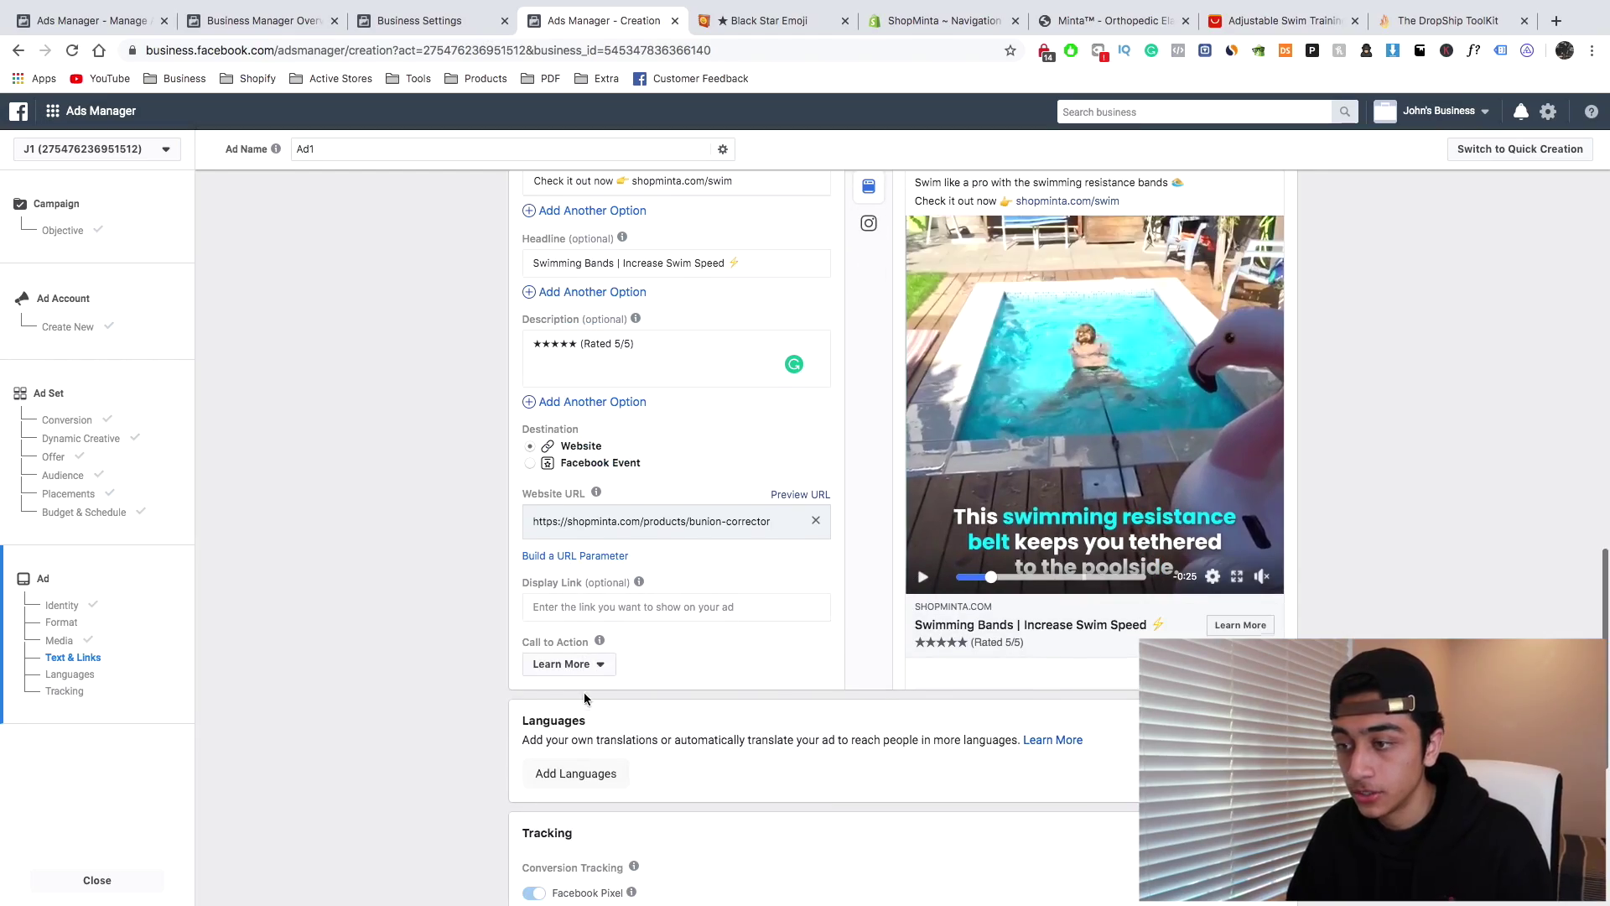
Set the ad's call to action to Shop Now
{"action": "left_click", "coordinate": [561, 664]}
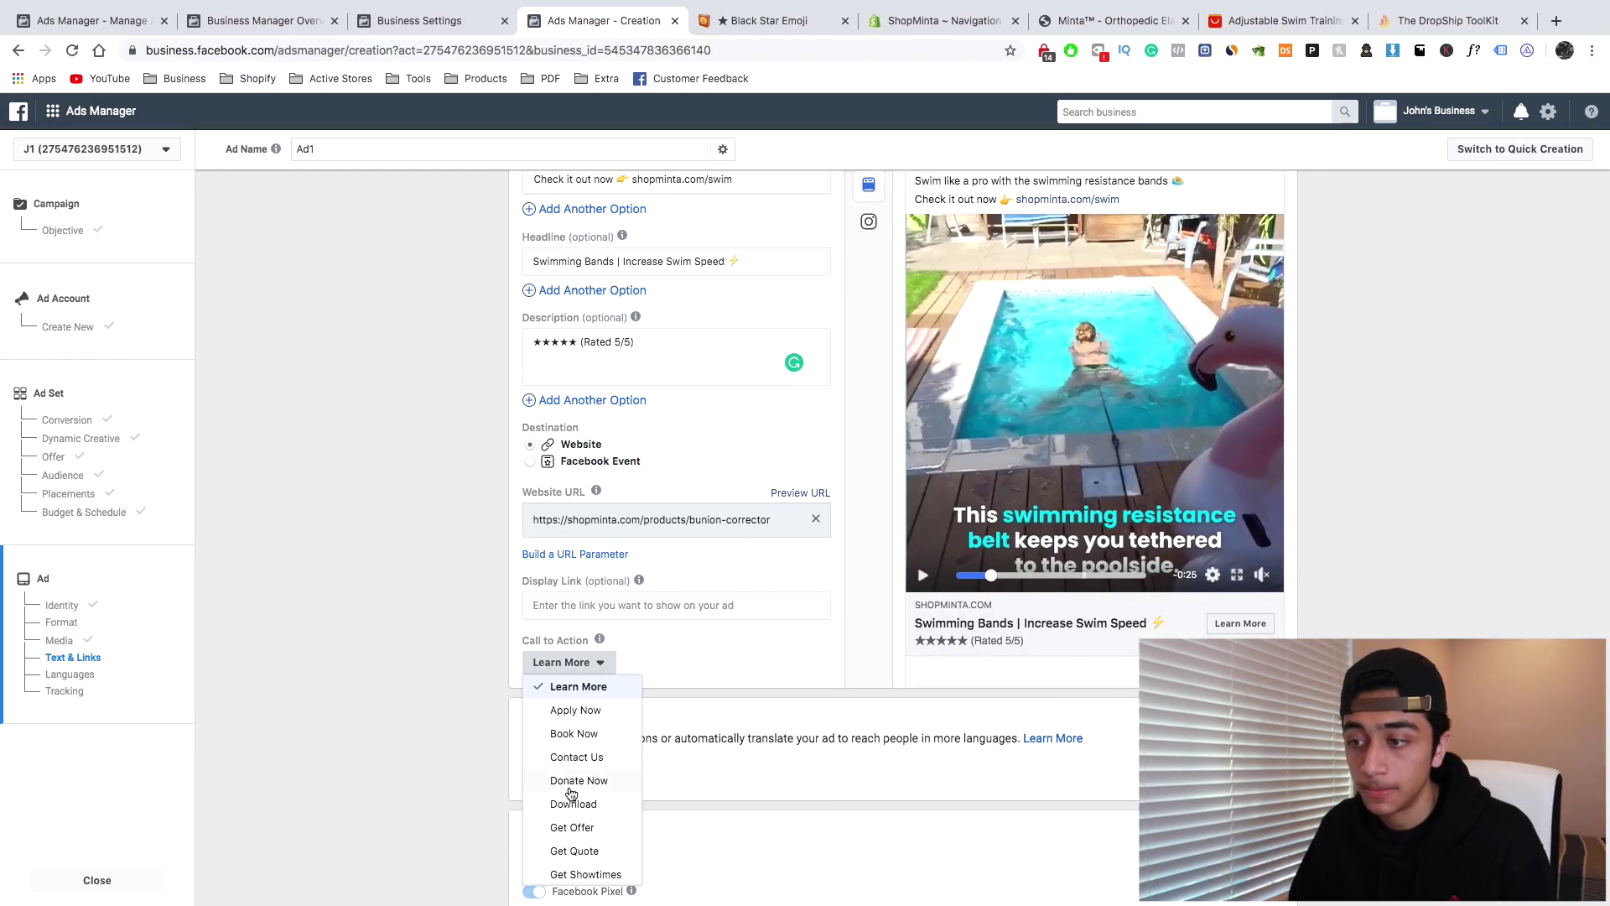
{"action": "scroll", "coordinate": [594, 845], "scroll_direction": "down", "scroll_amount": 3}
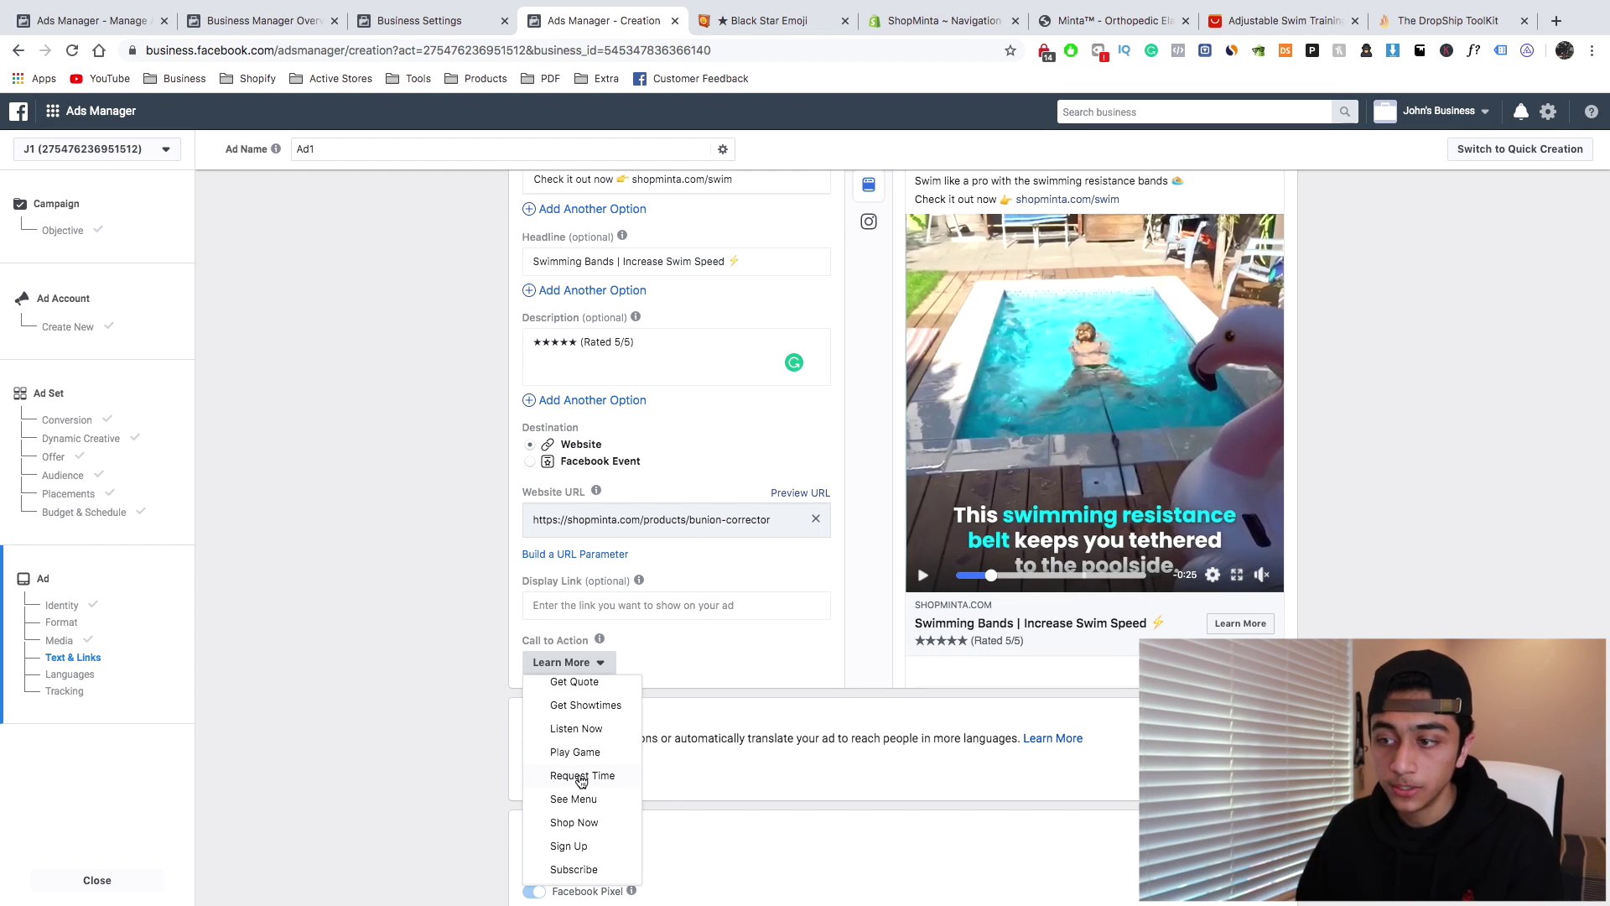
{"action": "left_click", "coordinate": [597, 827]}
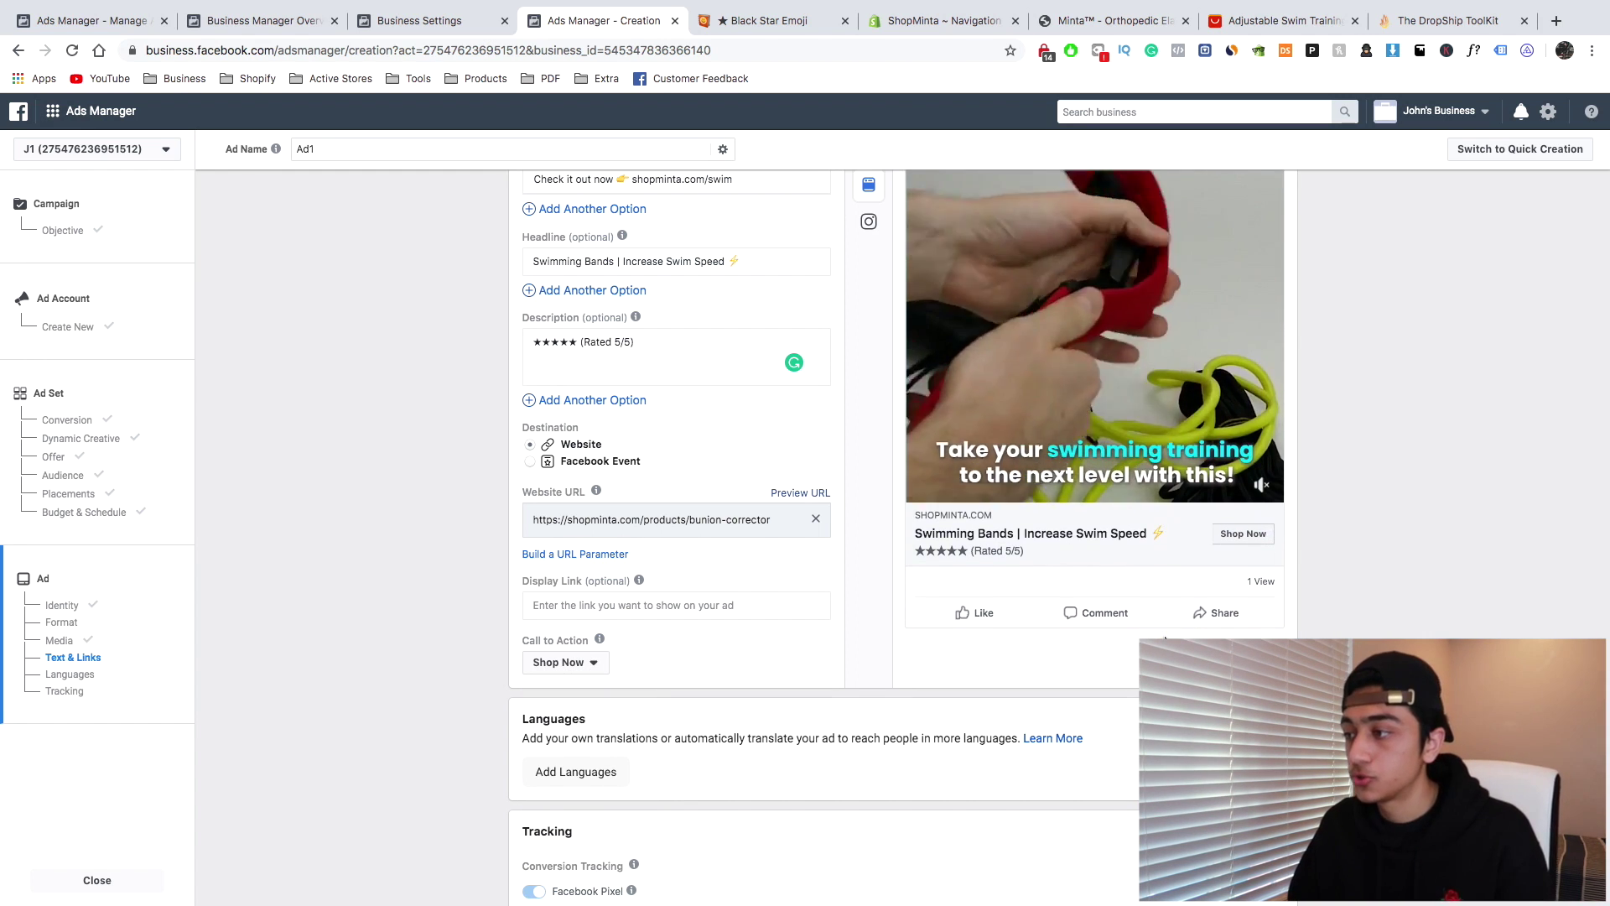
Review the ad's media, text and tracking settings and confirm the campaign for publishing
{"action": "scroll", "coordinate": [798, 505], "scroll_direction": "up", "scroll_amount": 10}
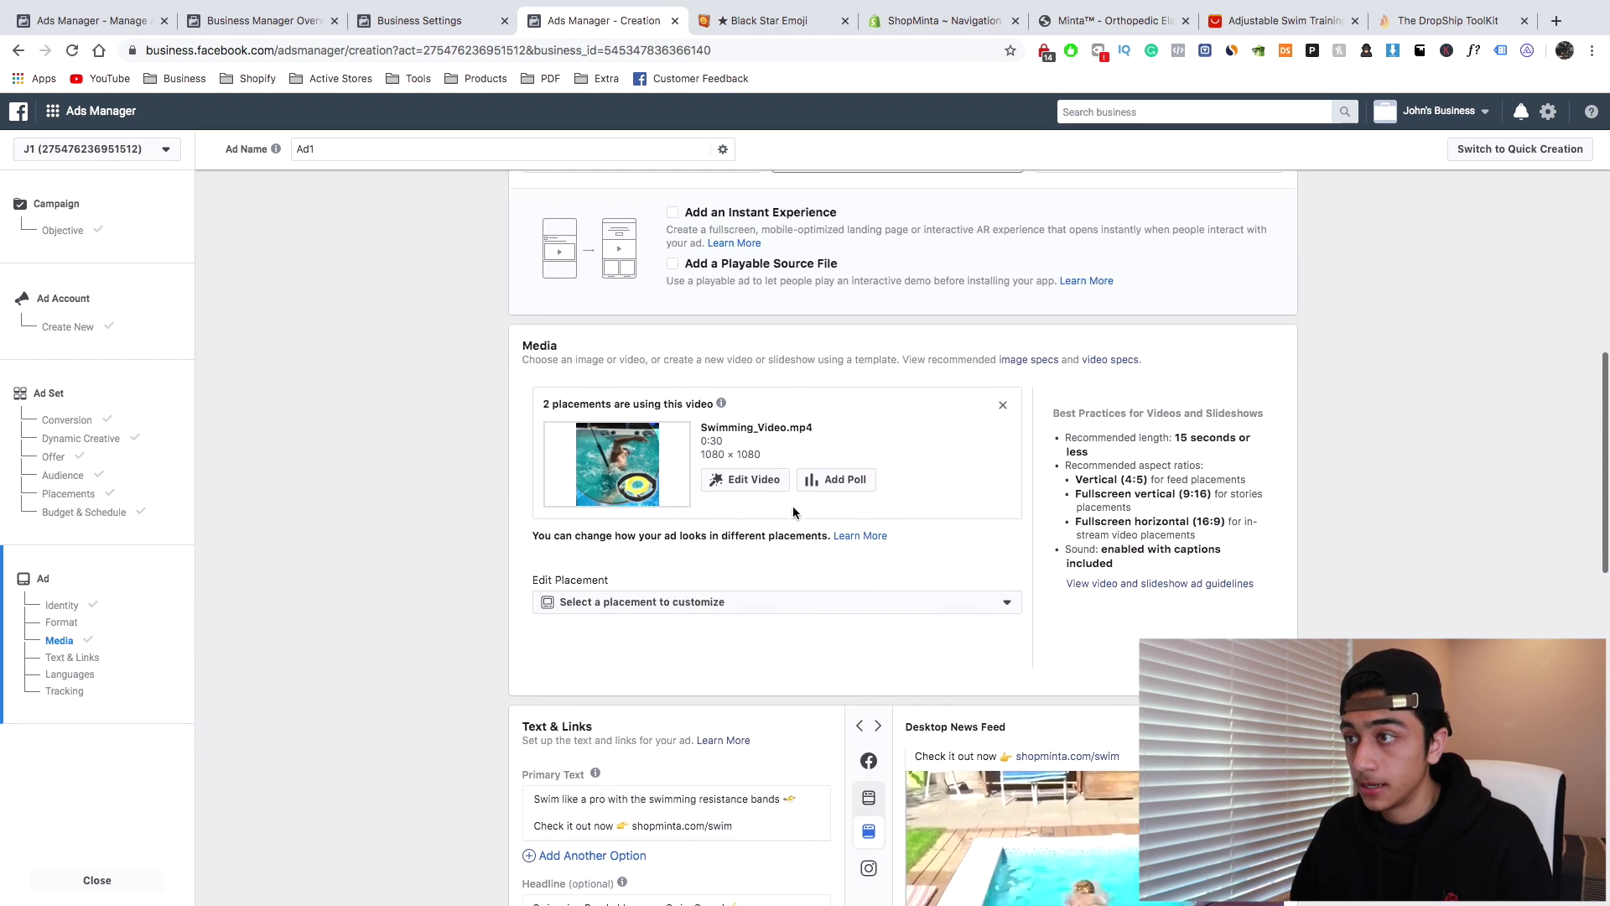
{"action": "scroll", "coordinate": [793, 505], "scroll_direction": "up", "scroll_amount": 5}
{"action": "scroll", "coordinate": [792, 505], "scroll_direction": "down", "scroll_amount": 20}
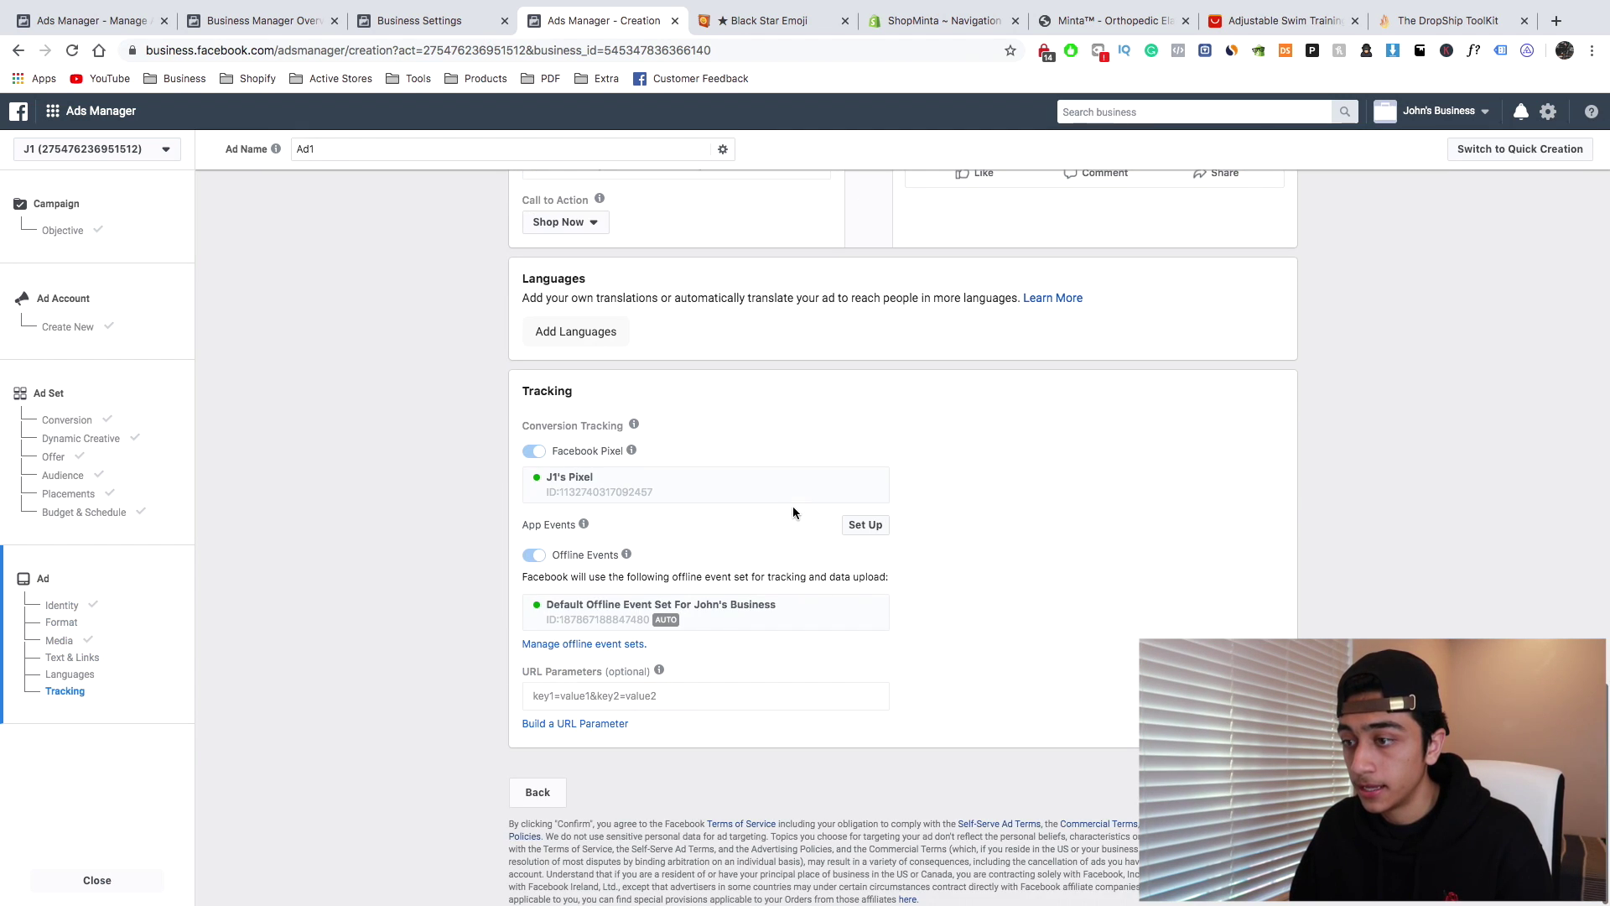
{"action": "left_click", "coordinate": [1258, 791]}
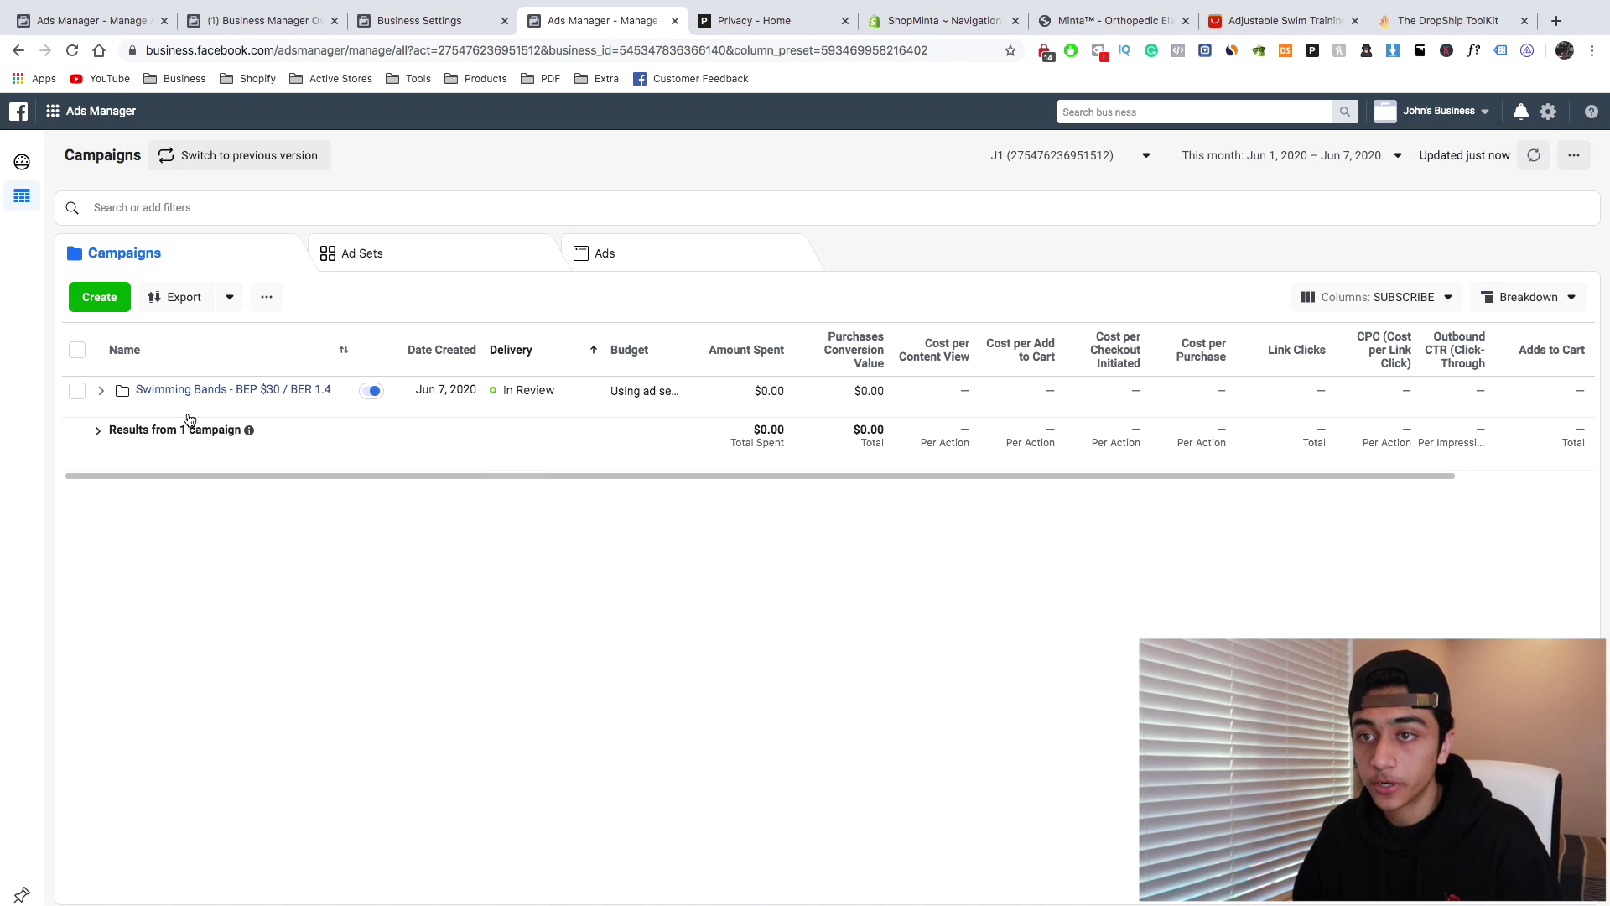
Open the Swimming ad set in the Swimming Bands campaign and duplicate Ad1 once into the original campaign
{"action": "left_click", "coordinate": [197, 391]}
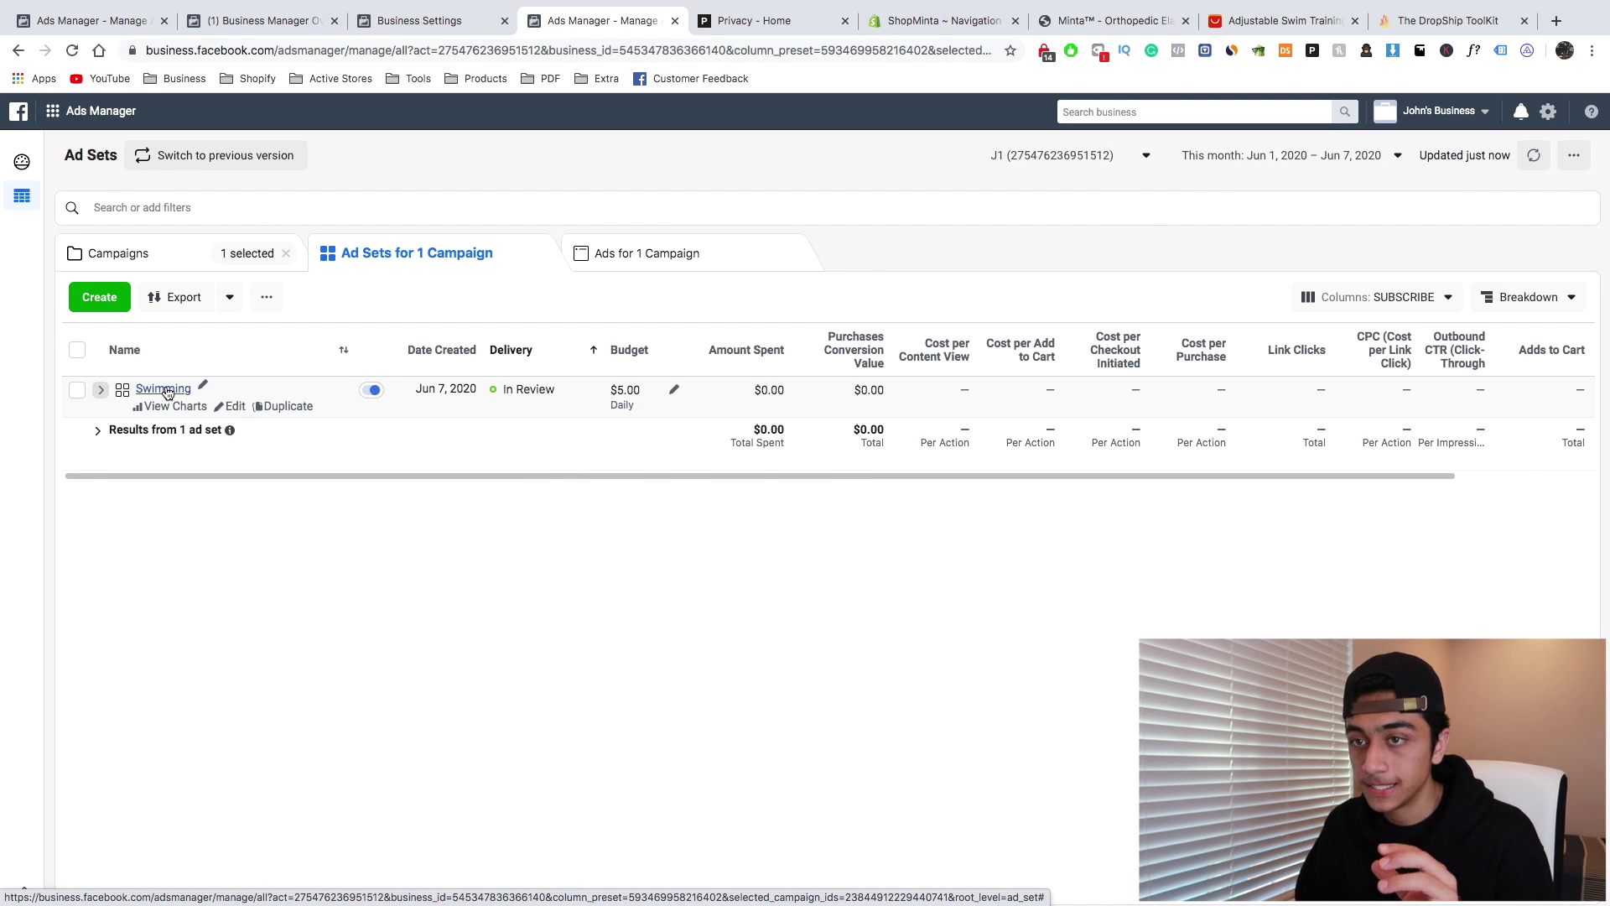
{"action": "left_click", "coordinate": [167, 390]}
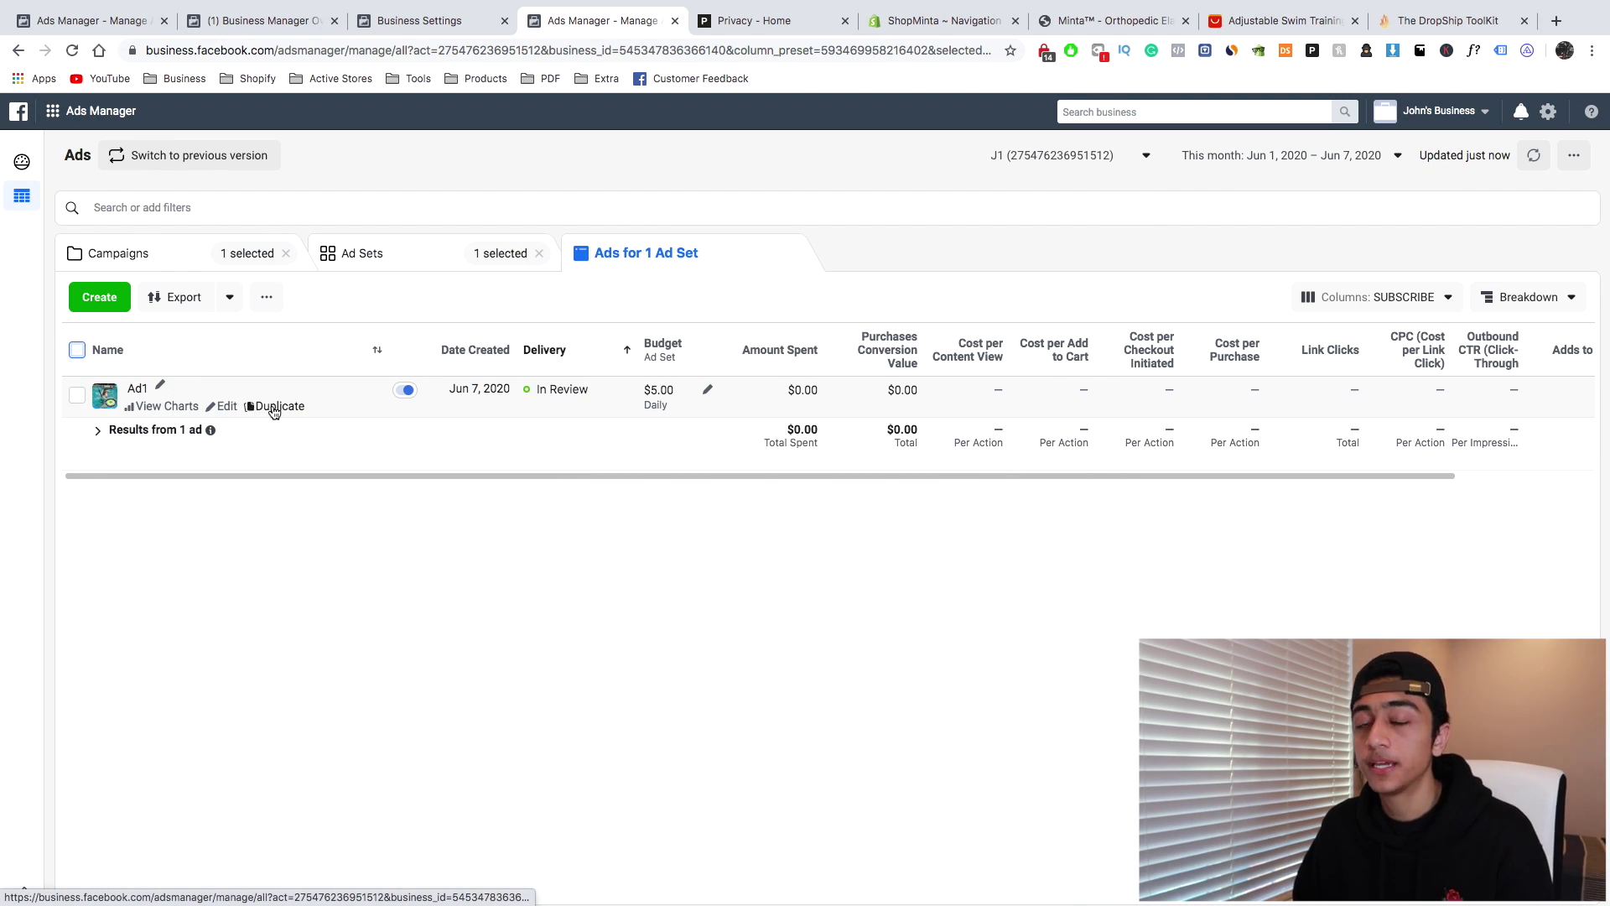
{"action": "left_click", "coordinate": [273, 407]}
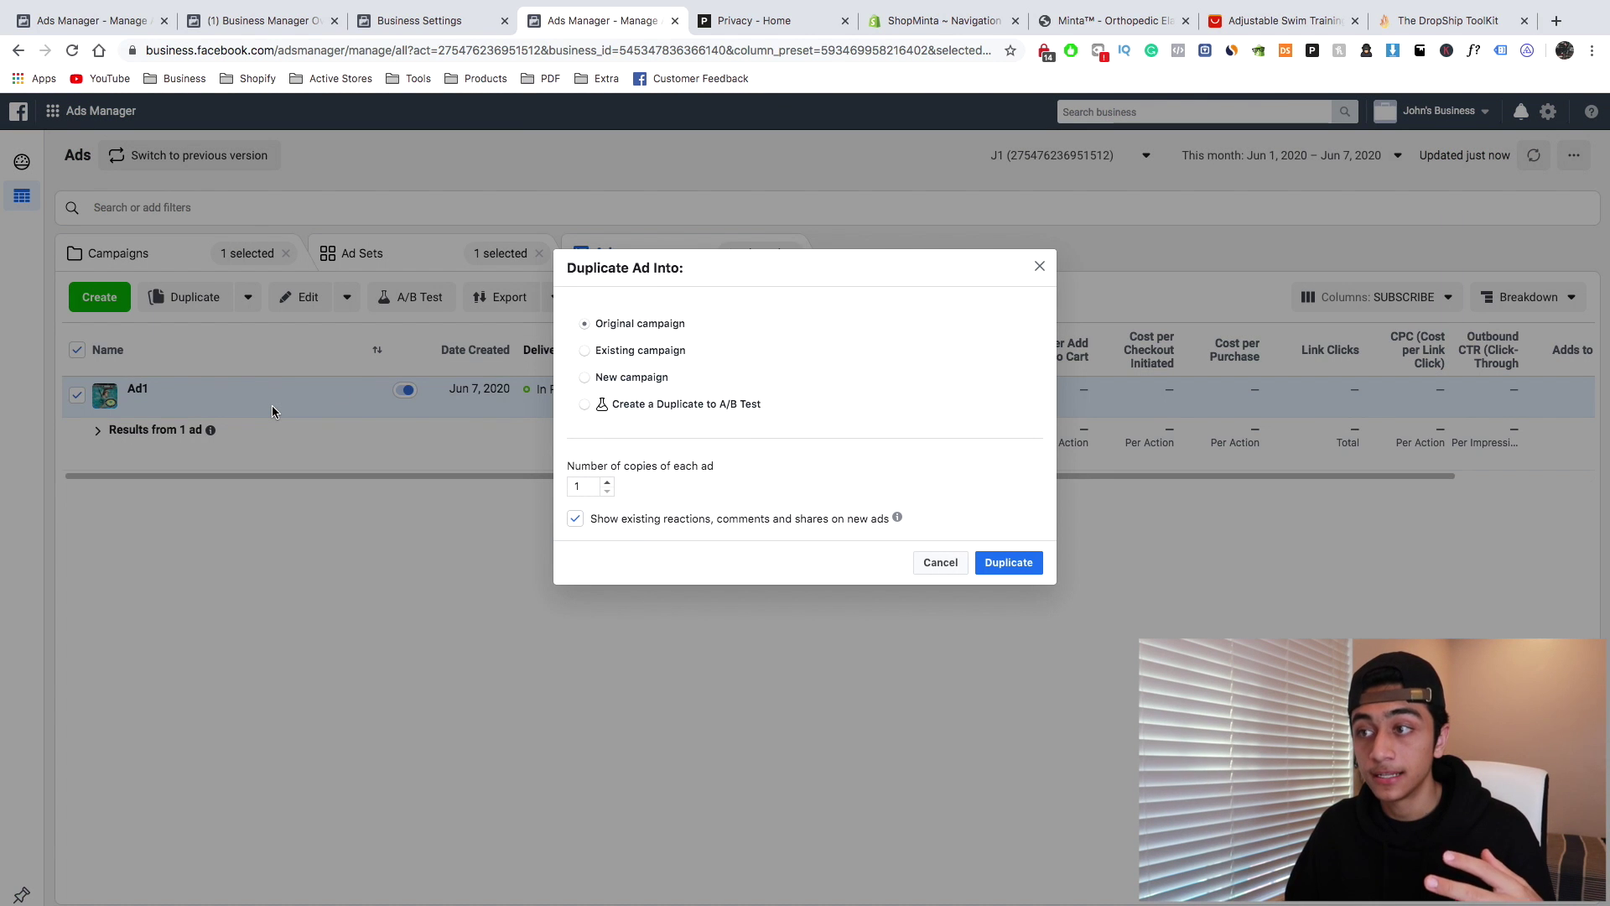
{"action": "left_click", "coordinate": [1015, 562]}
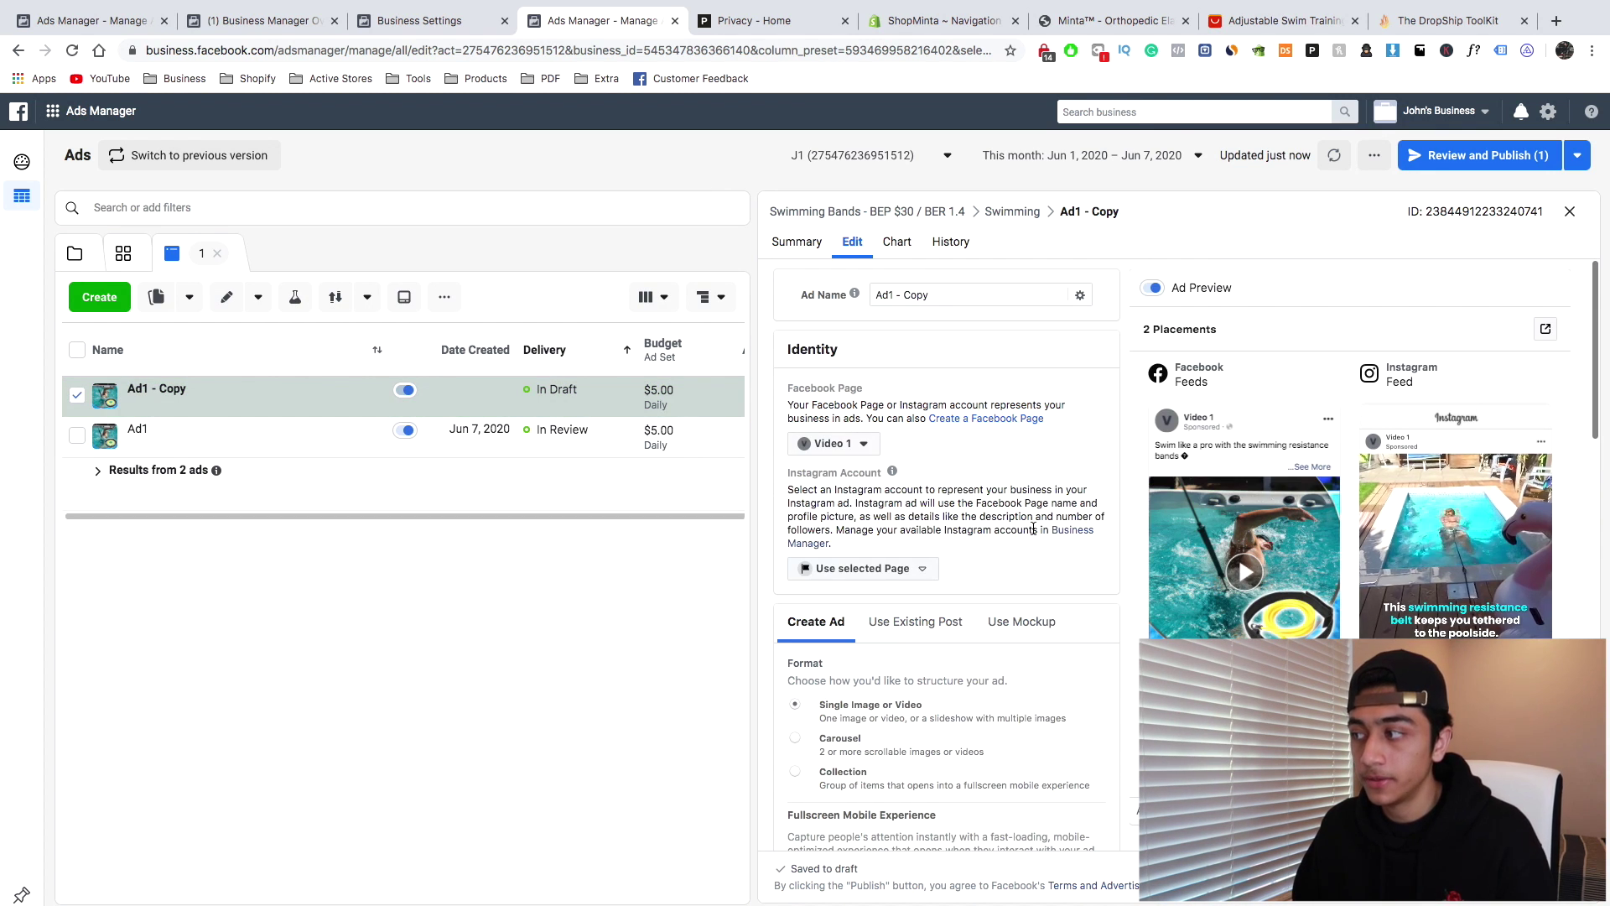
Replace the duplicated ad's media with the square 1080 × 1080 swimming video from the account videos and rename the ad Ad2
{"action": "scroll", "coordinate": [1034, 530], "scroll_direction": "down", "scroll_amount": 2}
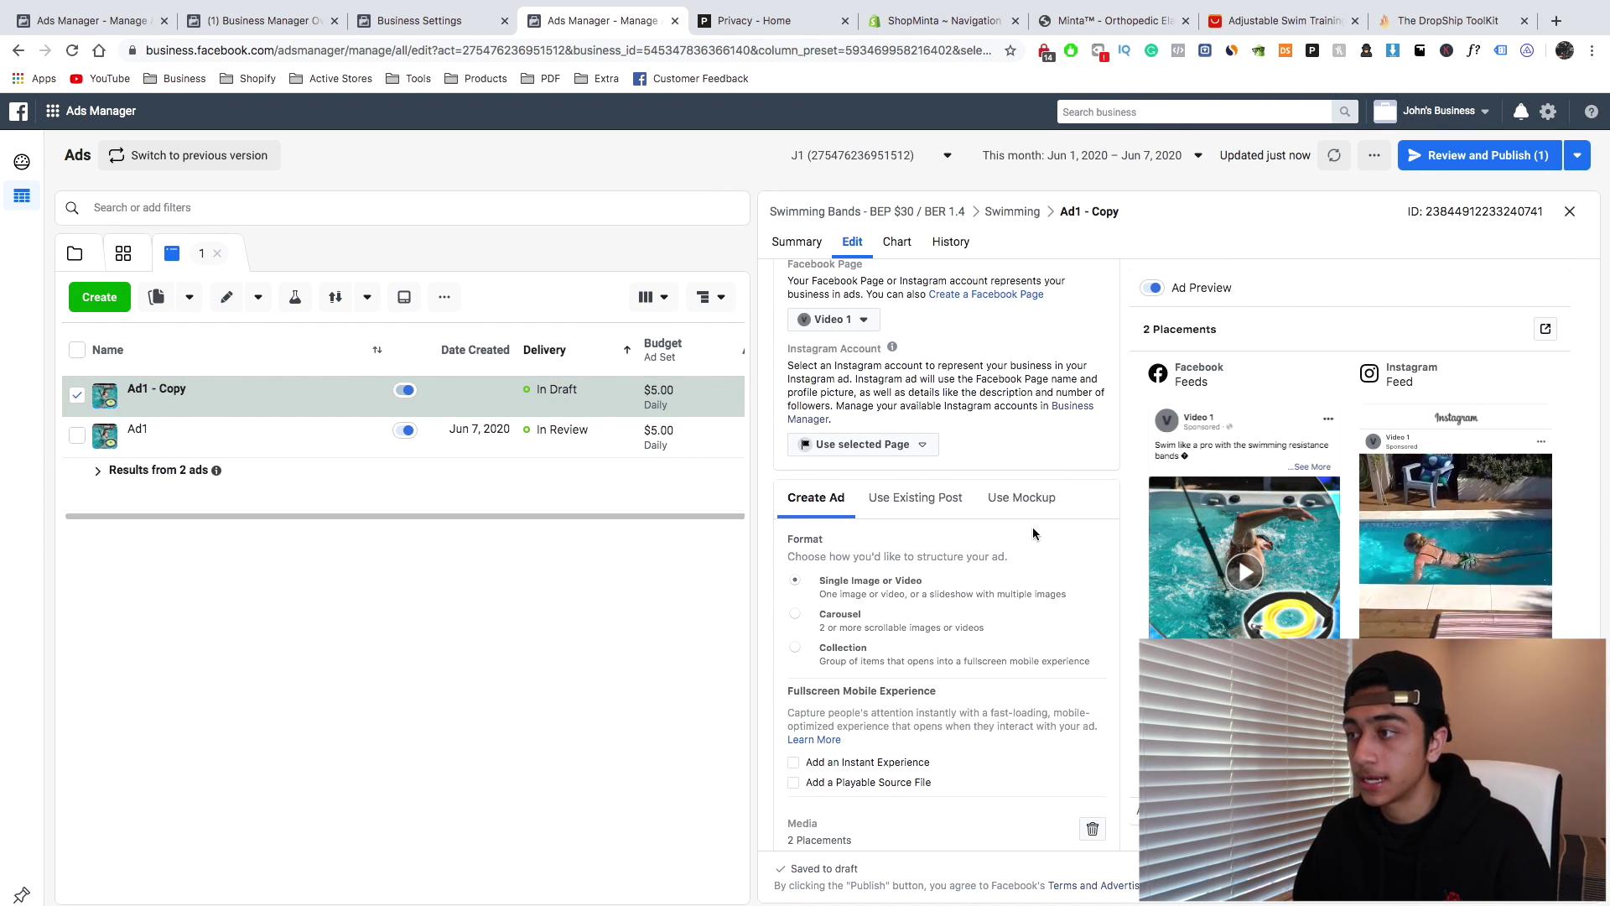
{"action": "scroll", "coordinate": [923, 587], "scroll_direction": "down", "scroll_amount": 2}
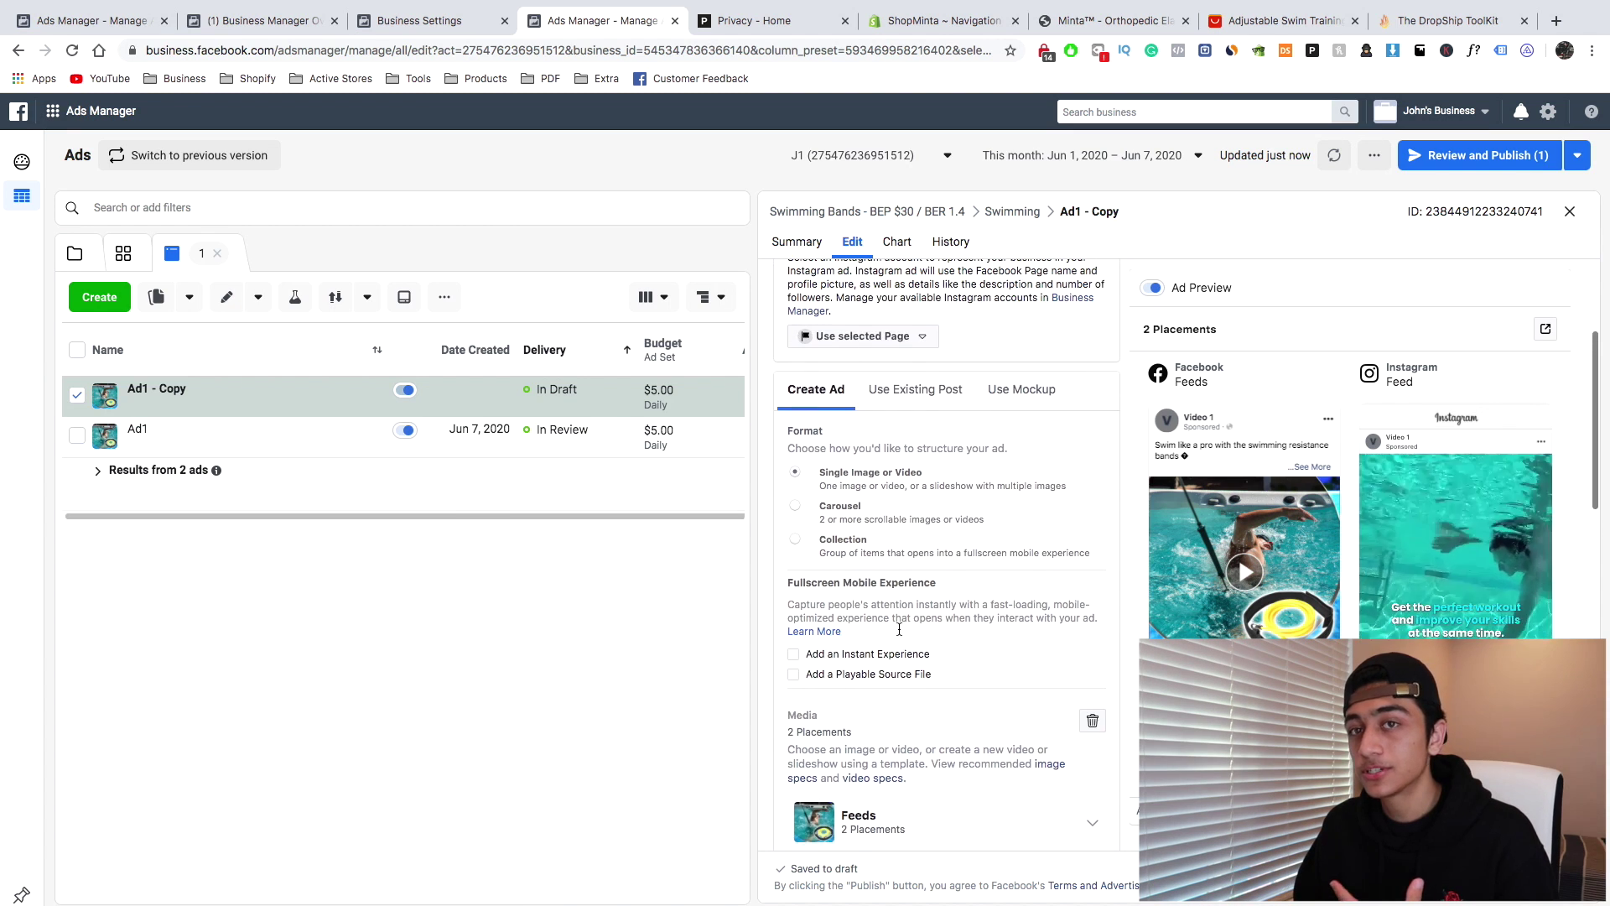
{"action": "scroll", "coordinate": [900, 629], "scroll_direction": "up", "scroll_amount": 1}
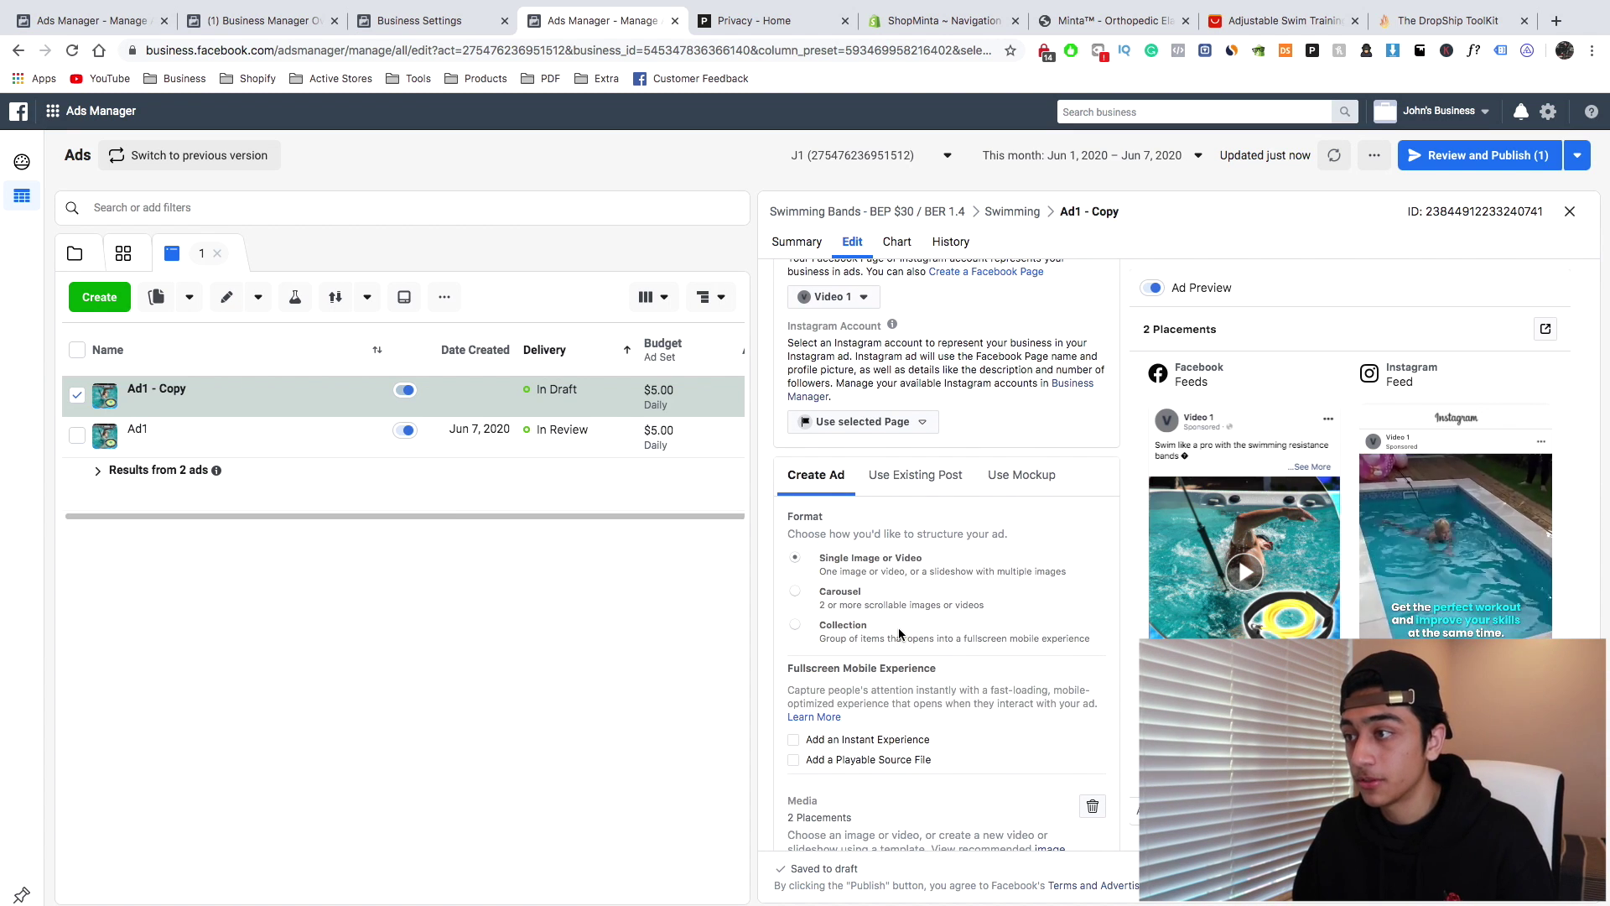
{"action": "scroll", "coordinate": [953, 464], "scroll_direction": "down", "scroll_amount": 1}
{"action": "scroll", "coordinate": [889, 449], "scroll_direction": "down", "scroll_amount": 4}
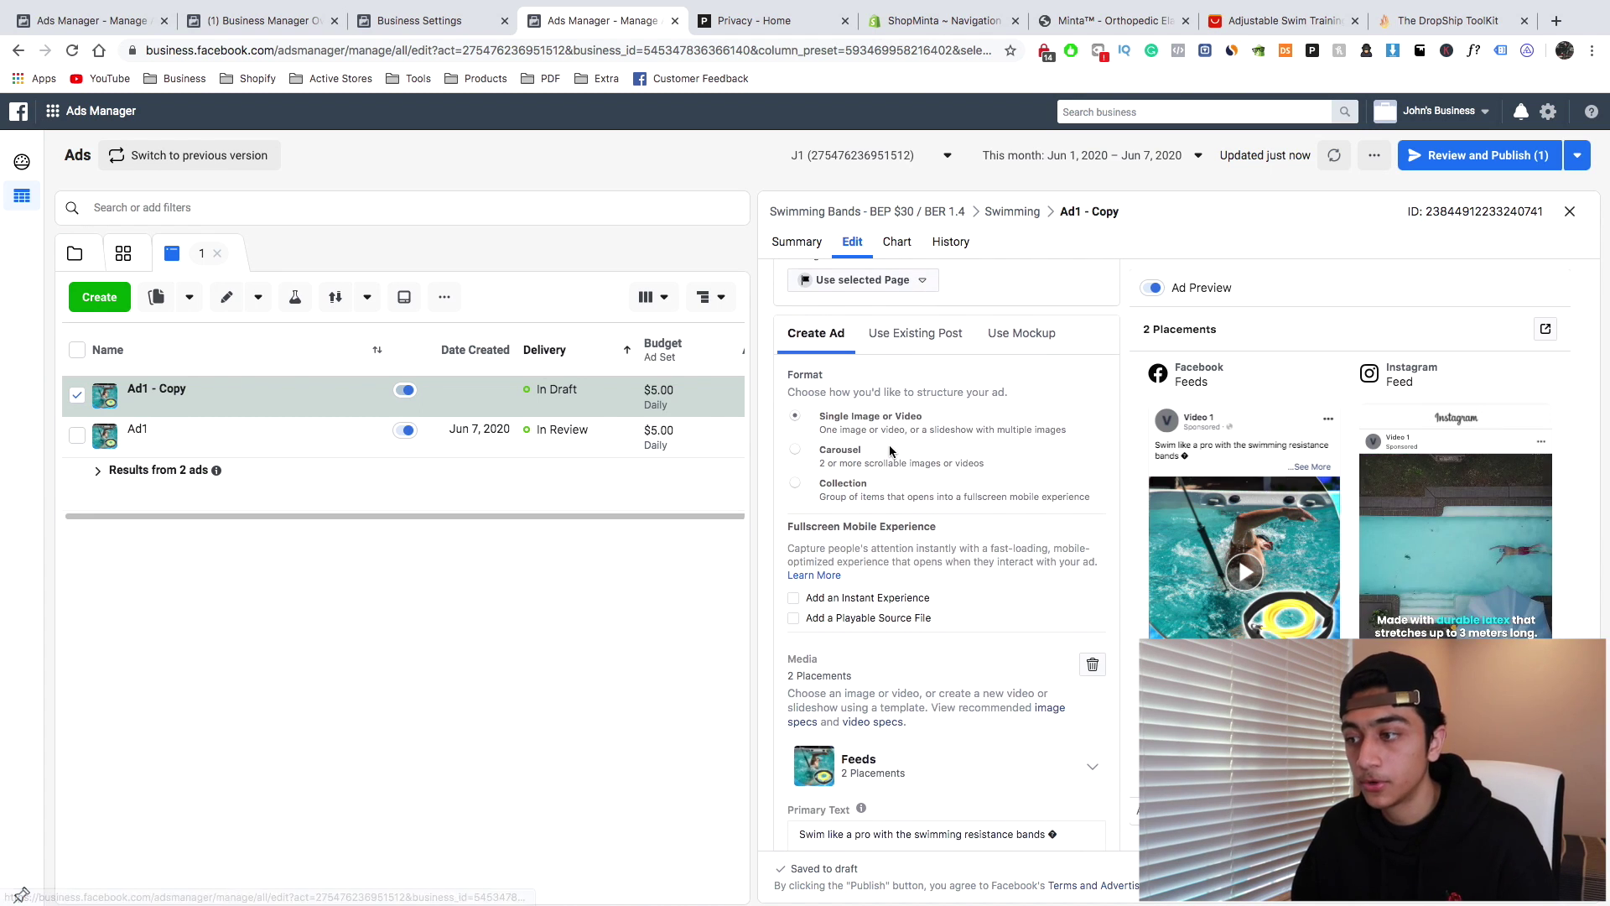
{"action": "scroll", "coordinate": [890, 447], "scroll_direction": "down", "scroll_amount": 1}
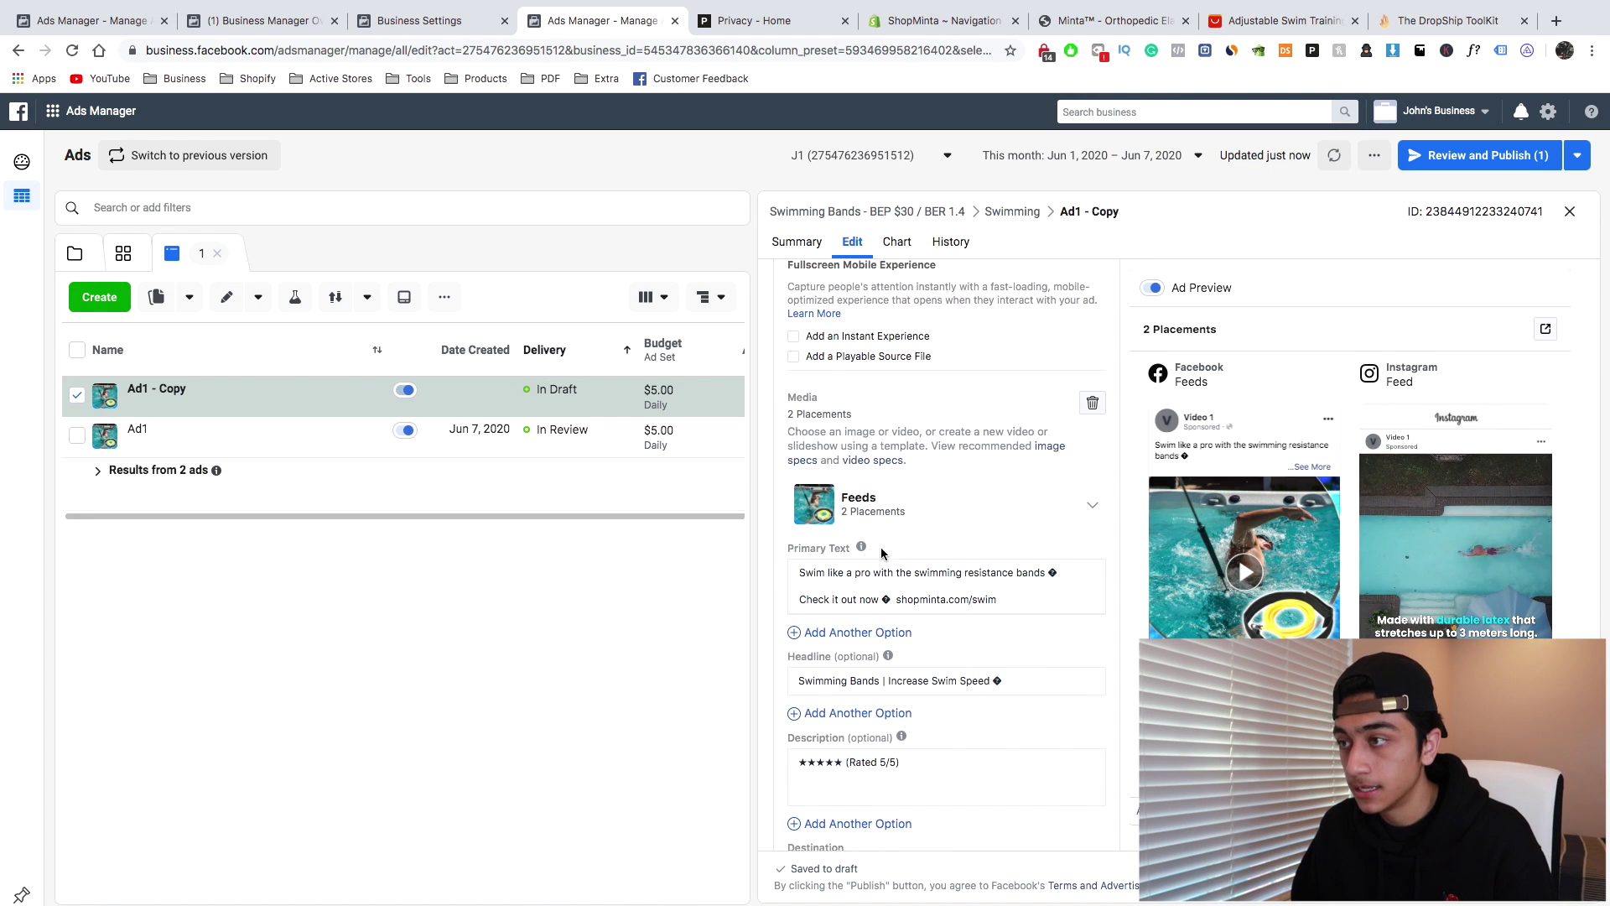
{"action": "left_click", "coordinate": [1092, 389]}
{"action": "left_click", "coordinate": [823, 487]}
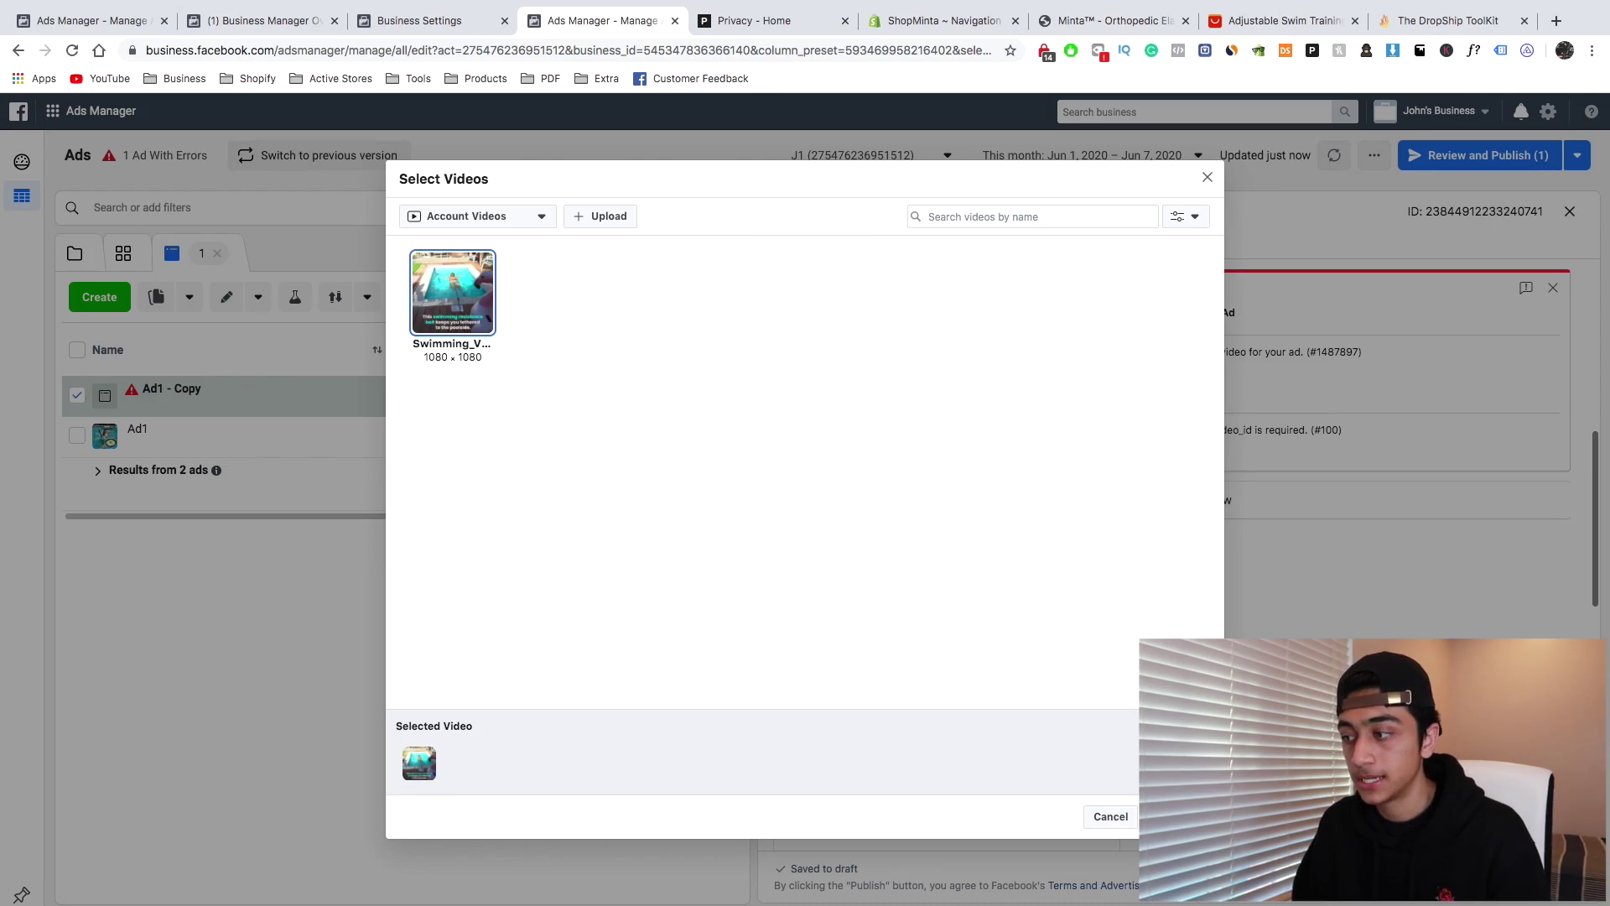
{"action": "left_click", "coordinate": [1177, 816]}
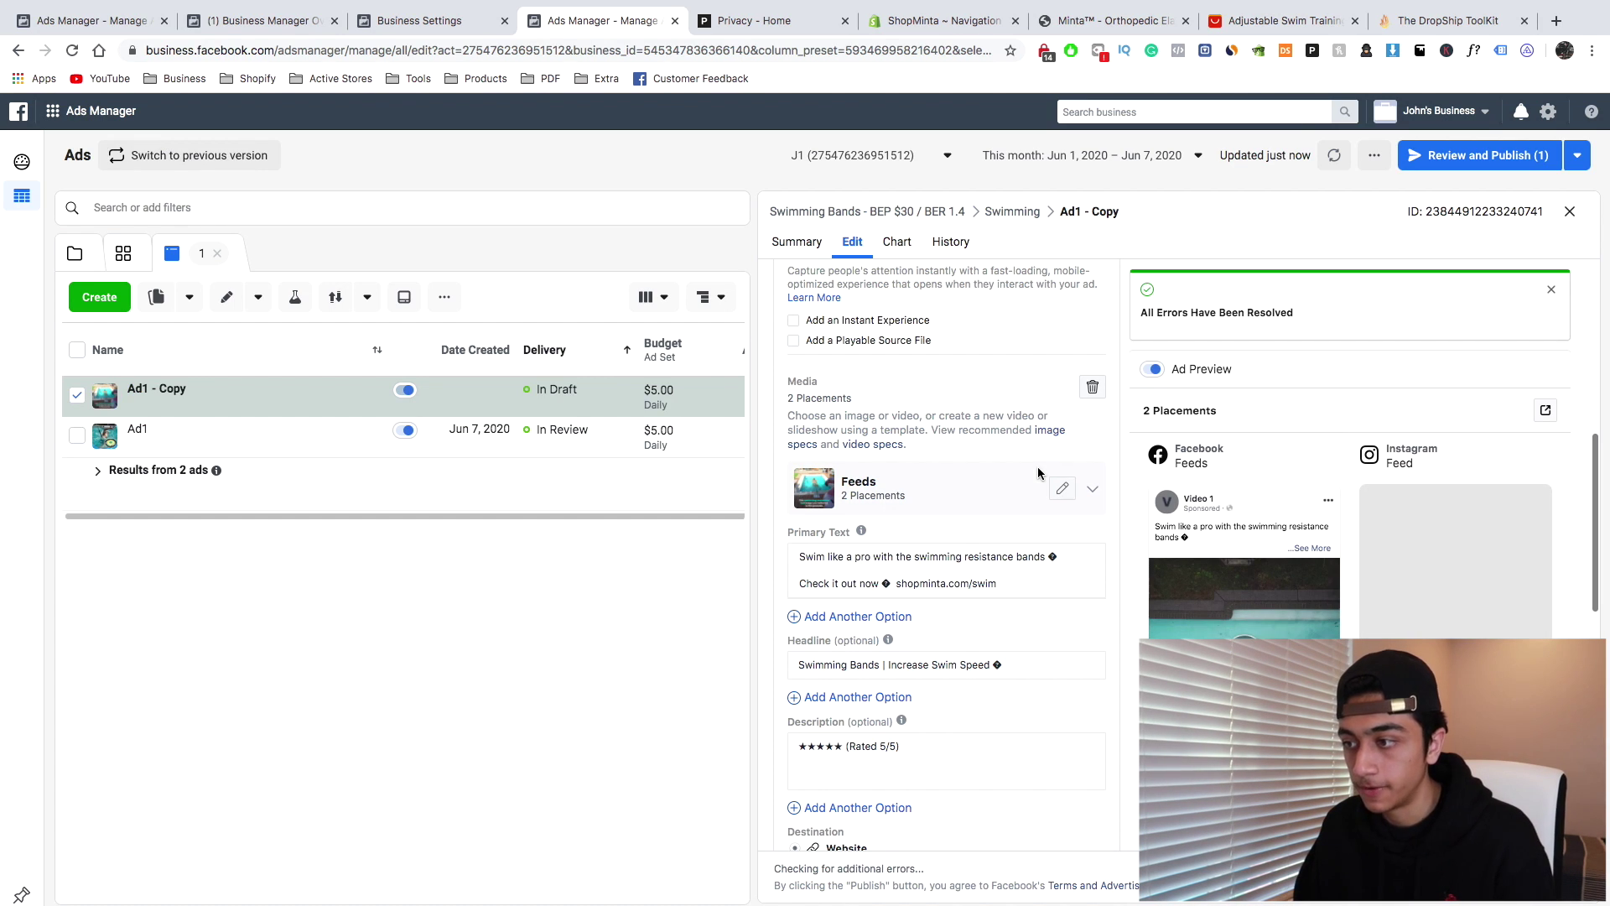
{"action": "scroll", "coordinate": [1038, 466], "scroll_direction": "up", "scroll_amount": 6}
{"action": "left_click_drag", "start_coordinate": [929, 295], "coordinate": [888, 296]}
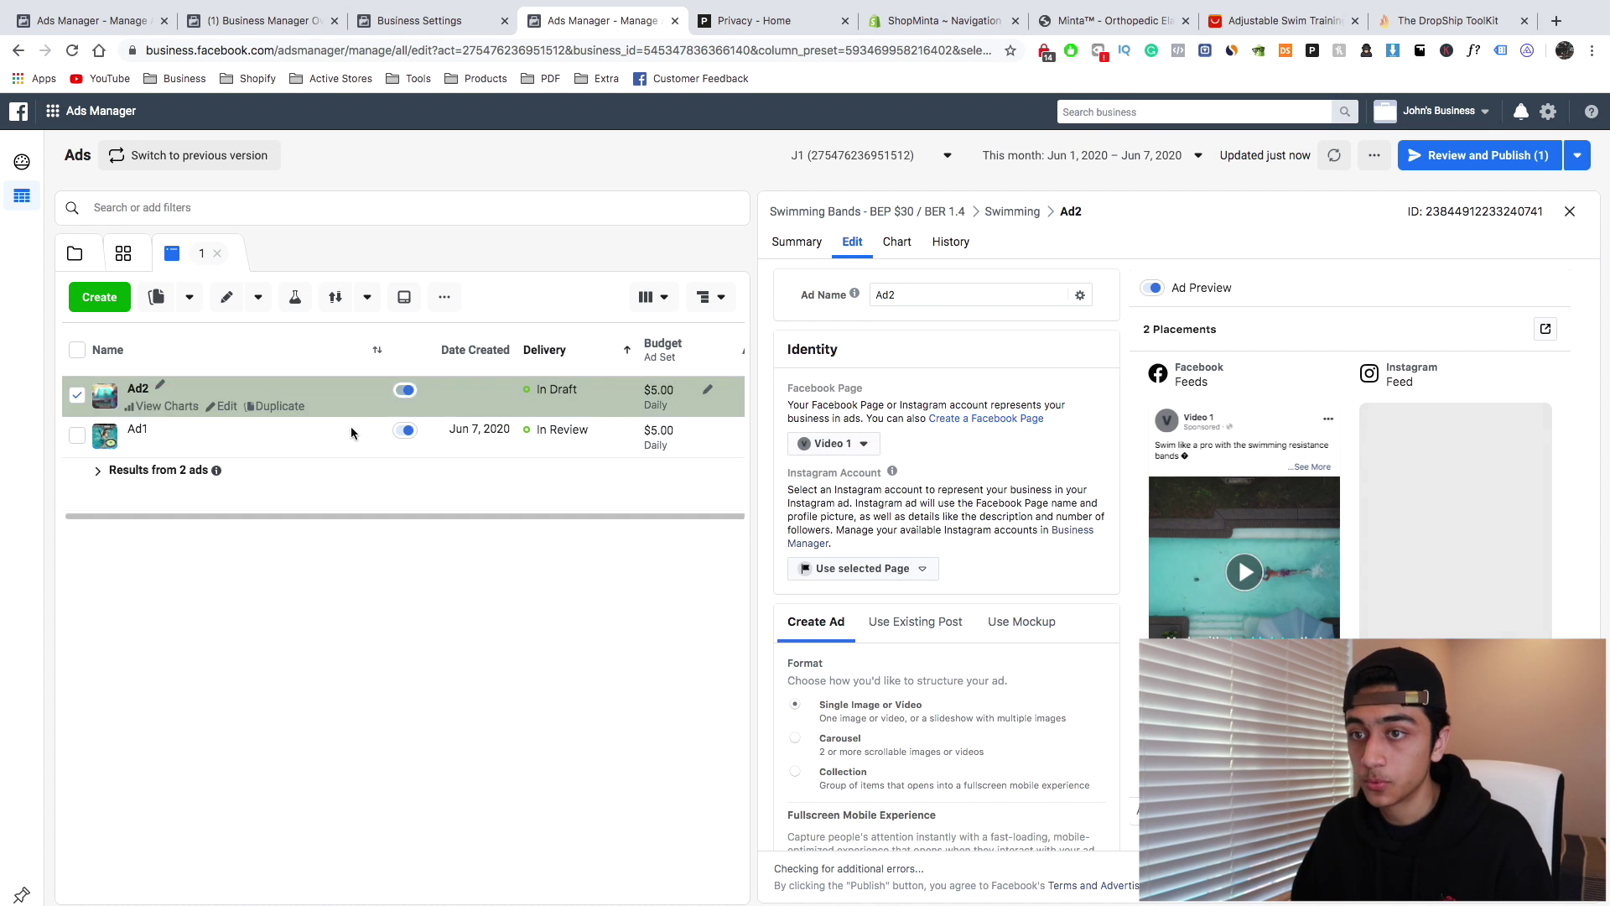
Duplicate Ad2 once into the original campaign and name the copy Ad3
{"action": "left_click", "coordinate": [280, 403]}
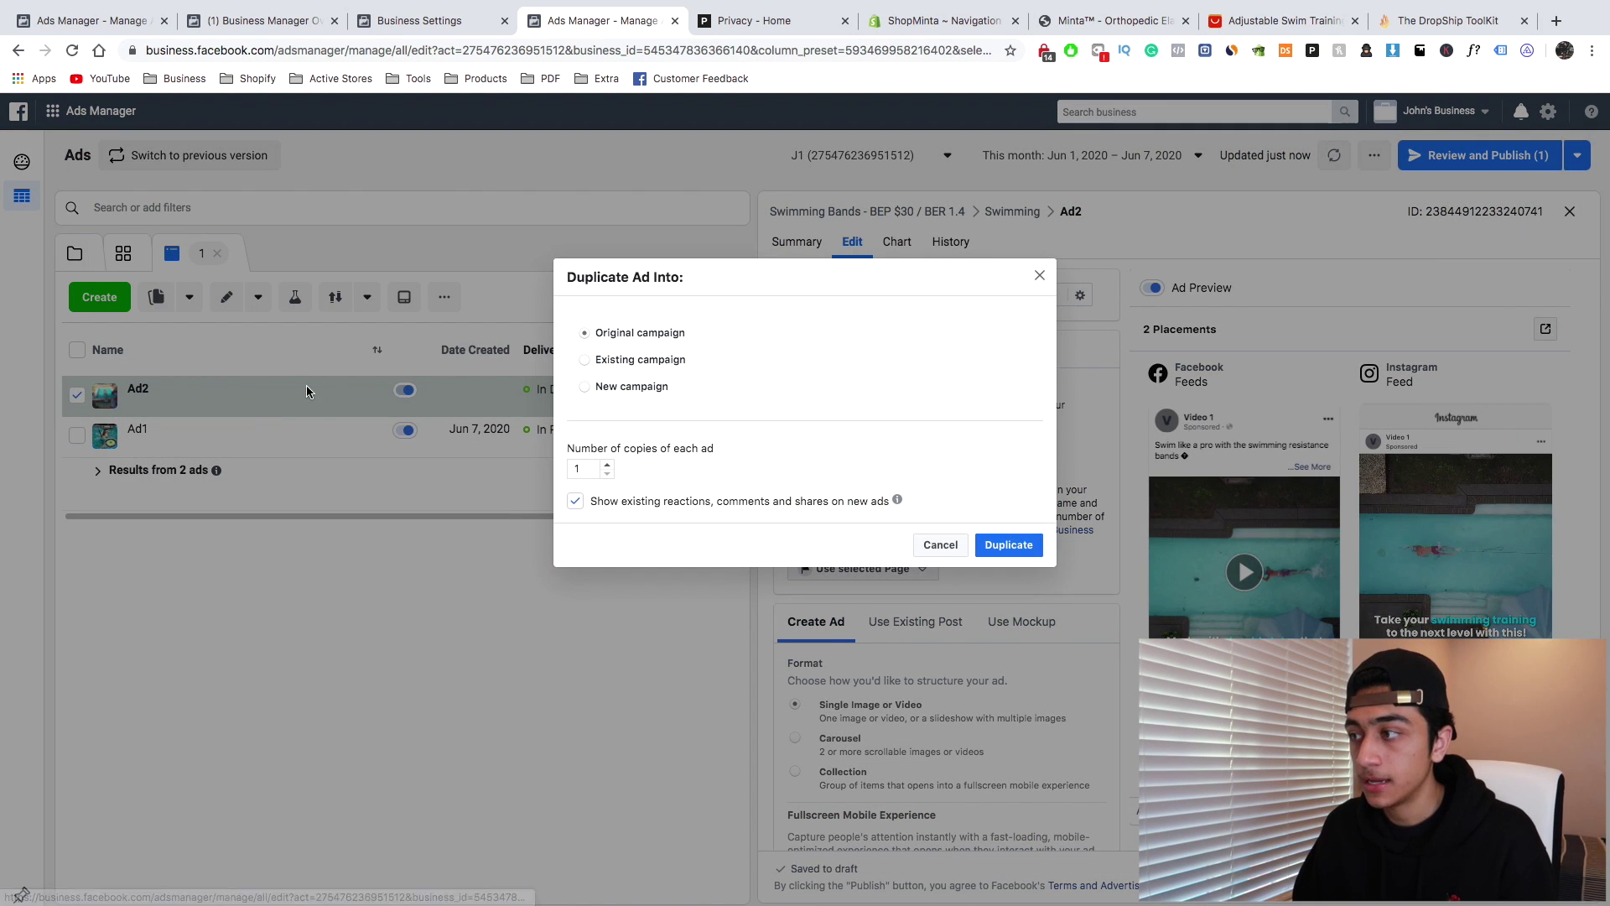
{"action": "left_click", "coordinate": [1013, 546]}
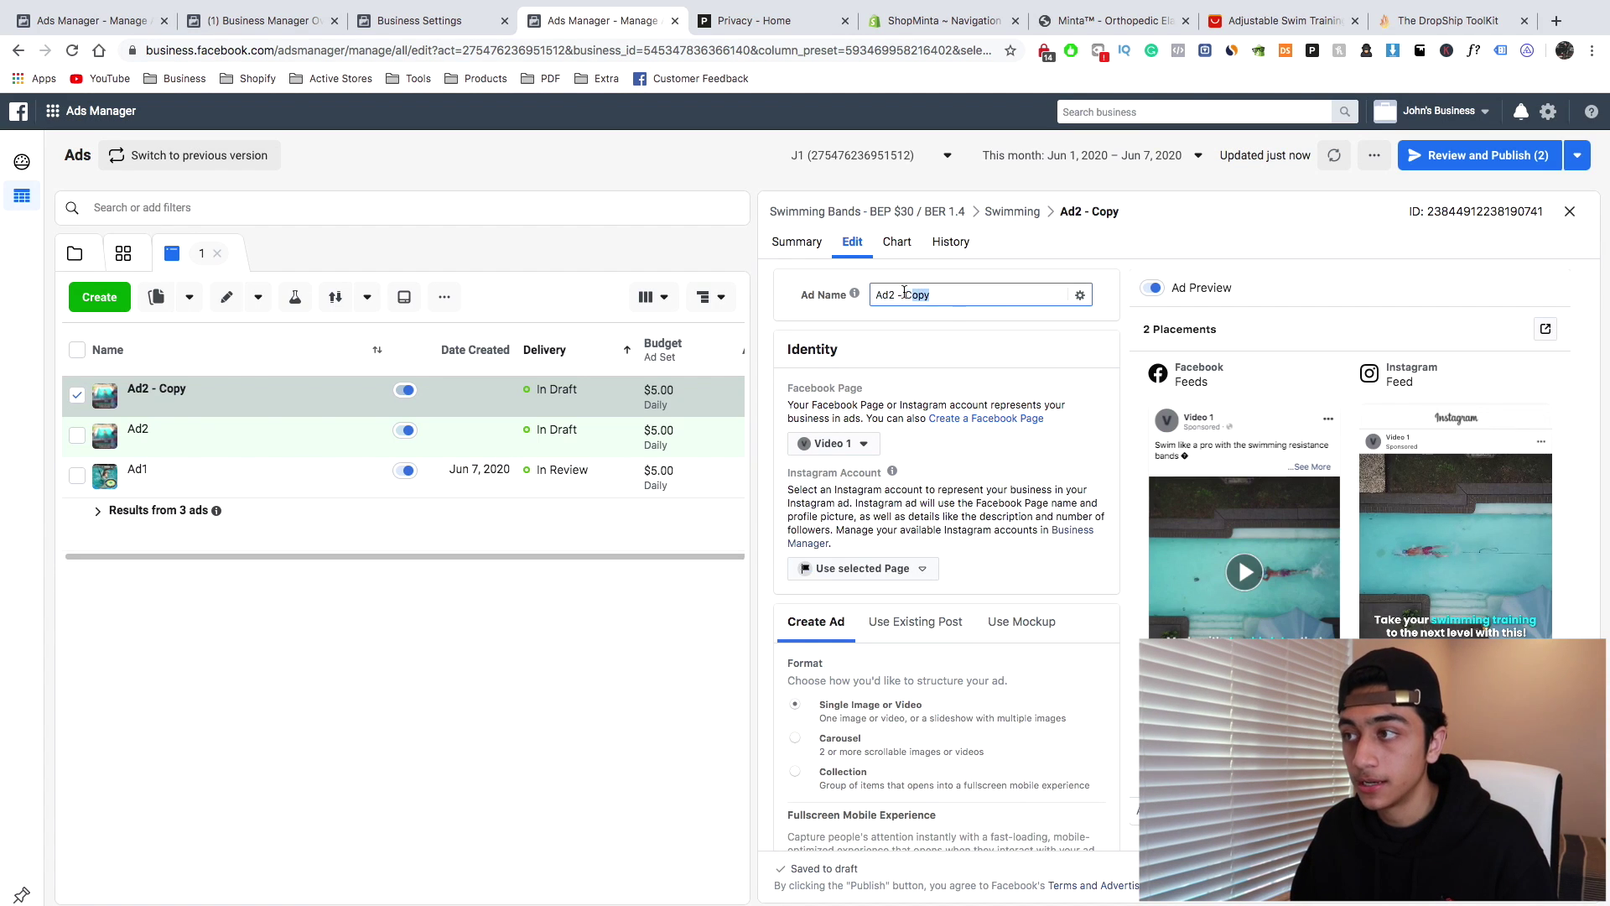
{"action": "left_click_drag", "start_coordinate": [904, 292], "coordinate": [874, 295]}
{"action": "type", "text": "Ad3"}
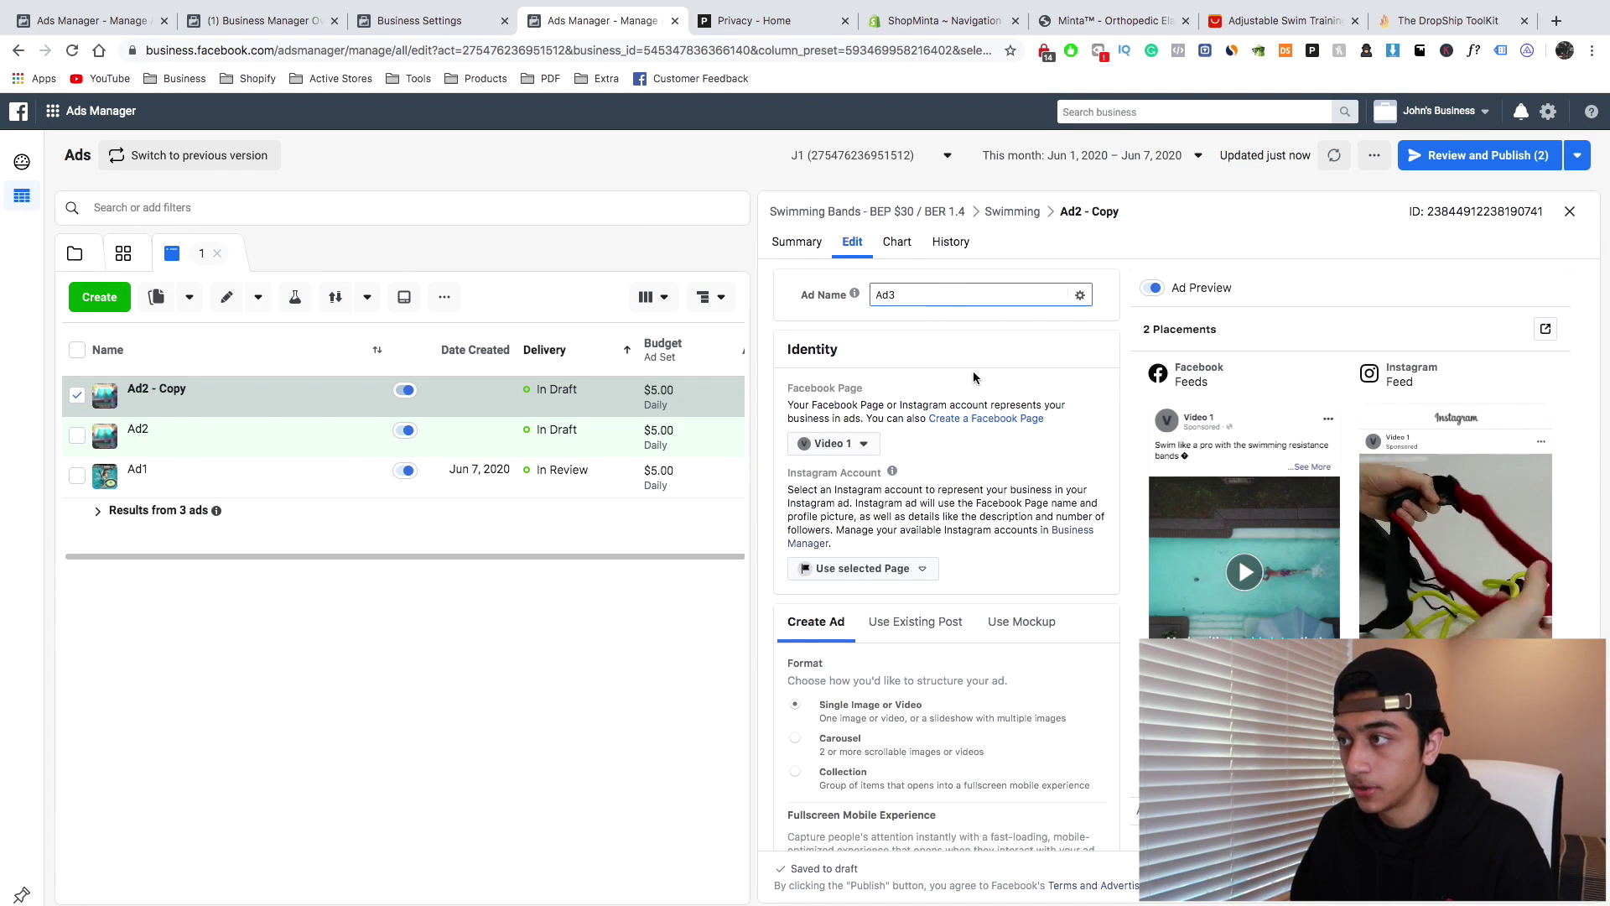
Publish the draft ads Ad2 and Ad3, then deselect Ad3
{"action": "left_click", "coordinate": [1469, 158]}
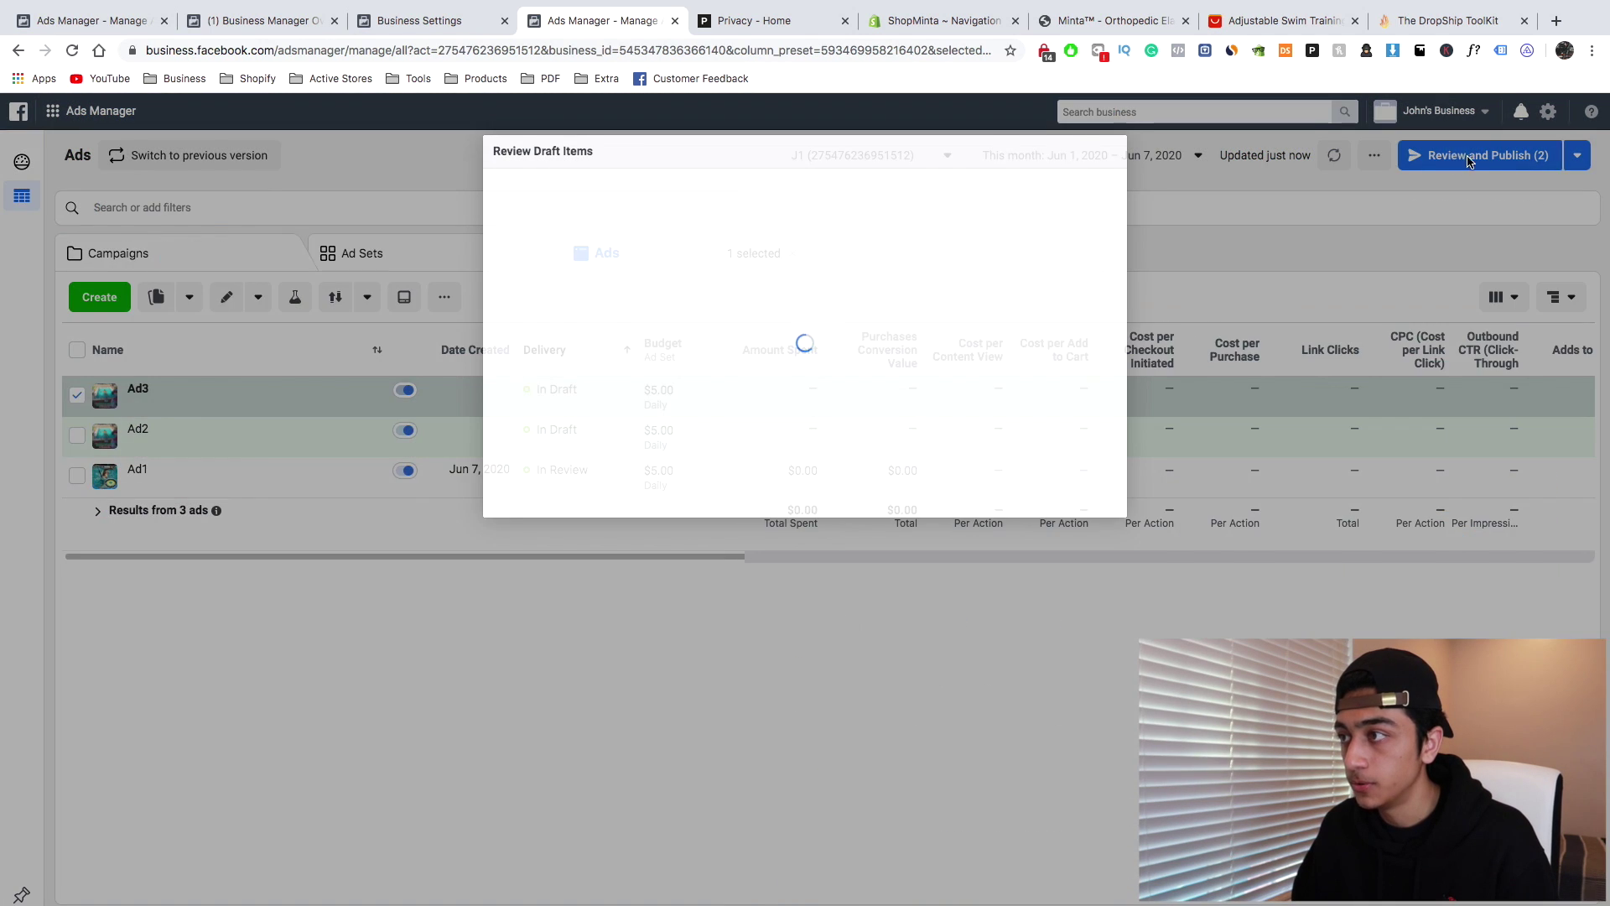
{"action": "left_click", "coordinate": [1089, 567]}
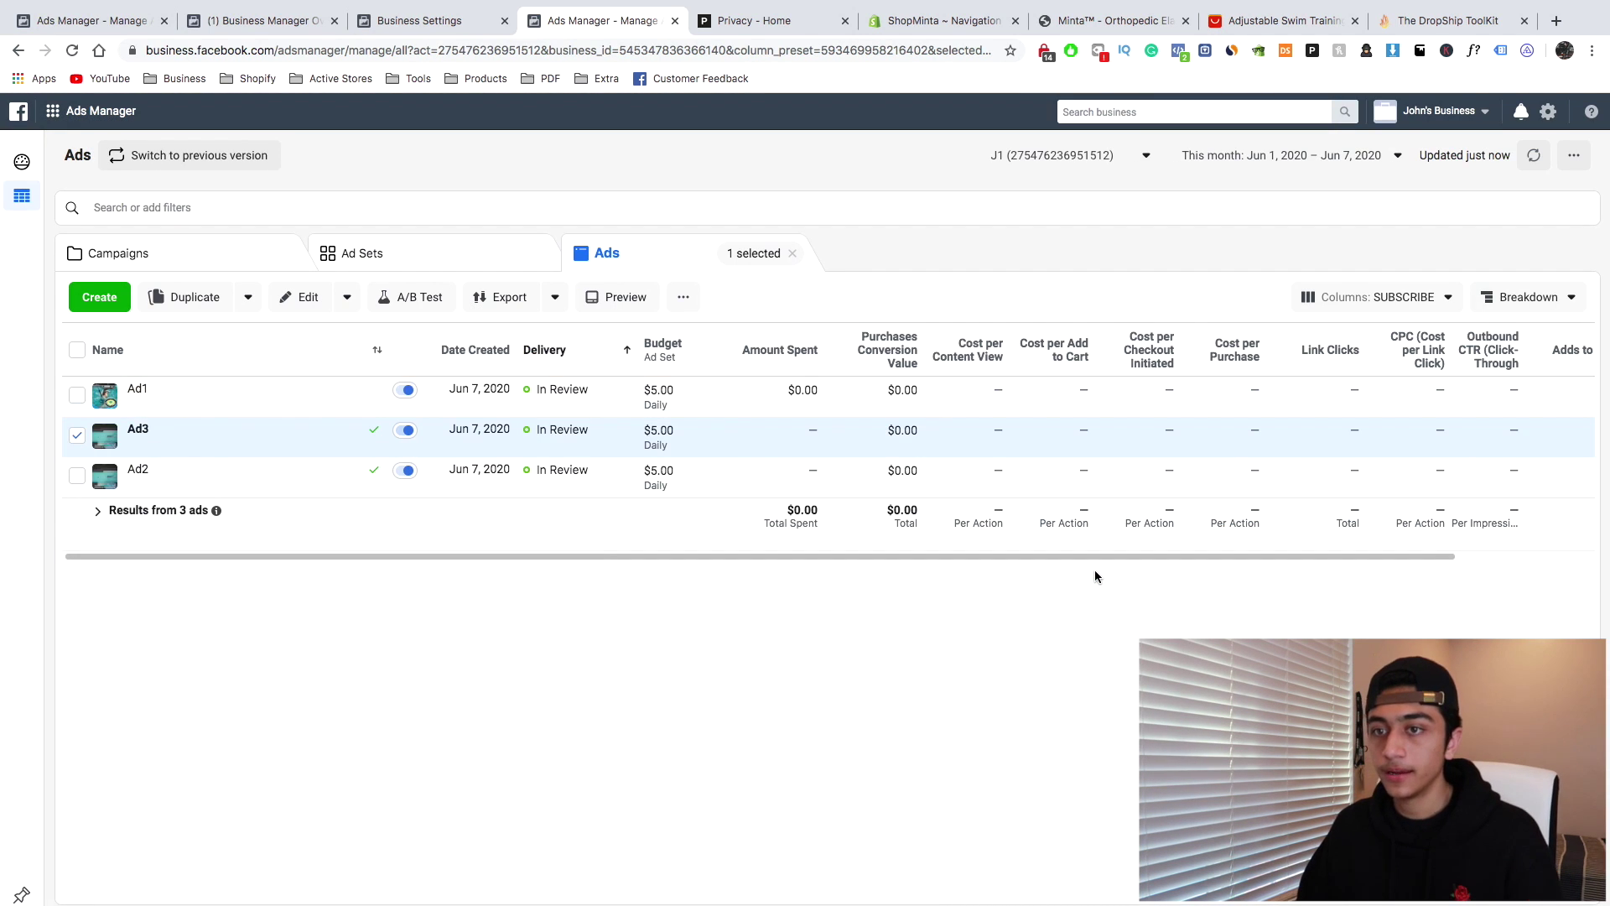
{"action": "left_click", "coordinate": [77, 434]}
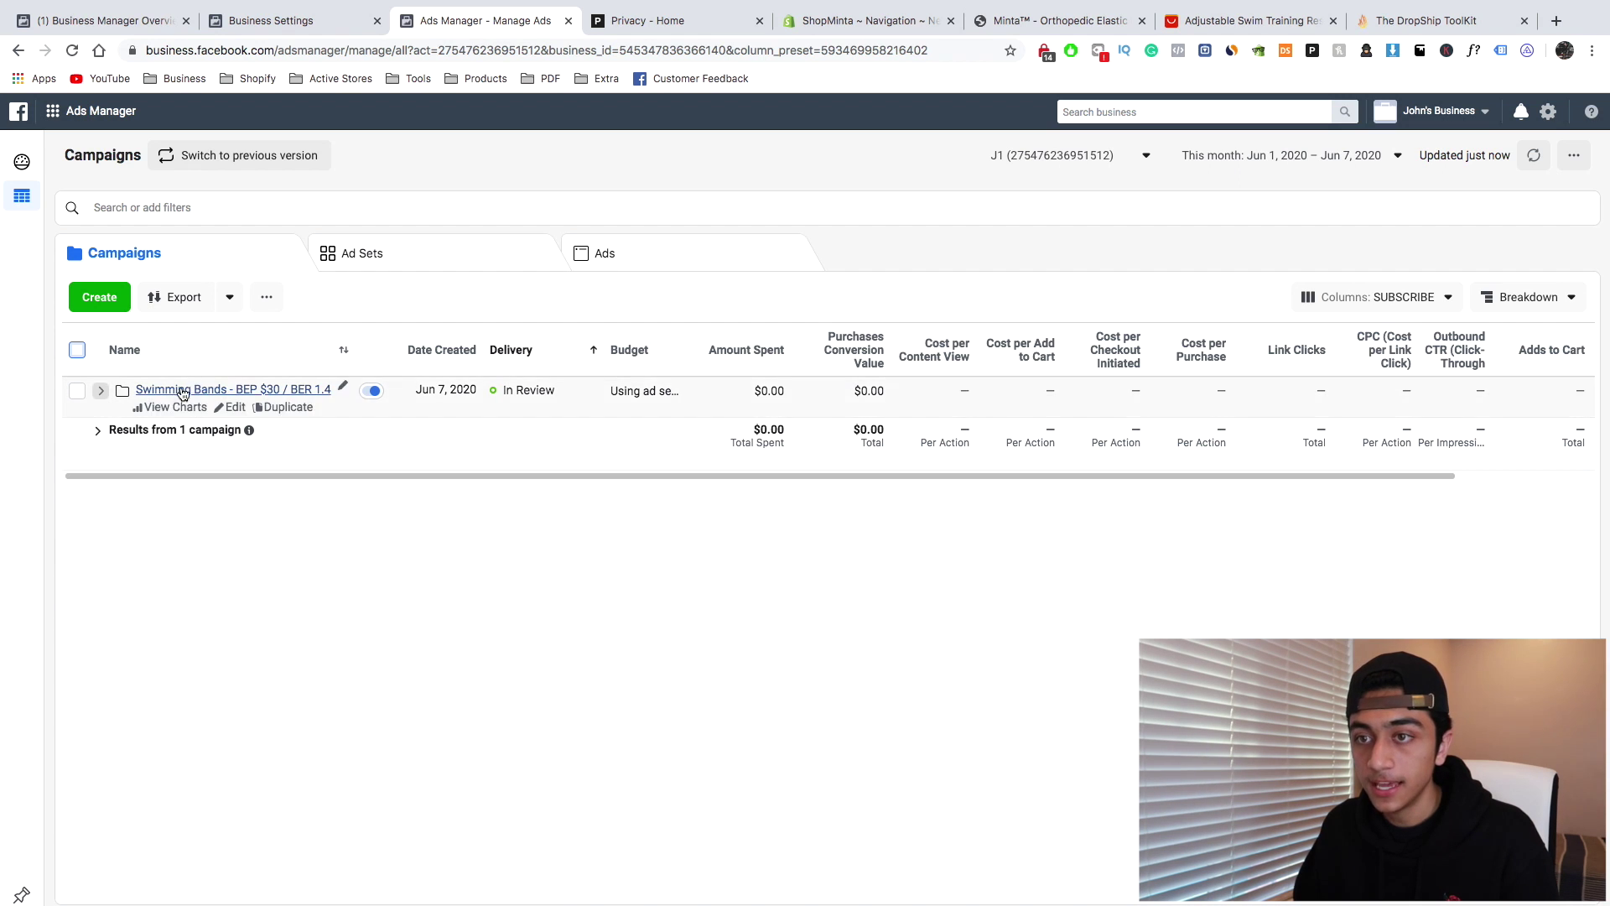
Check the ads inside the Swimming ad set, then duplicate that ad set into the original campaign with 6 copies
{"action": "left_click", "coordinate": [182, 391]}
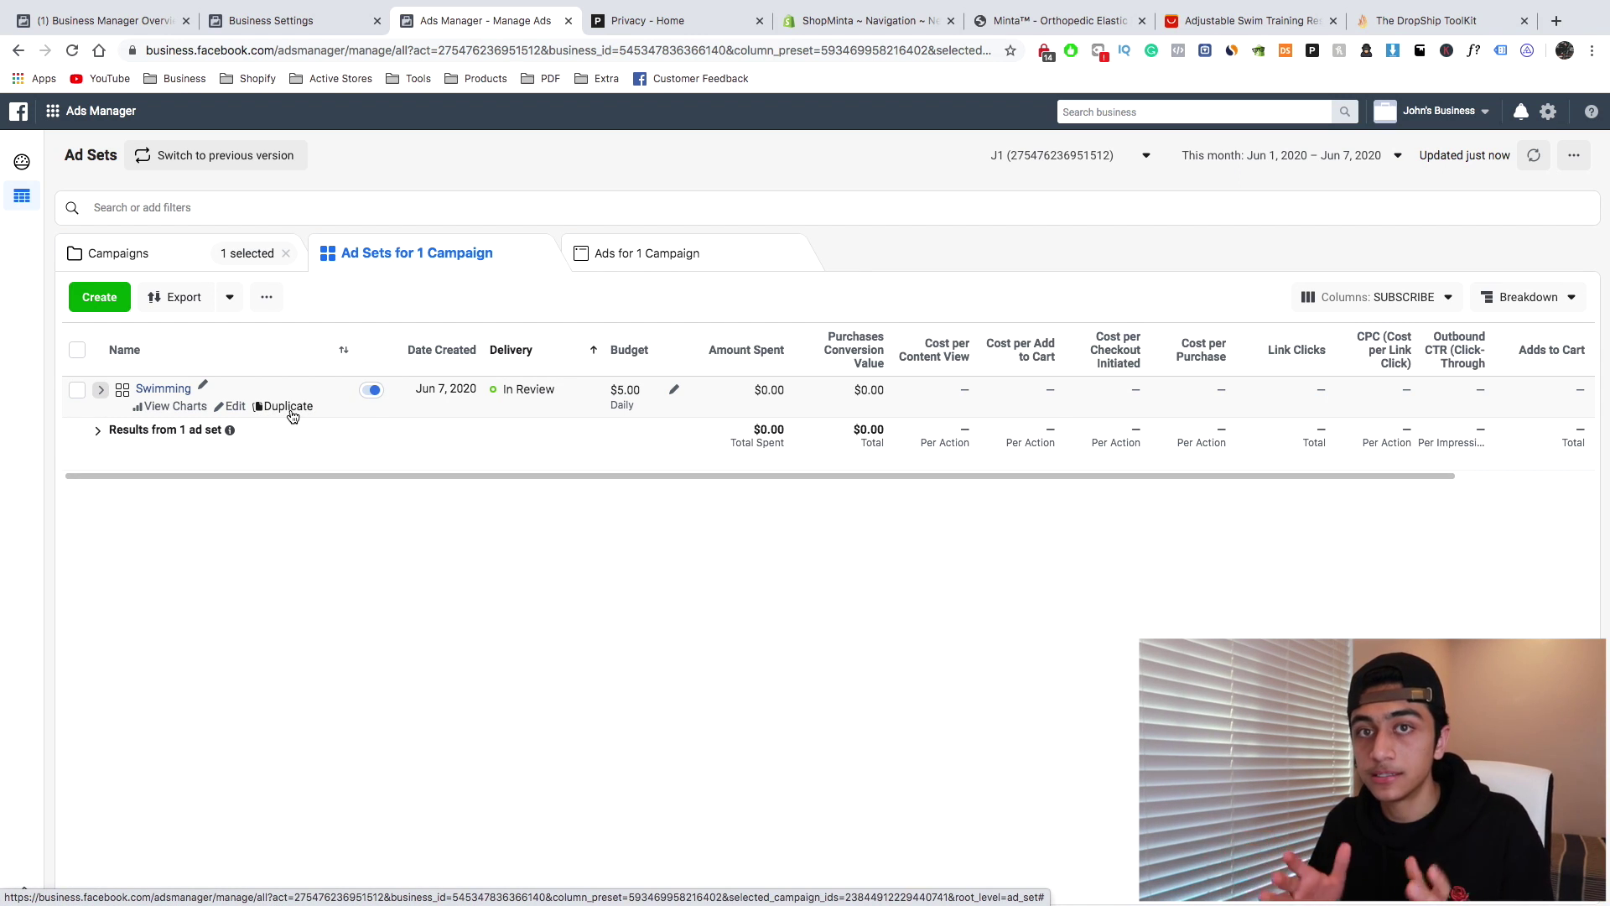
{"action": "left_click", "coordinate": [168, 387]}
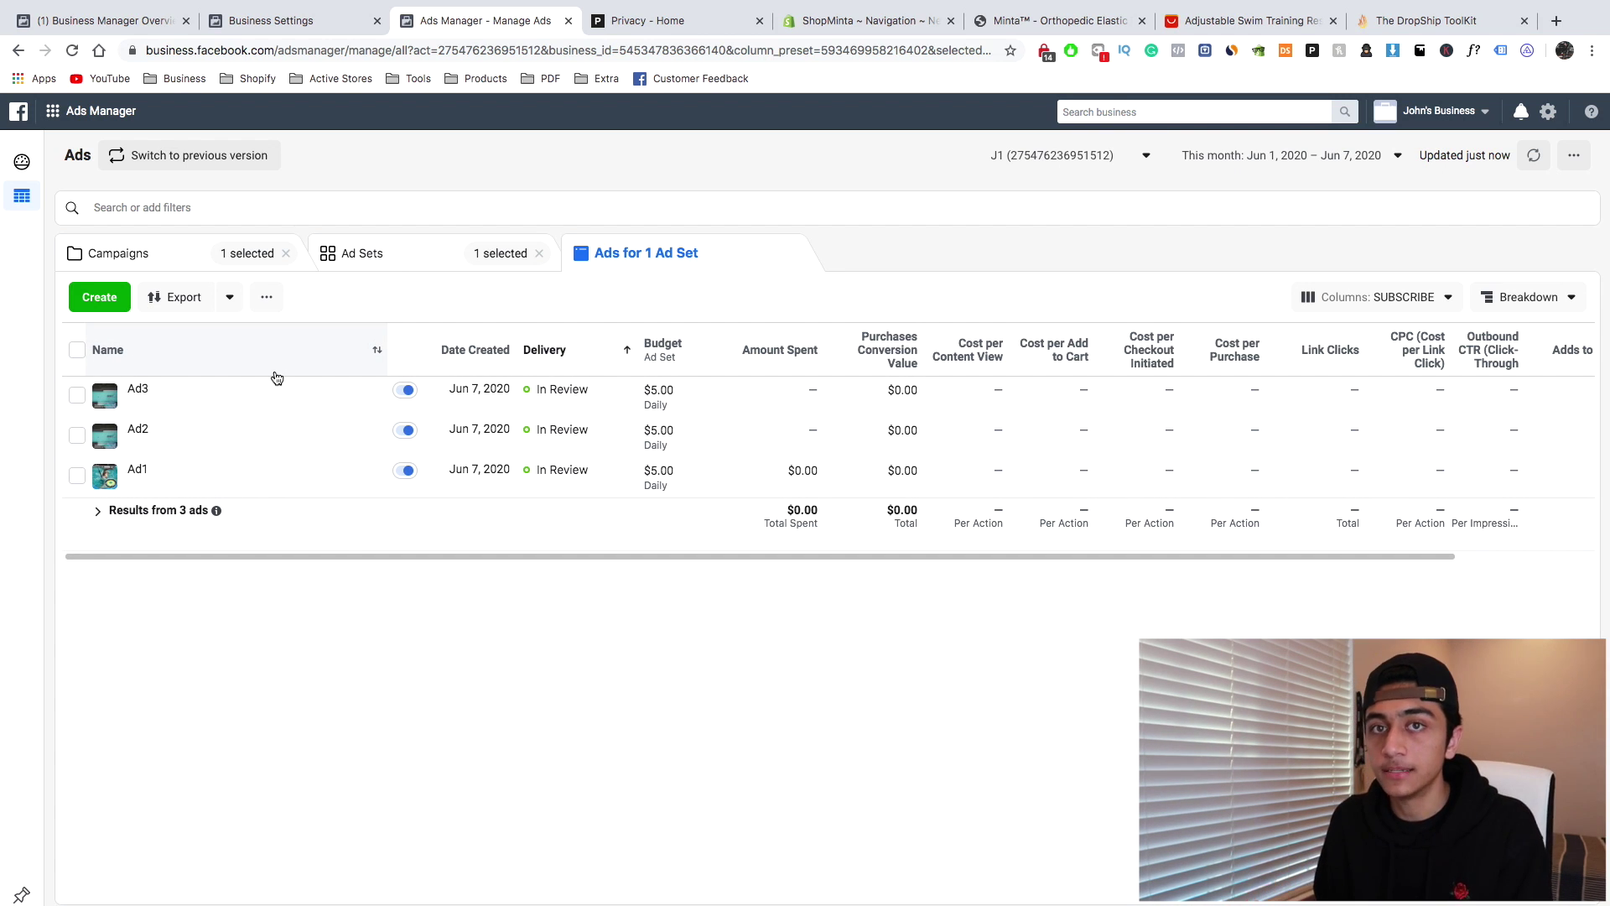
{"action": "scroll", "coordinate": [1305, 431], "scroll_direction": "right", "scroll_amount": 5}
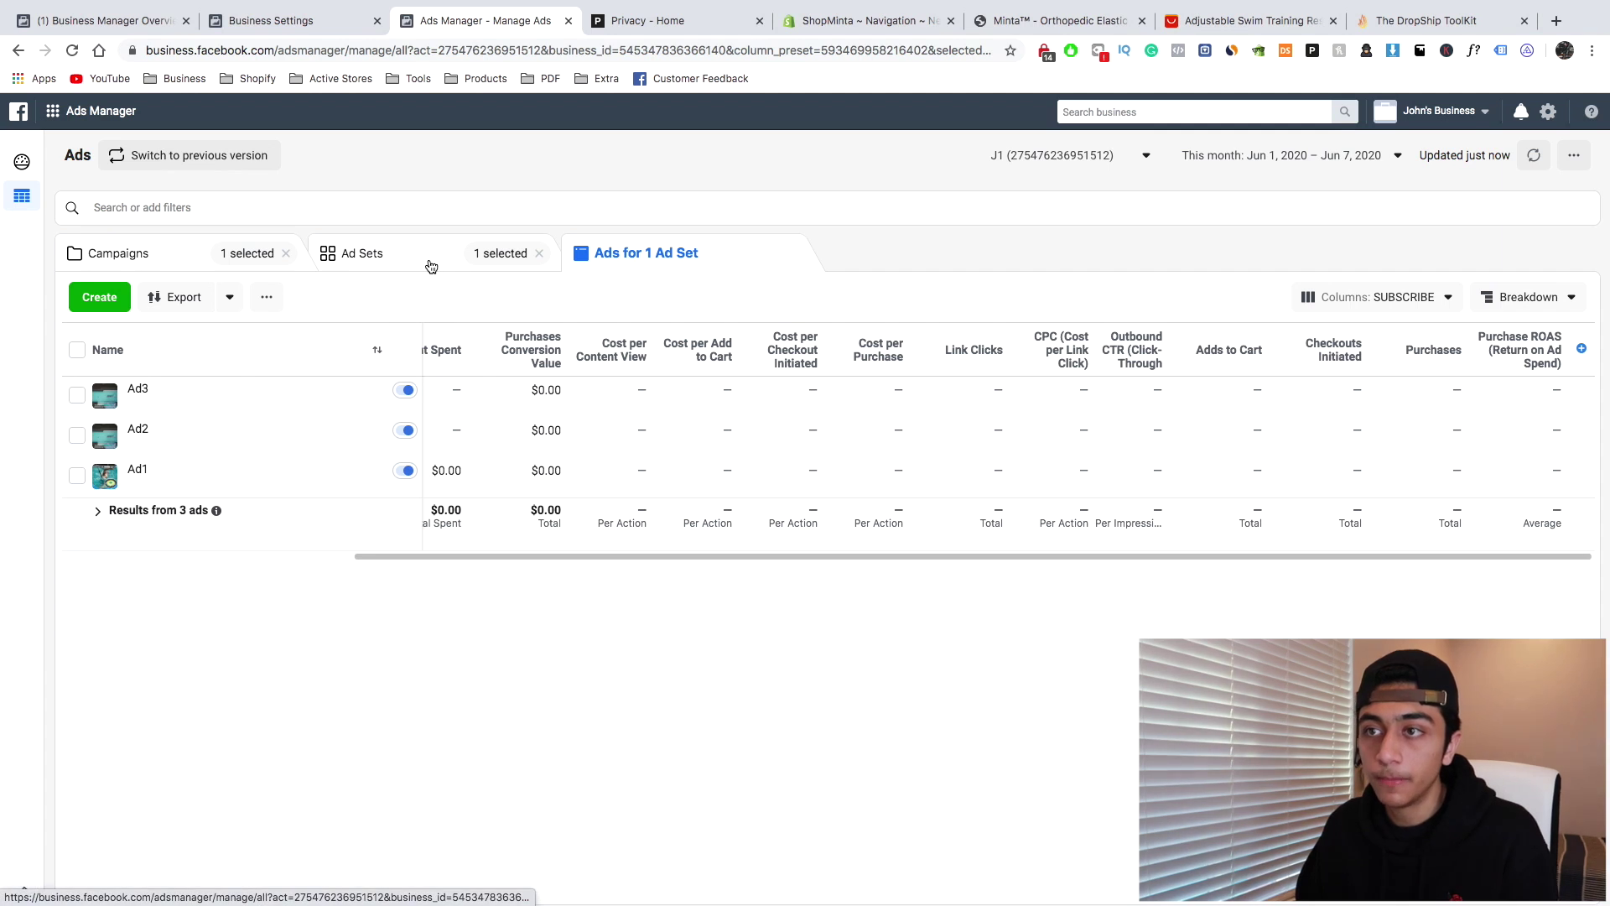
{"action": "left_click", "coordinate": [428, 263]}
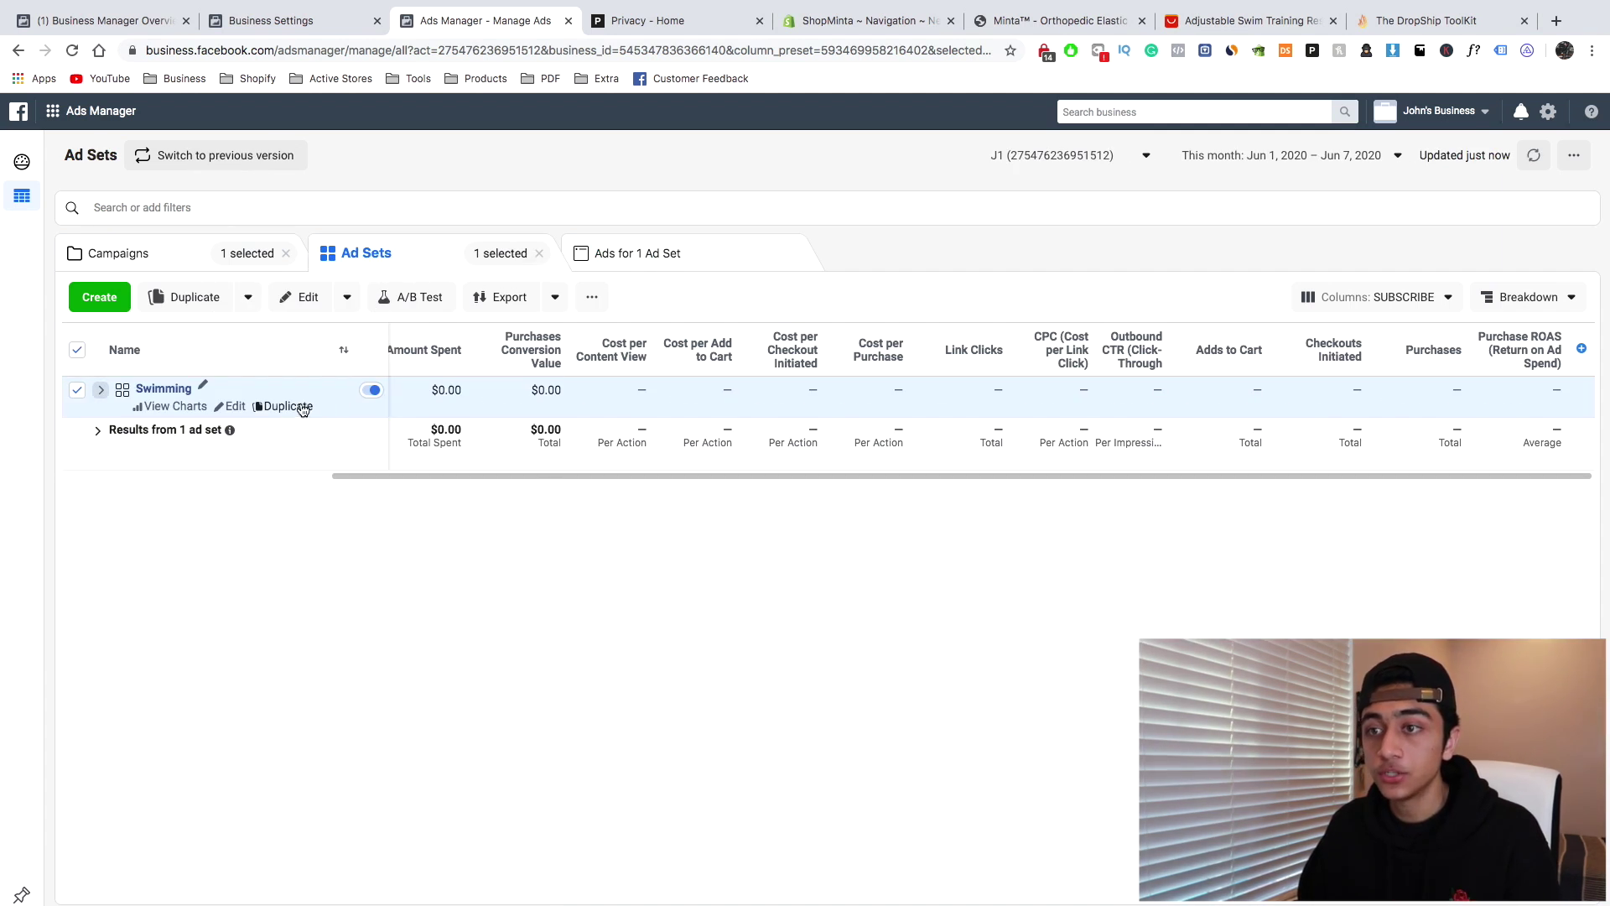
{"action": "left_click", "coordinate": [293, 405]}
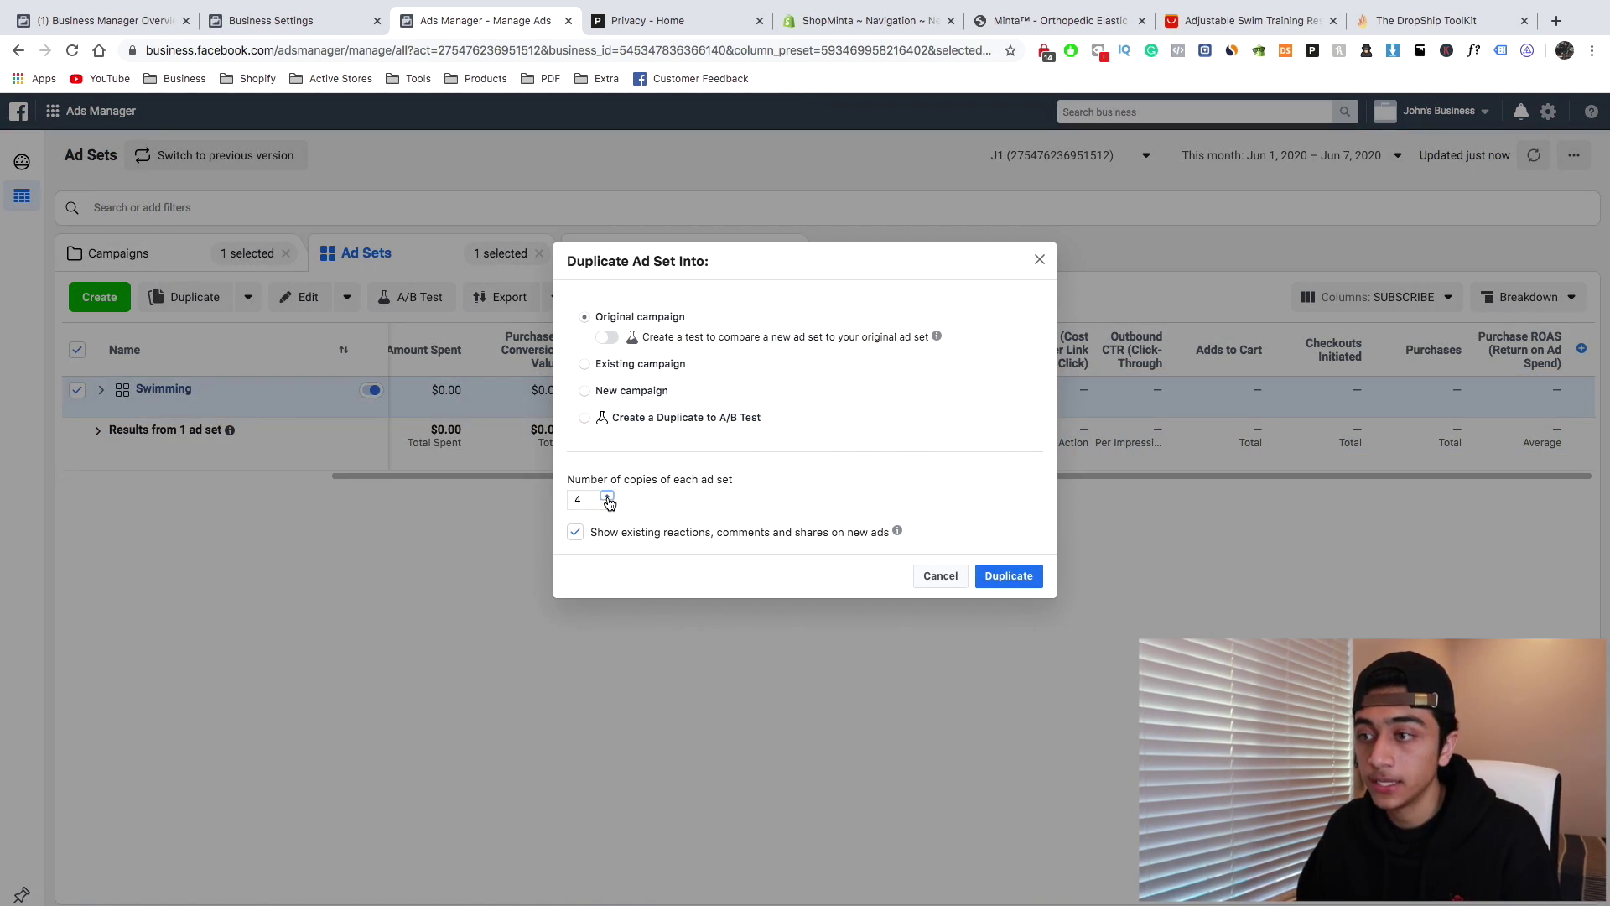
{"action": "left_click", "coordinate": [607, 499]}
{"action": "left_click", "coordinate": [607, 499]}
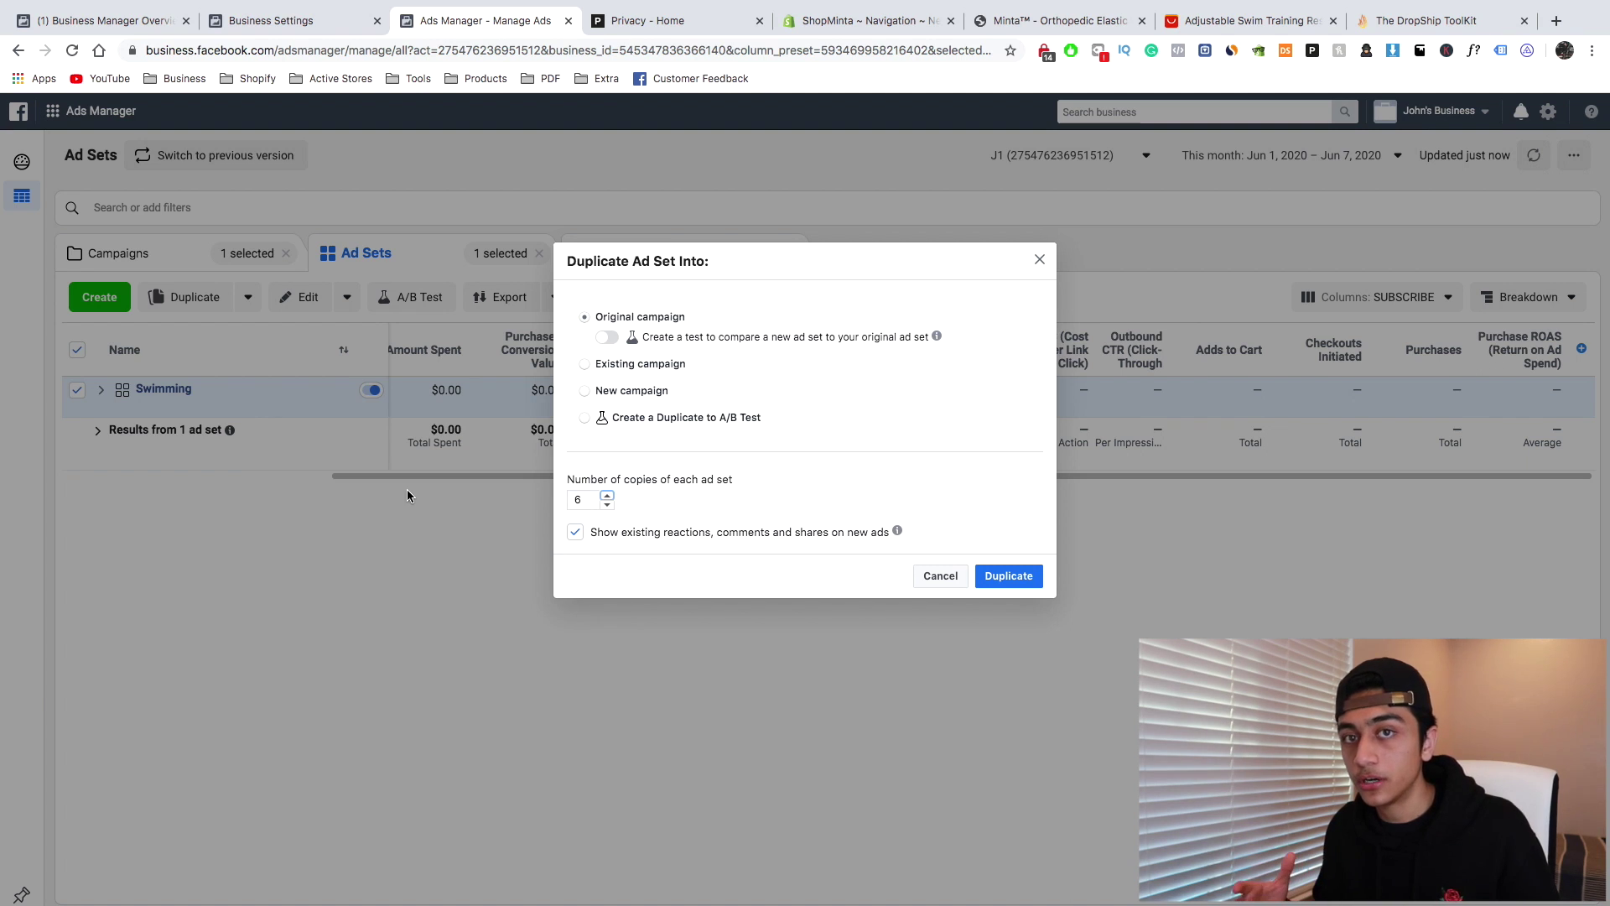
{"action": "left_click", "coordinate": [1007, 577]}
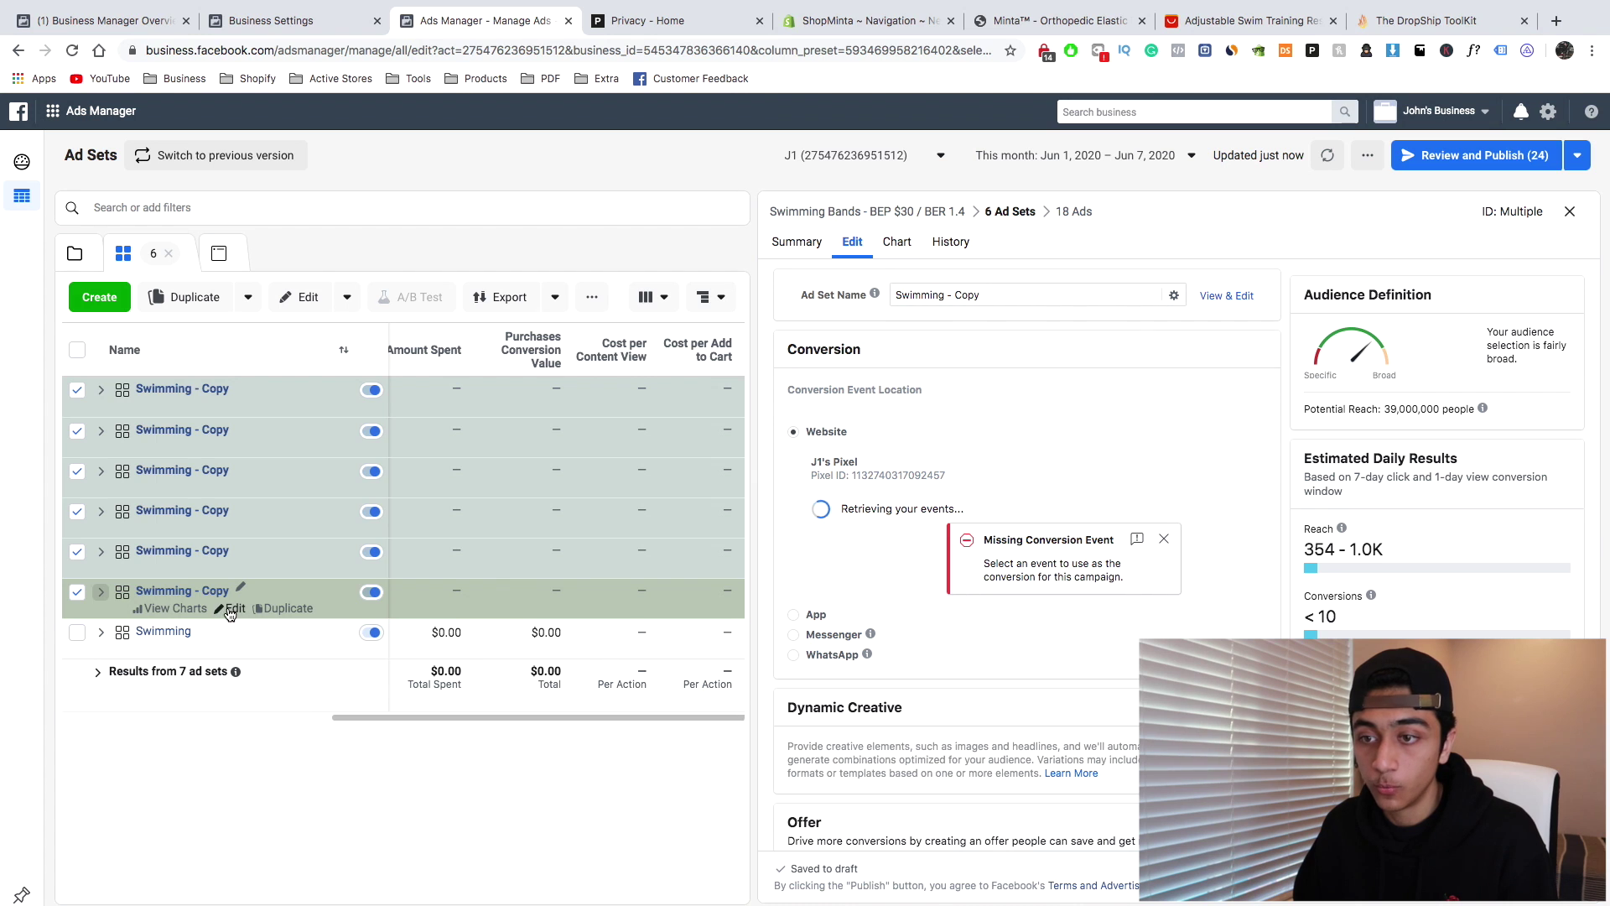
In the lowest Swimming - Copy ad set, replace the Swimming interest with Swimming pool and rename the ad set Swimming pool
{"action": "left_click", "coordinate": [231, 610]}
{"action": "scroll", "coordinate": [986, 664], "scroll_direction": "down", "scroll_amount": 10}
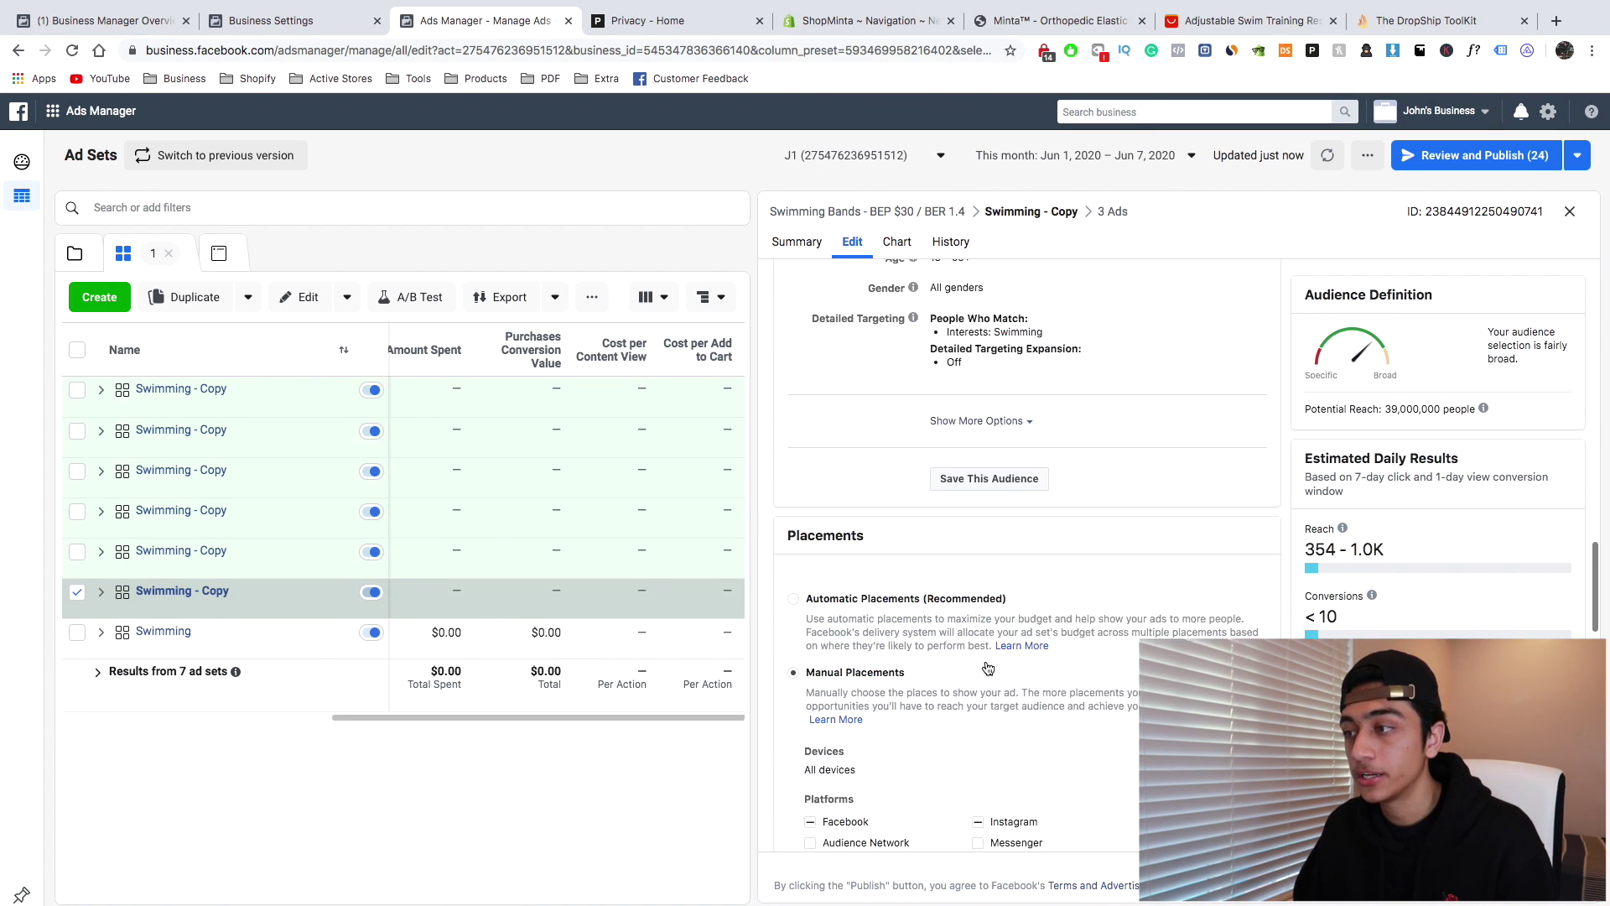
{"action": "scroll", "coordinate": [986, 664], "scroll_direction": "down", "scroll_amount": 5}
{"action": "scroll", "coordinate": [1048, 629], "scroll_direction": "up", "scroll_amount": 15}
{"action": "scroll", "coordinate": [1108, 601], "scroll_direction": "down", "scroll_amount": 5}
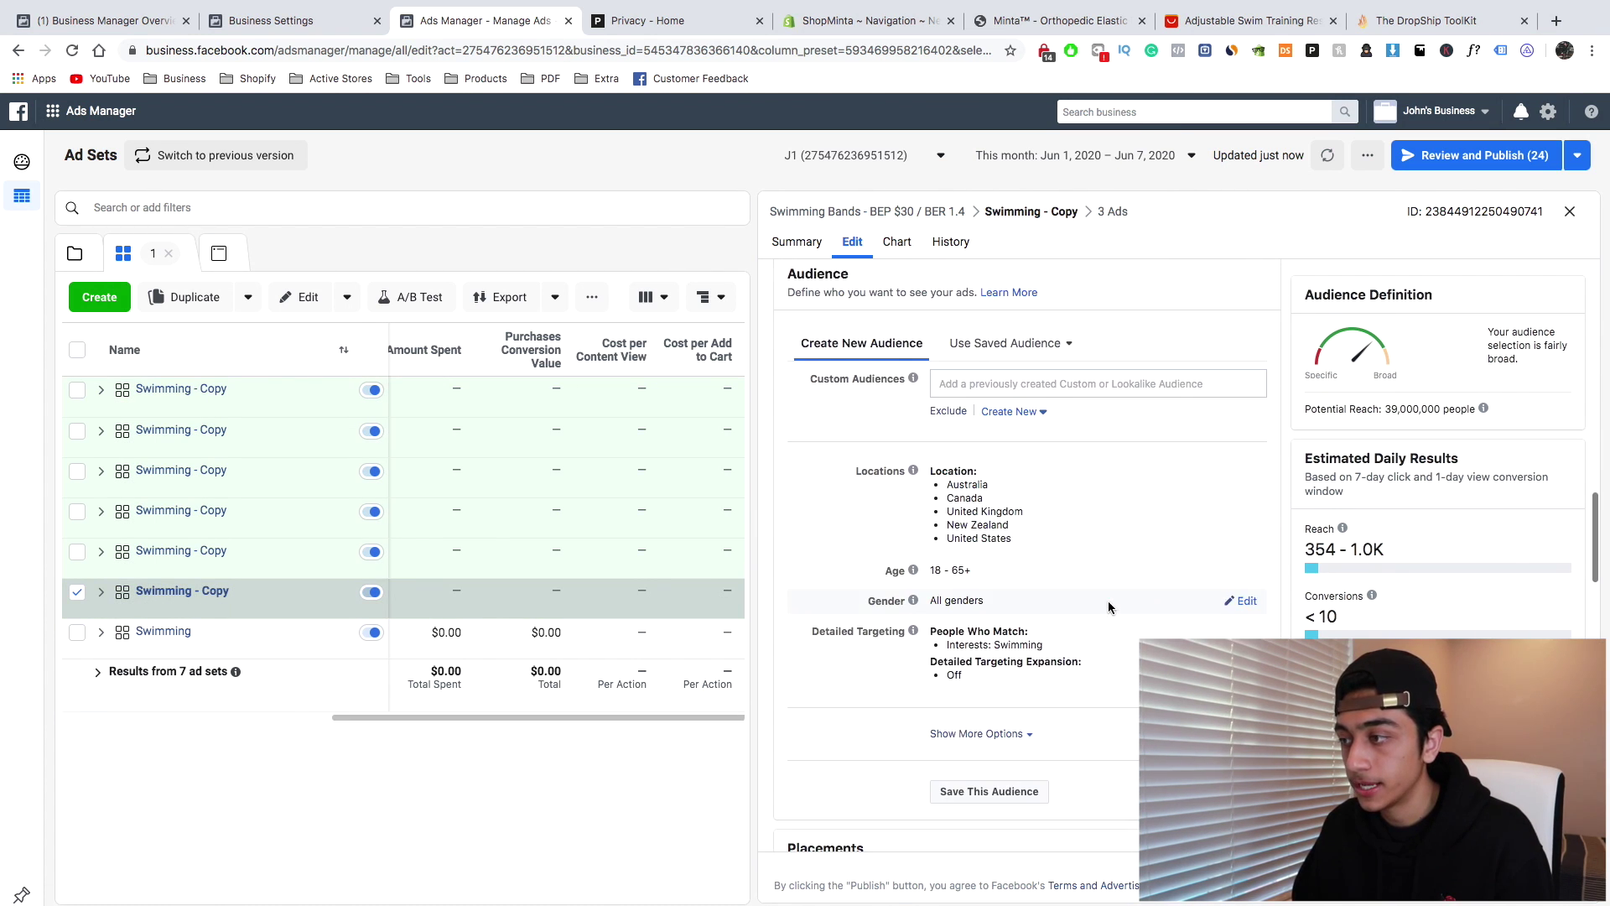
{"action": "left_click", "coordinate": [1241, 631]}
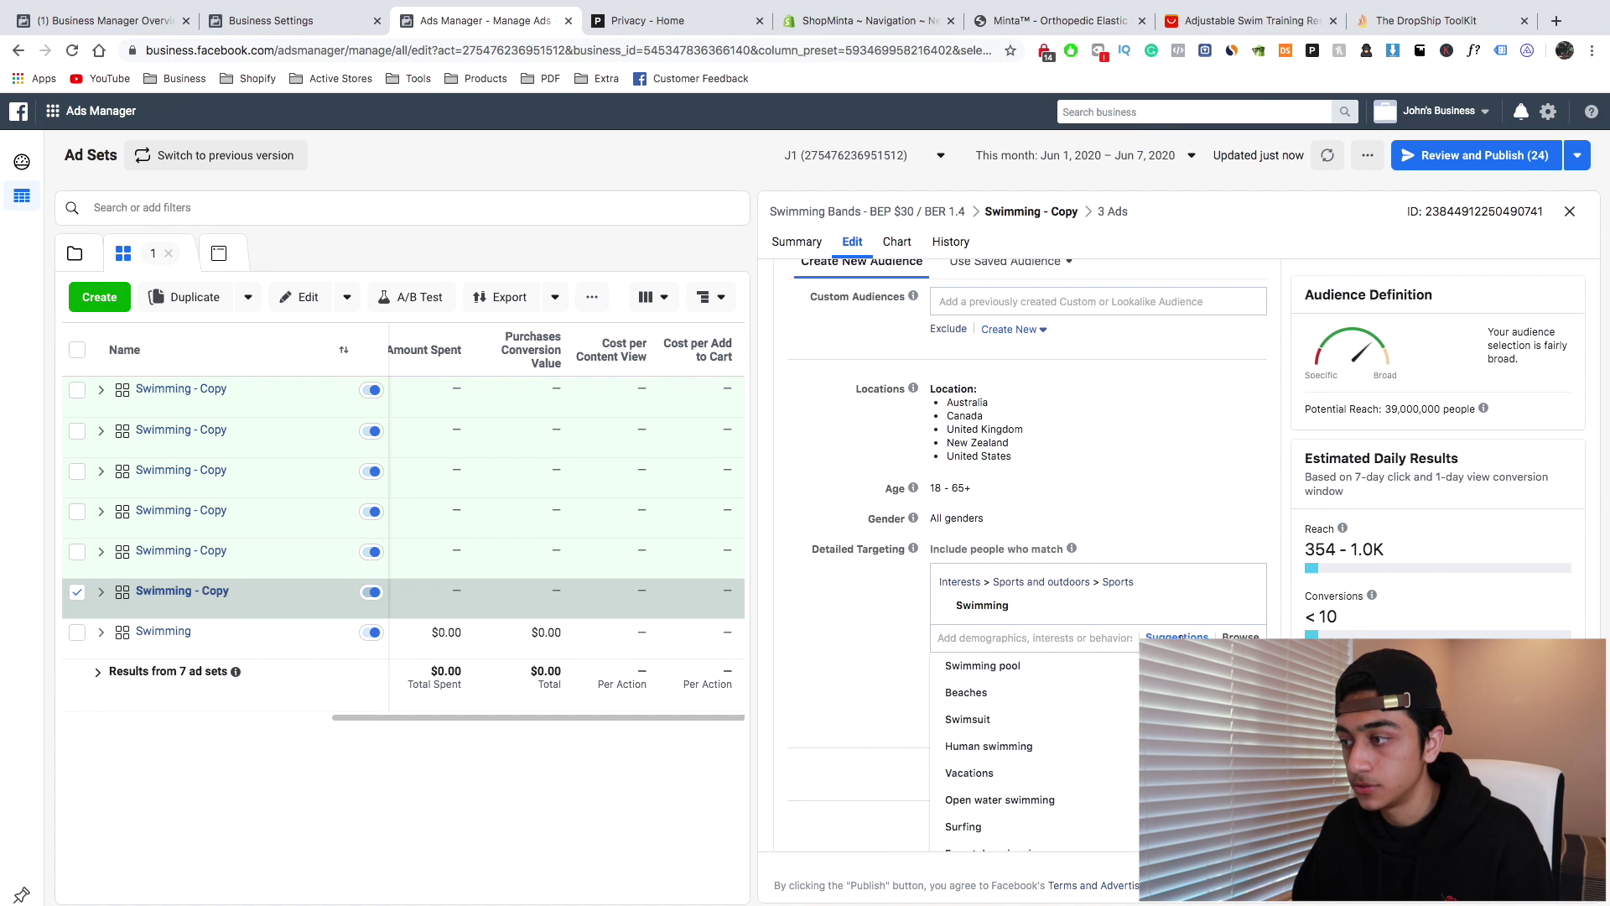
{"action": "scroll", "coordinate": [1128, 591], "scroll_direction": "down", "scroll_amount": 1}
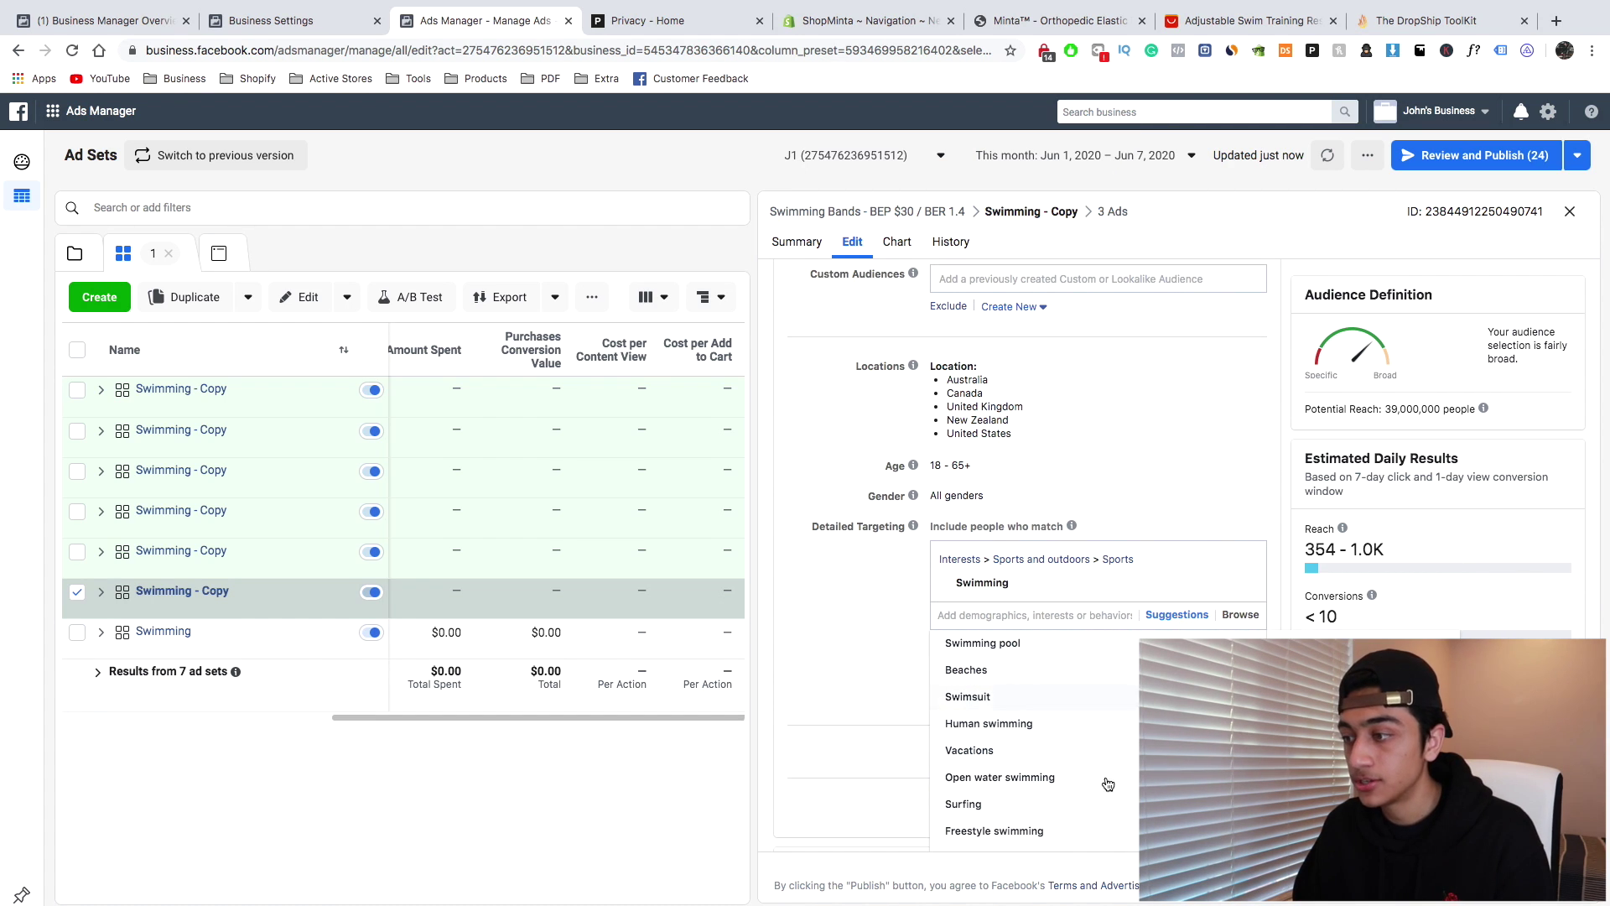
{"action": "scroll", "coordinate": [1108, 784], "scroll_direction": "down", "scroll_amount": 2}
{"action": "scroll", "coordinate": [1091, 721], "scroll_direction": "up", "scroll_amount": 2}
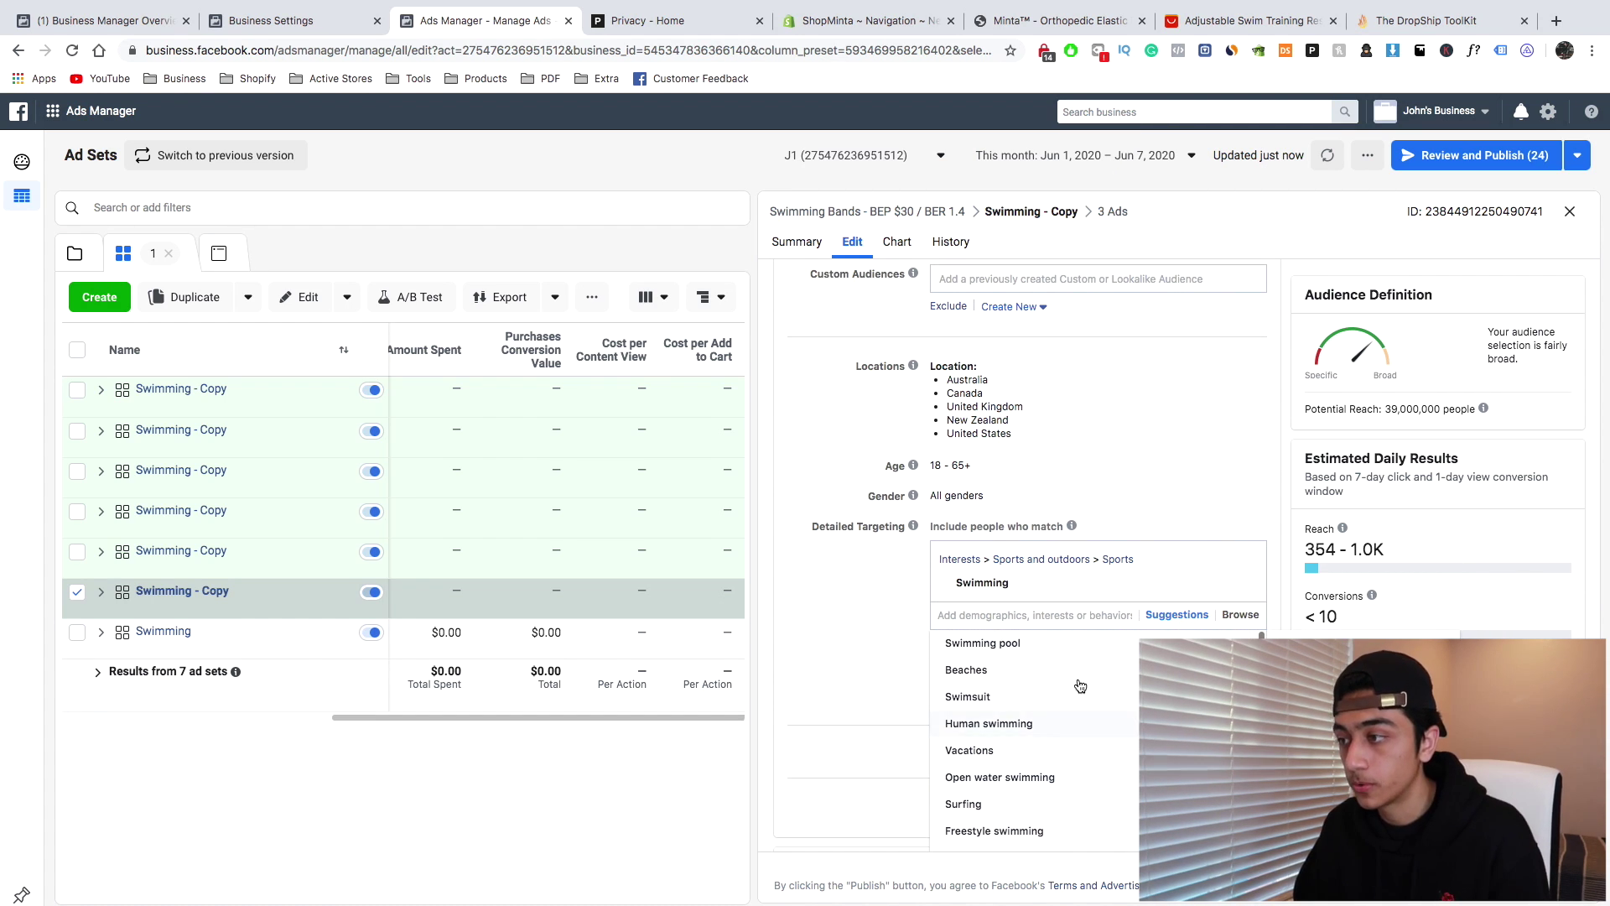
{"action": "left_click", "coordinate": [1038, 647]}
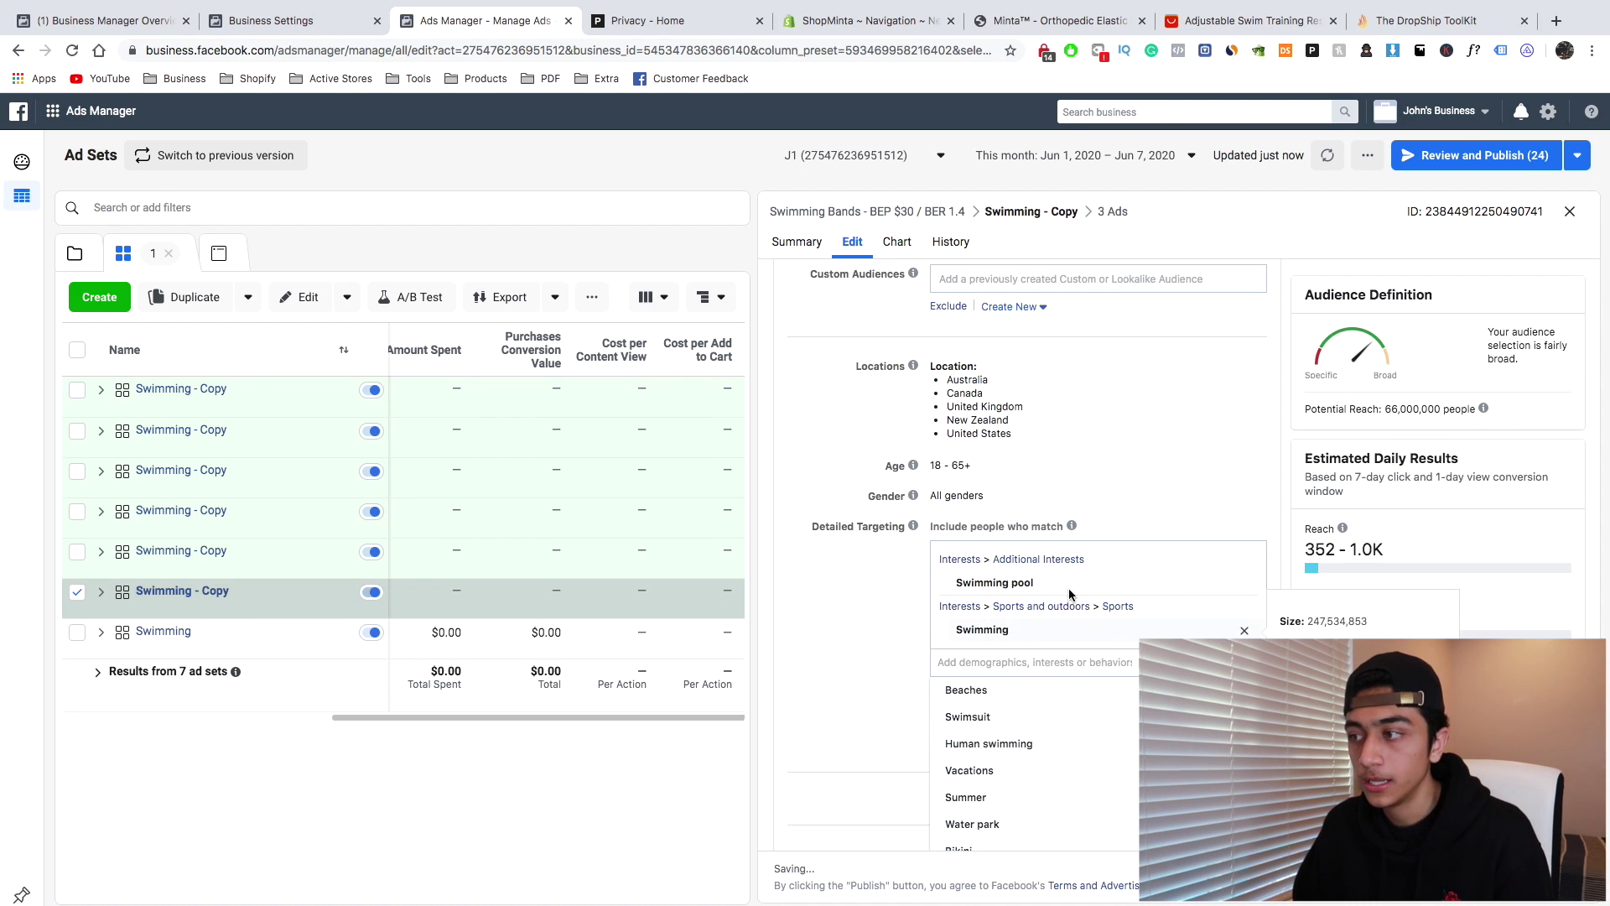
{"action": "left_click_drag", "start_coordinate": [1079, 588], "coordinate": [898, 585]}
{"action": "scroll", "coordinate": [898, 585], "scroll_direction": "up", "scroll_amount": 10}
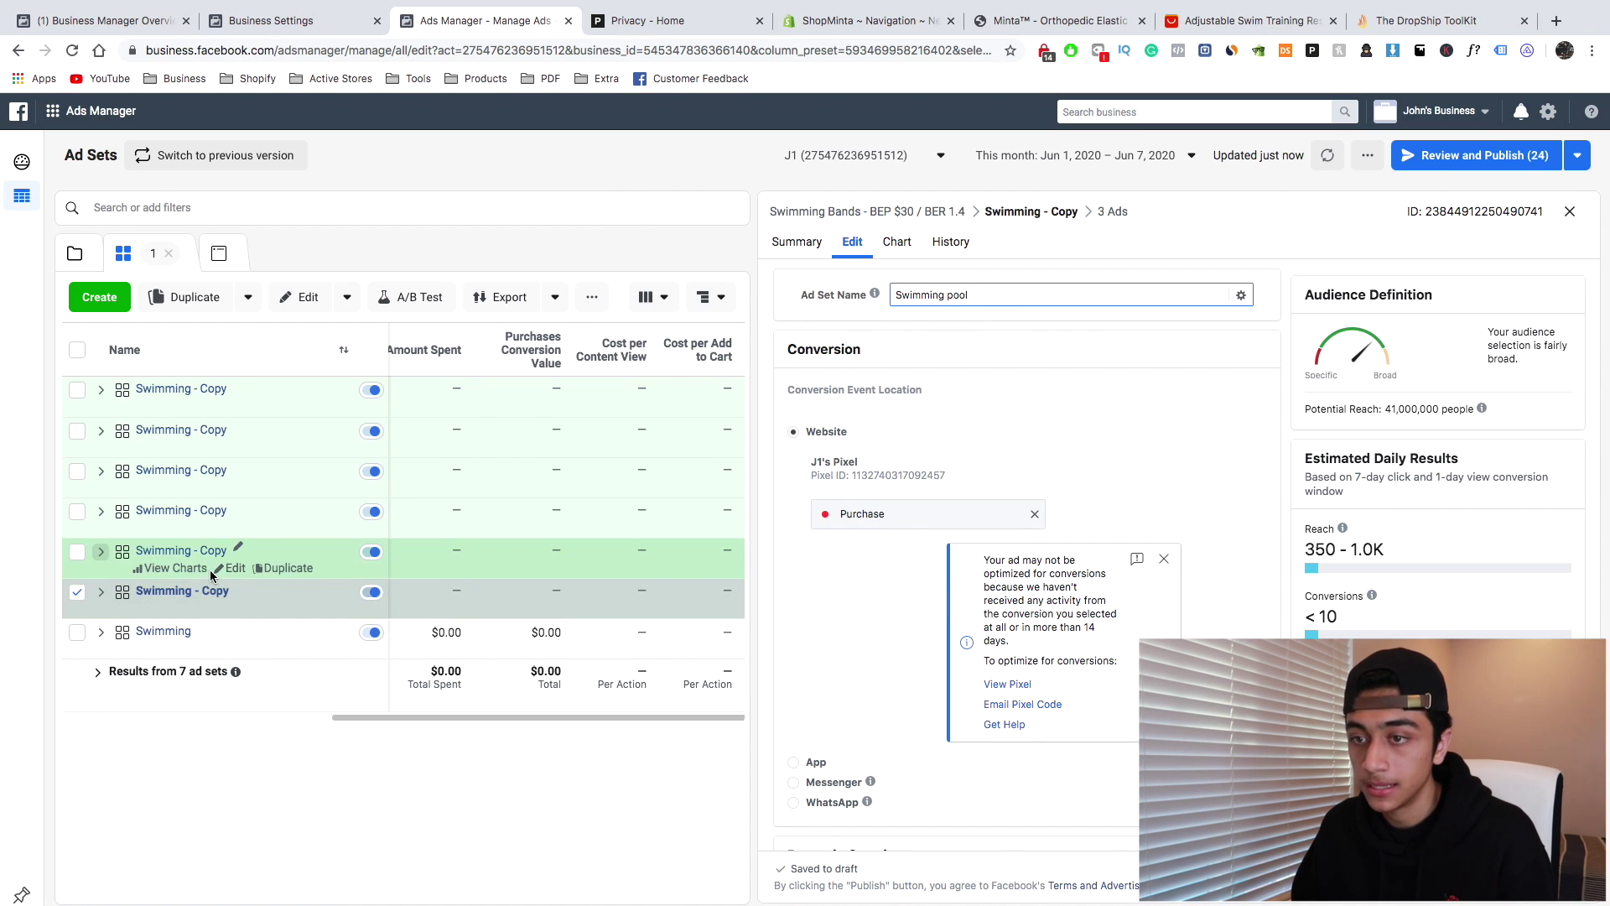
In the lowest remaining Swimming - Copy ad set, replace the Swimming interest with Freestyle swimming and rename the ad set Freestyle swimming
{"action": "left_click", "coordinate": [231, 570]}
{"action": "scroll", "coordinate": [1035, 541], "scroll_direction": "down", "scroll_amount": 10}
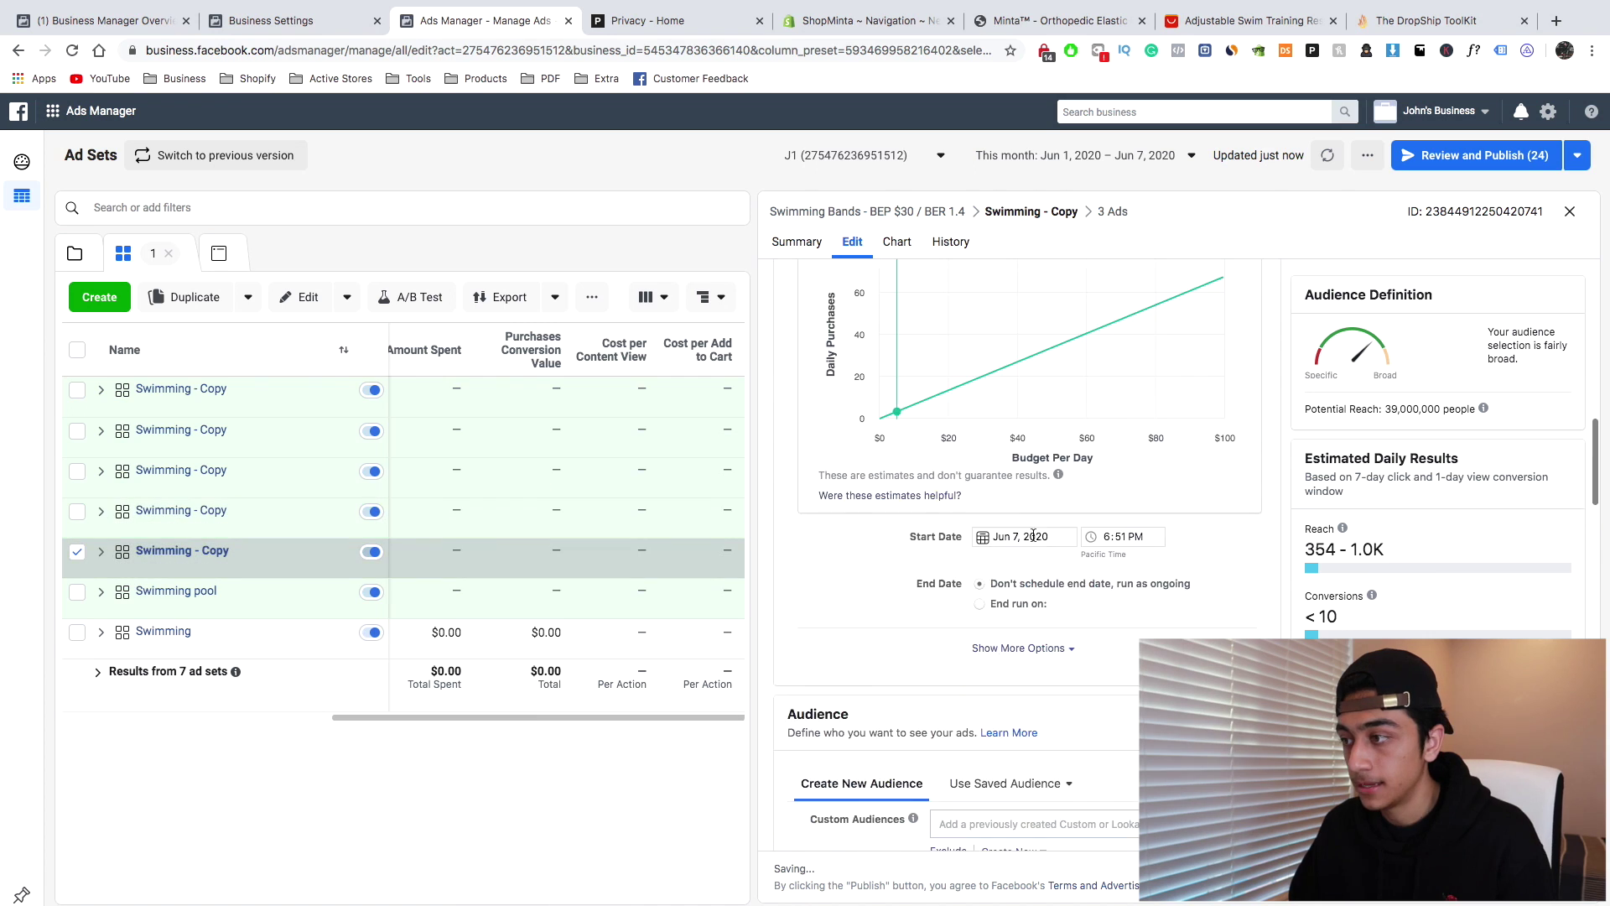
{"action": "scroll", "coordinate": [1034, 540], "scroll_direction": "down", "scroll_amount": 2}
{"action": "left_click", "coordinate": [1177, 461]}
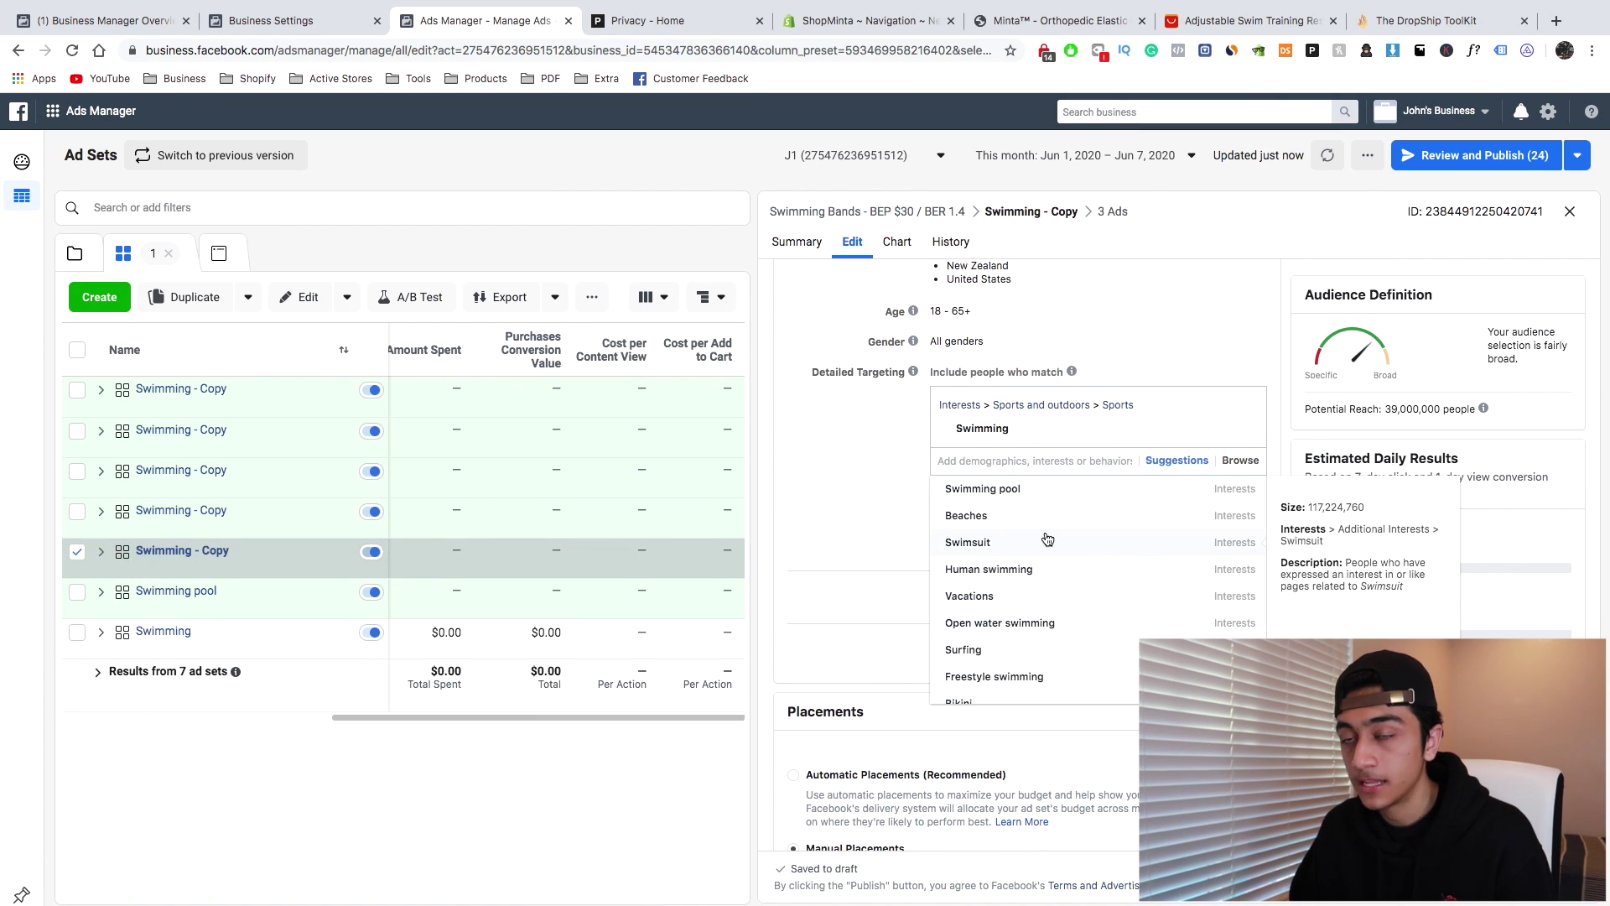
{"action": "left_click", "coordinate": [1020, 675]}
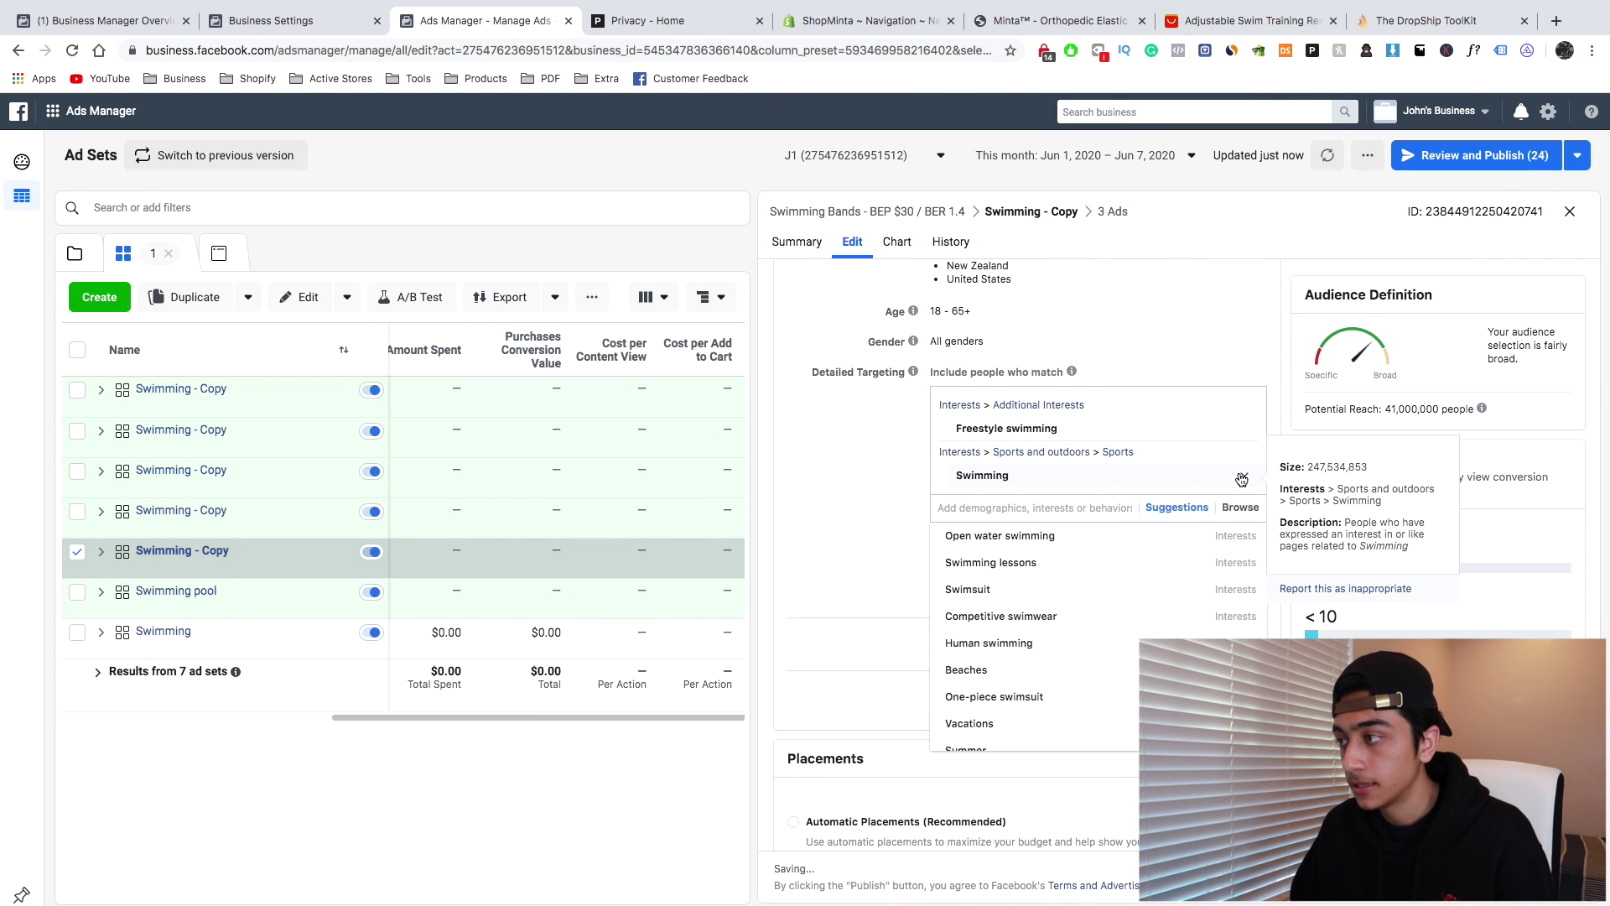
{"action": "scroll", "coordinate": [815, 459], "scroll_direction": "up", "scroll_amount": 12}
{"action": "left_click", "coordinate": [989, 294]}
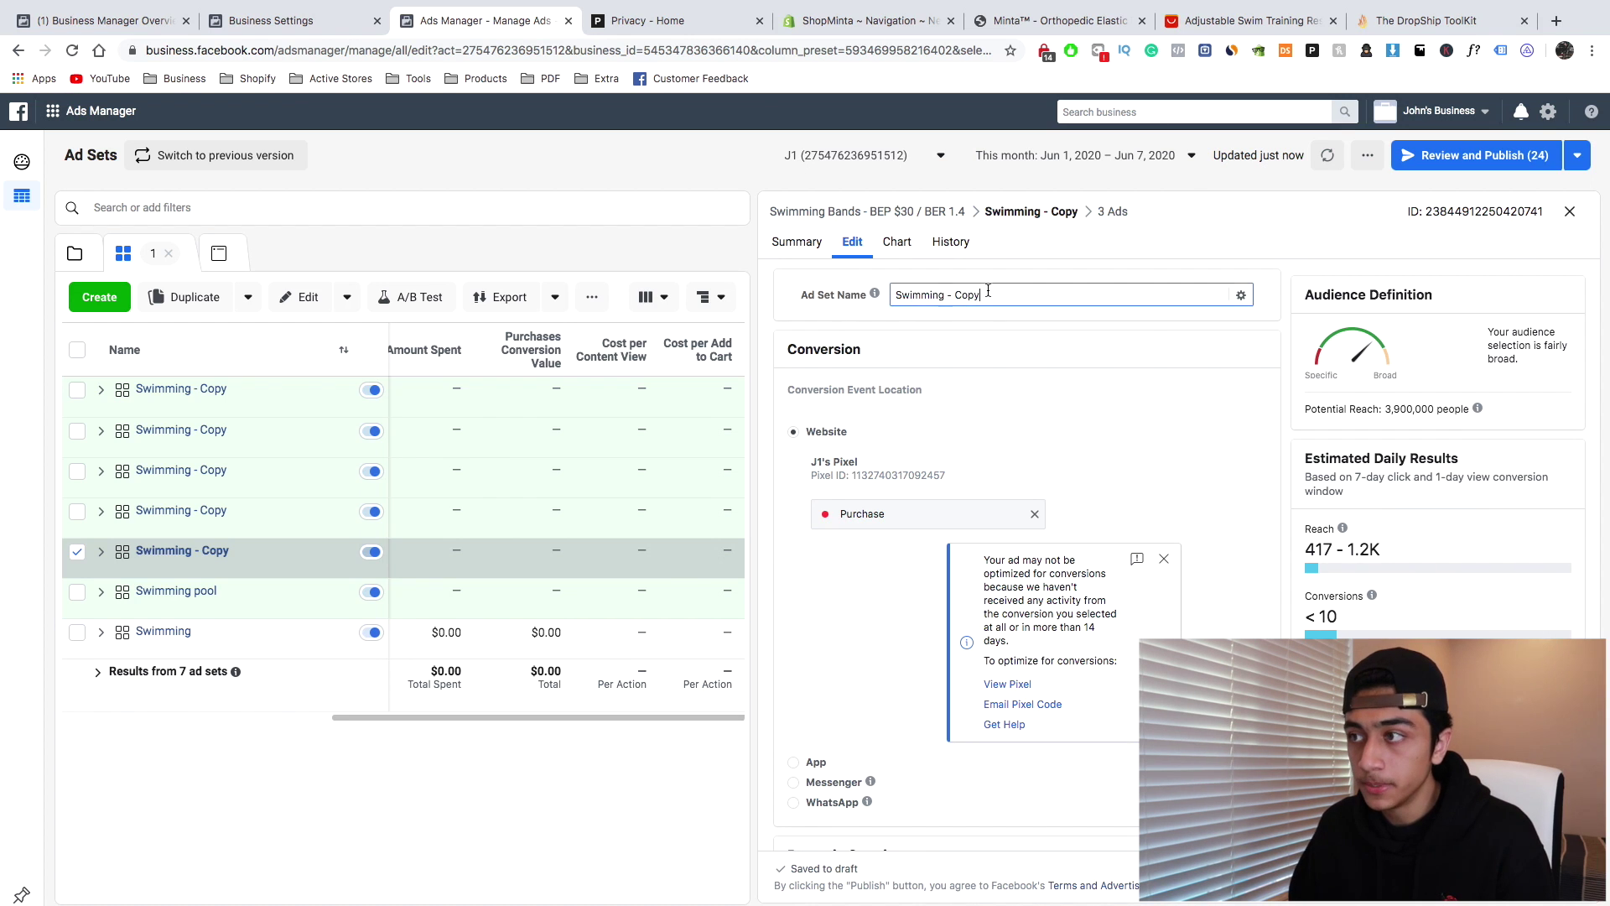
{"action": "key", "text": "Return"}
Open the detailed targeting interest suggestions for the Swimming - Copy ad set directly above Freestyle swimming
{"action": "scroll", "coordinate": [923, 629], "scroll_direction": "down", "scroll_amount": 10}
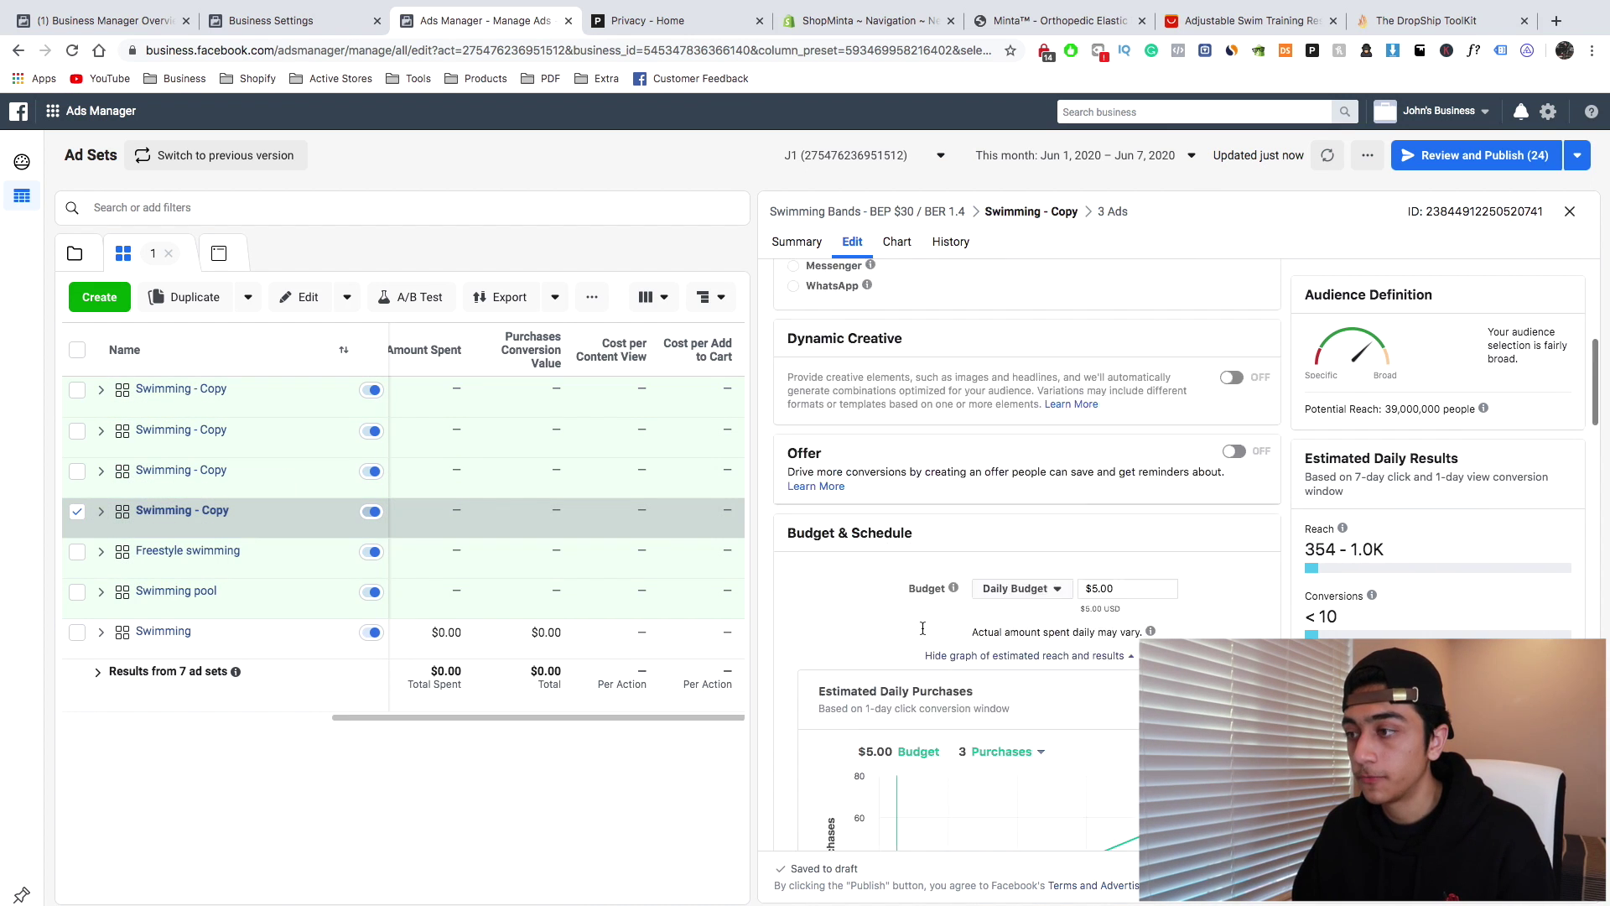
{"action": "scroll", "coordinate": [923, 633], "scroll_direction": "down", "scroll_amount": 5}
{"action": "scroll", "coordinate": [1102, 539], "scroll_direction": "up", "scroll_amount": 4}
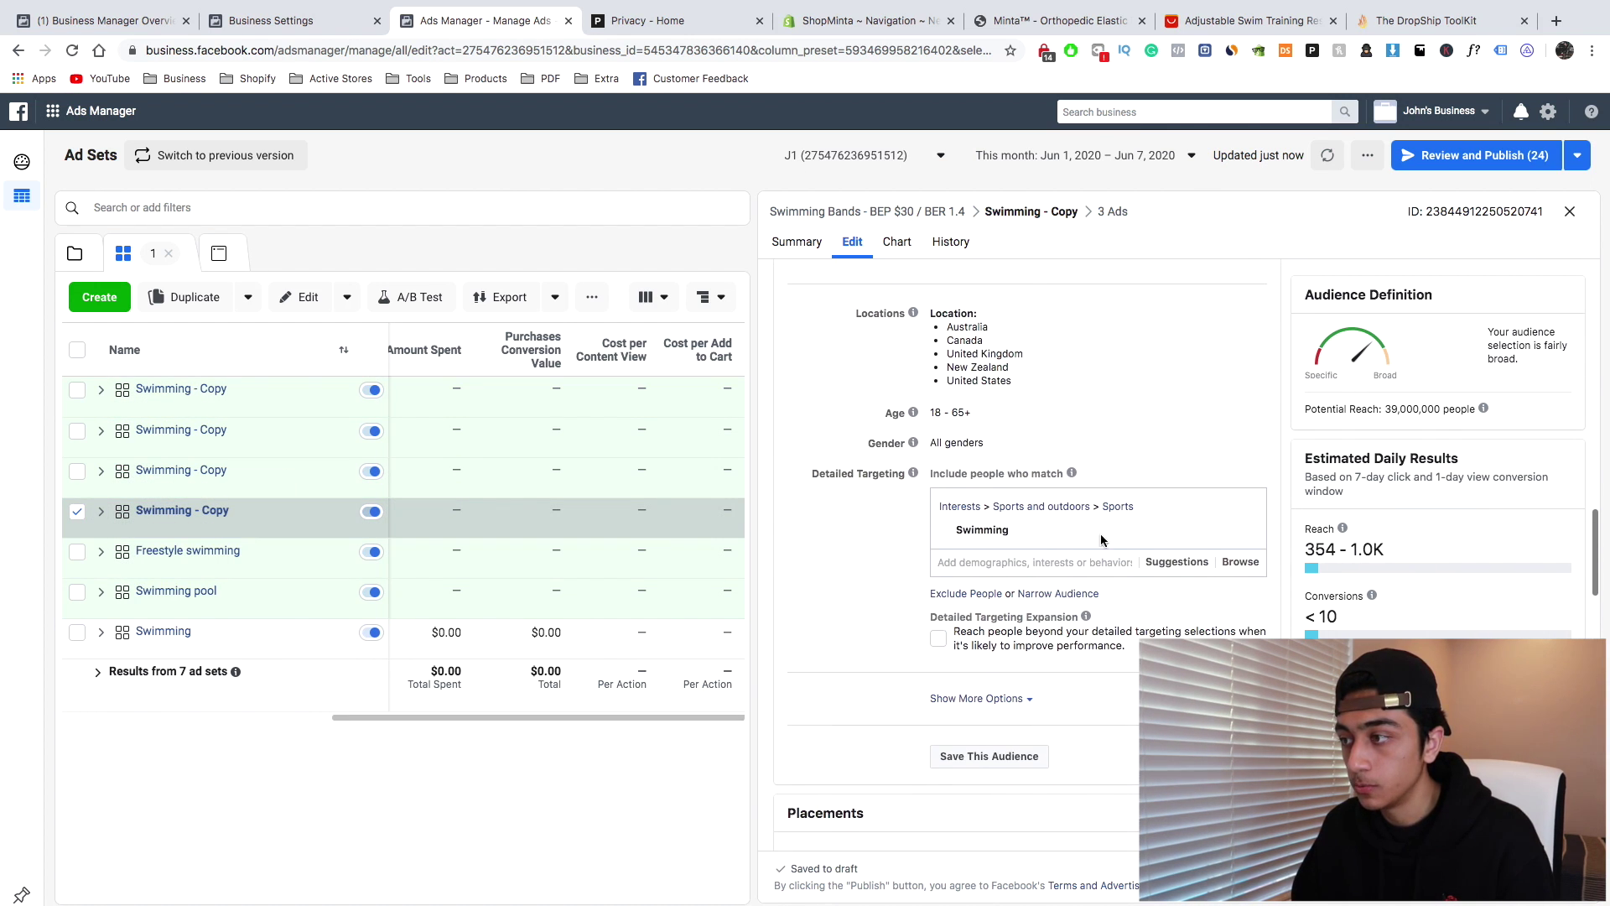
{"action": "left_click", "coordinate": [1153, 560]}
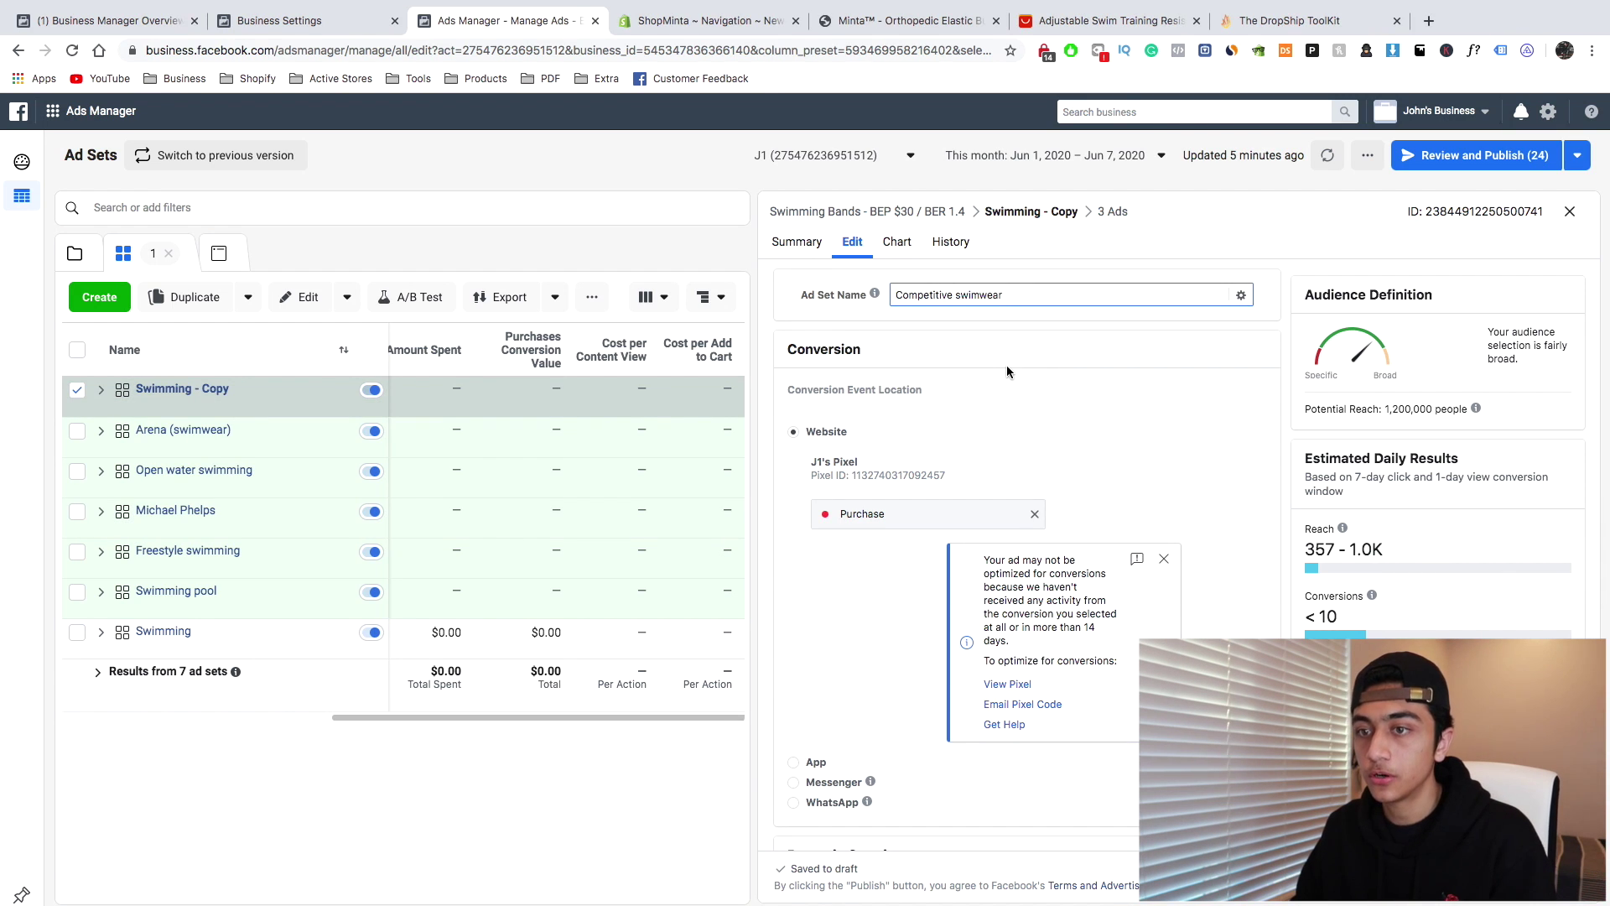
Rename the last Swimming - Copy ad set Competitive swimwear and publish all draft ad sets together with their ads
{"action": "key", "text": "Return"}
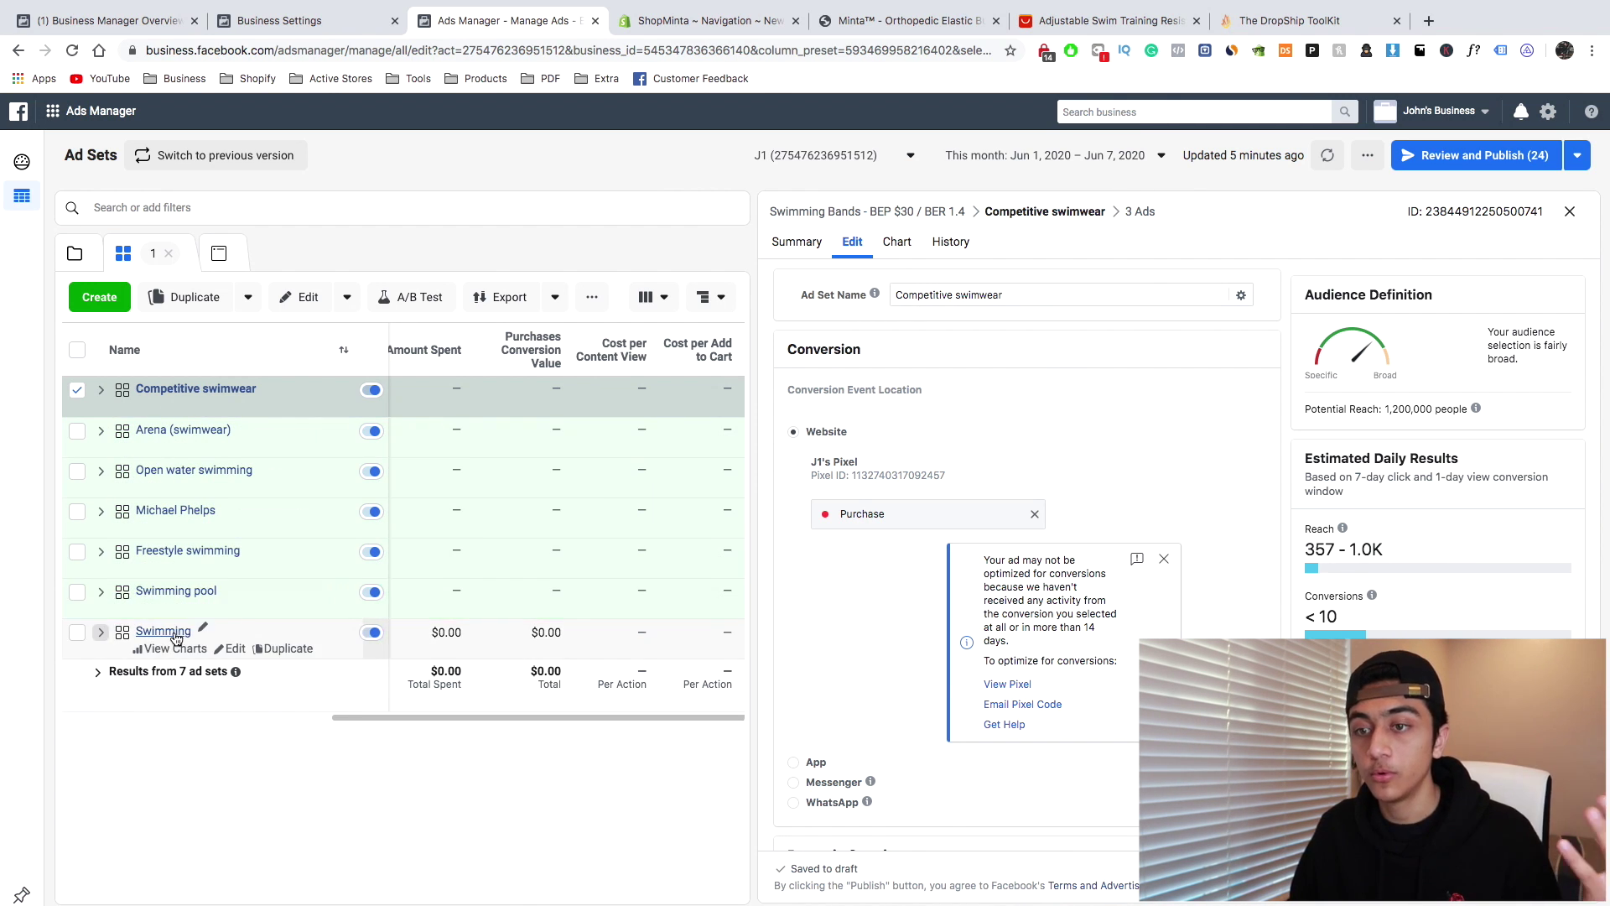
{"action": "left_click", "coordinate": [1480, 156]}
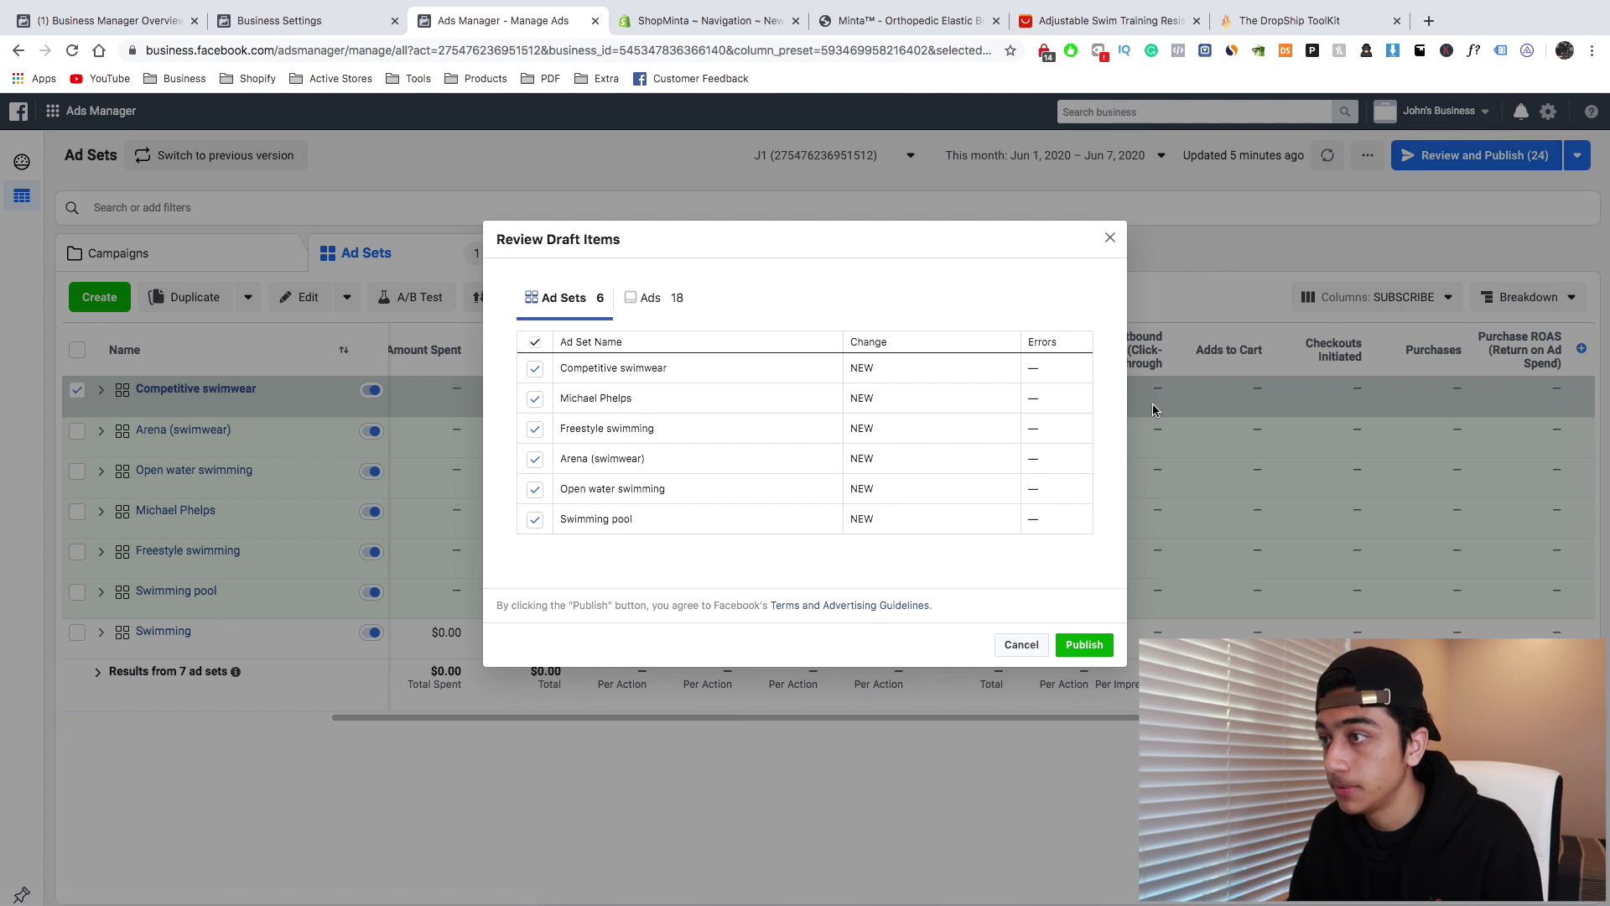
{"action": "left_click", "coordinate": [1090, 649]}
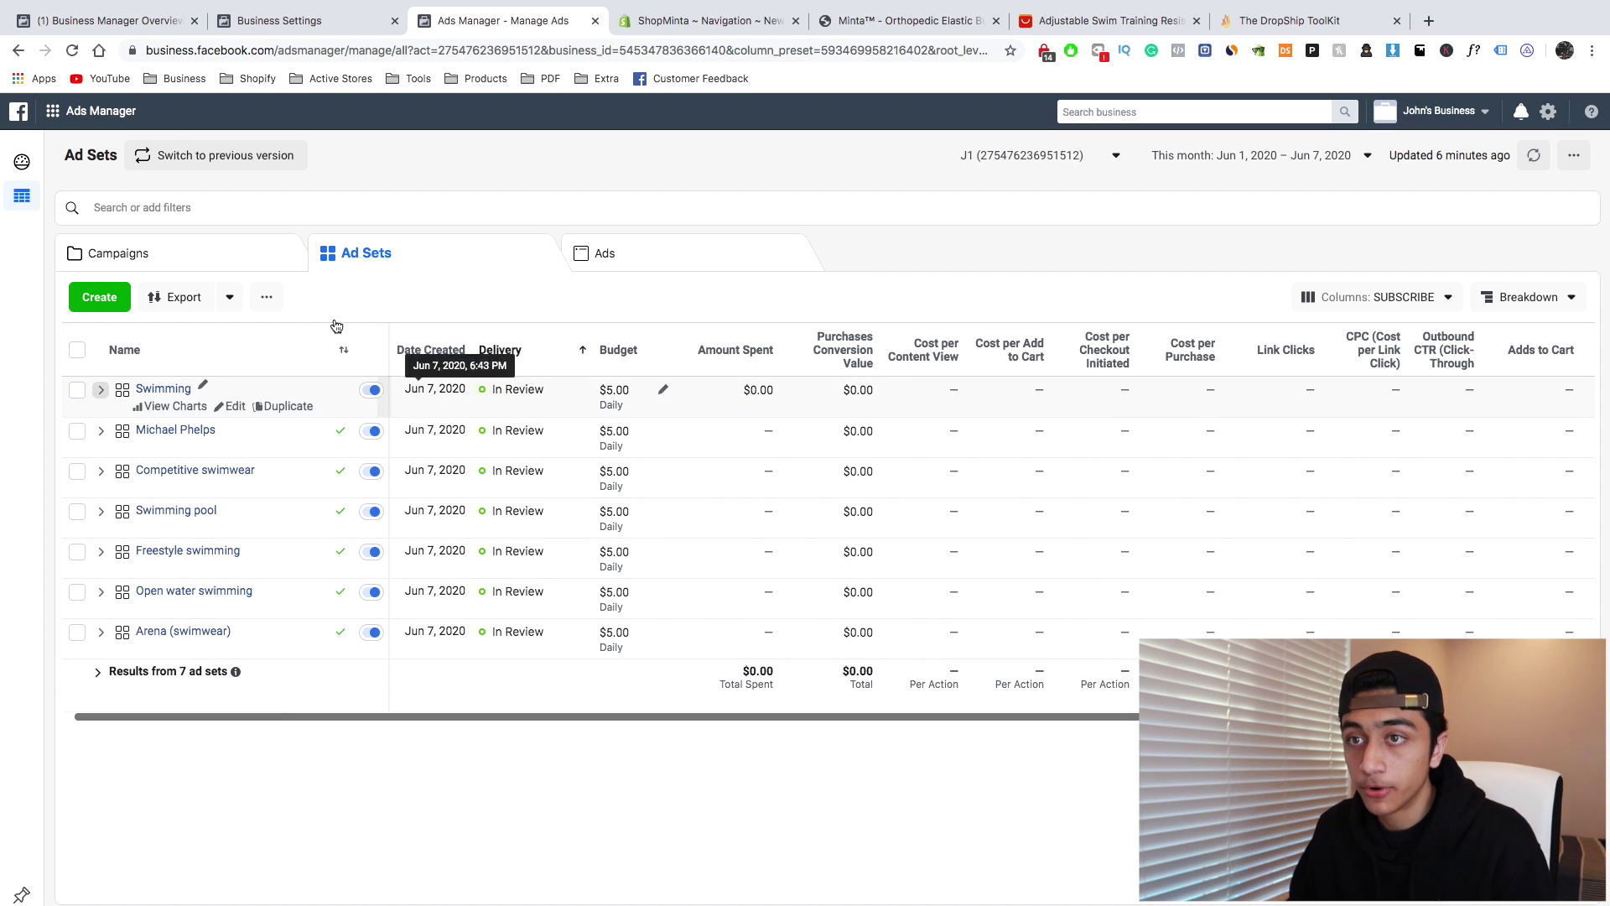
Return to the campaign list and open the Swimming Bands campaign to review its ad sets
{"action": "left_click", "coordinate": [244, 271]}
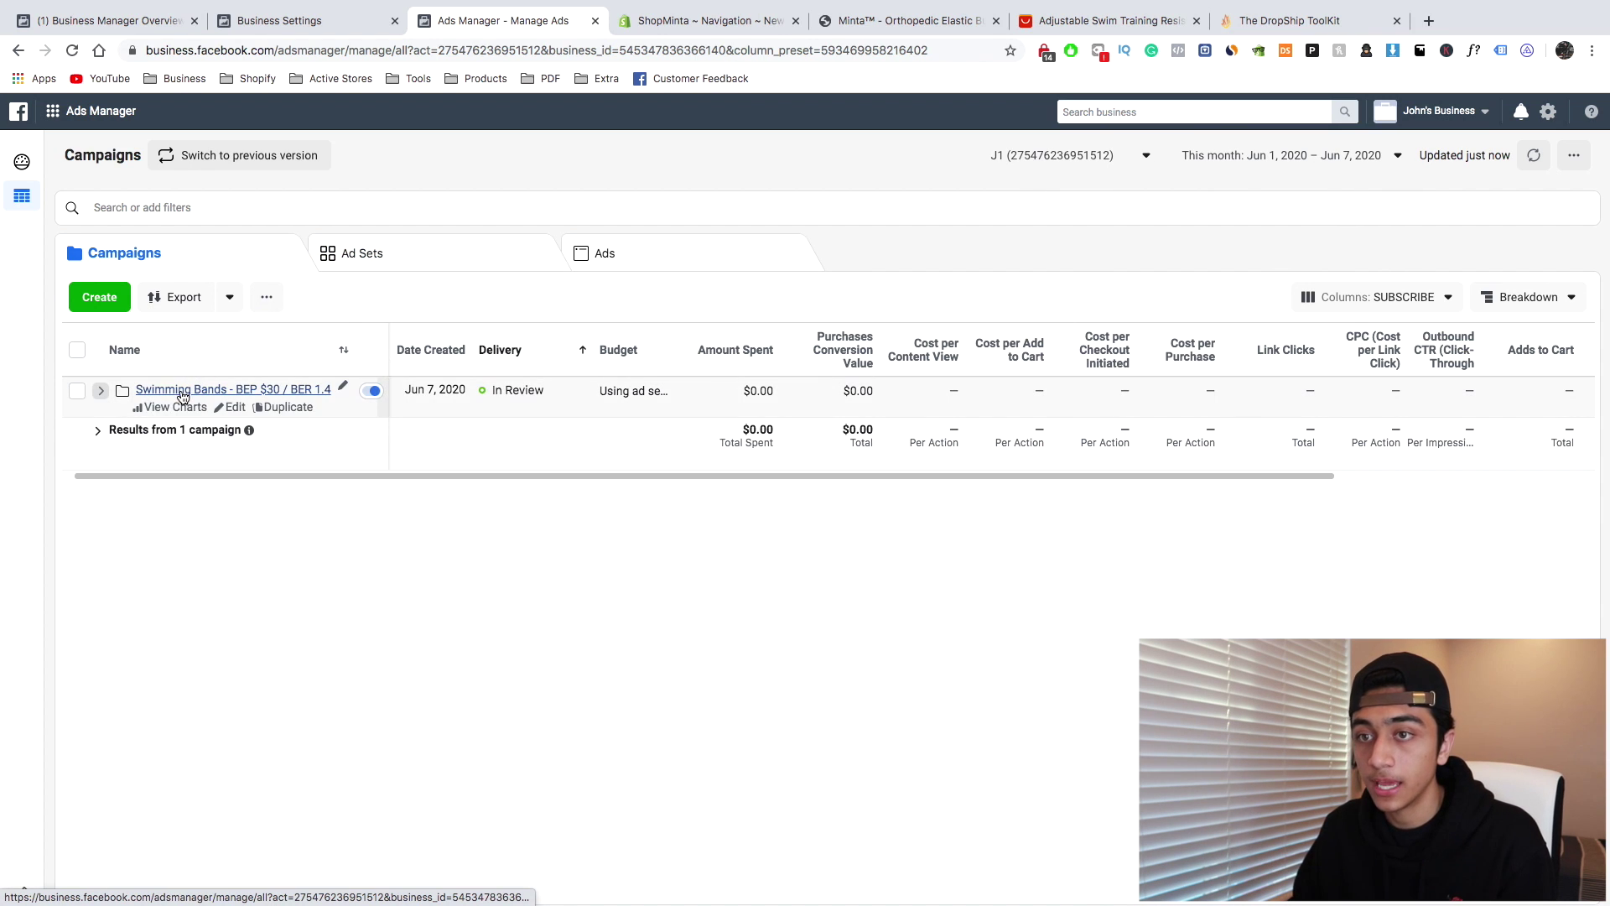
{"action": "left_click", "coordinate": [189, 389]}
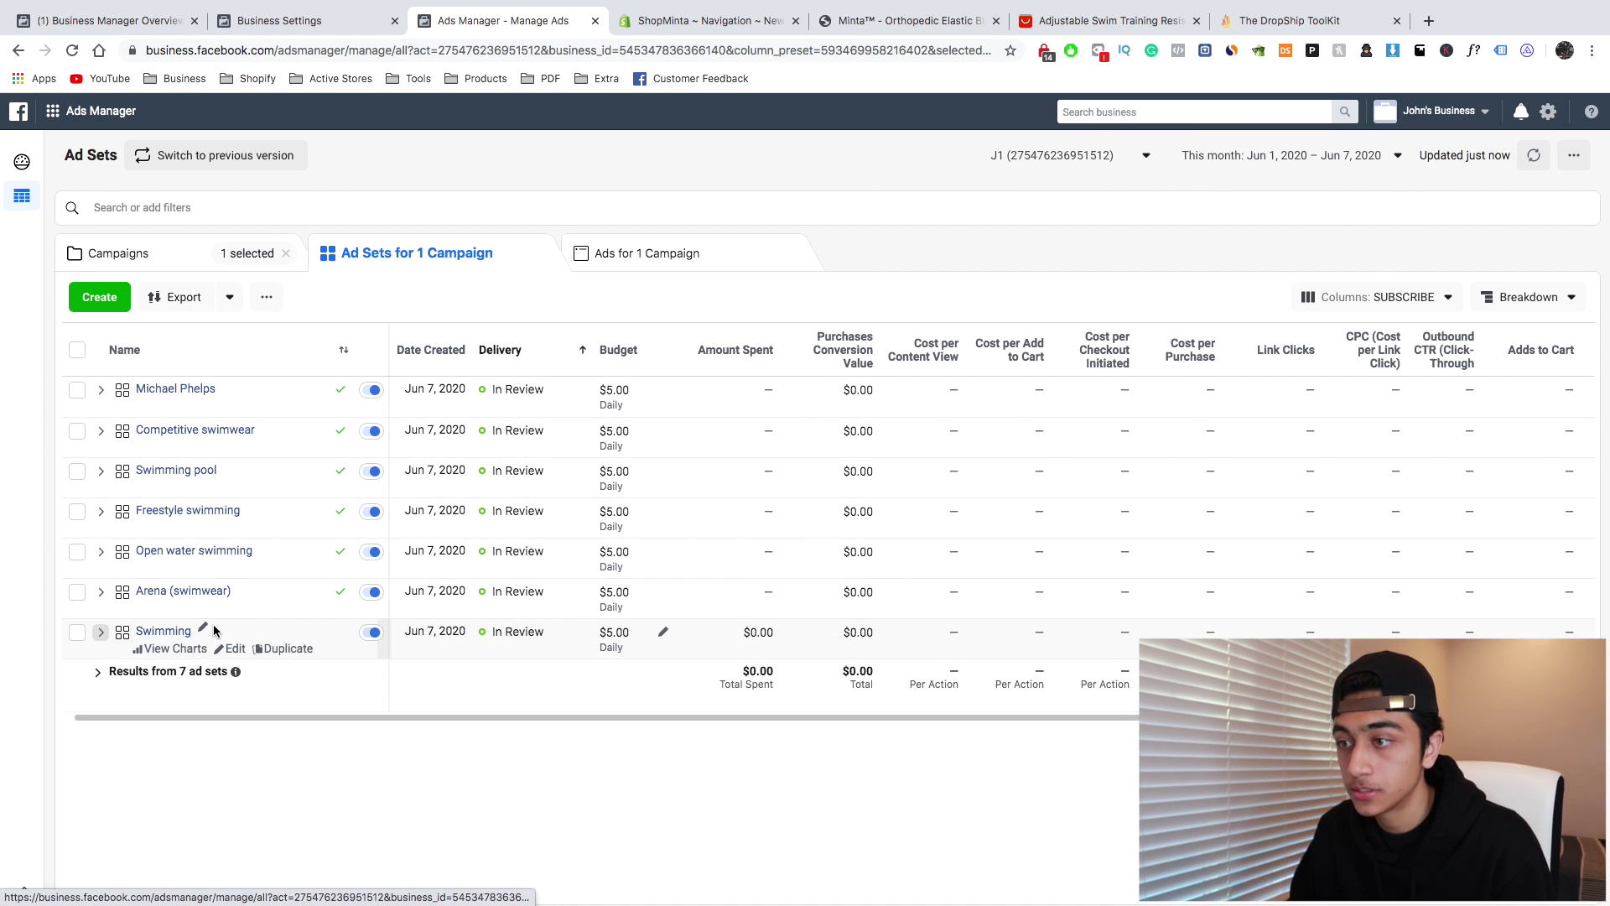